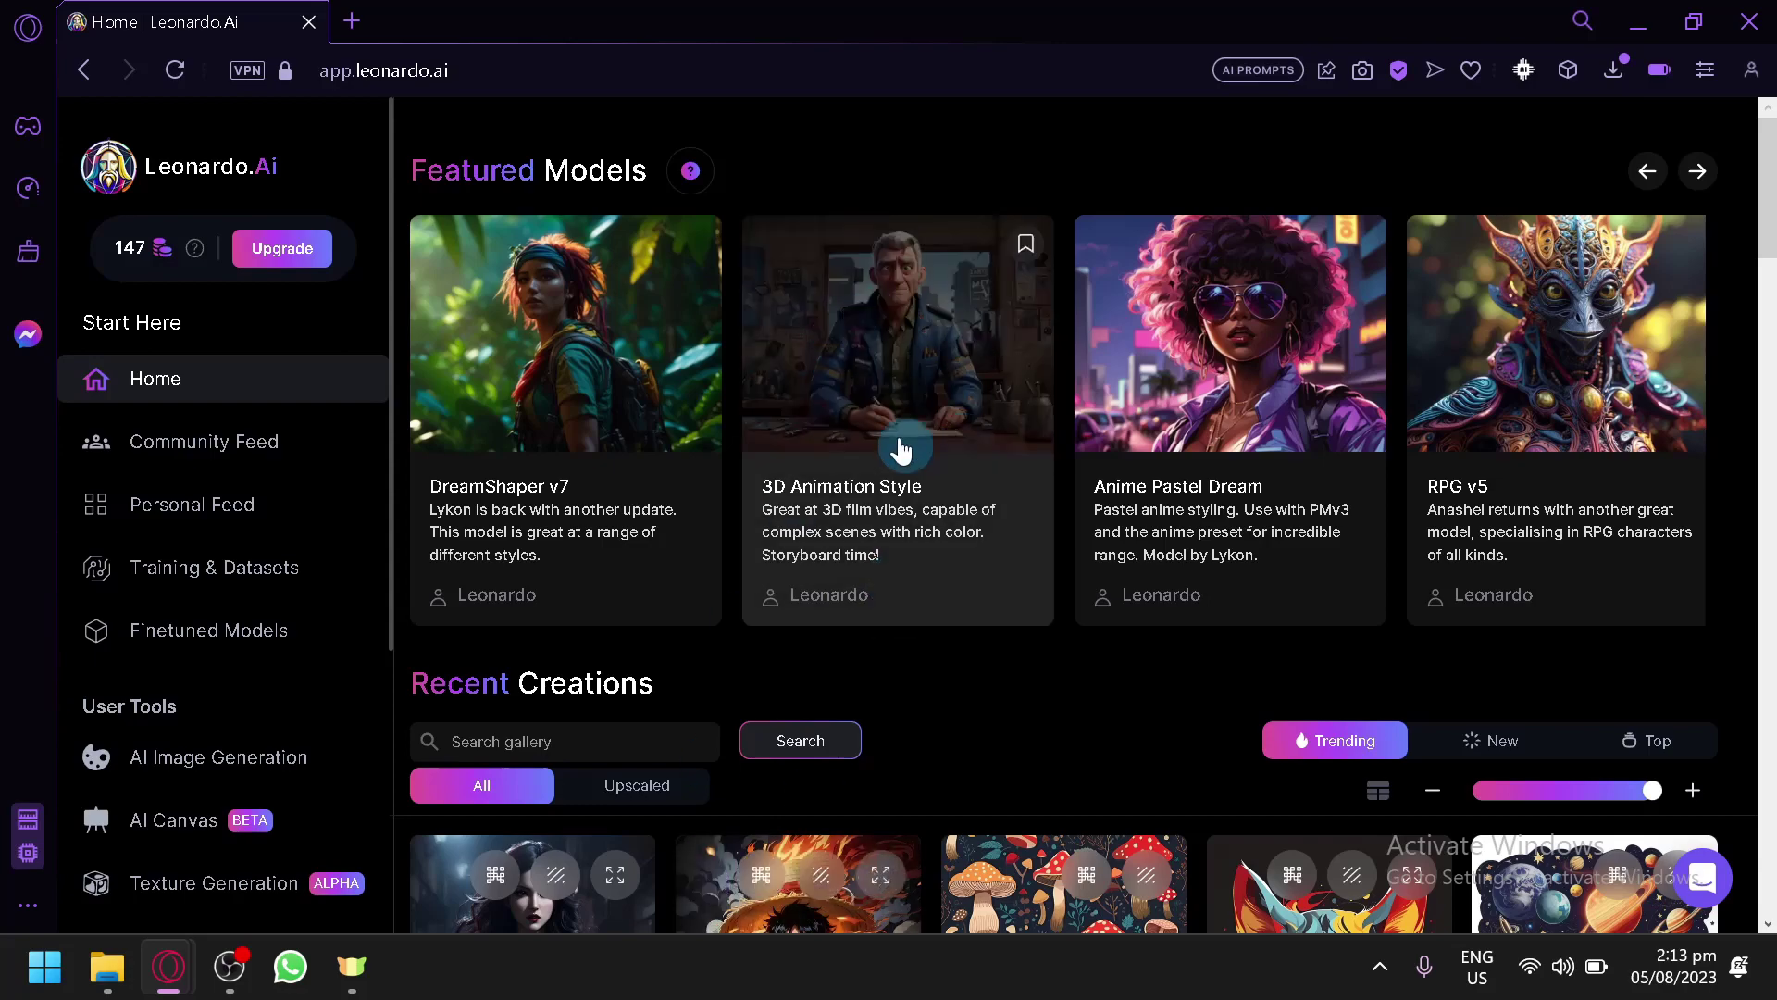
- Open the AI Image Generation sidebar link in a new browser tab, keeping Home open
scroll(768, 454, down, 2)
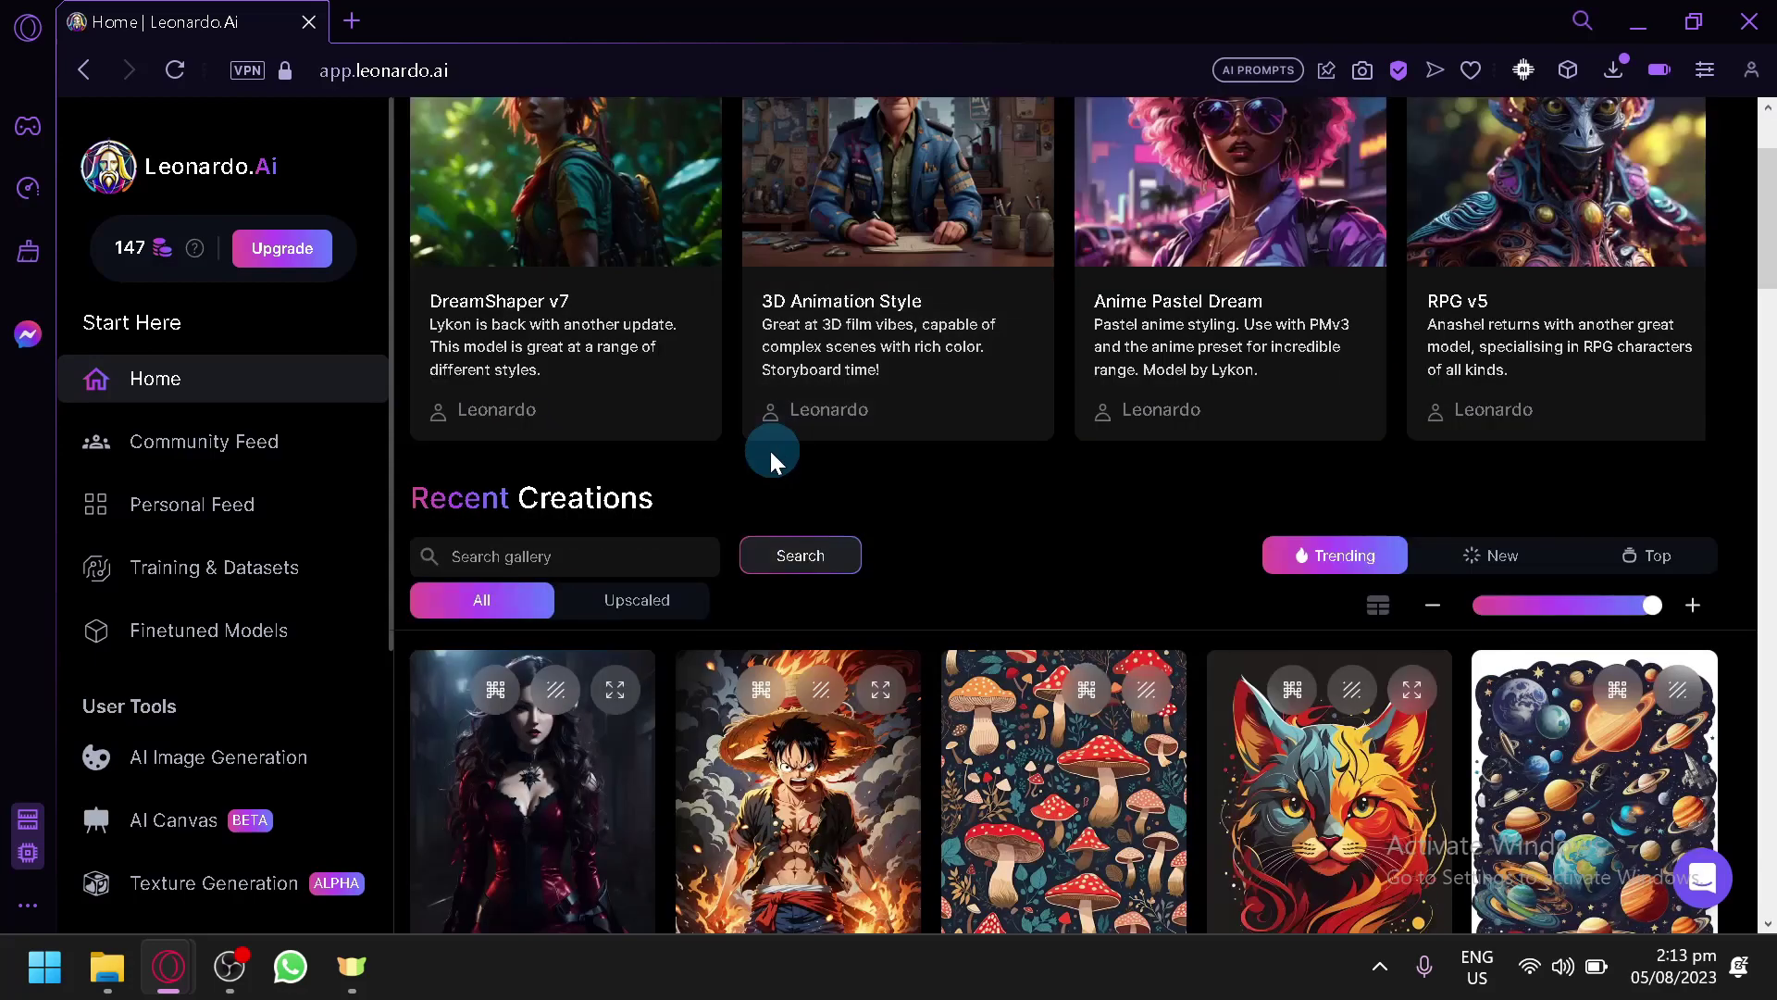
scroll(544, 592, down, 4)
scroll(546, 578, up, 2)
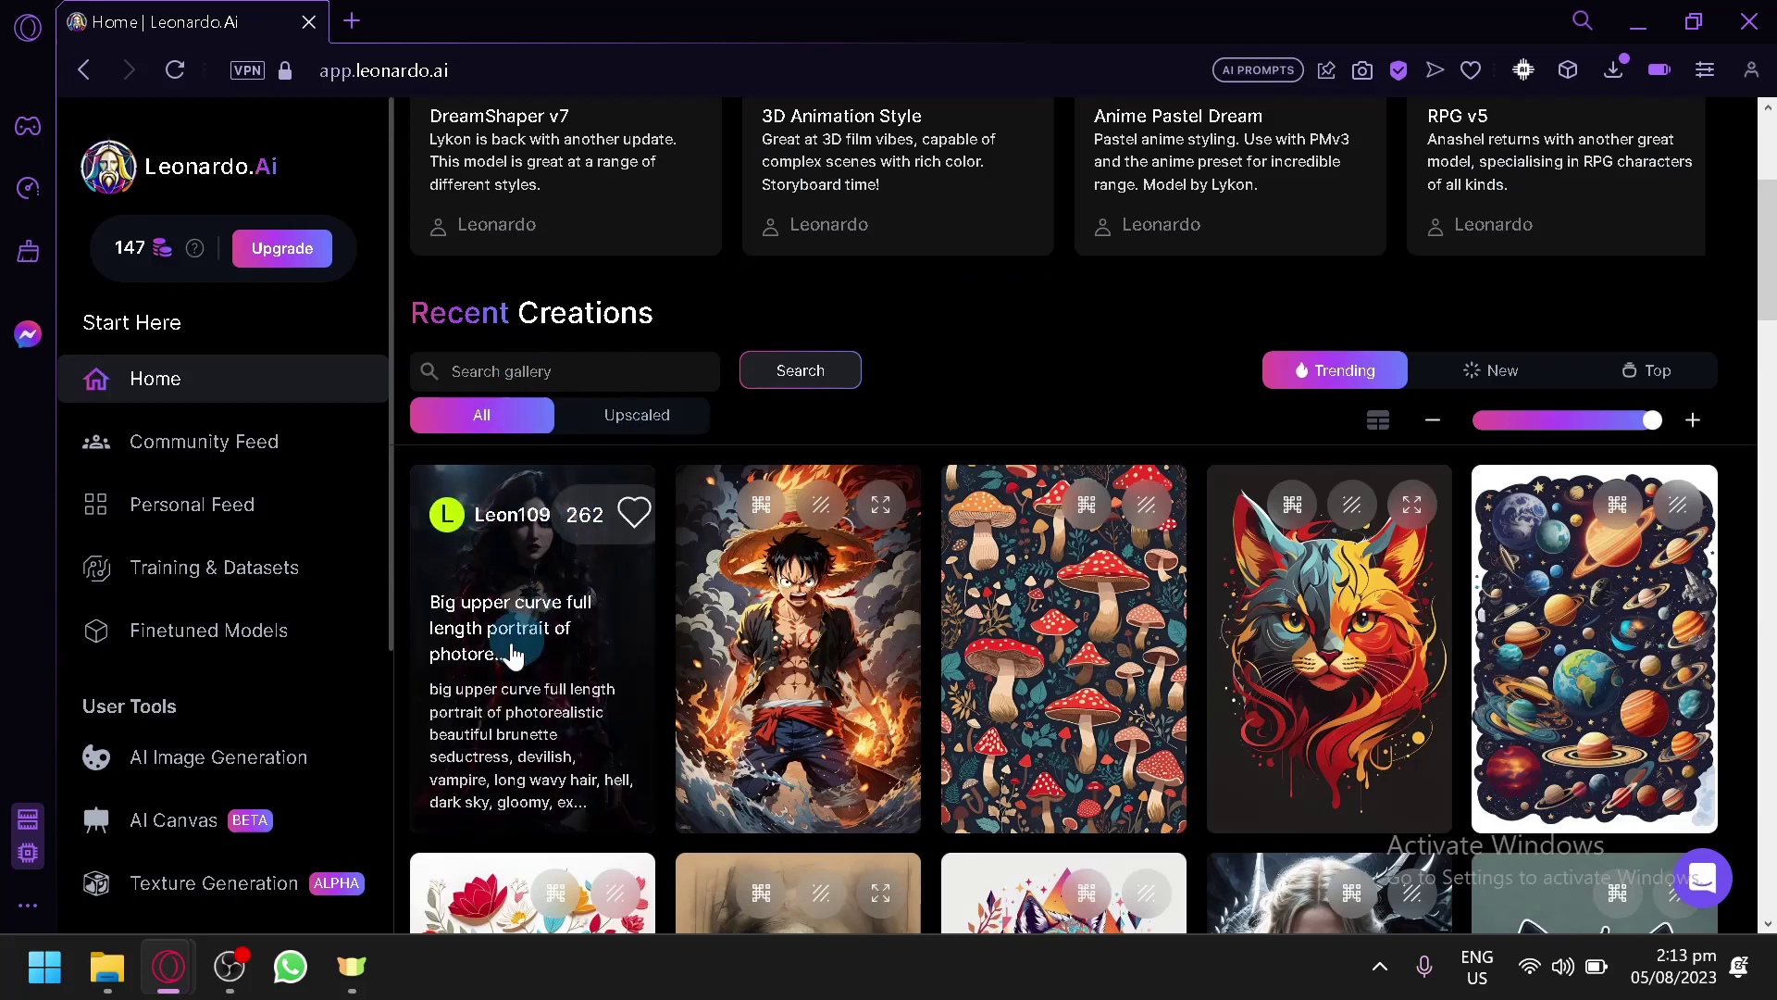
right_click(238, 761)
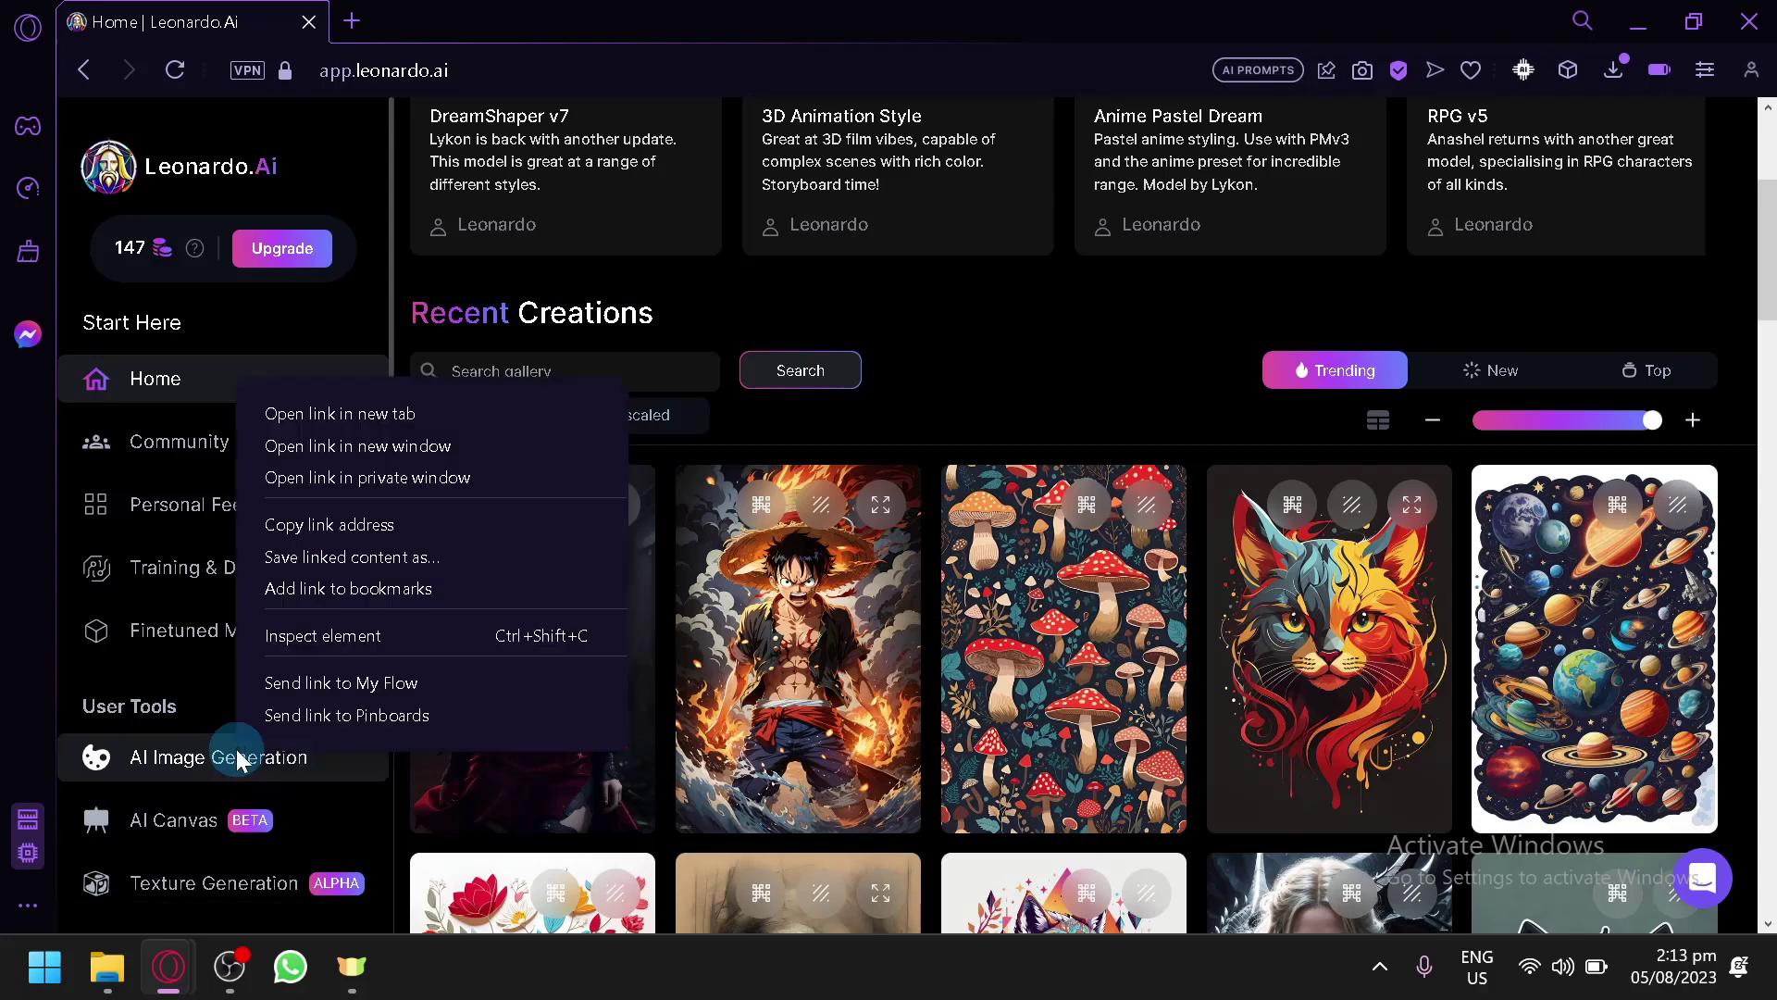
click(335, 408)
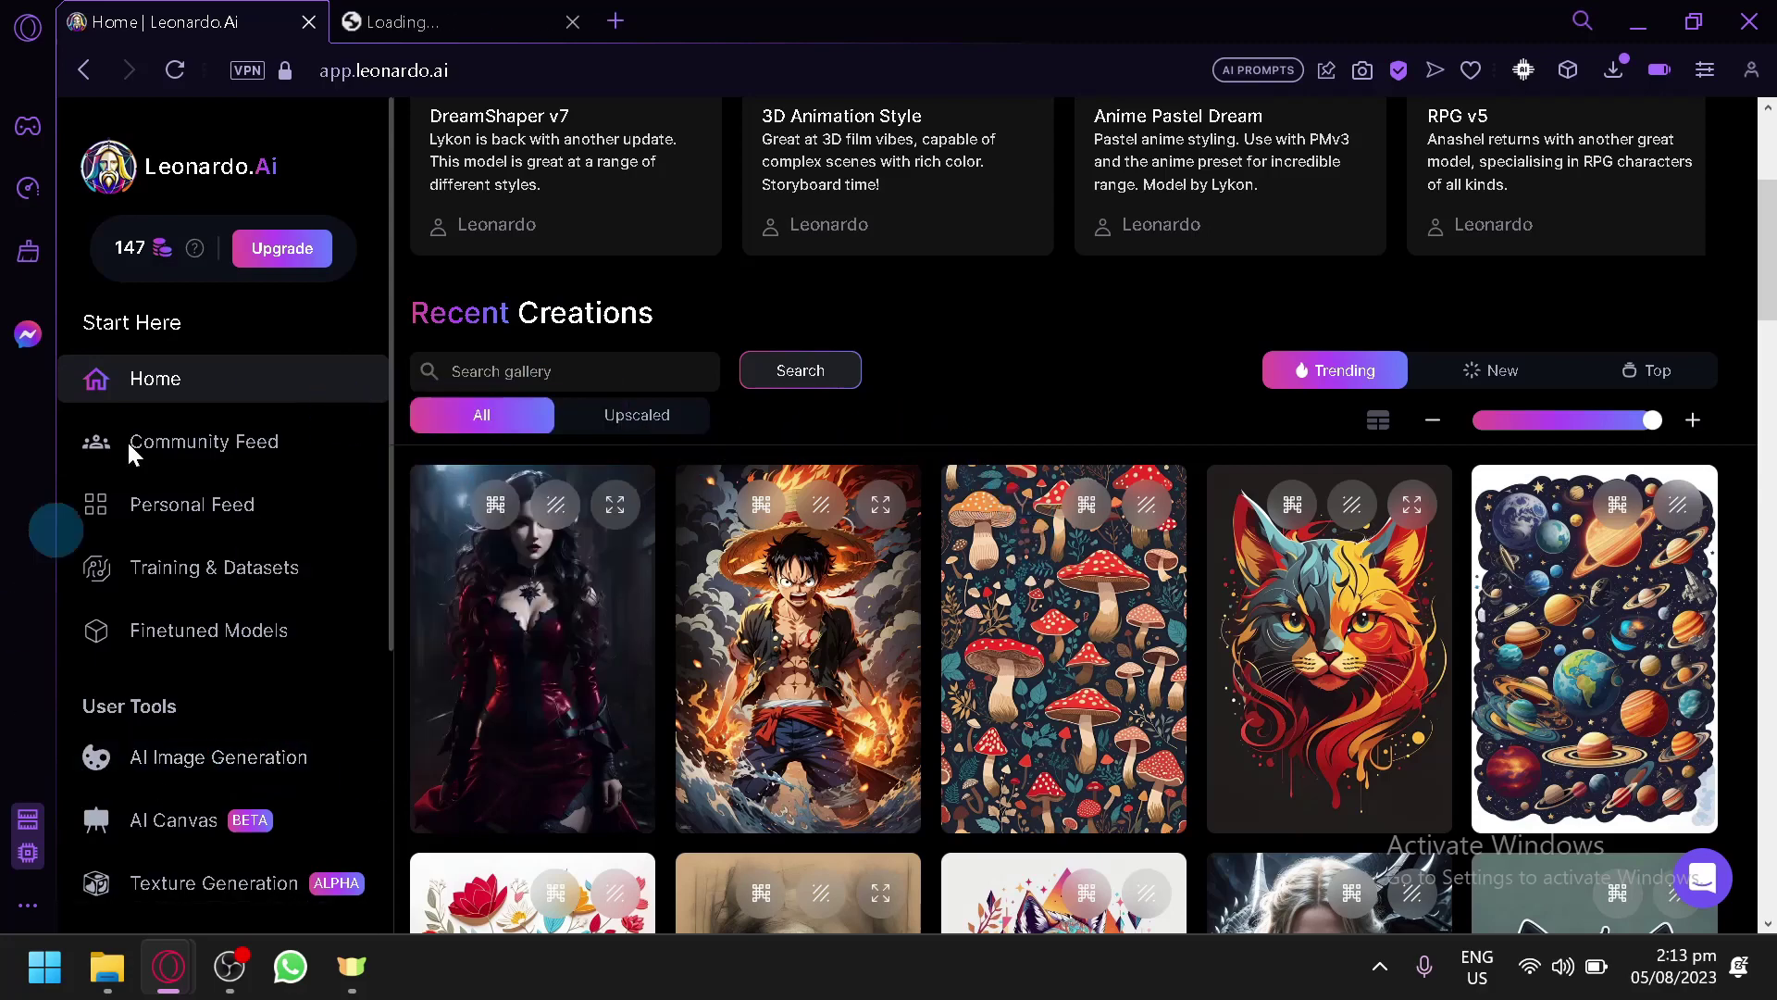
scroll(667, 414, up, 4)
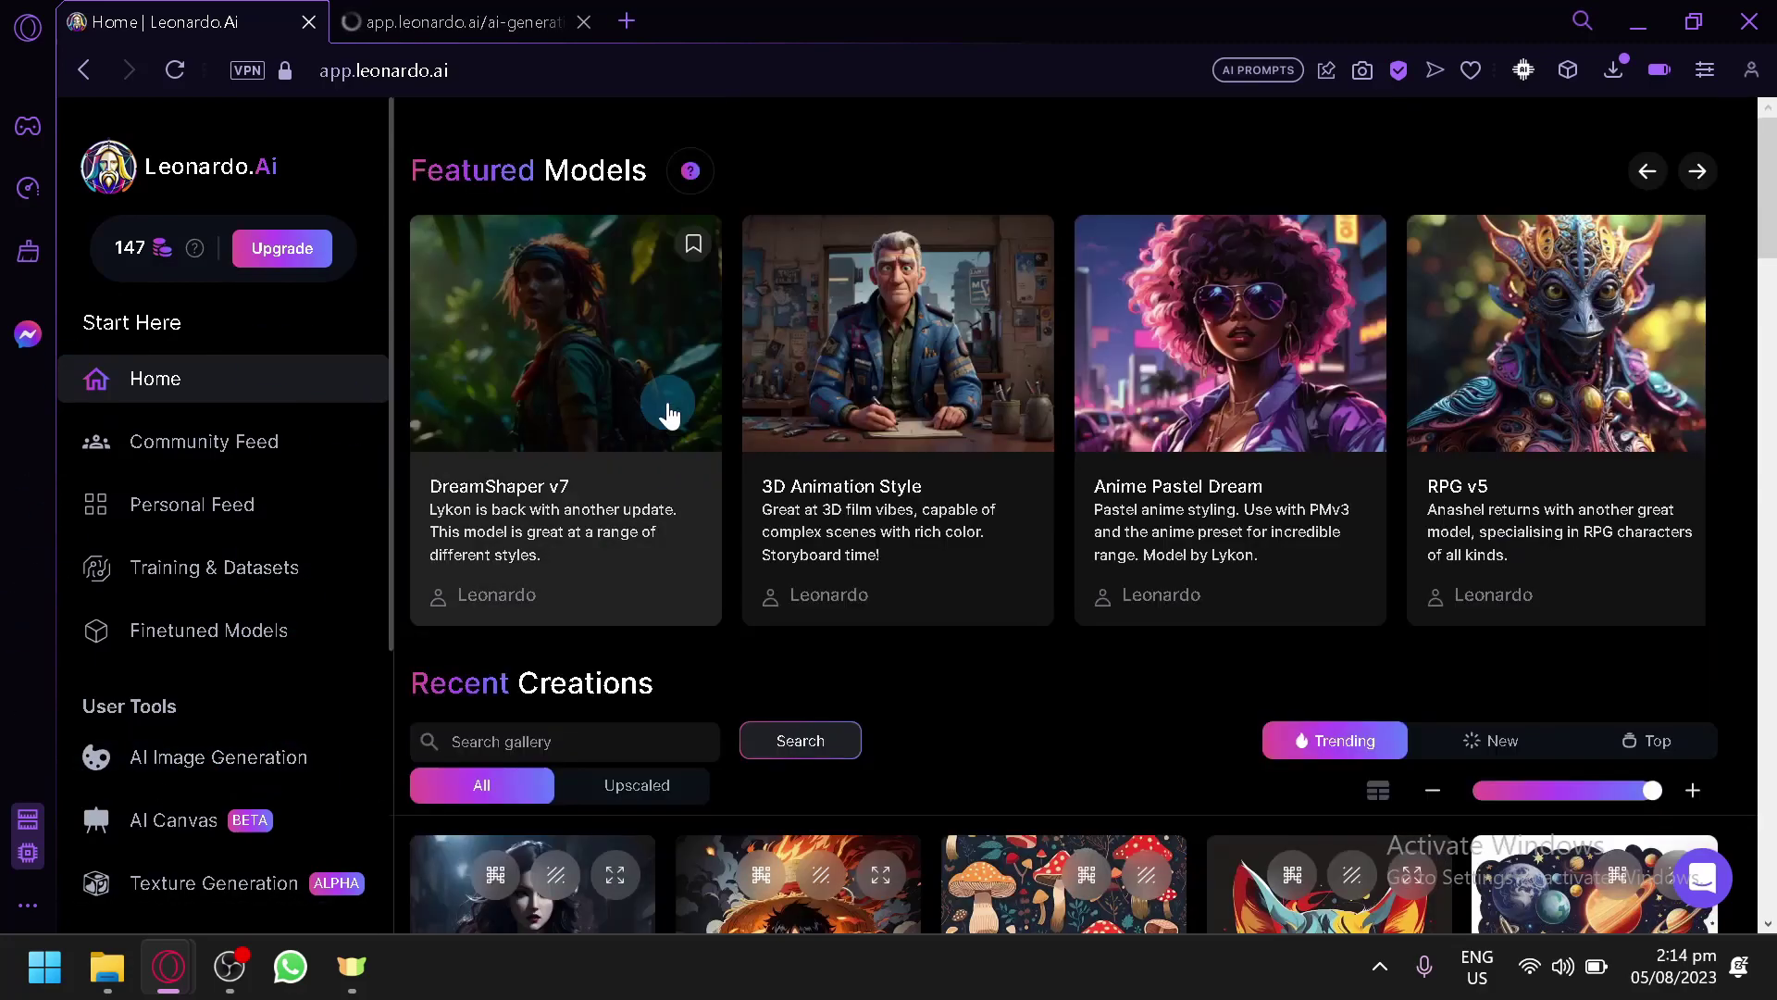
- On the AI Image Generation tab, keep 2 images per generation and Image to Image mode selected
click(467, 21)
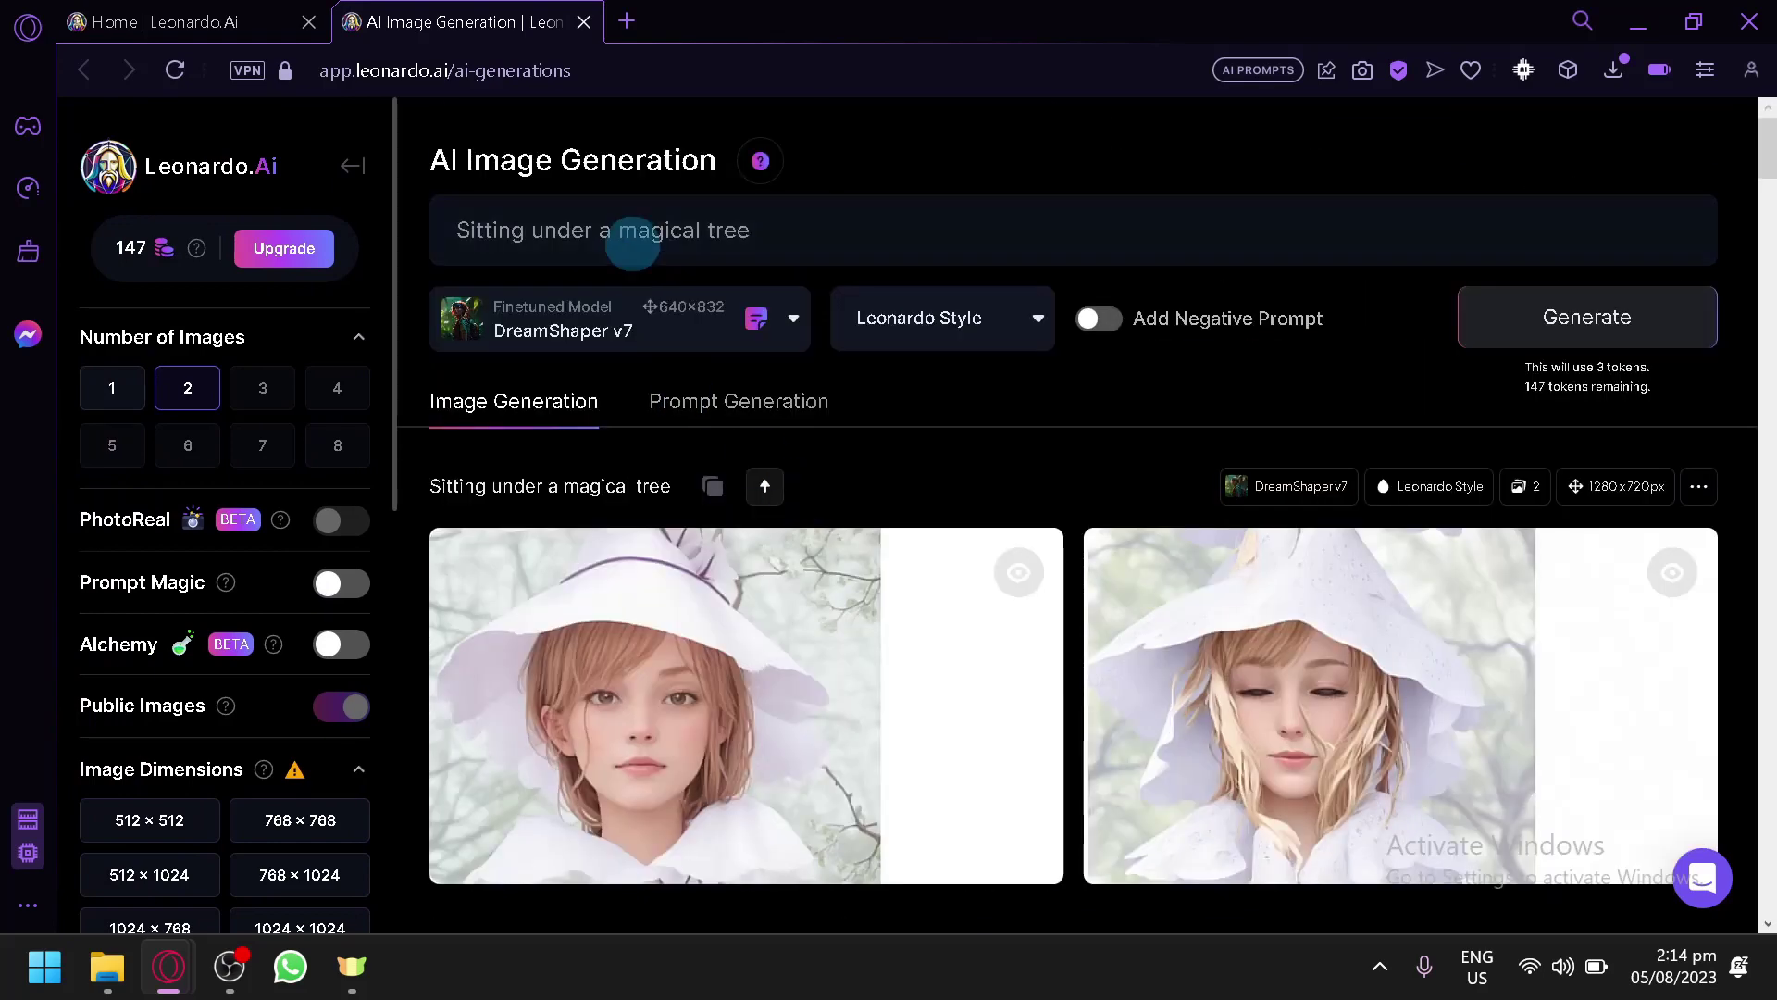
mouse_move(869, 580)
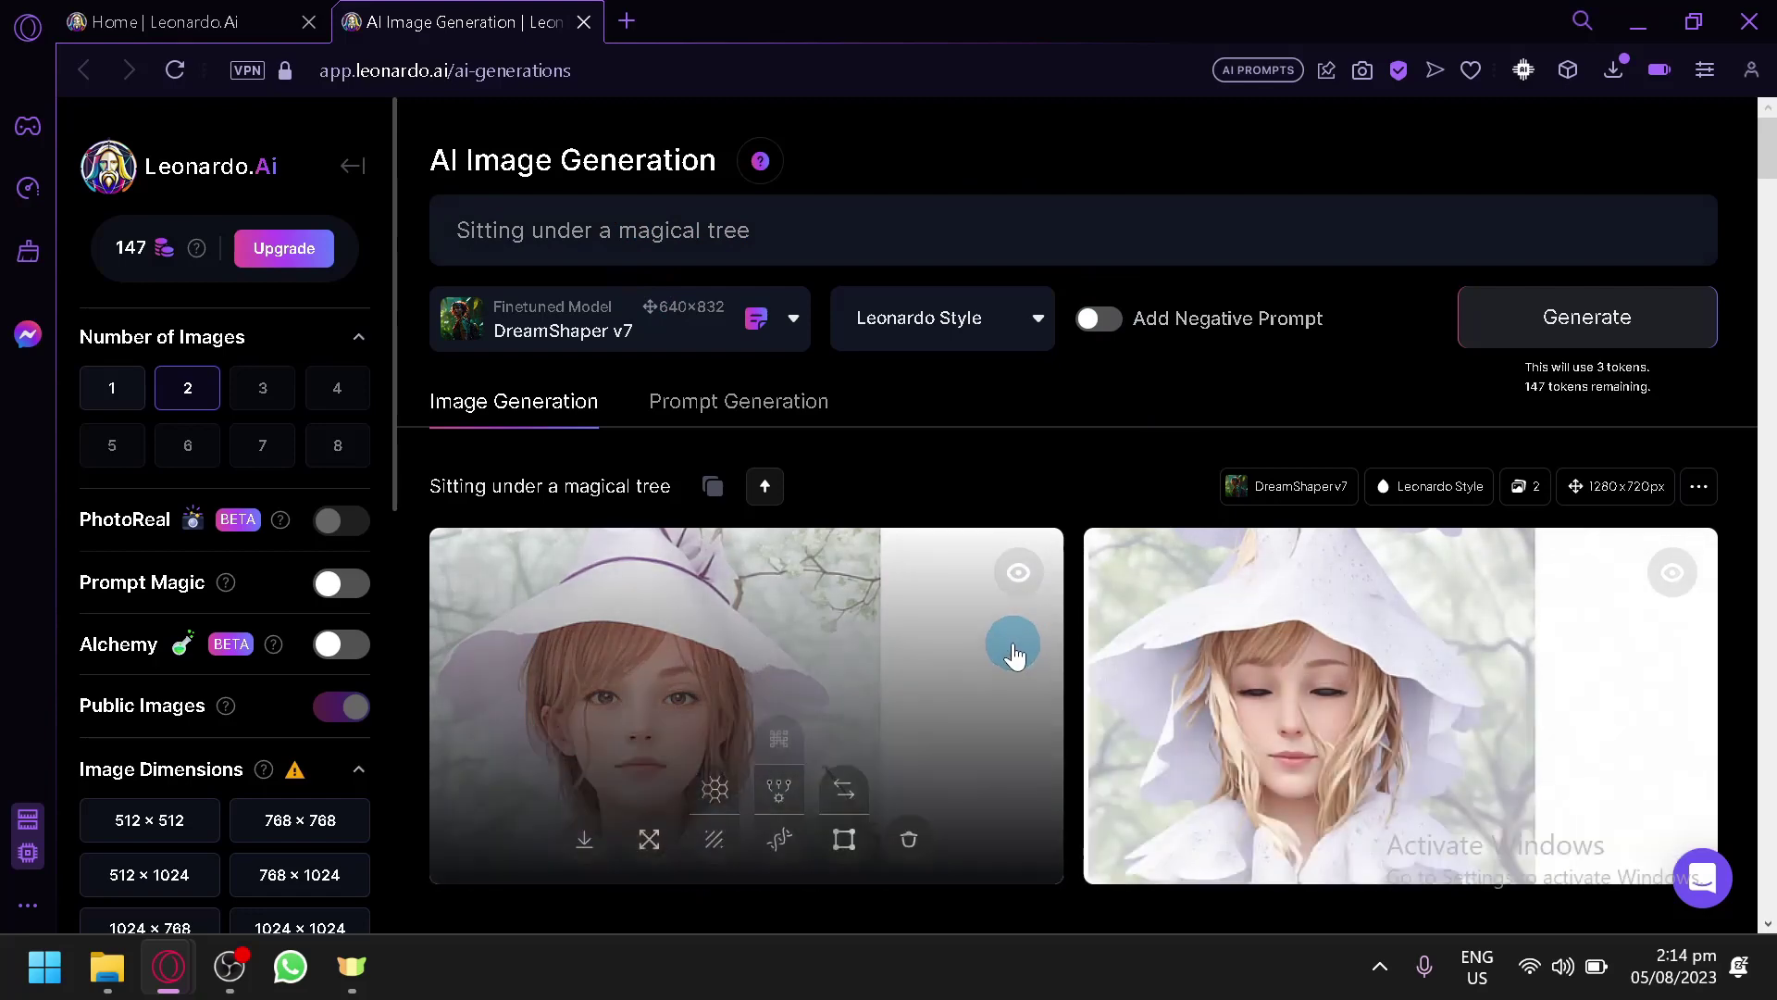
click(213, 376)
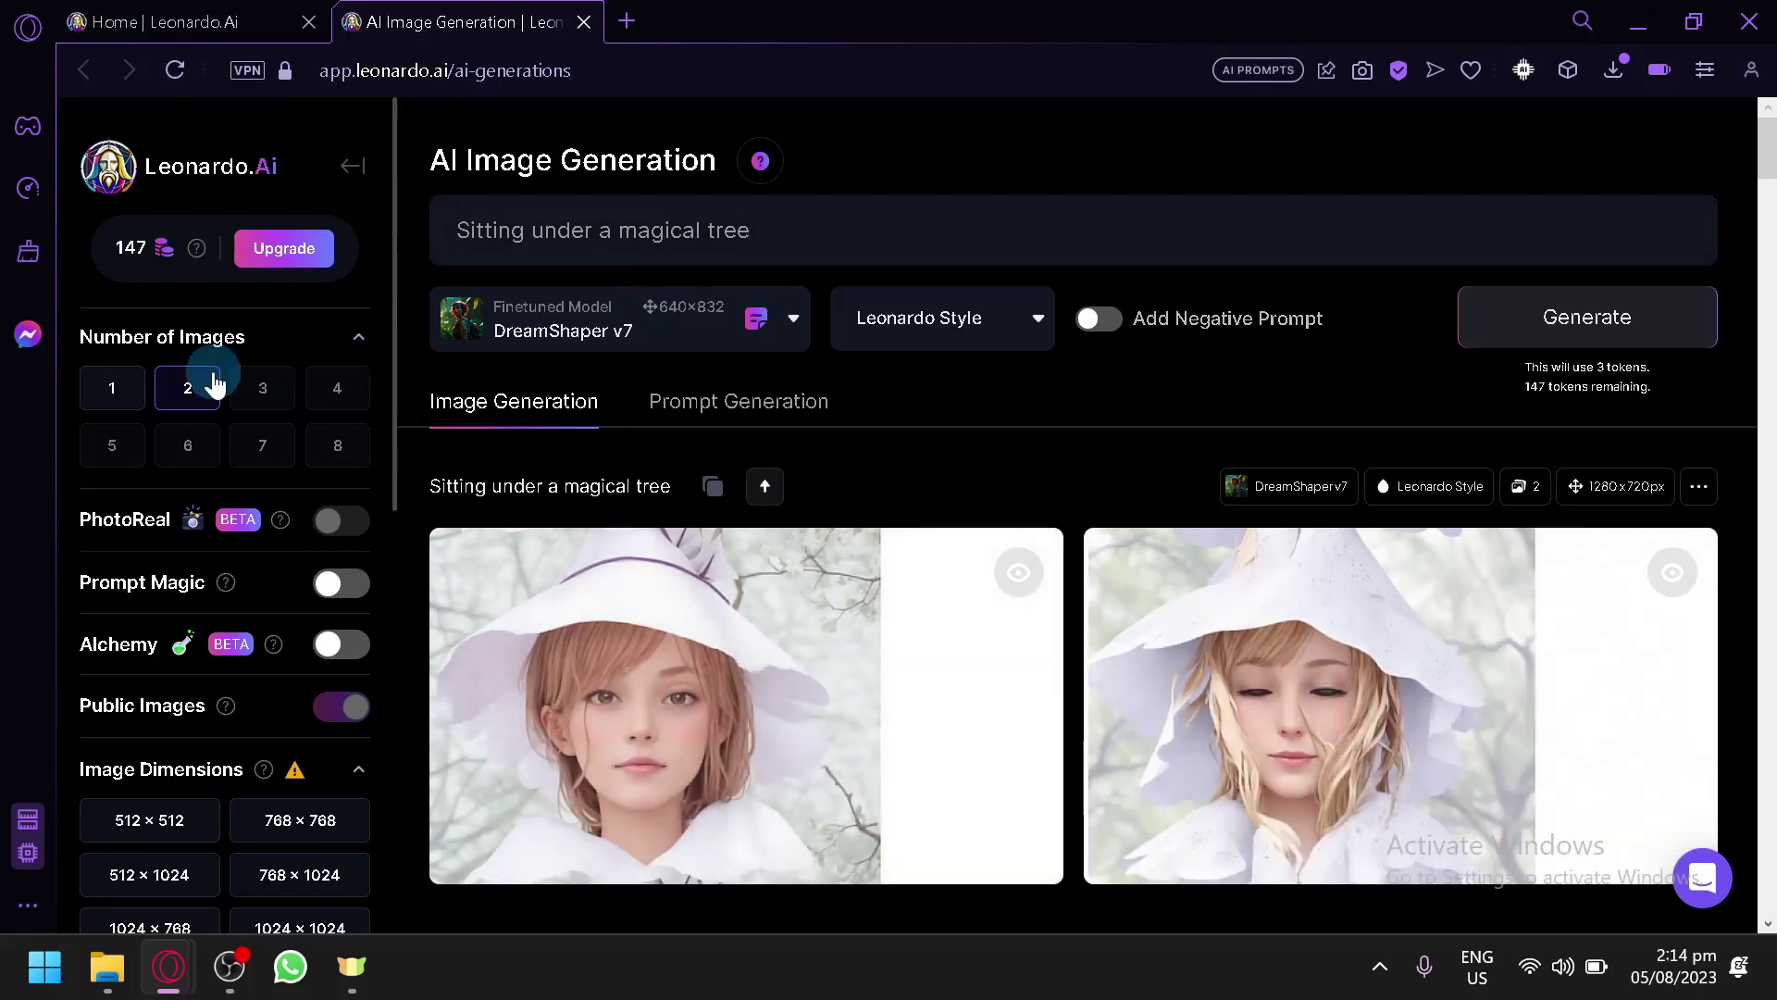
scroll(215, 379, down, 6)
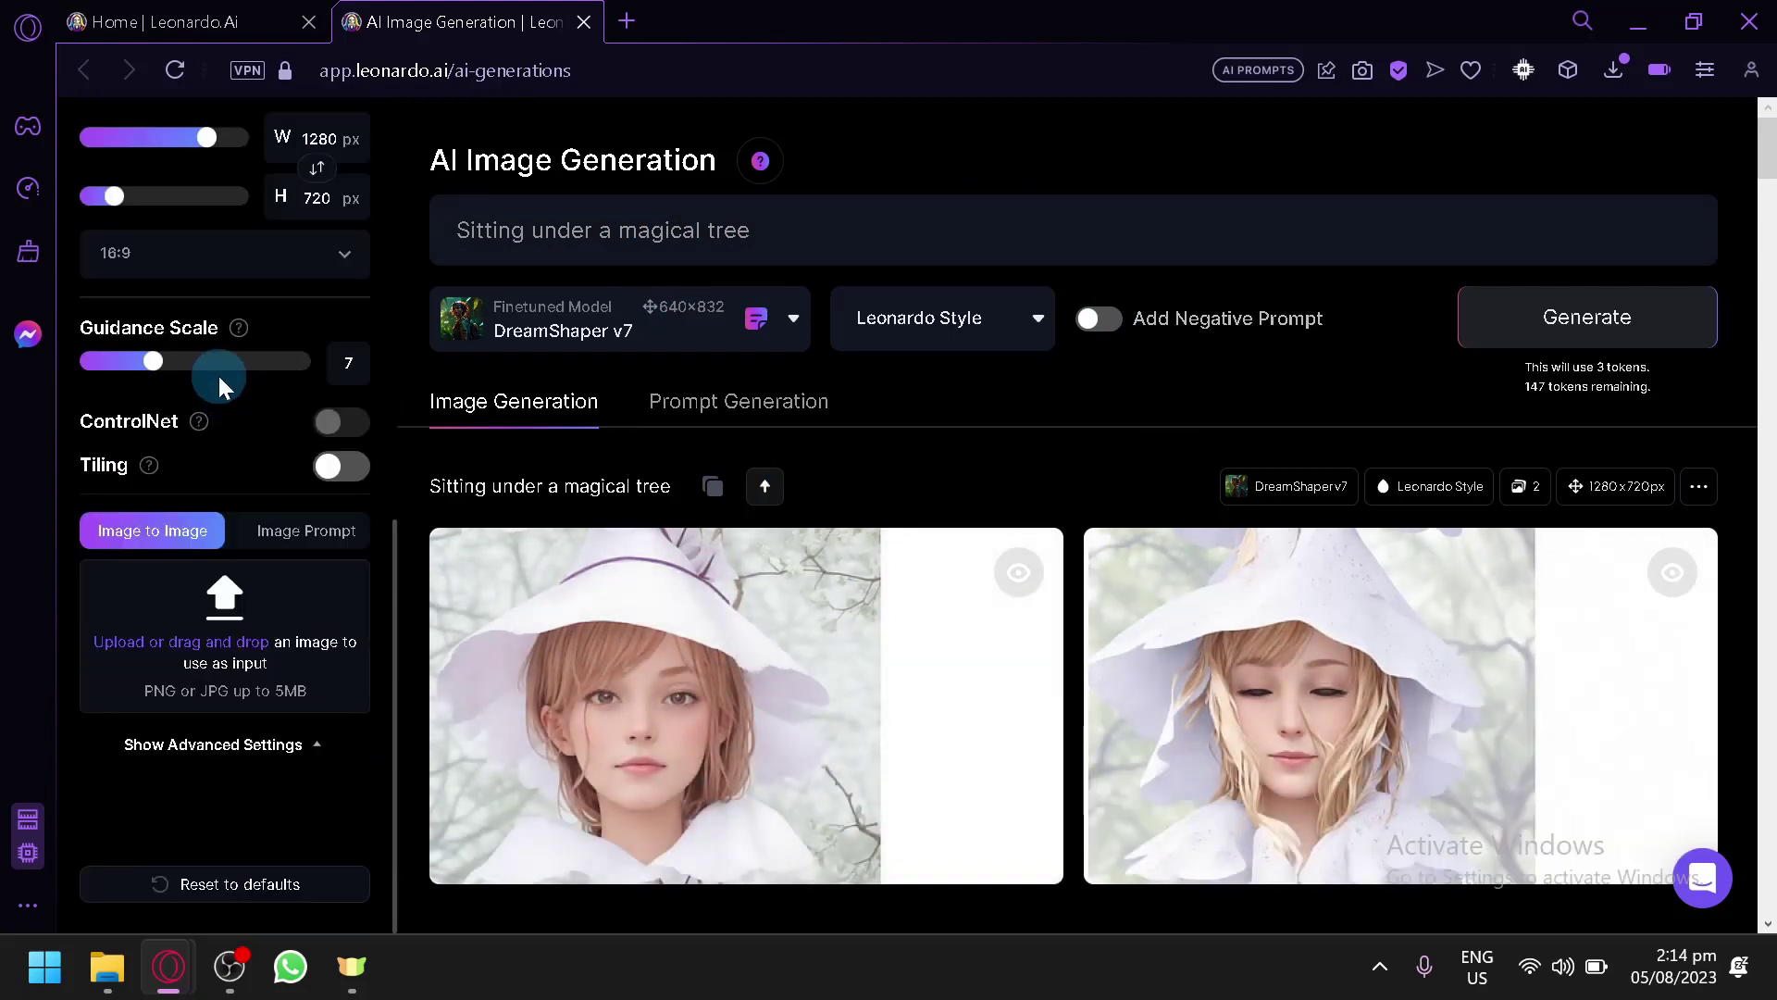
click(158, 532)
click(254, 674)
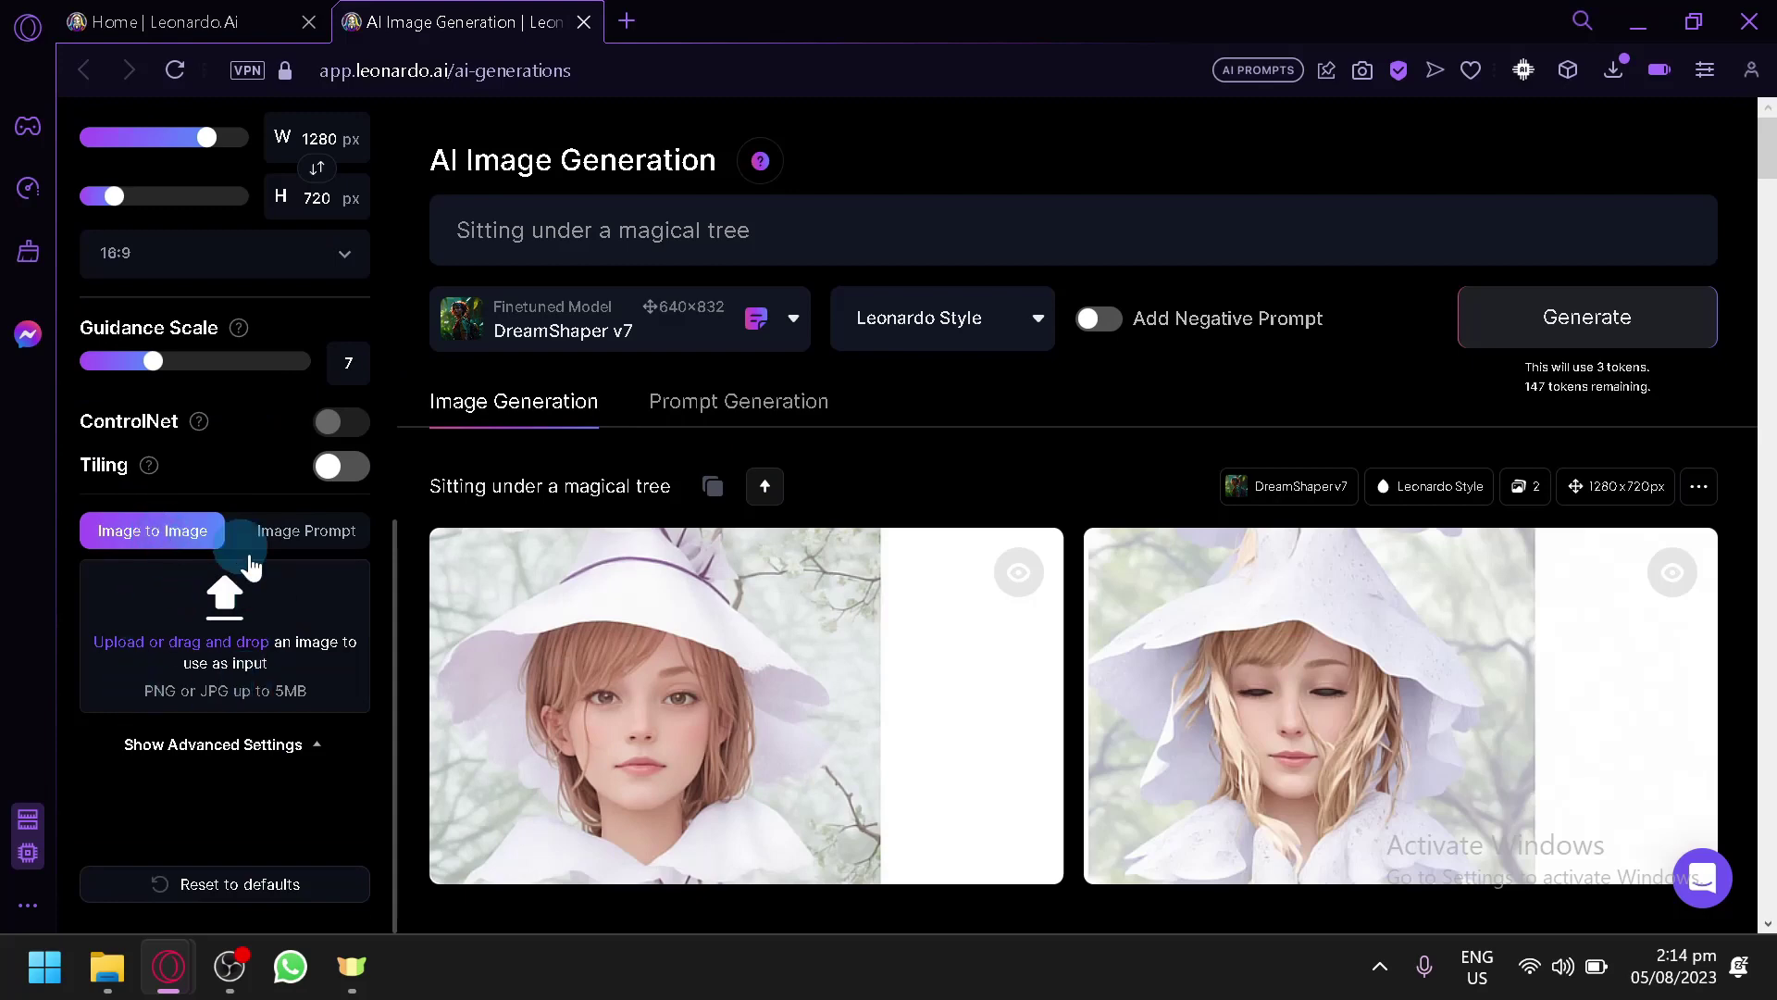
scroll(233, 690, up, 4)
scroll(231, 681, up, 2)
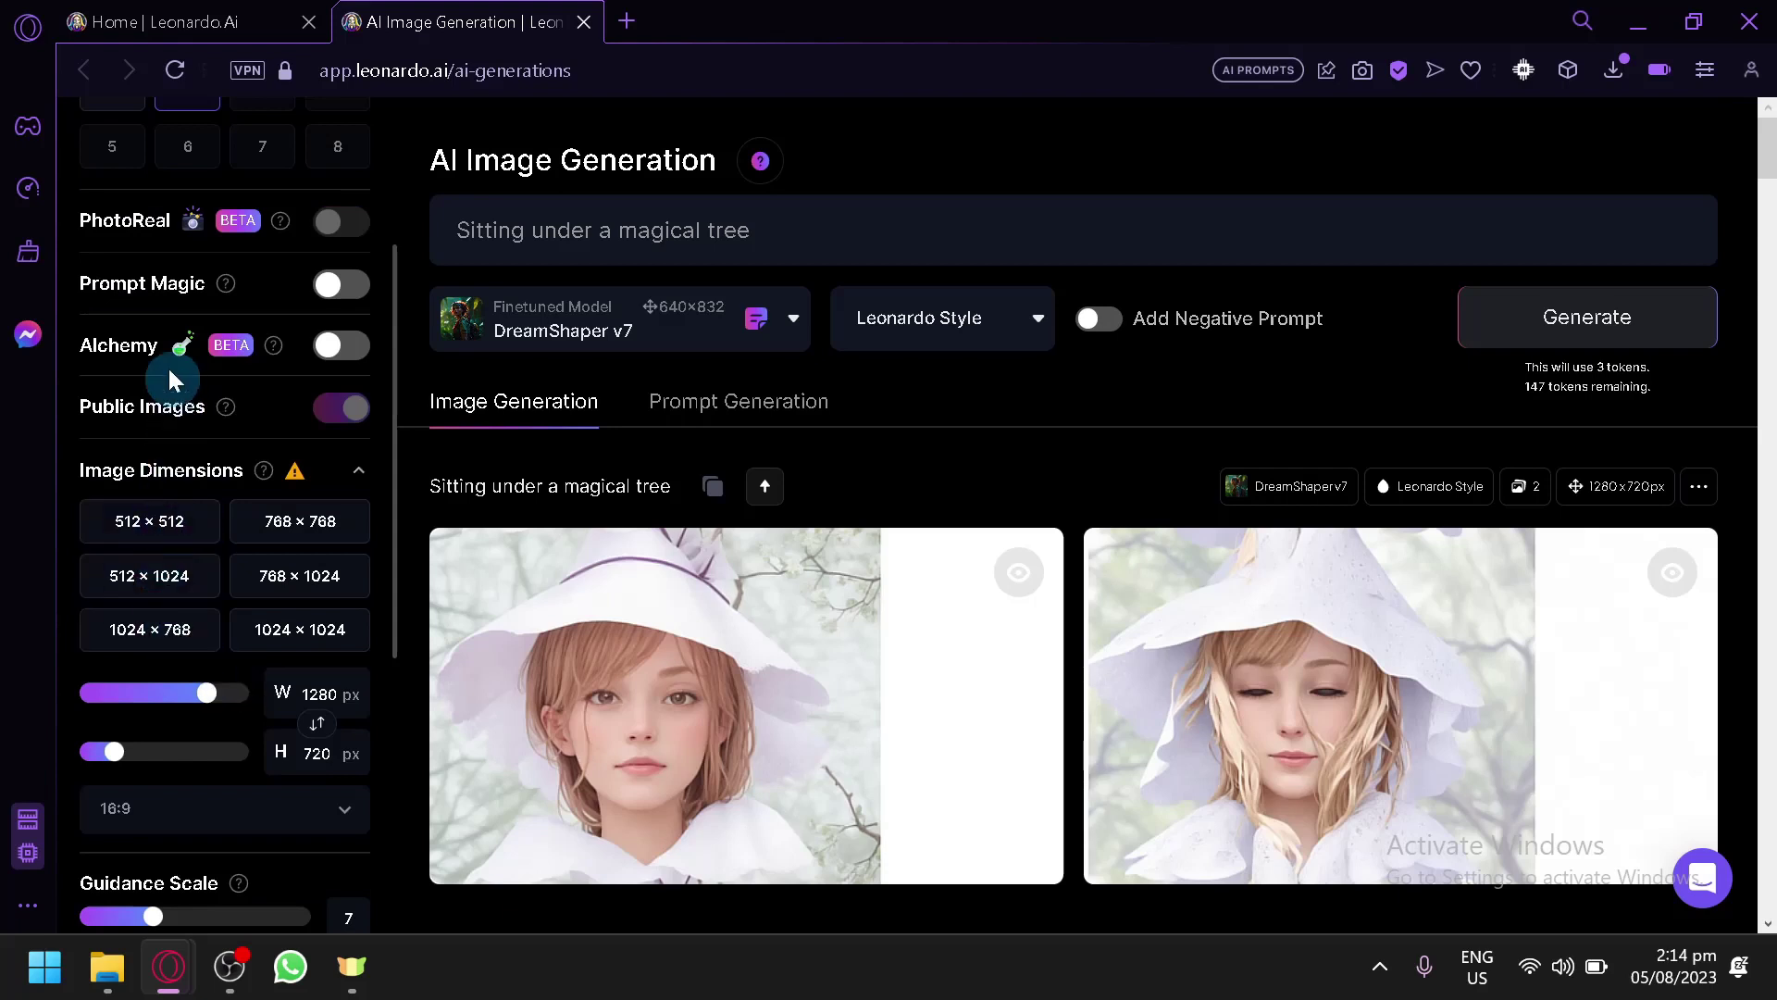
click(326, 290)
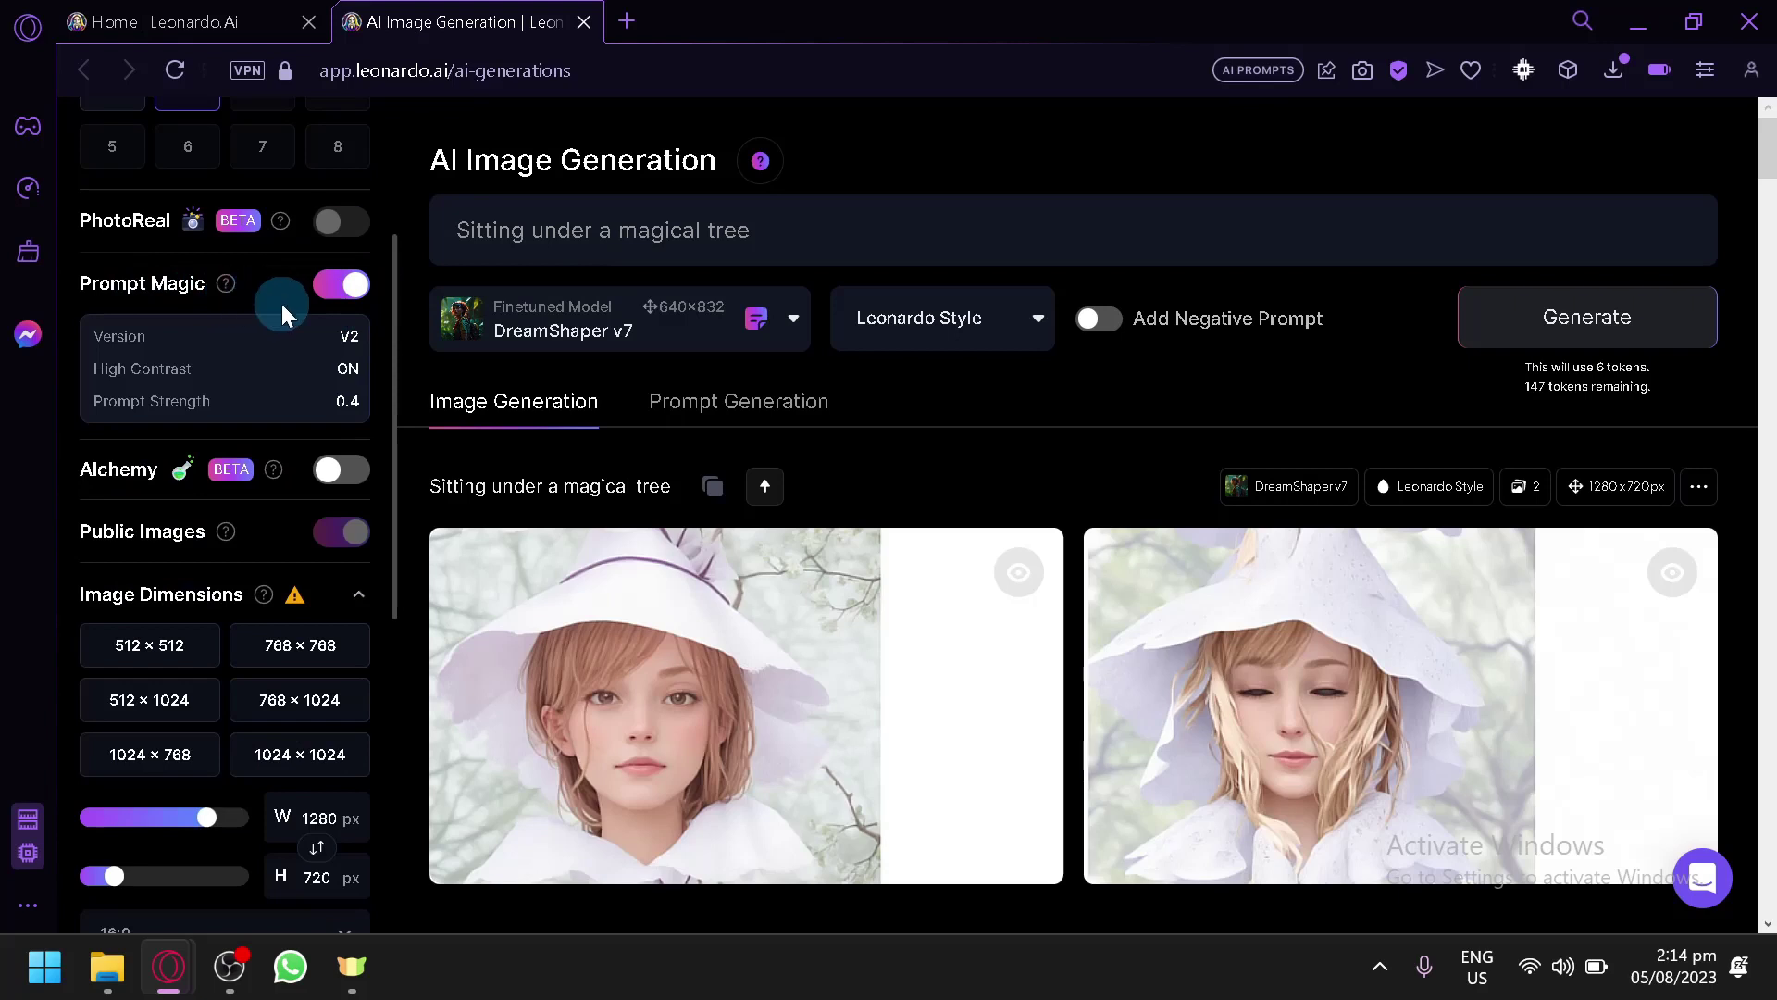
mouse_move(223, 285)
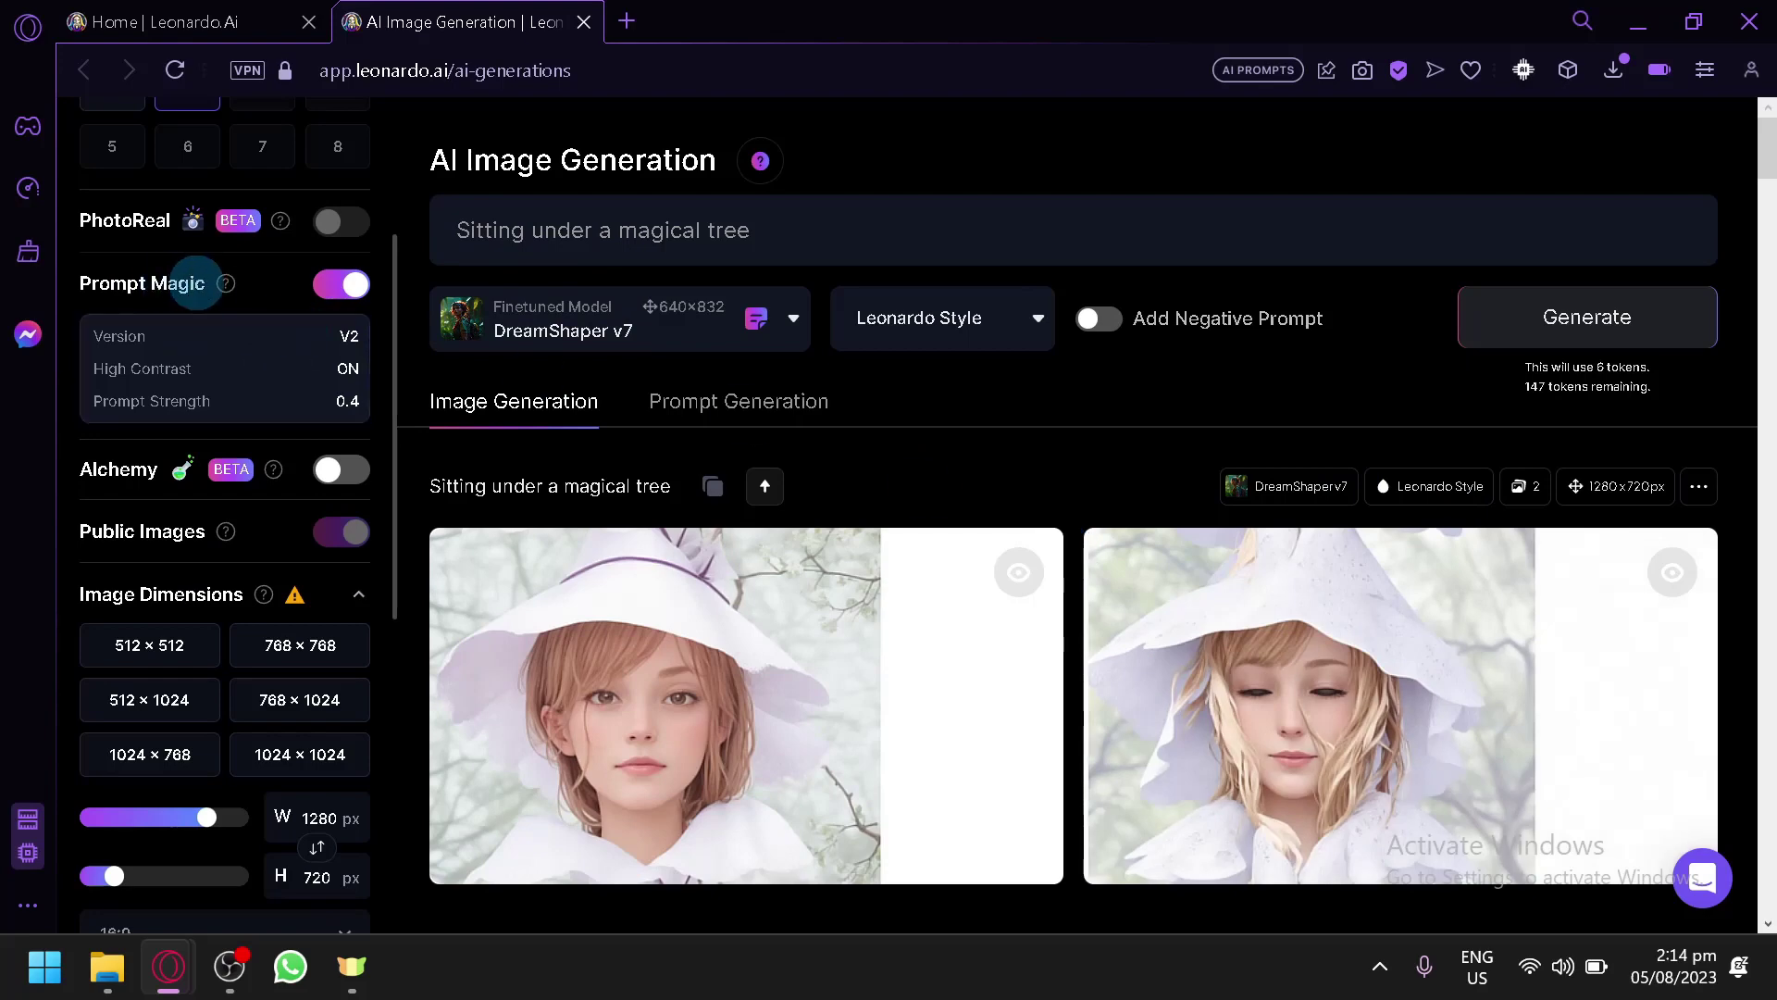
scroll(185, 278, down, 7)
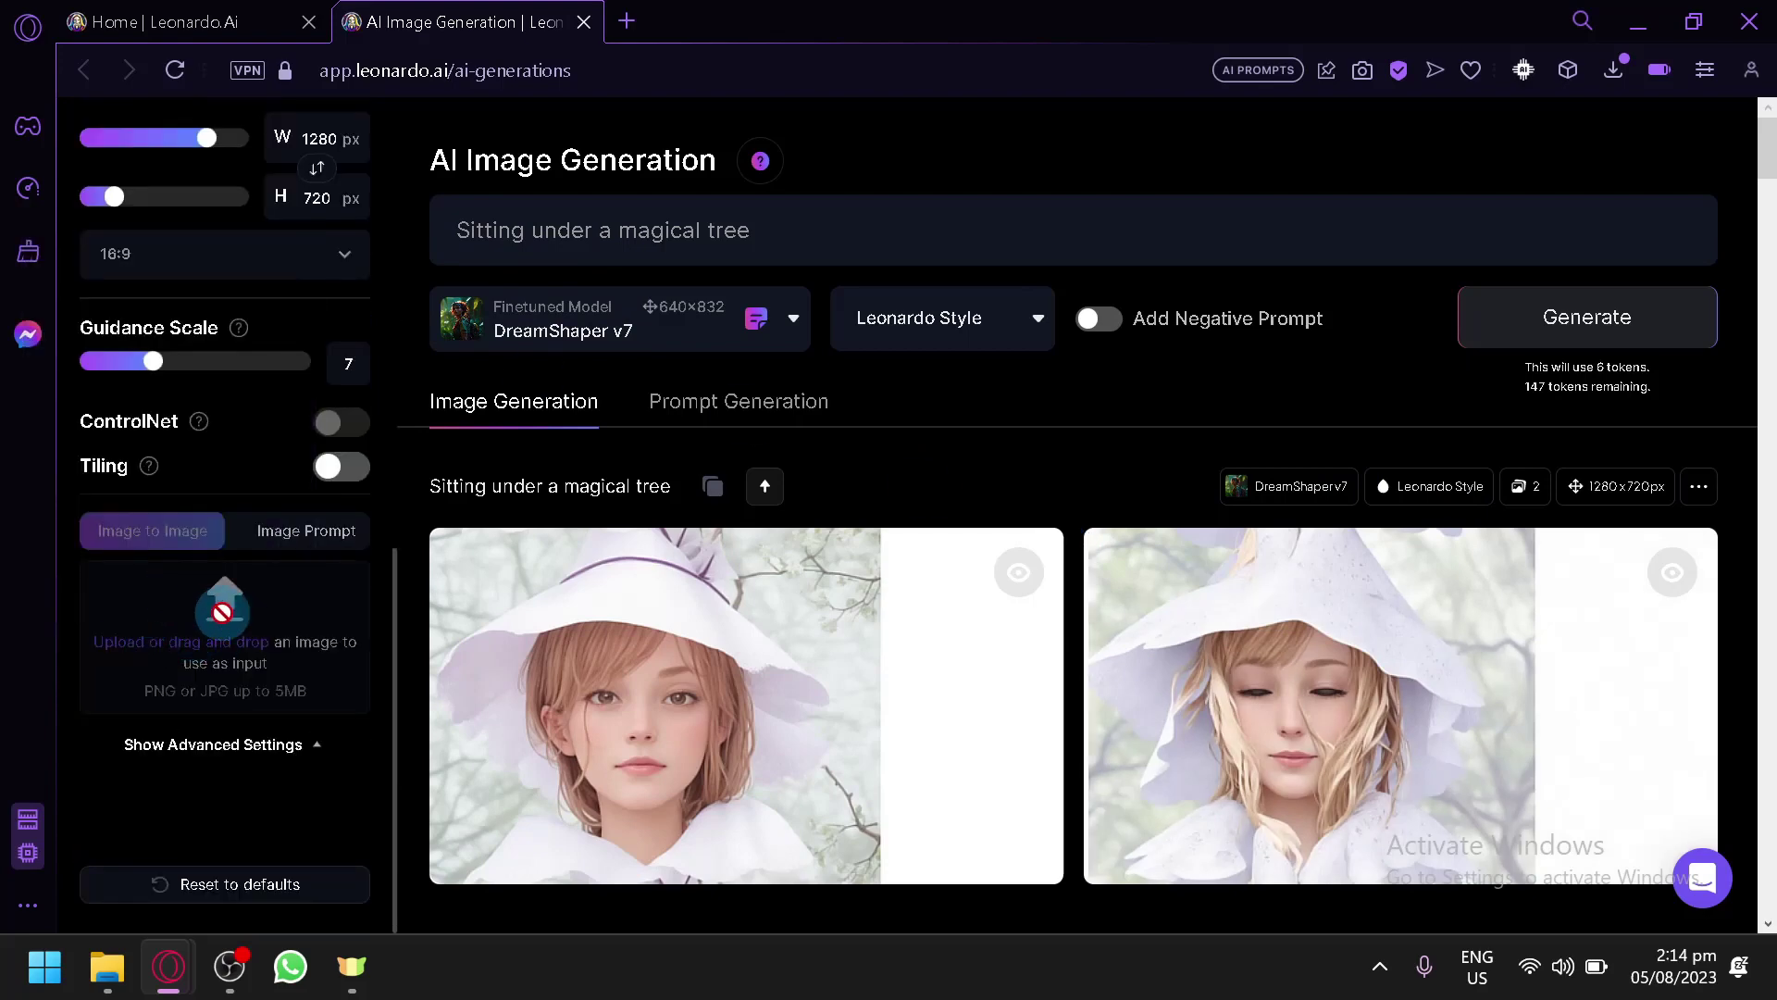
scroll(222, 612, up, 7)
scroll(222, 611, down, 7)
scroll(214, 580, up, 4)
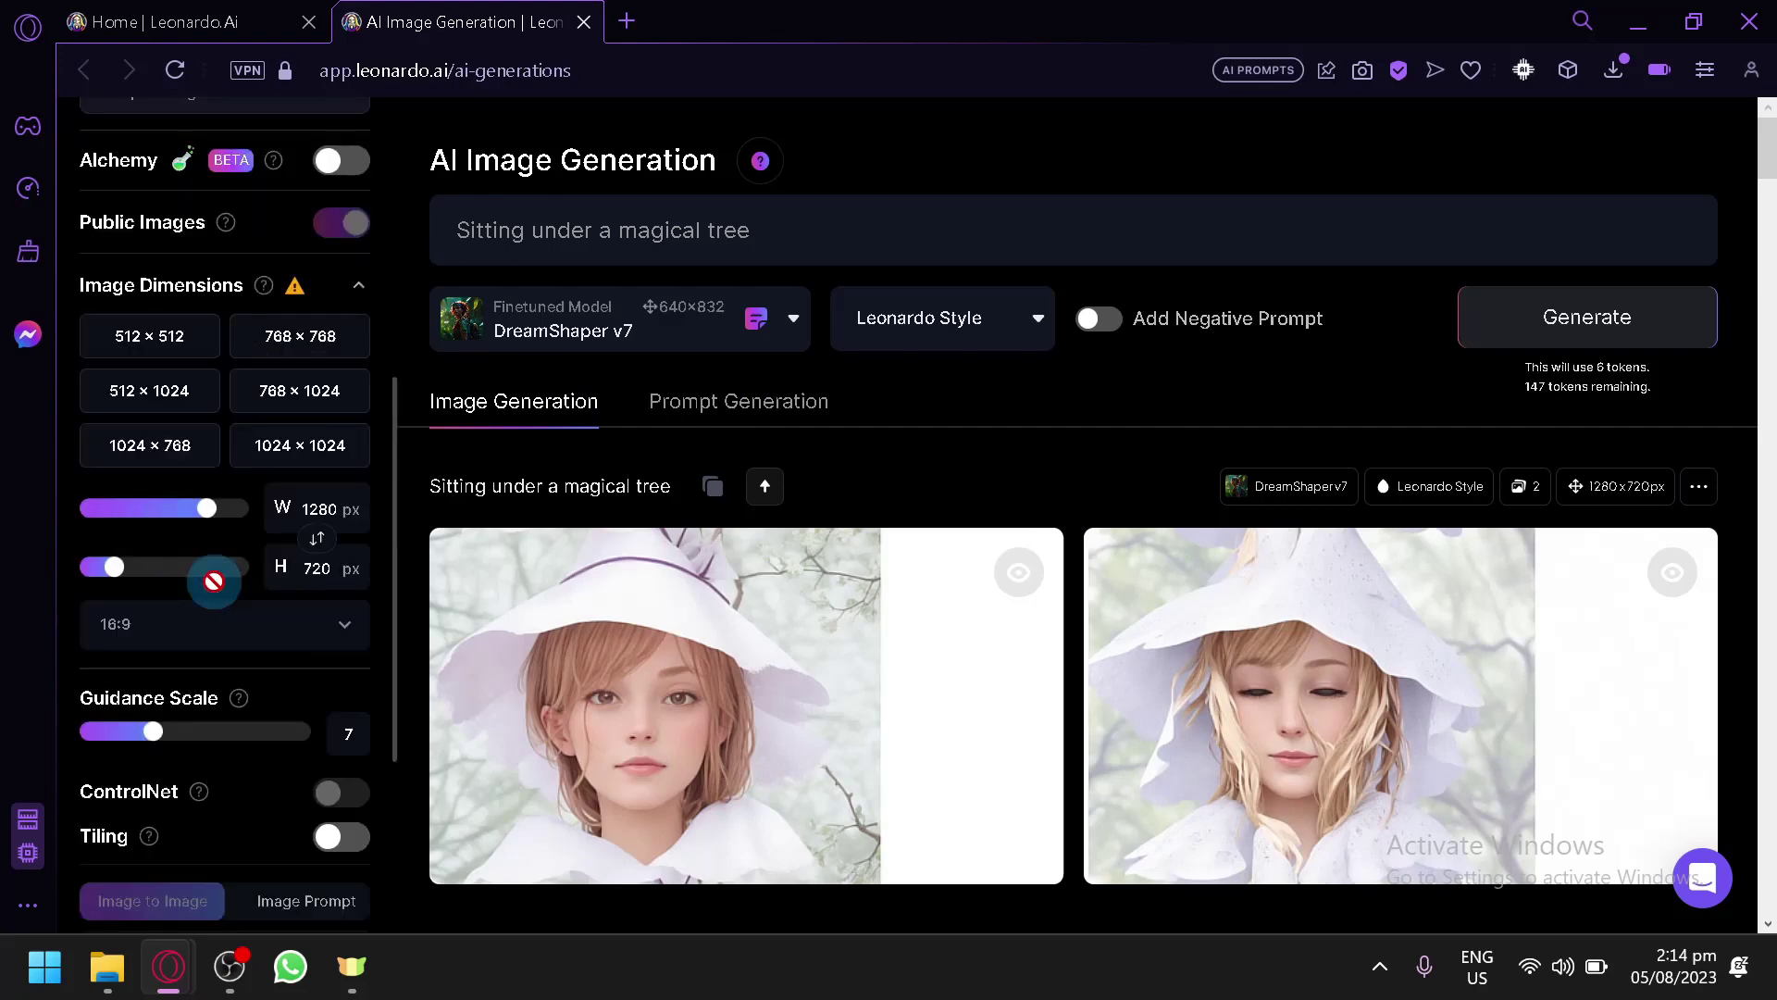
scroll(214, 580, up, 4)
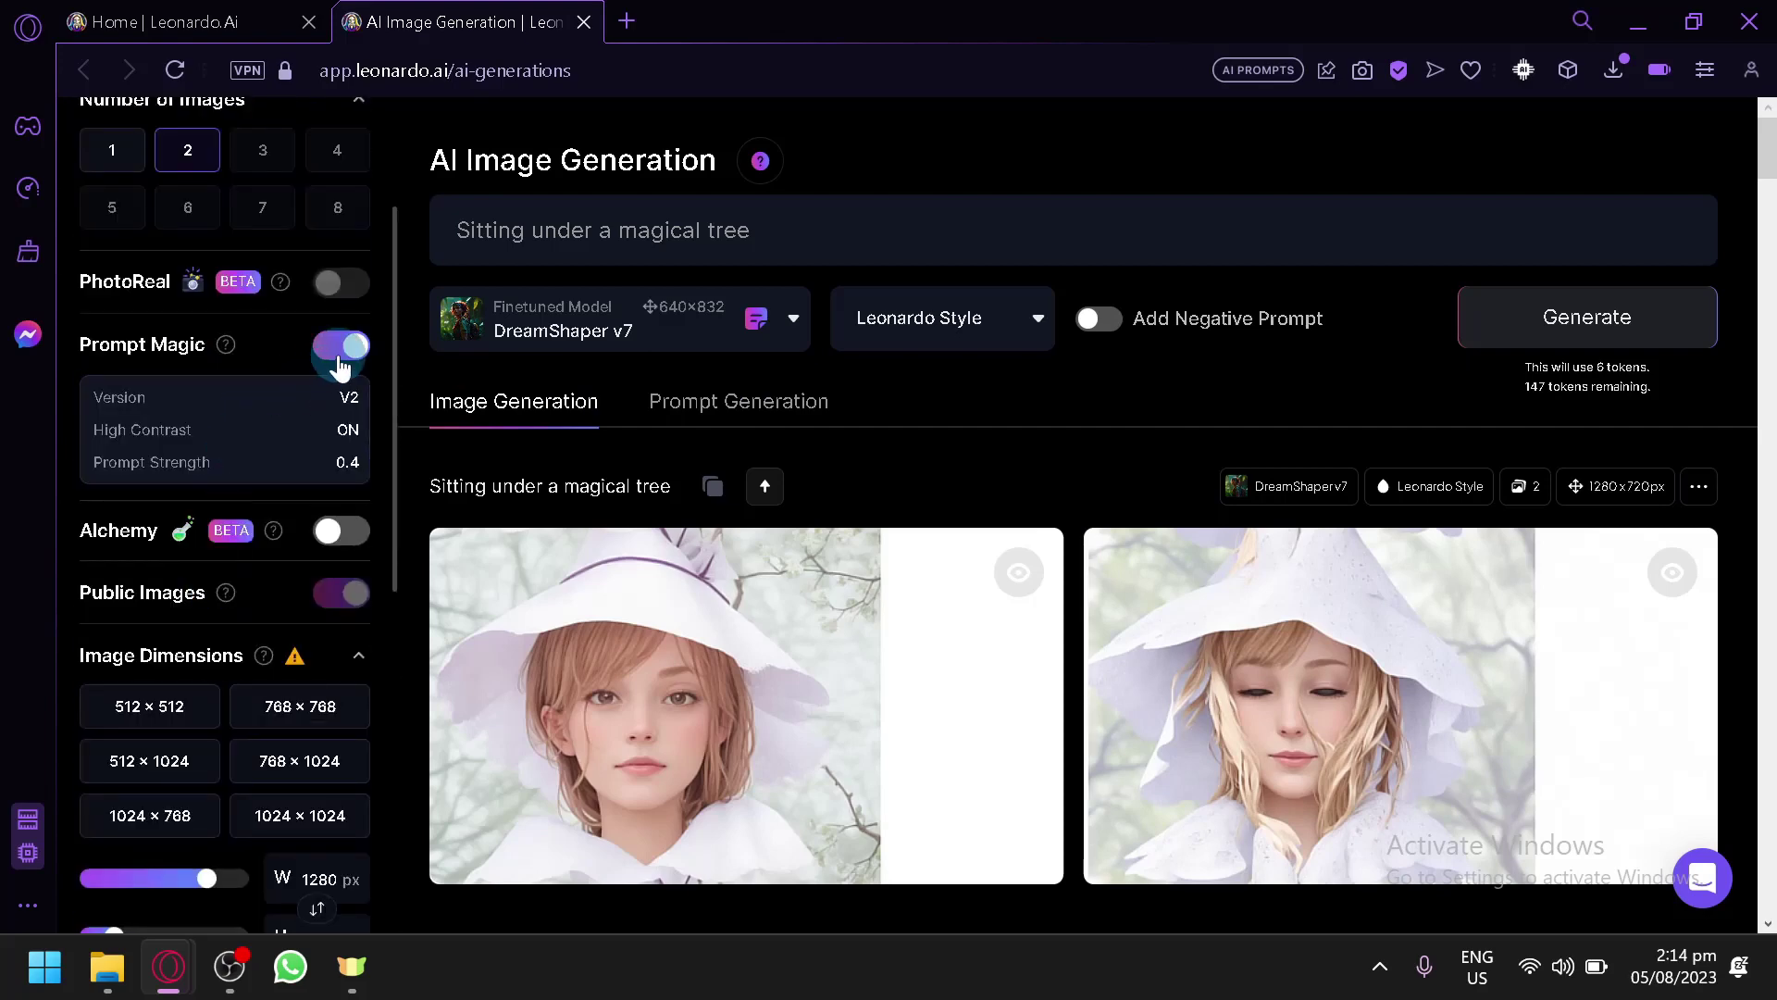
click(341, 347)
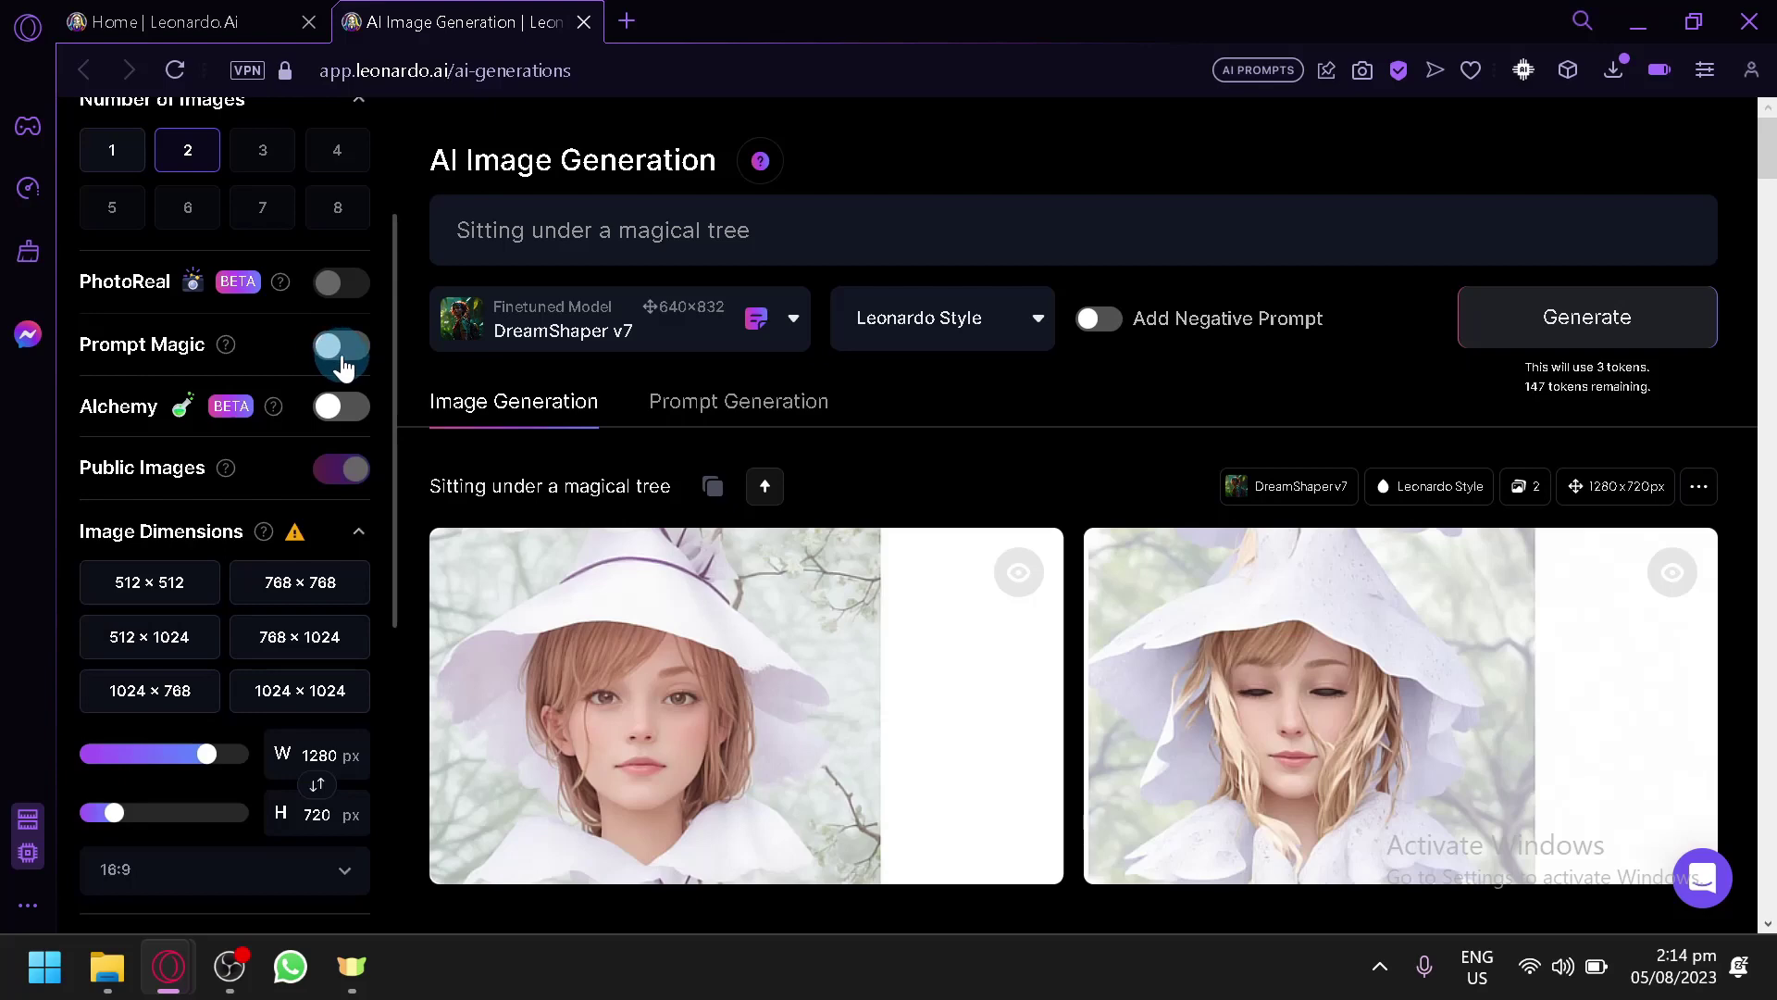
scroll(343, 389, down, 5)
click(244, 620)
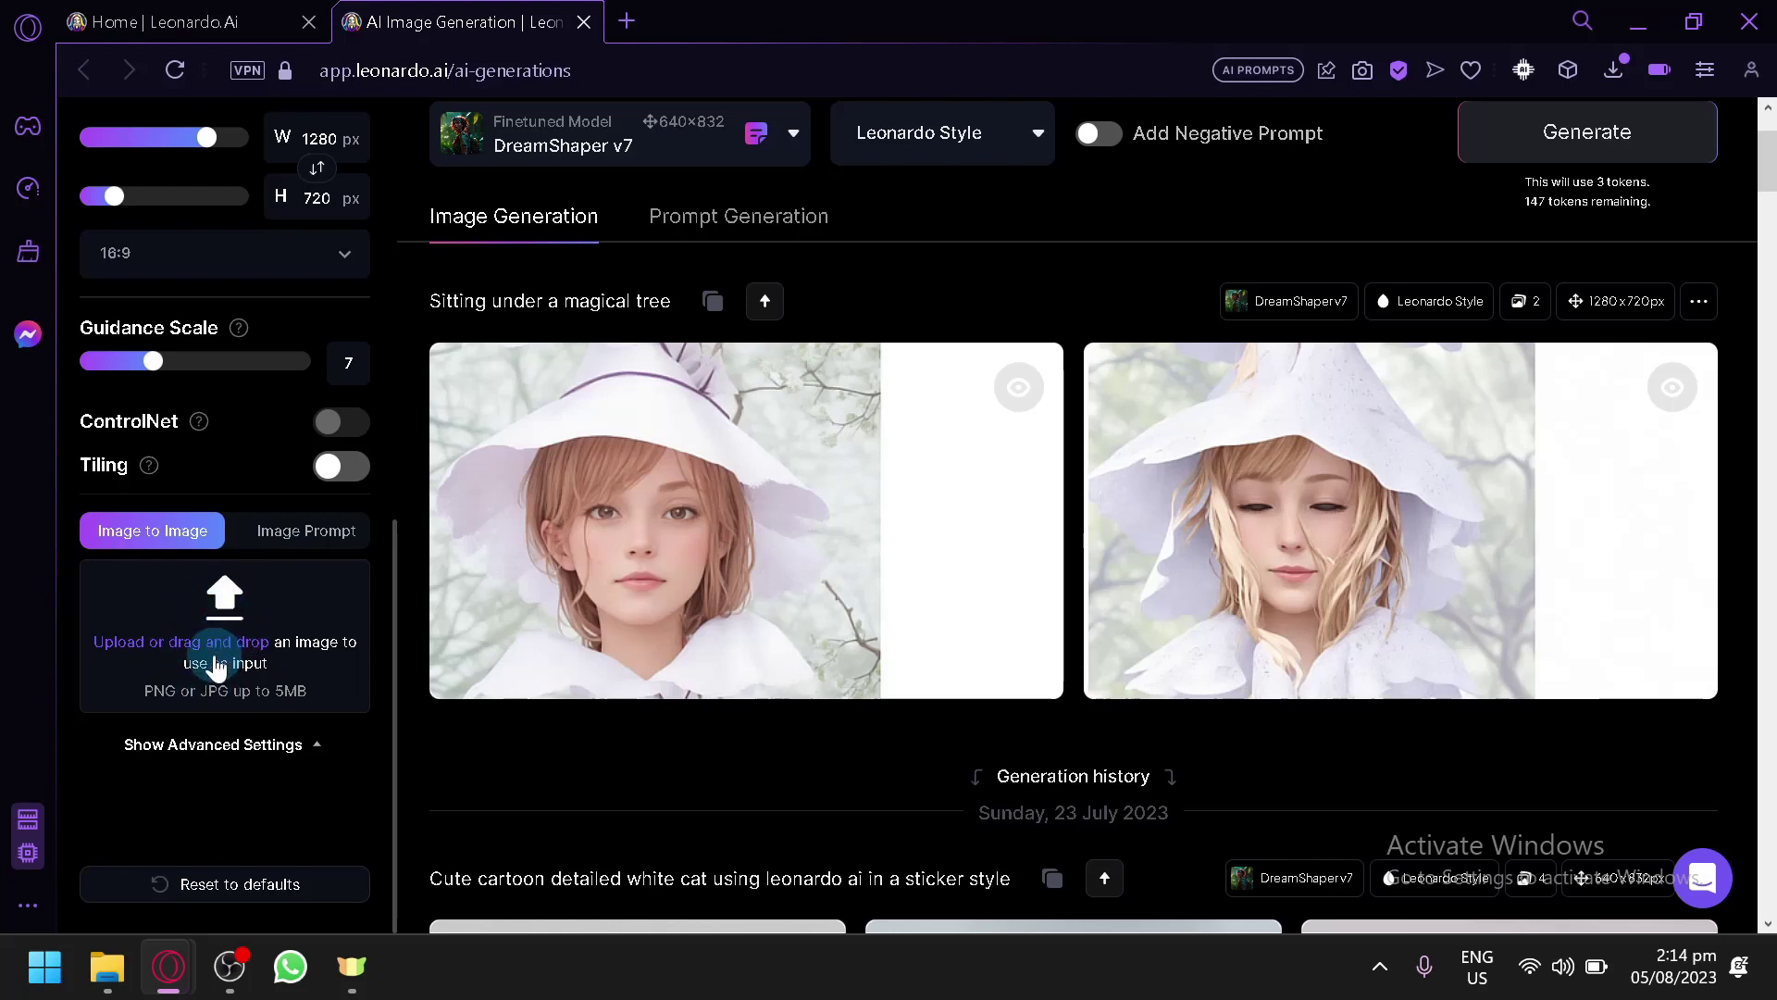
mouse_move(1039, 456)
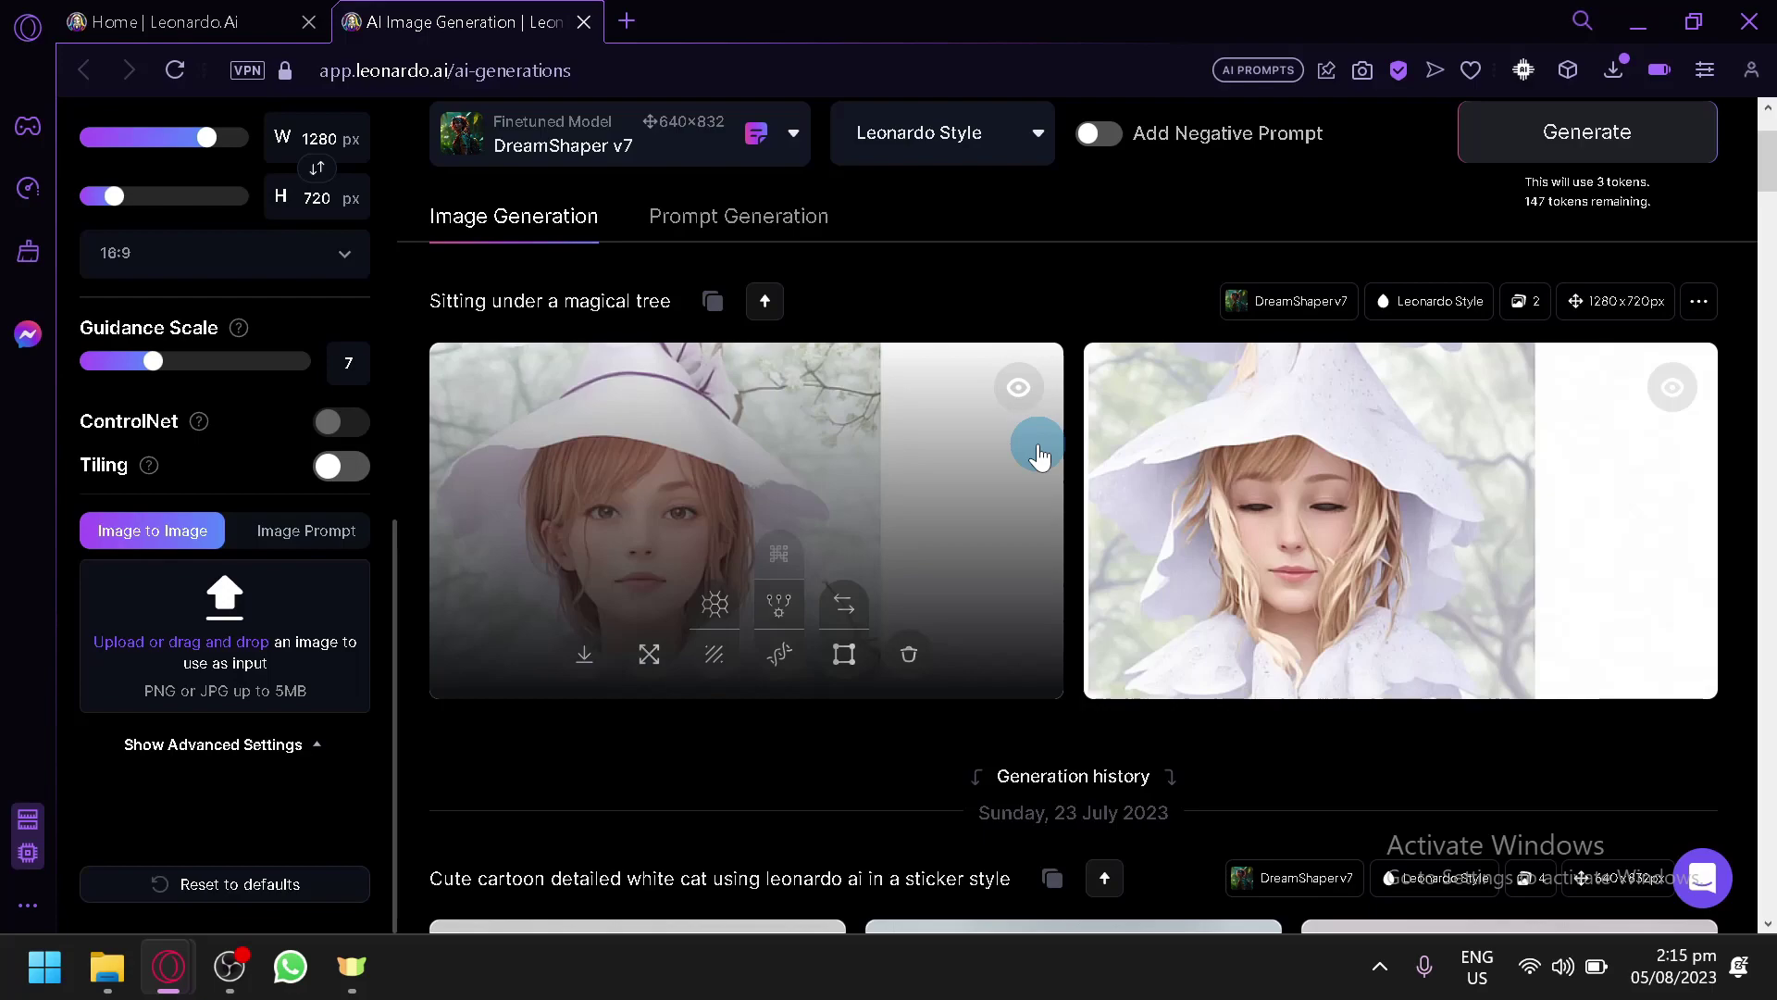
scroll(1038, 455, down, 8)
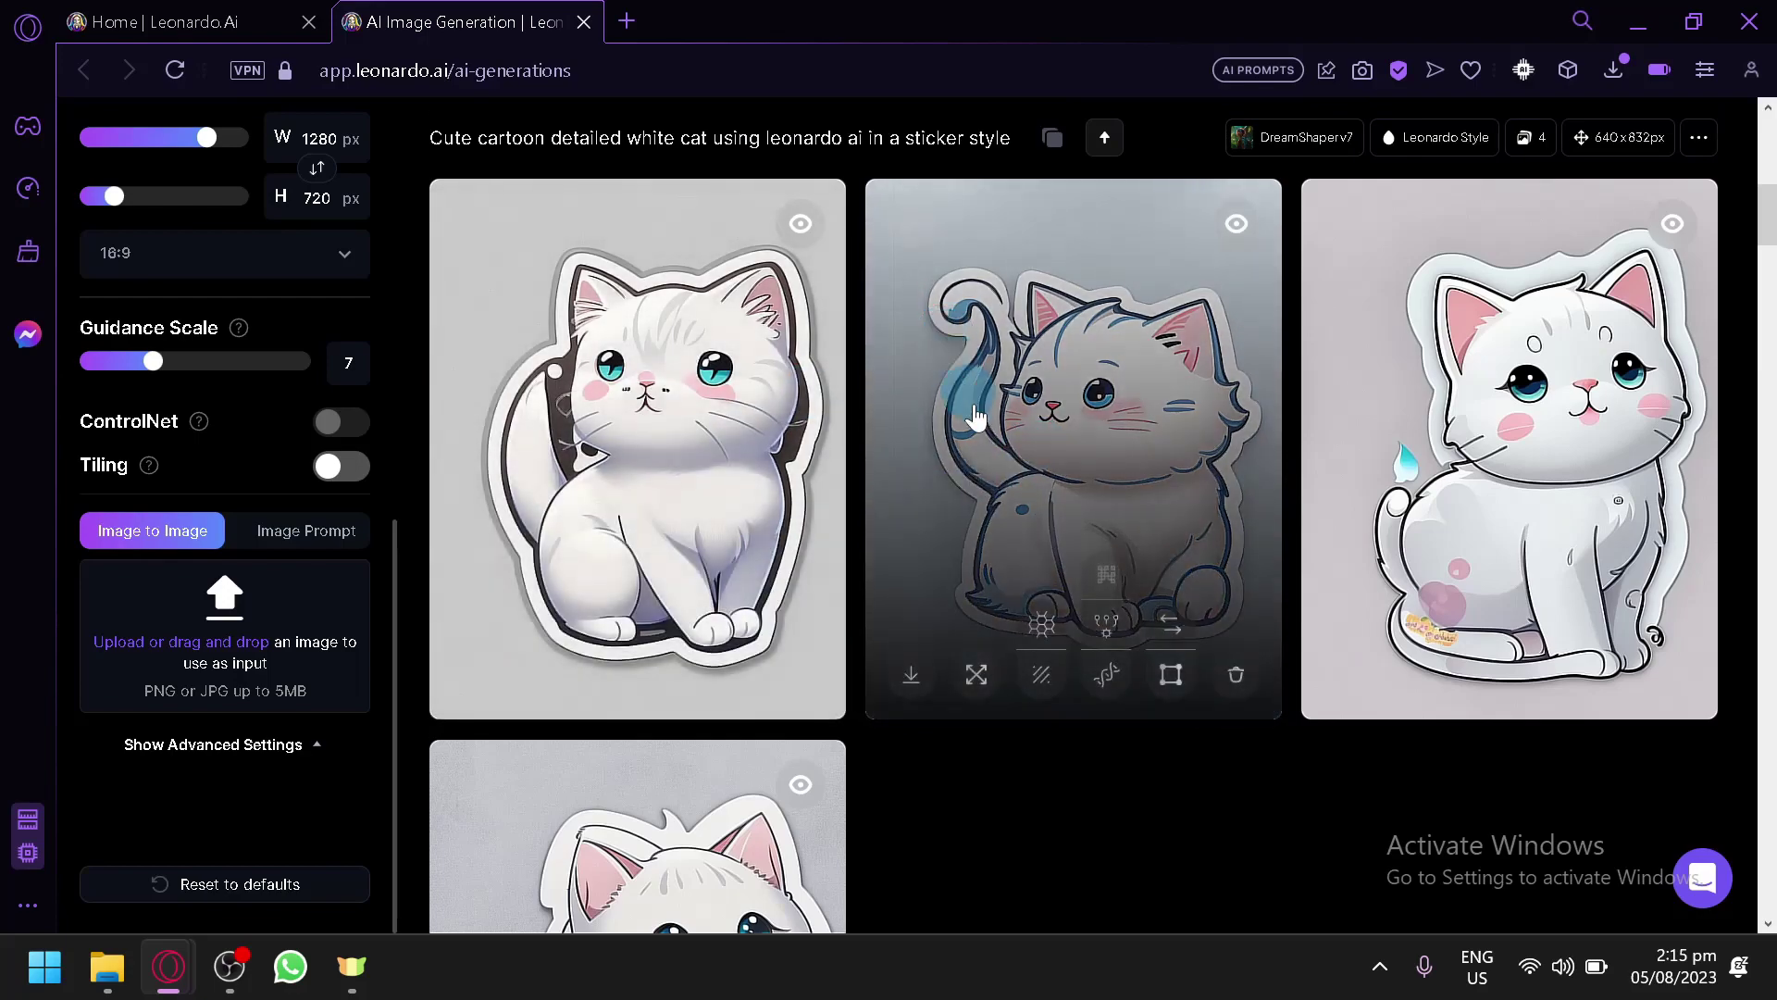
scroll(944, 460, down, 6)
scroll(944, 460, up, 15)
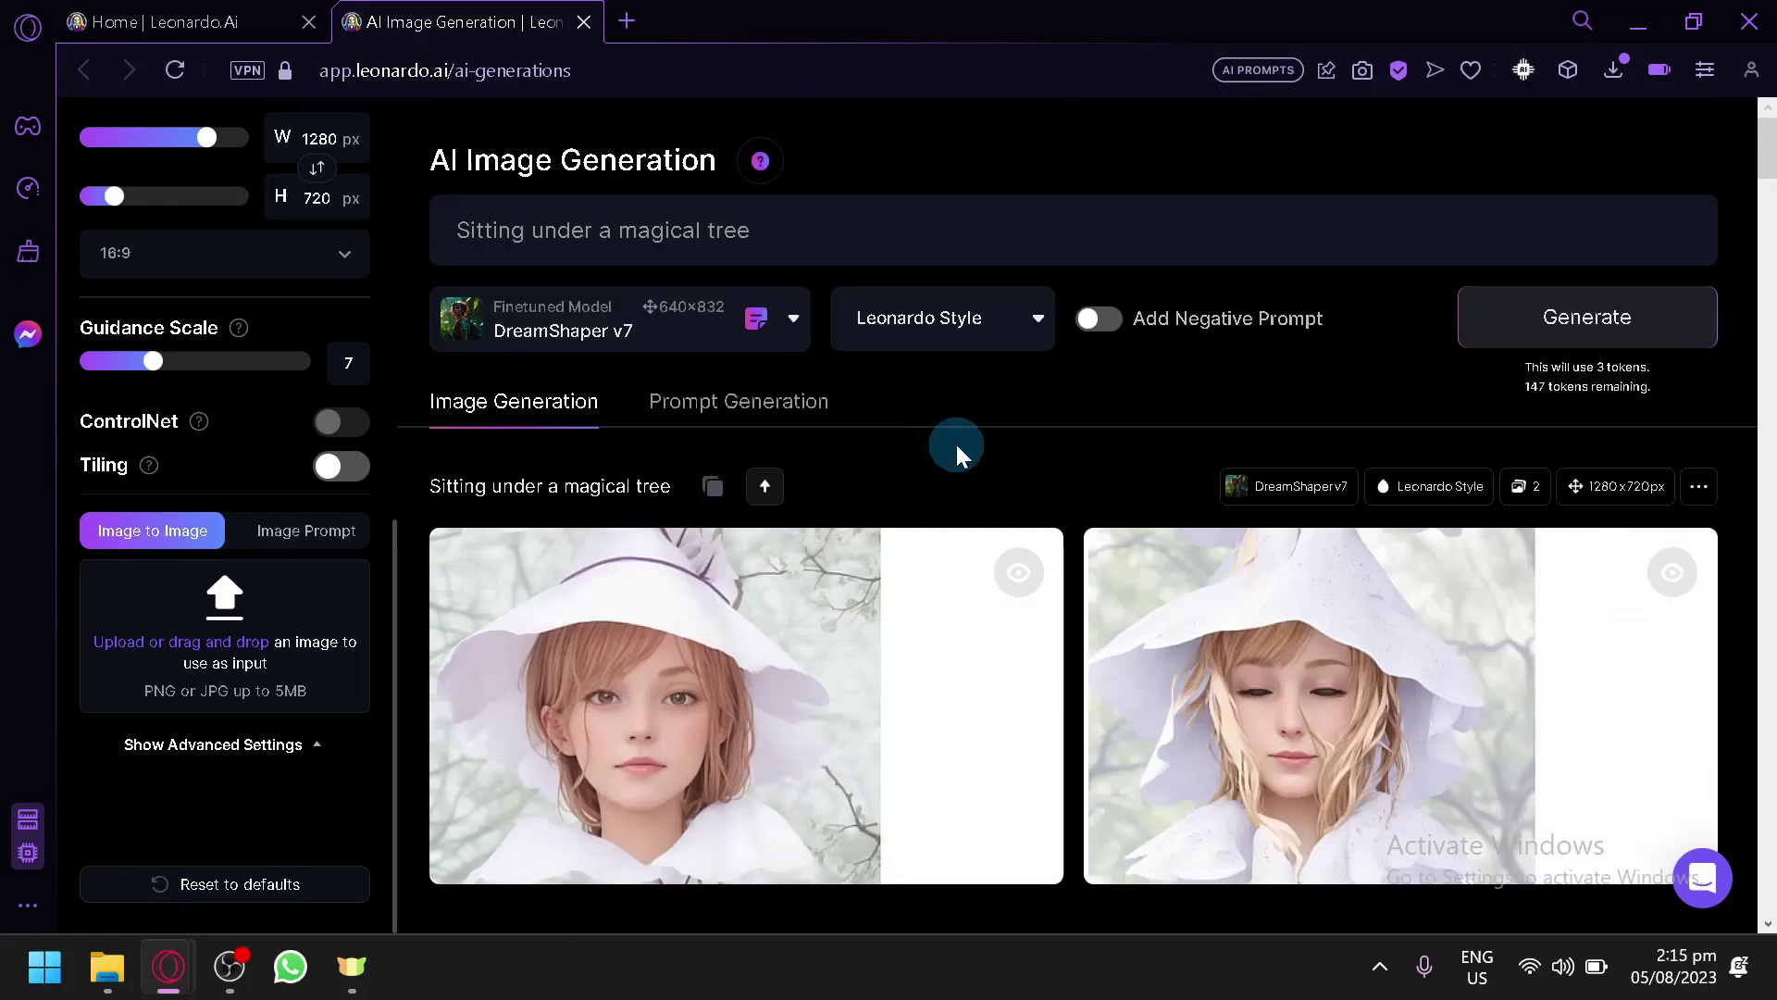
- Browse the Home gallery, then return to the AI Image Generation tab with the magical-tree results
click(176, 21)
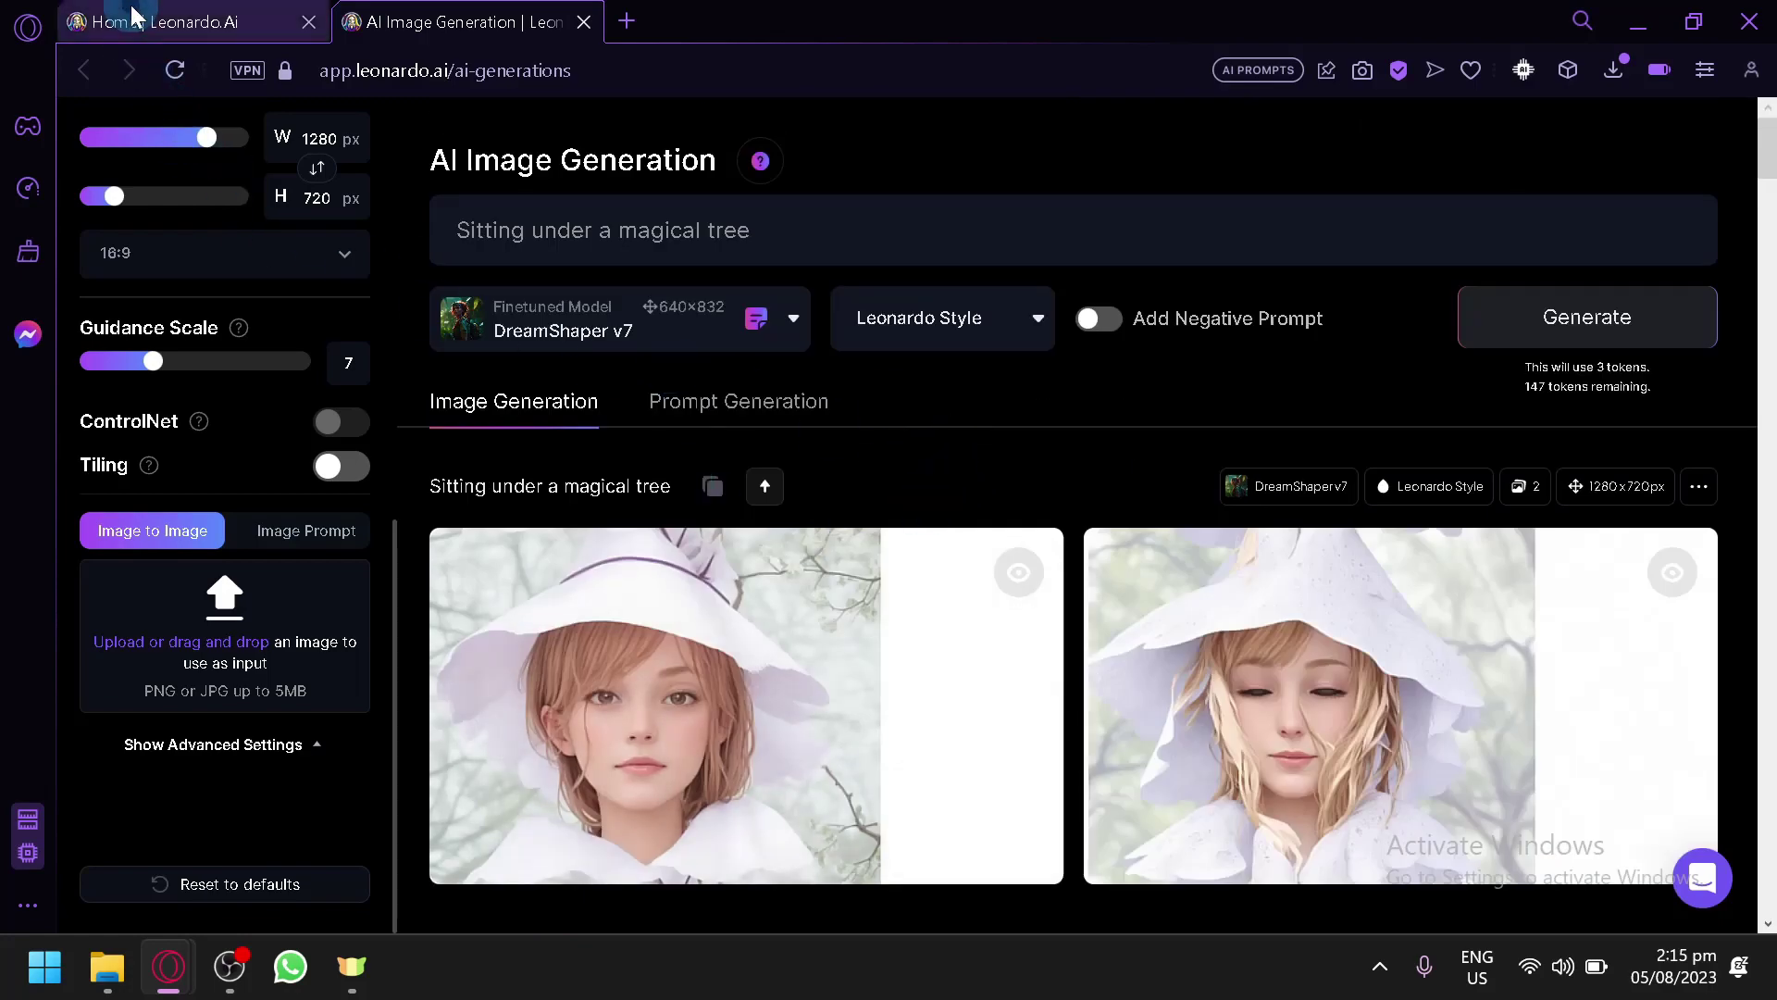
scroll(1266, 675, down, 10)
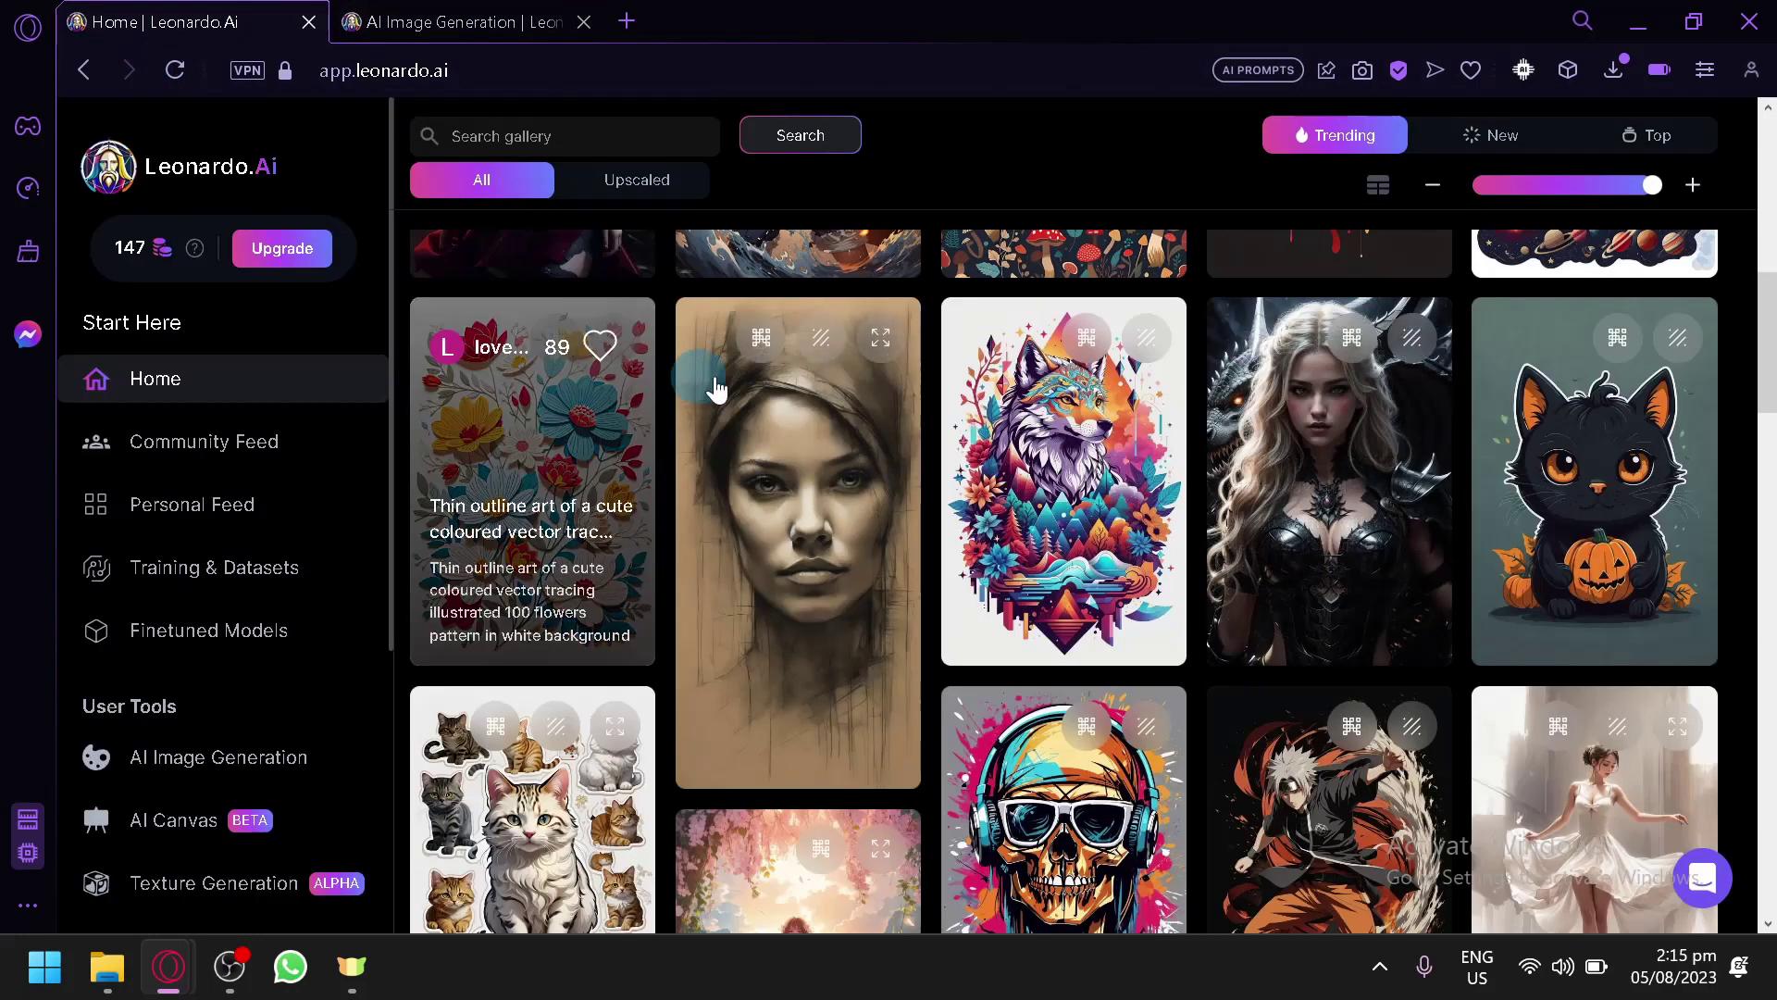
scroll(1291, 472, down, 4)
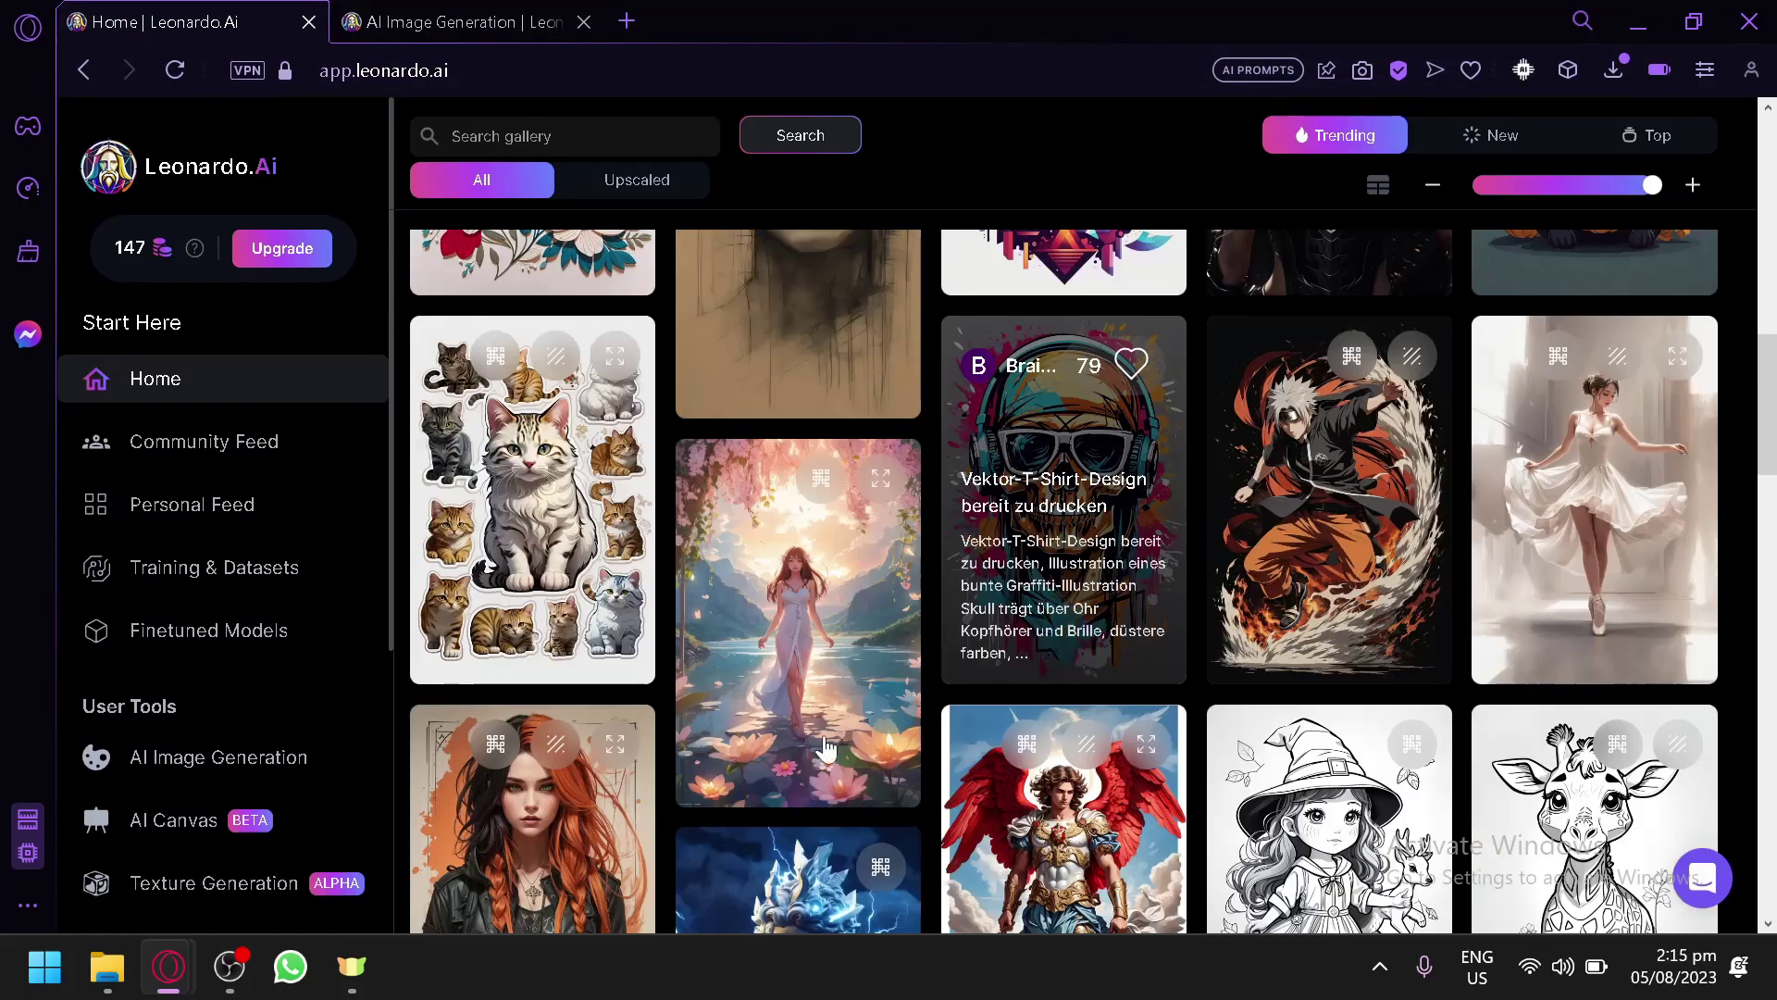
scroll(826, 441, up, 10)
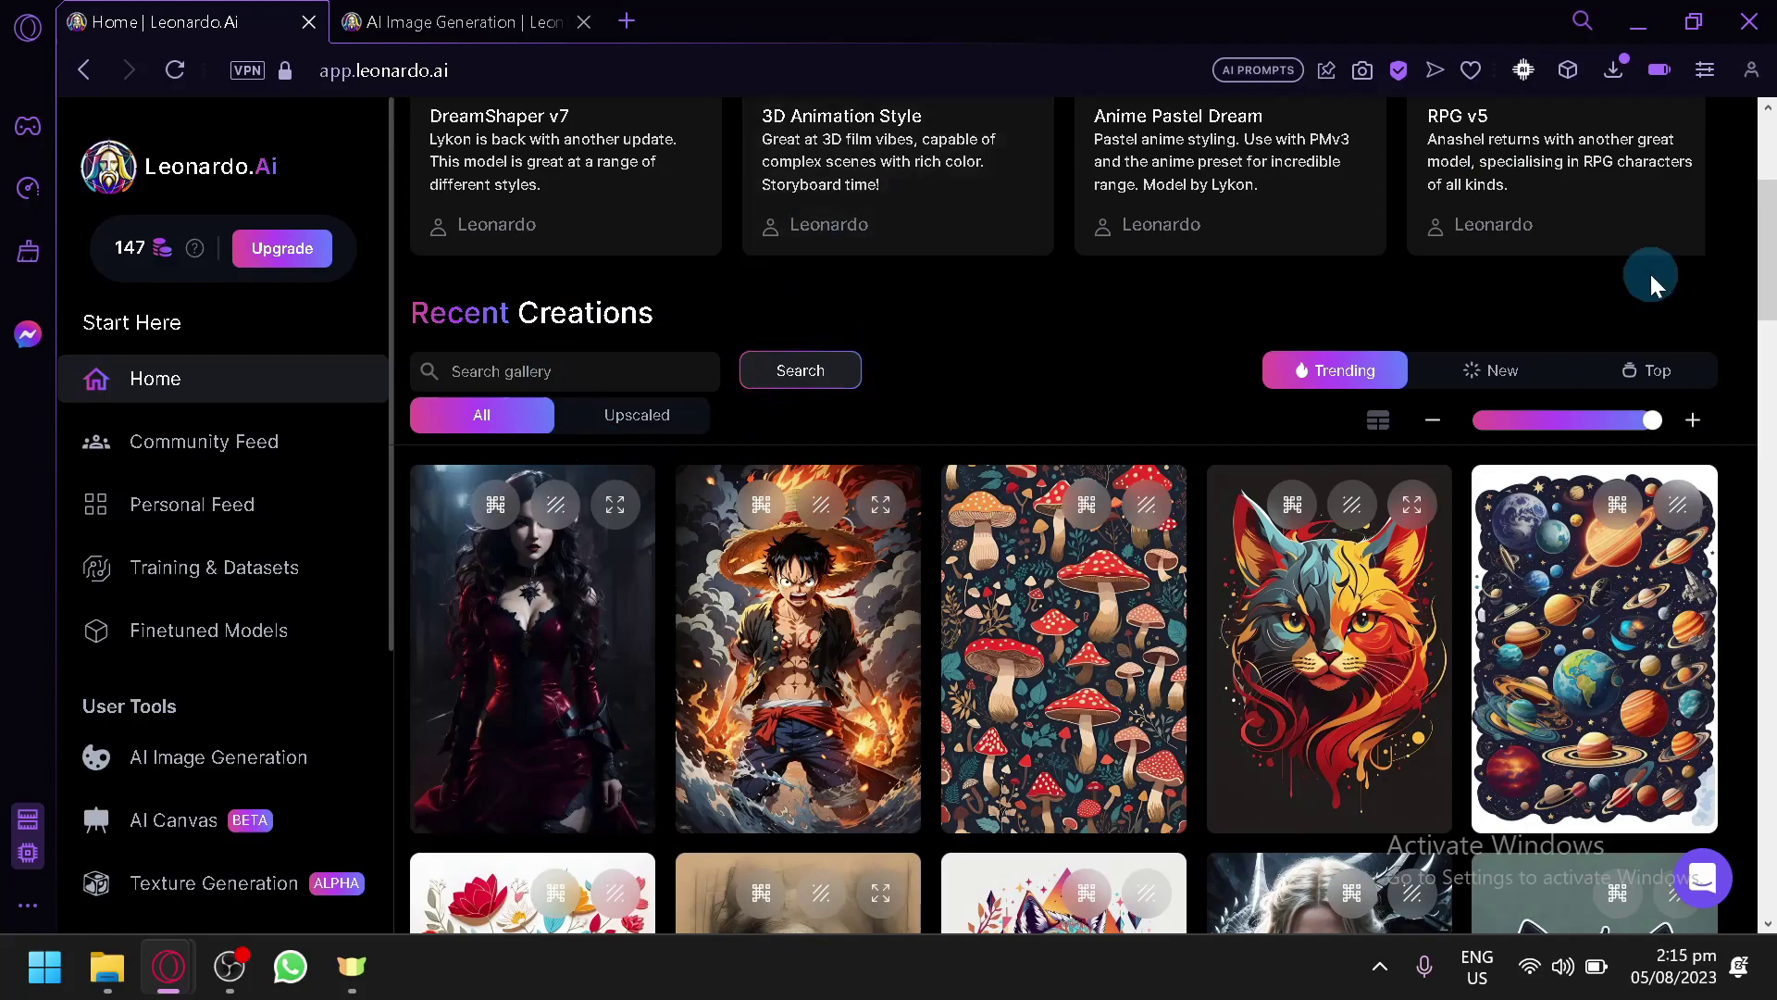
scroll(1329, 365, down, 6)
scroll(1358, 463, up, 4)
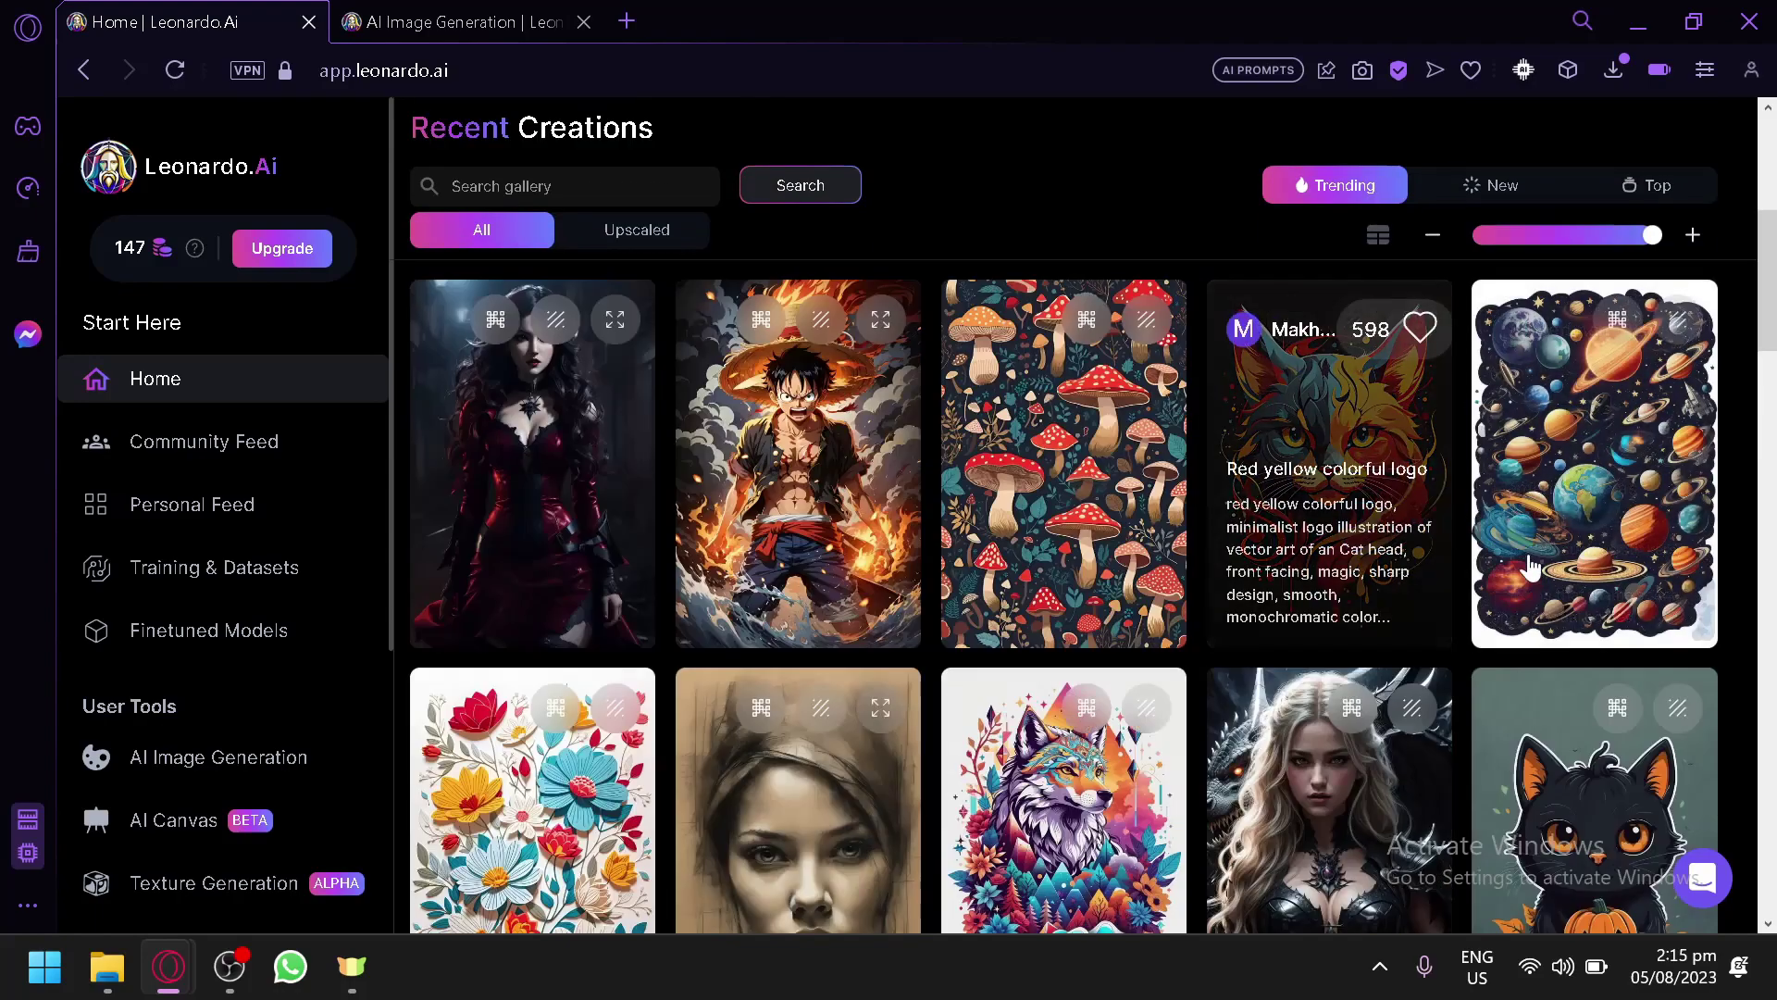
click(389, 21)
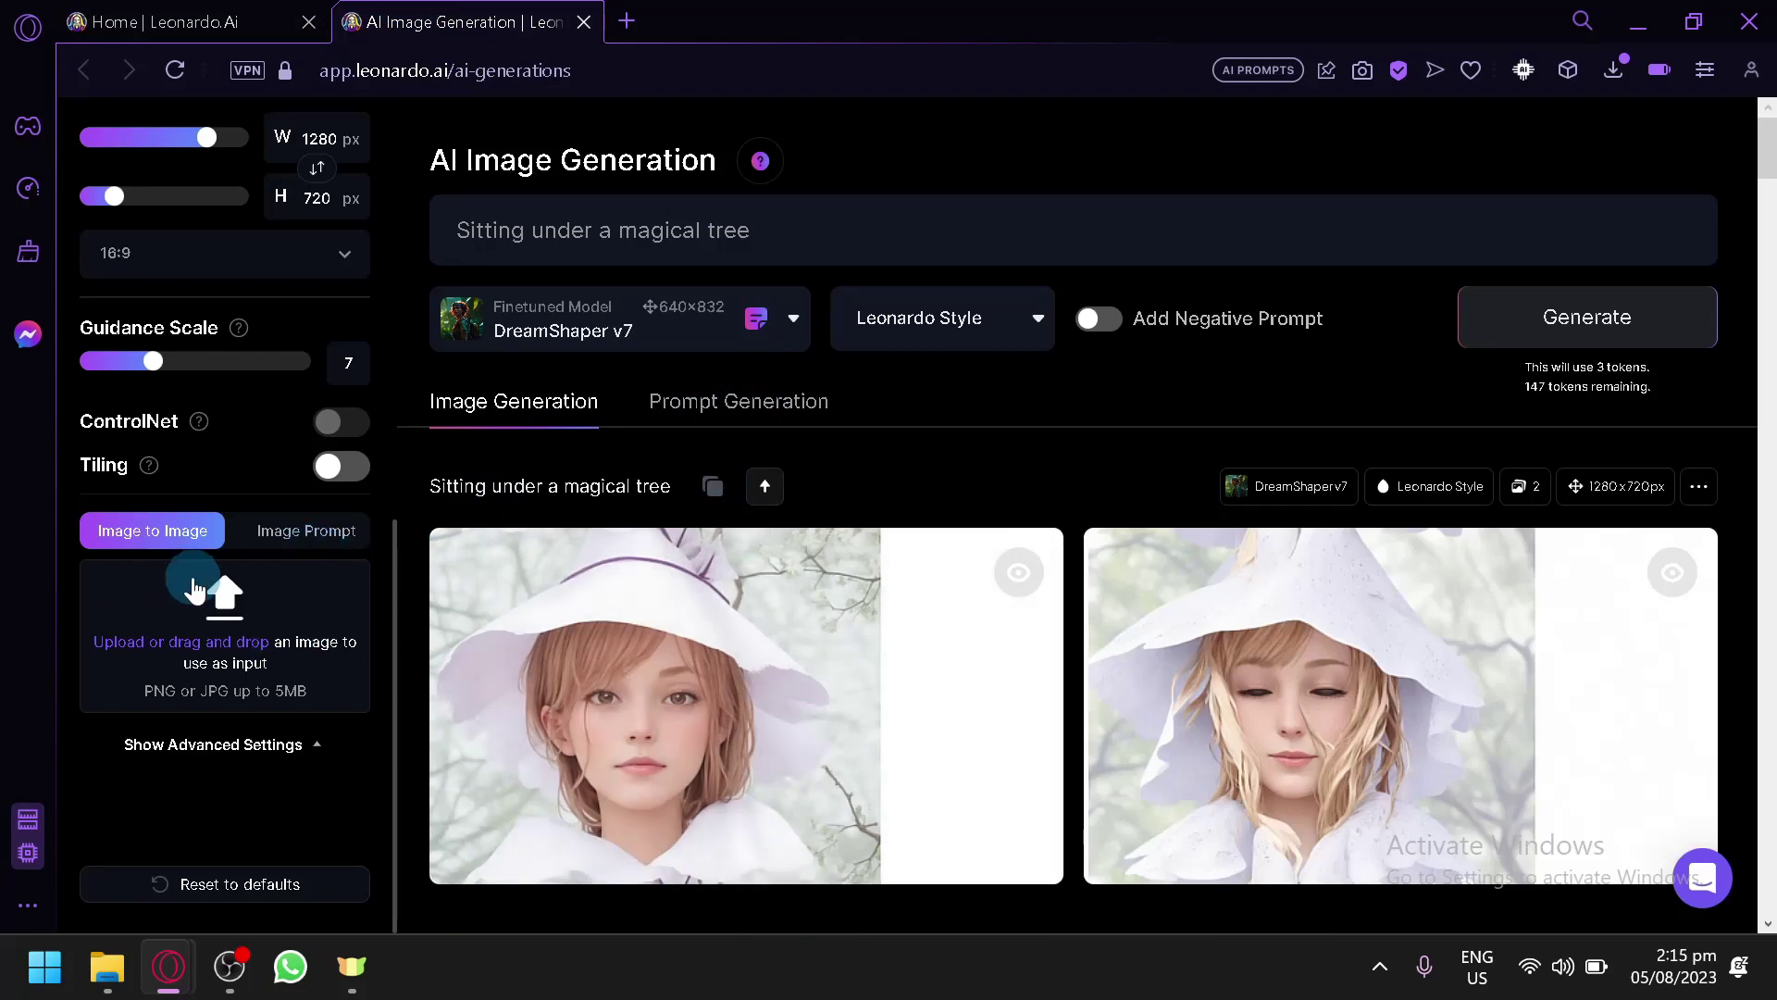
click(191, 21)
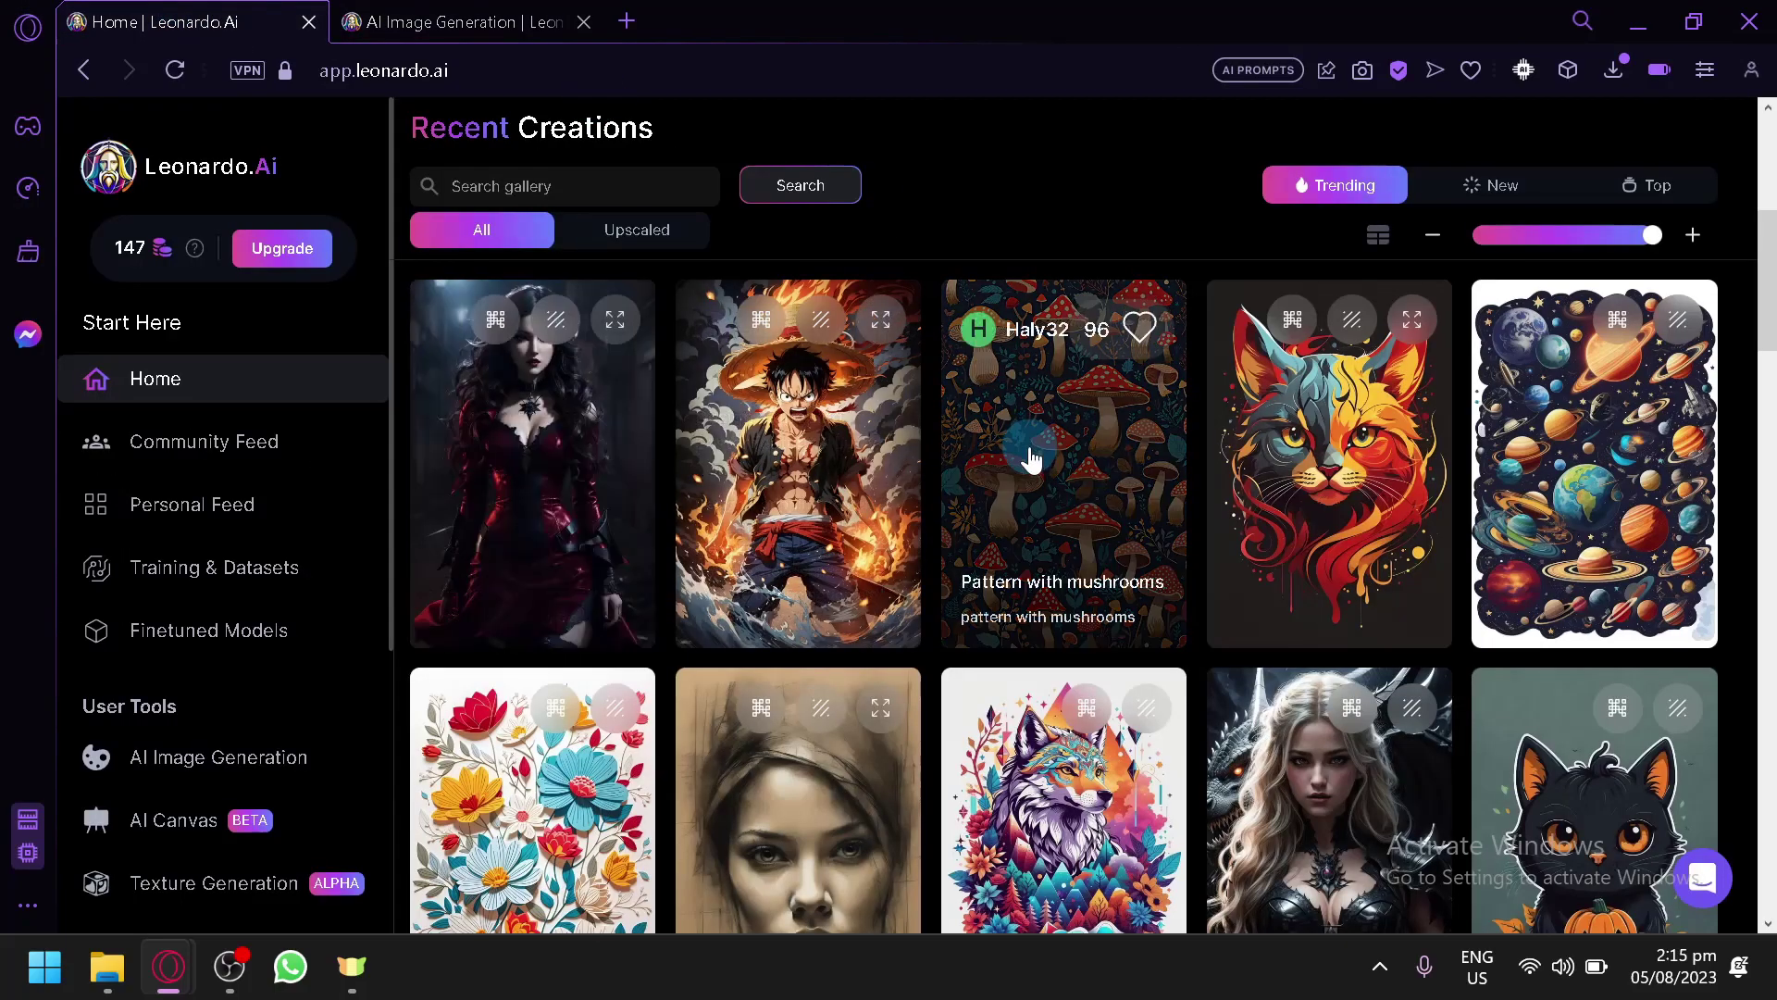
scroll(888, 730, down, 5)
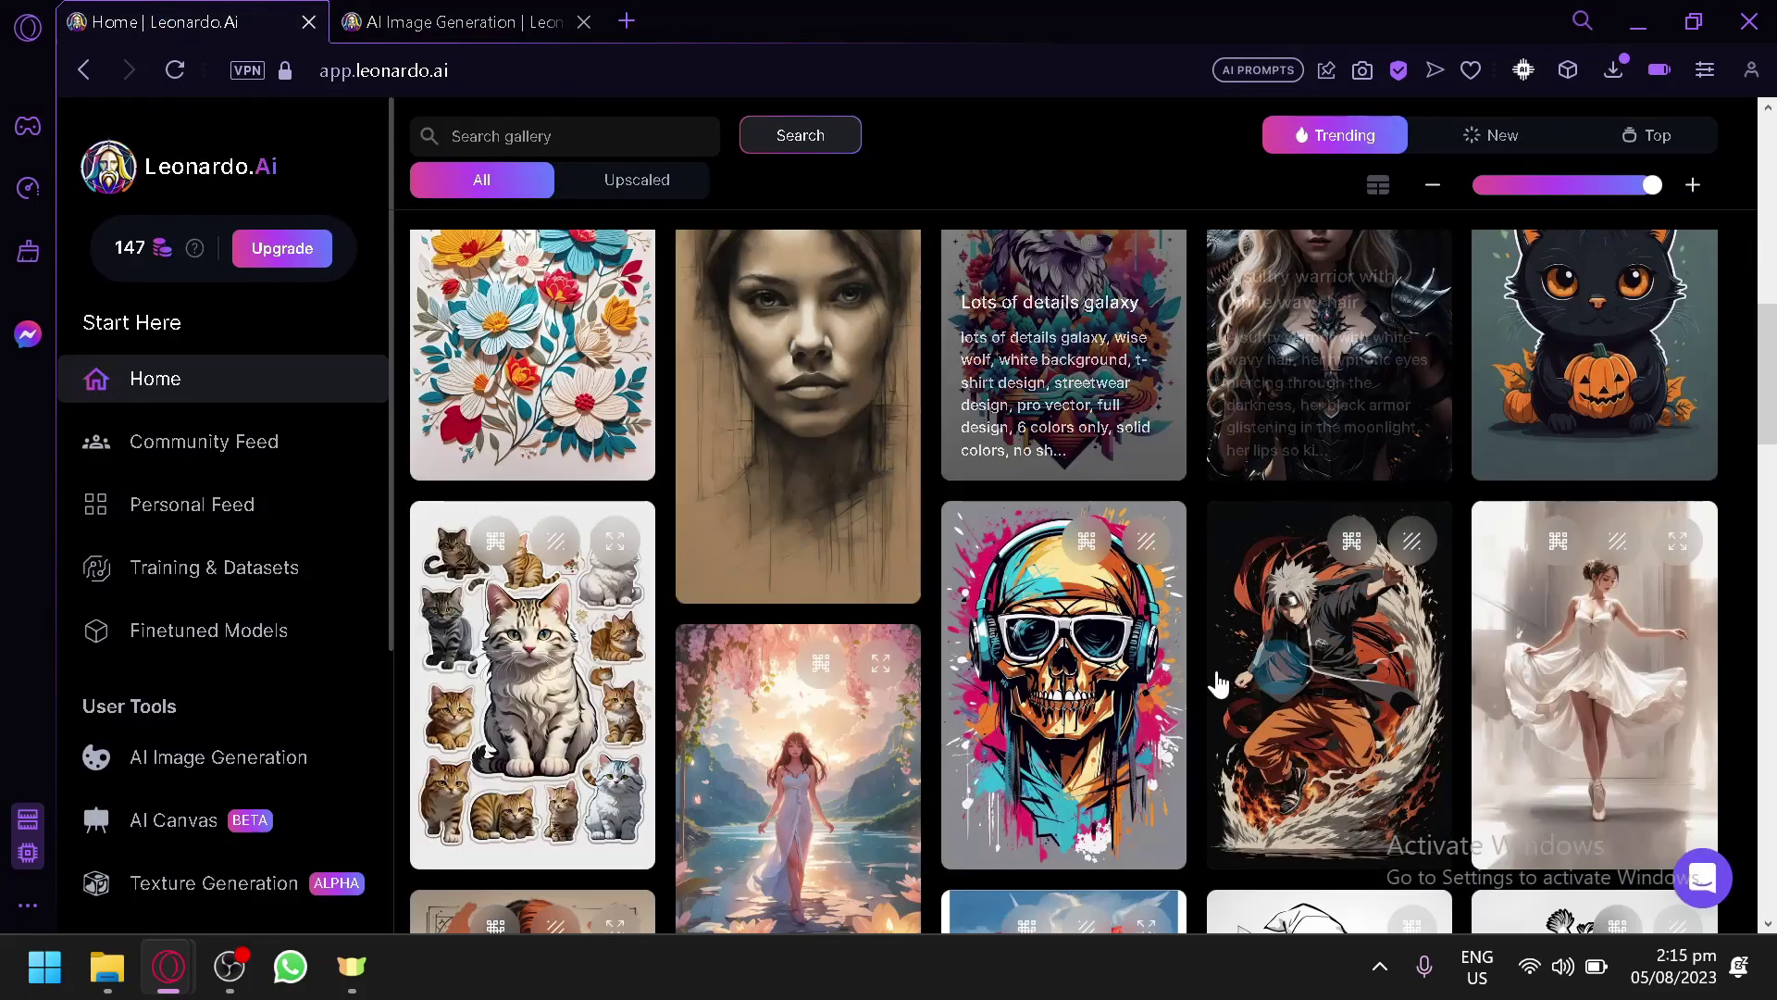
scroll(1053, 431, down, 4)
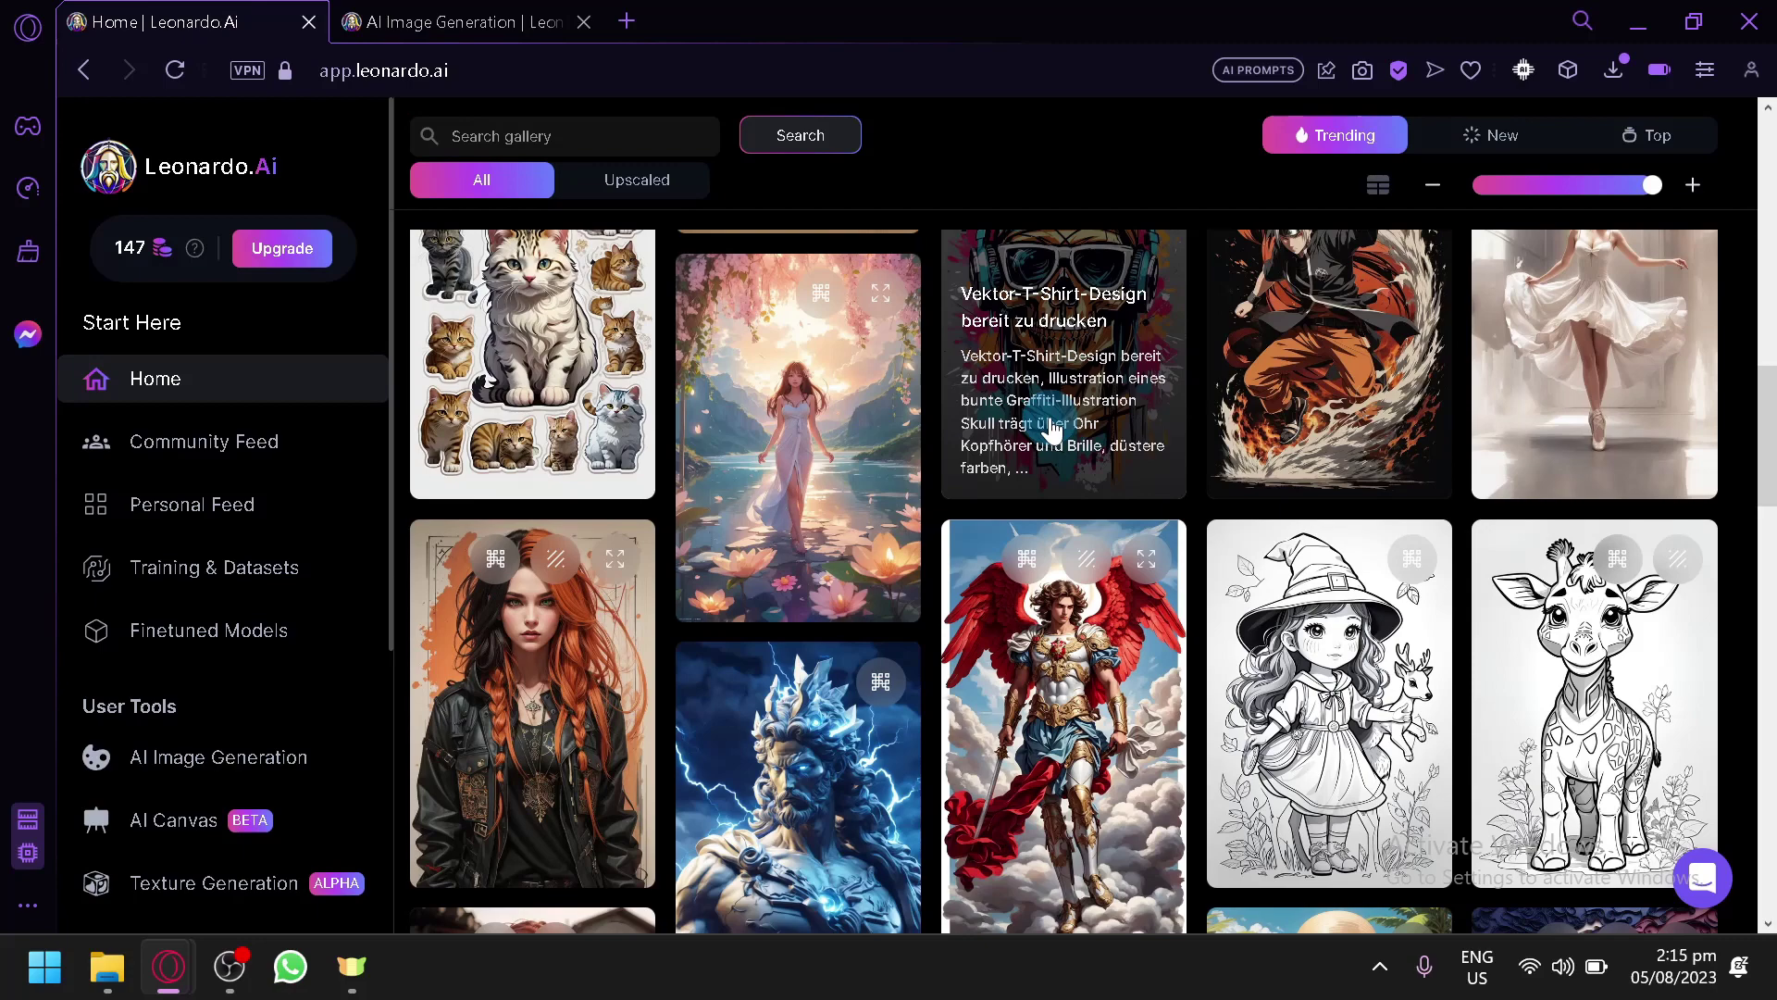
click(546, 20)
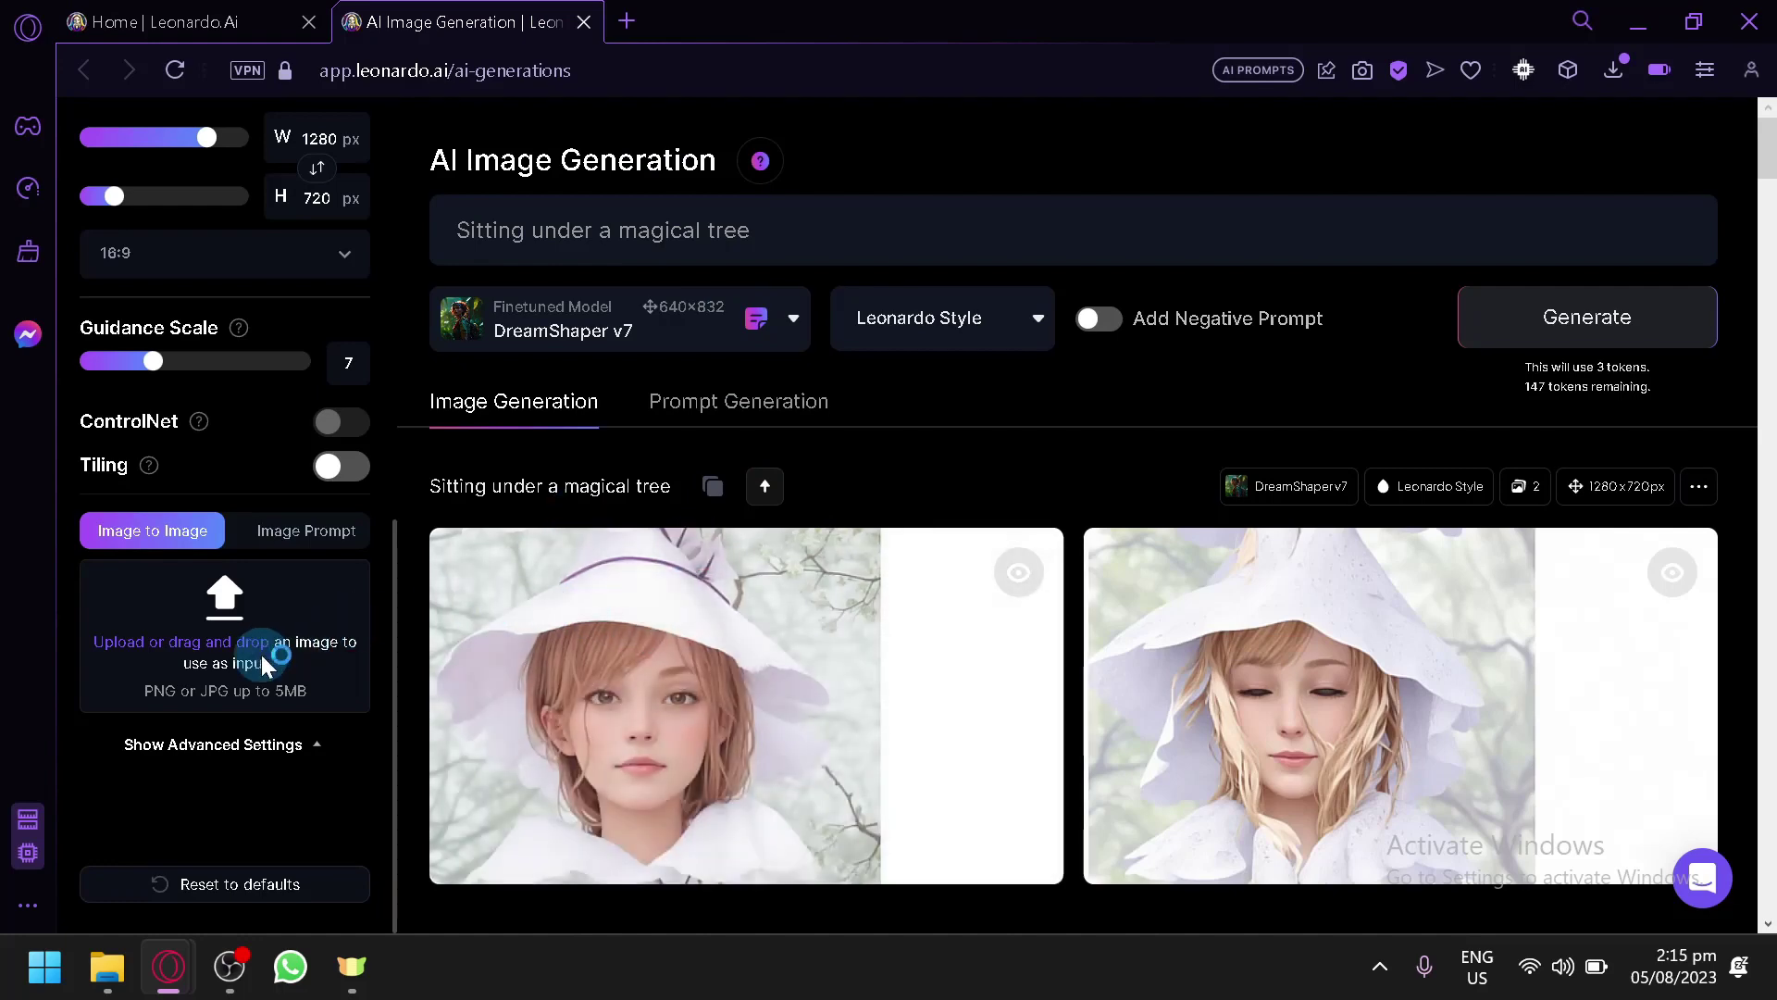
- Upload file '3' from Downloads as the Image to Image source, then return to the Home gallery
click(261, 653)
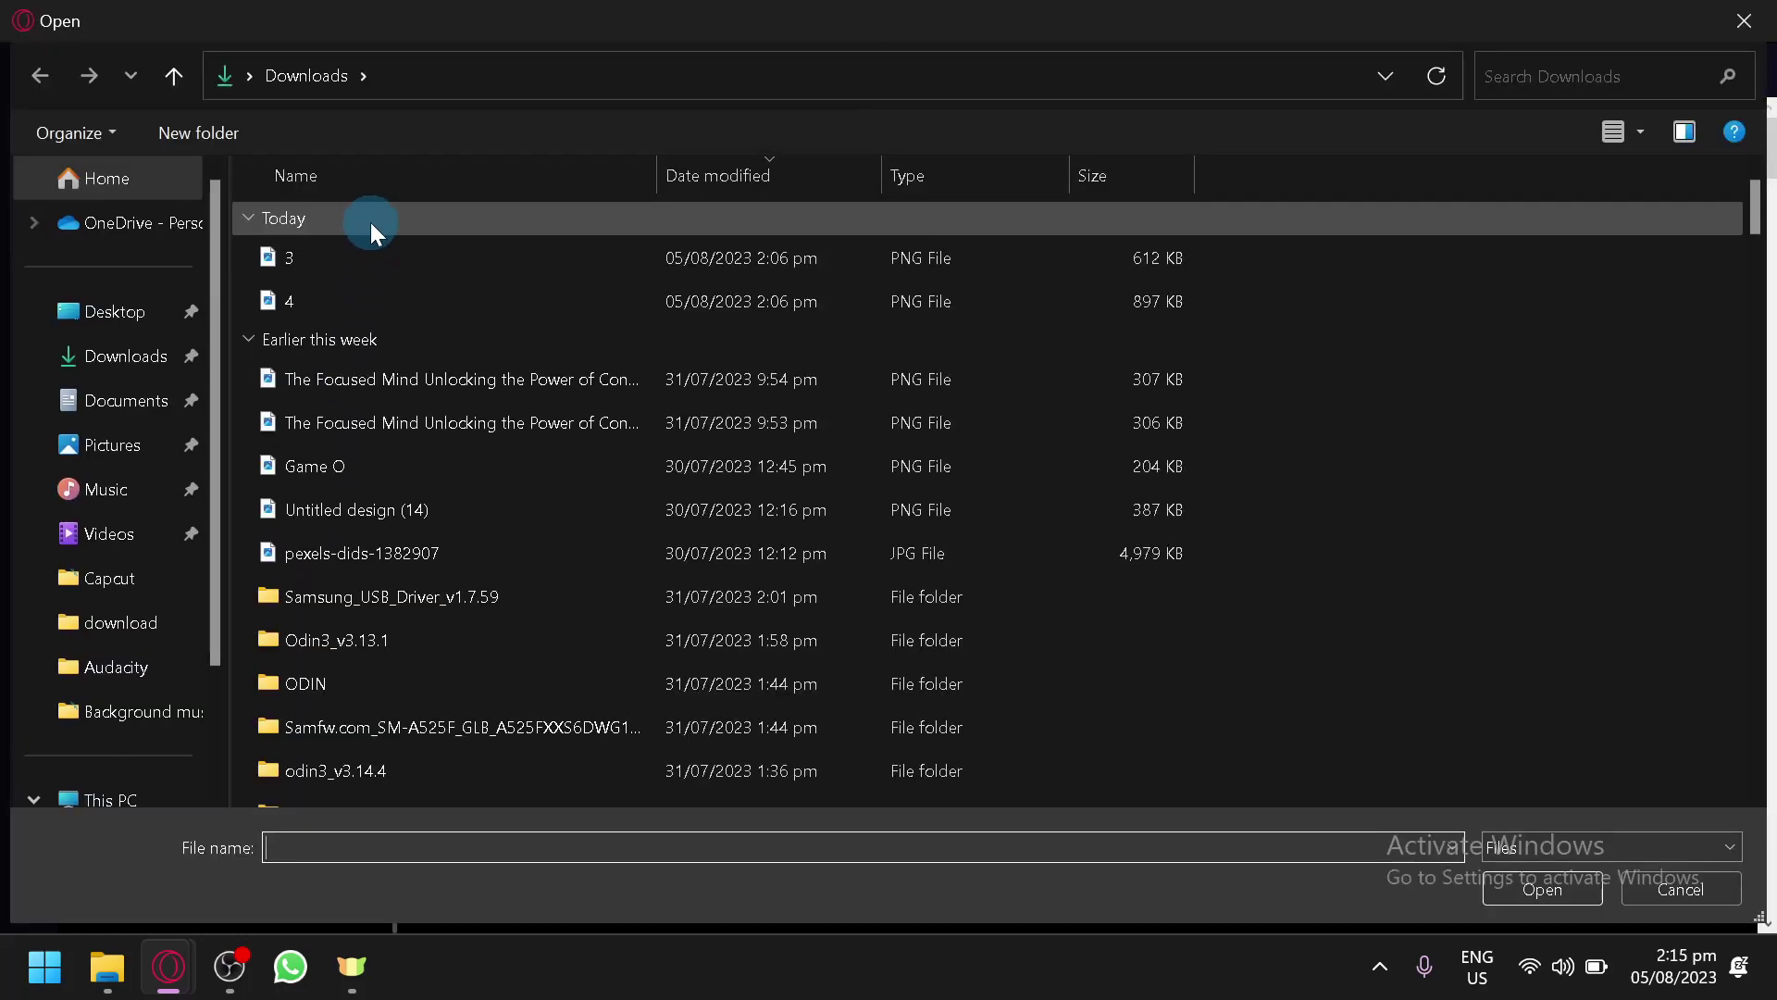
click(385, 258)
click(1542, 879)
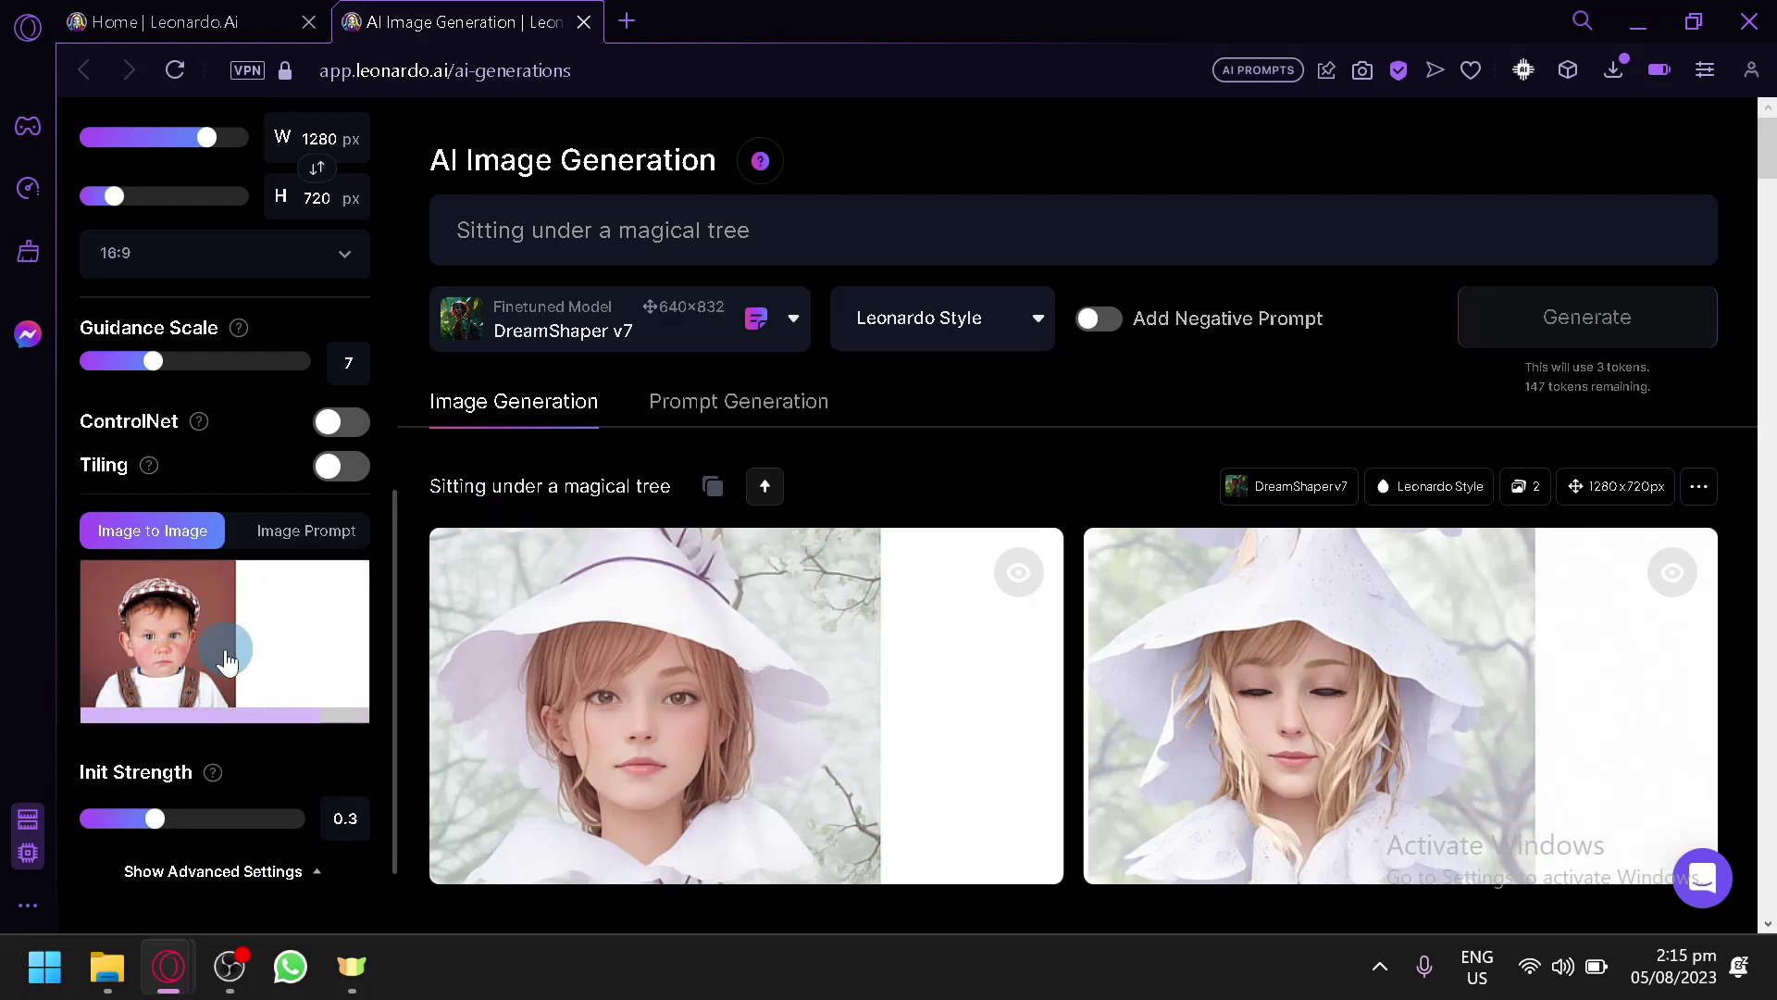
click(185, 22)
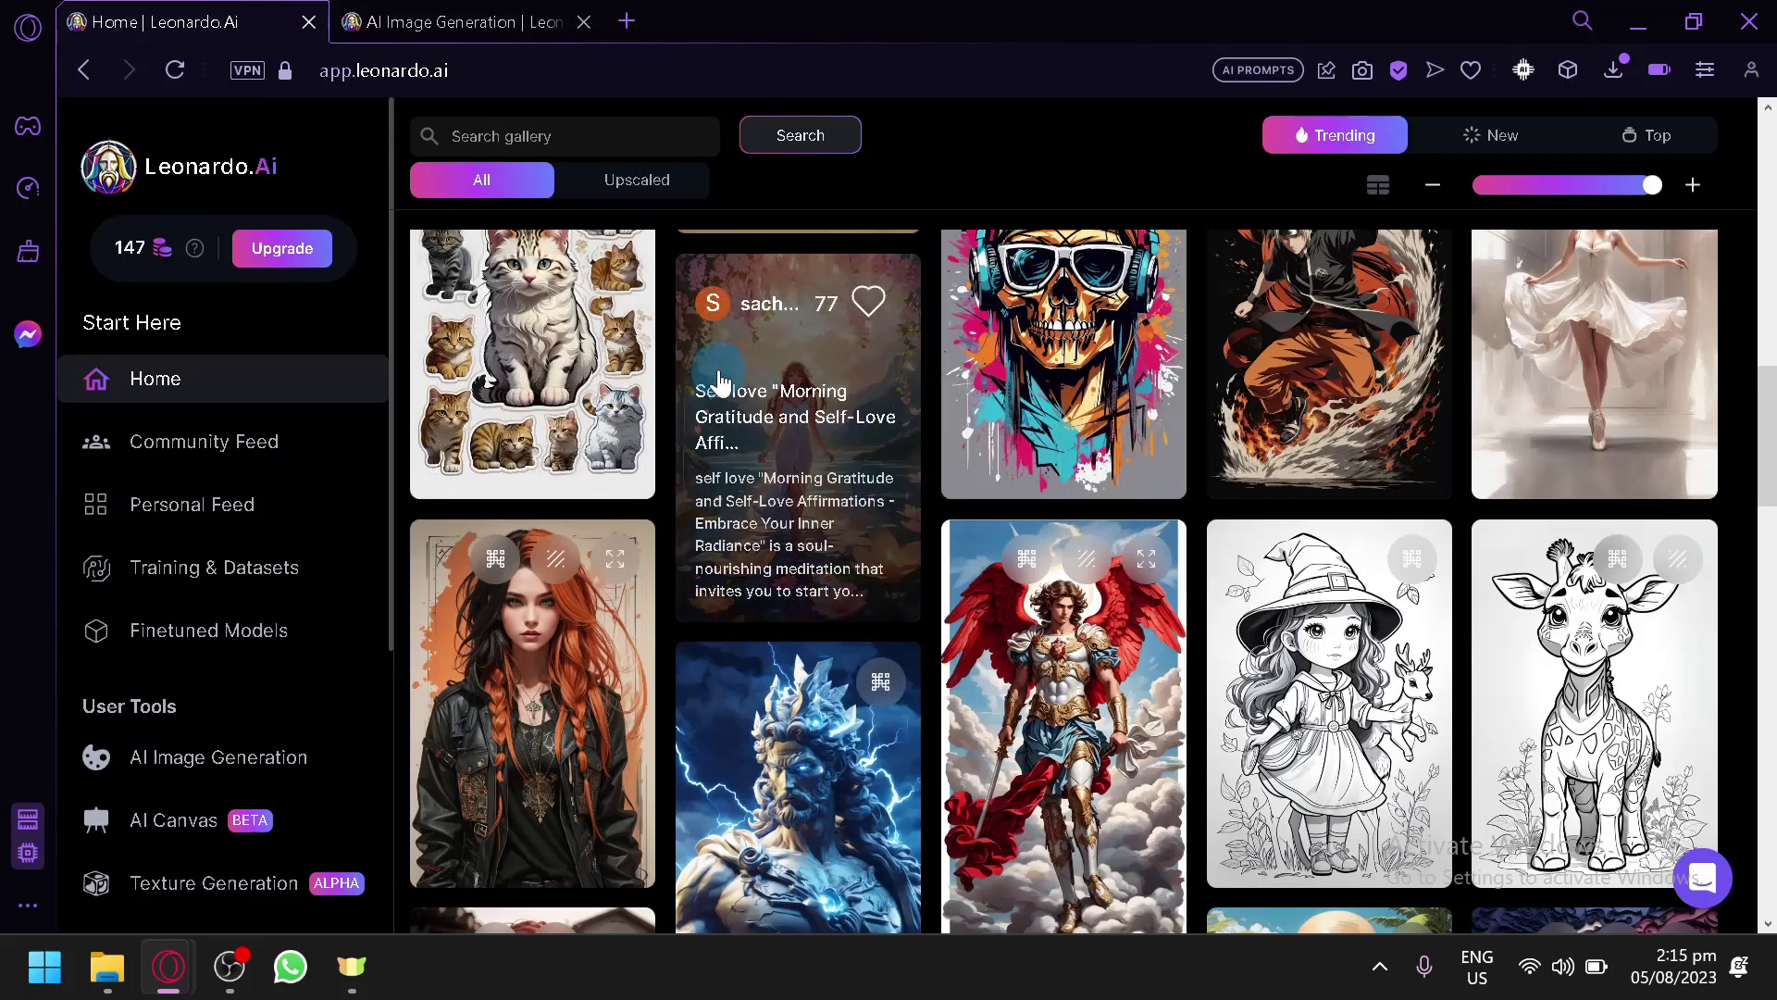
- Open the 'Red yellow colorful logo' cat image's details in the community gallery
scroll(1230, 474, down, 9)
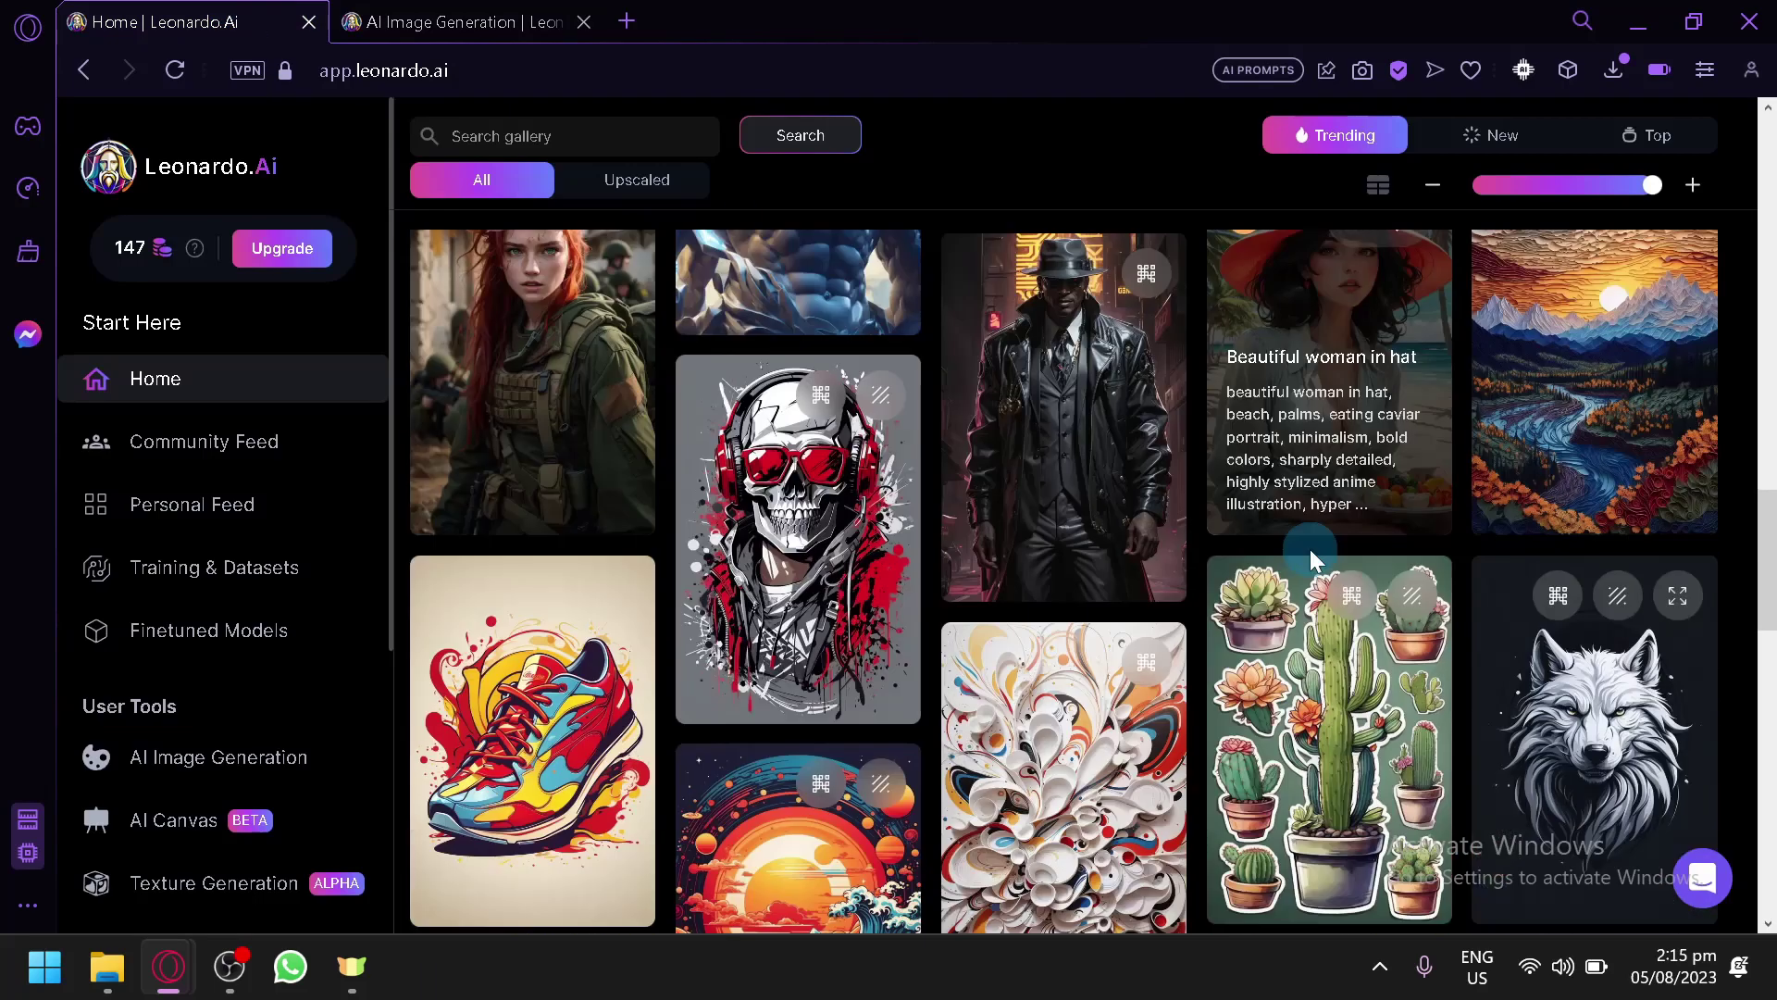
scroll(1311, 551, down, 2)
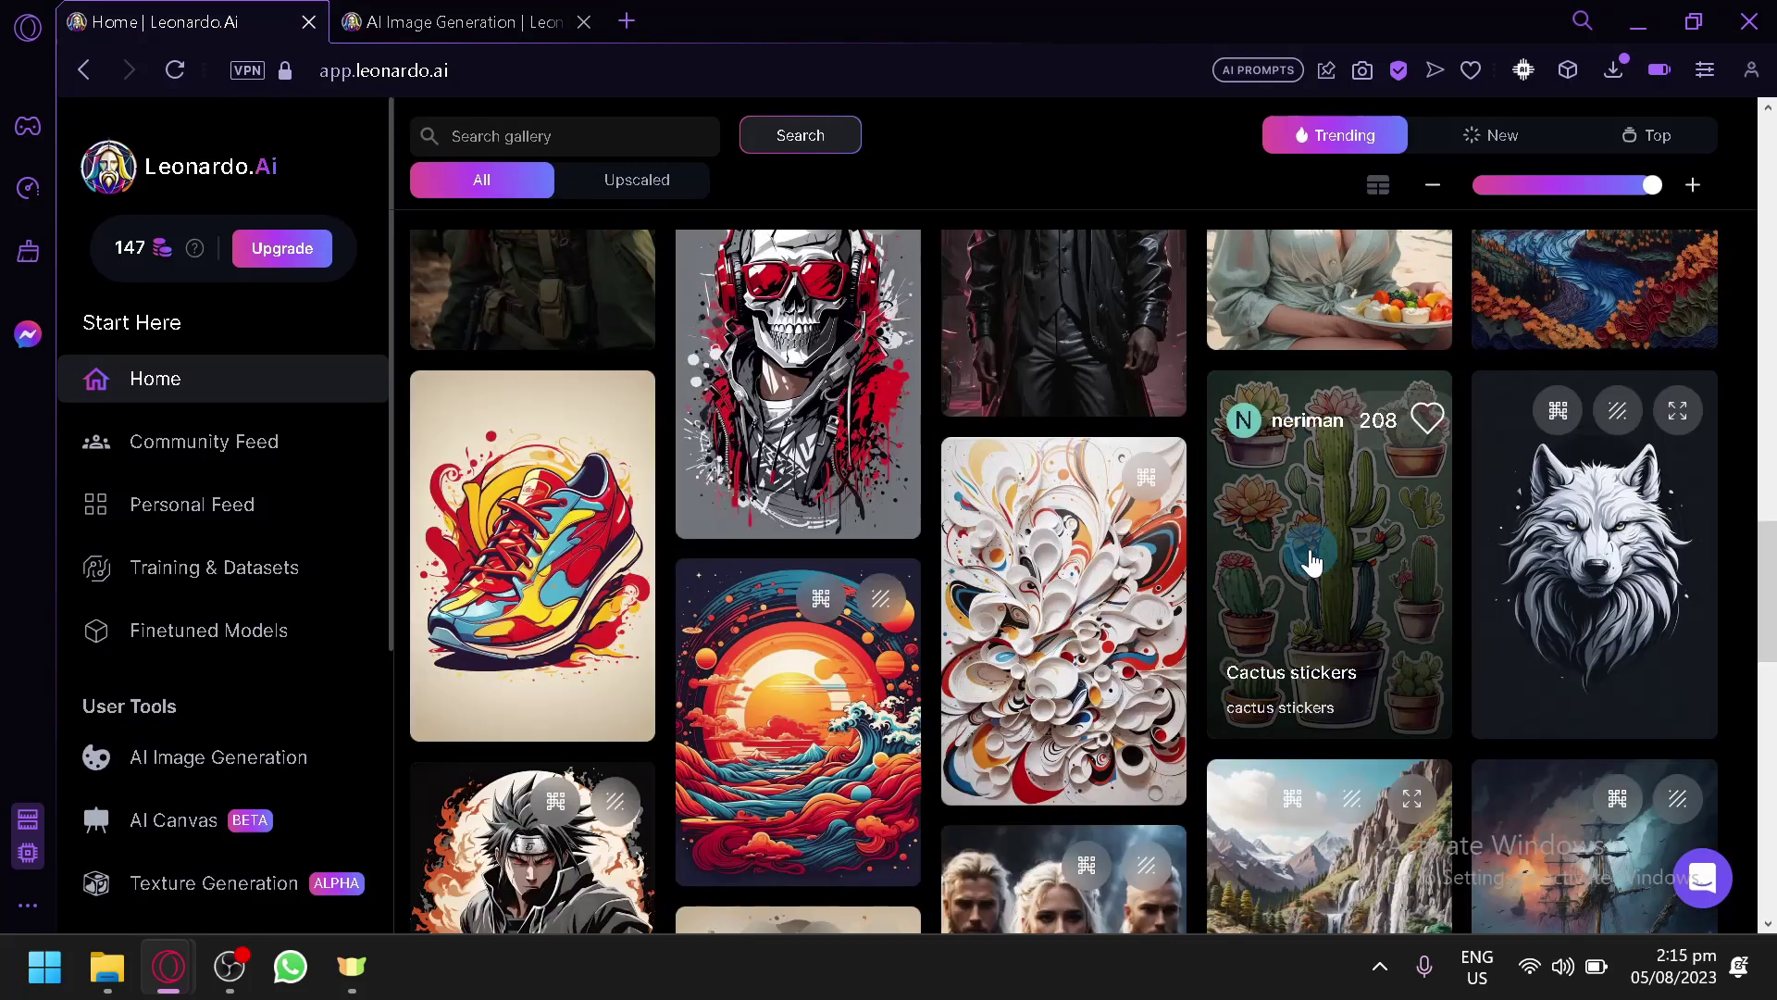
scroll(1311, 560, up, 15)
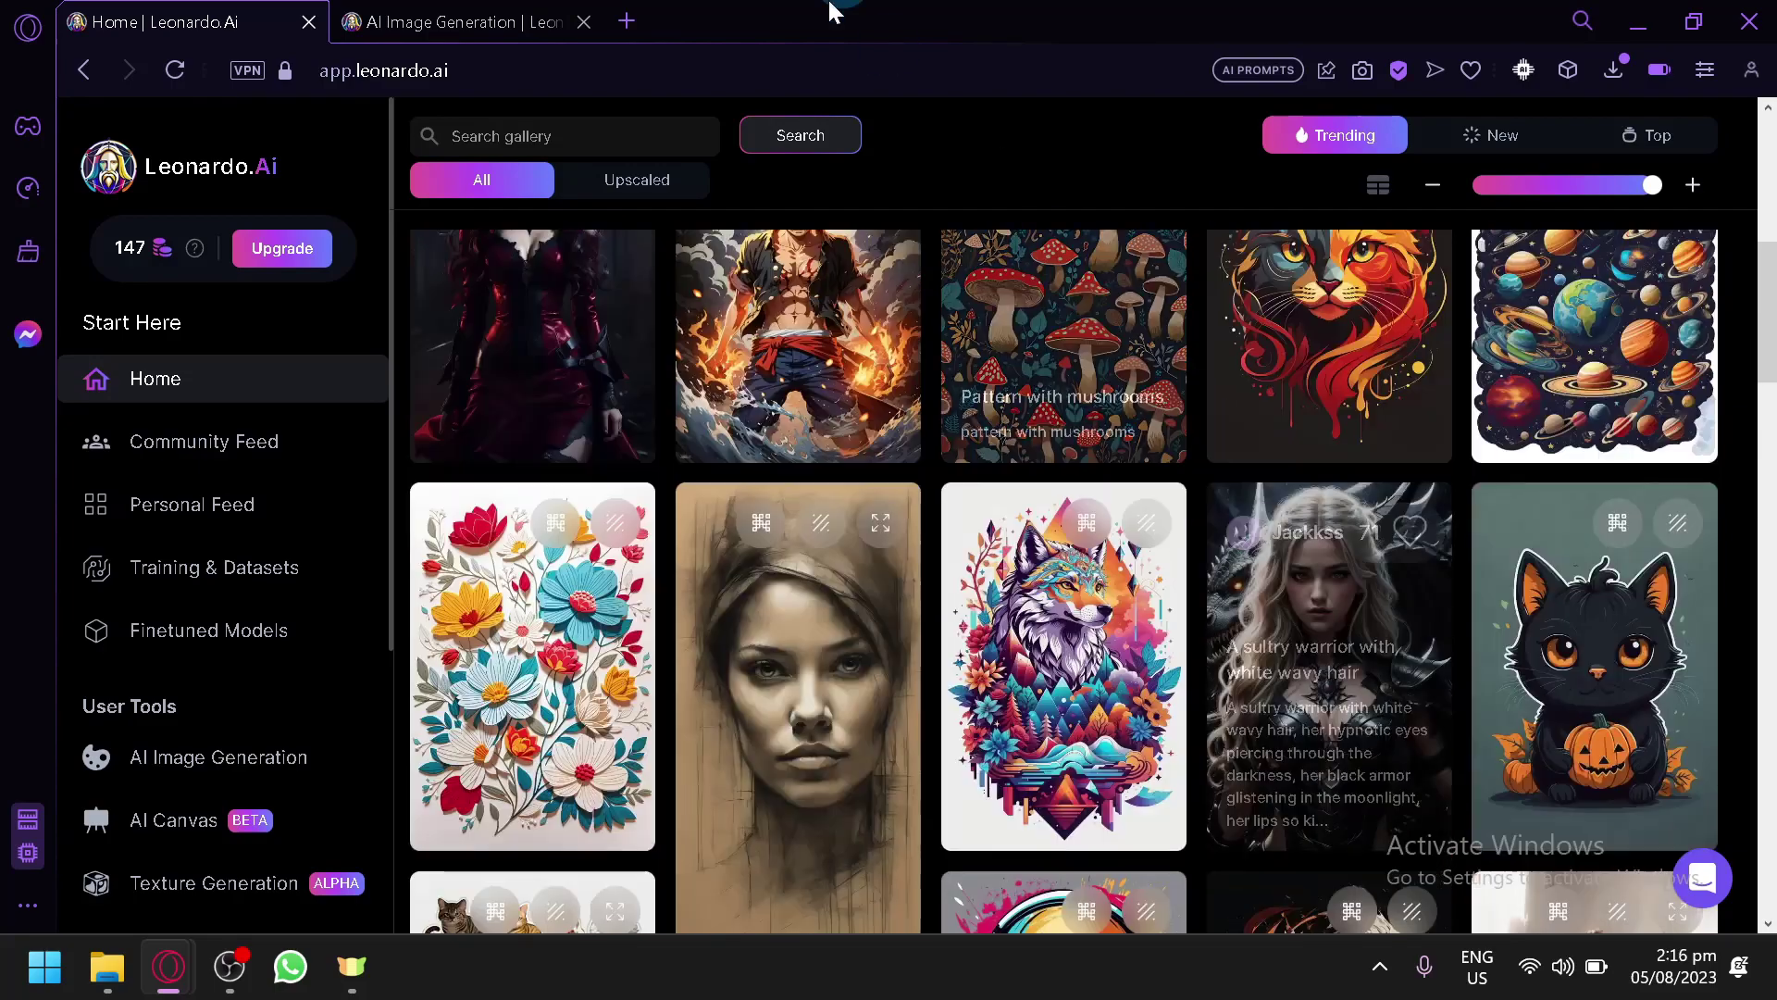
click(453, 21)
click(186, 22)
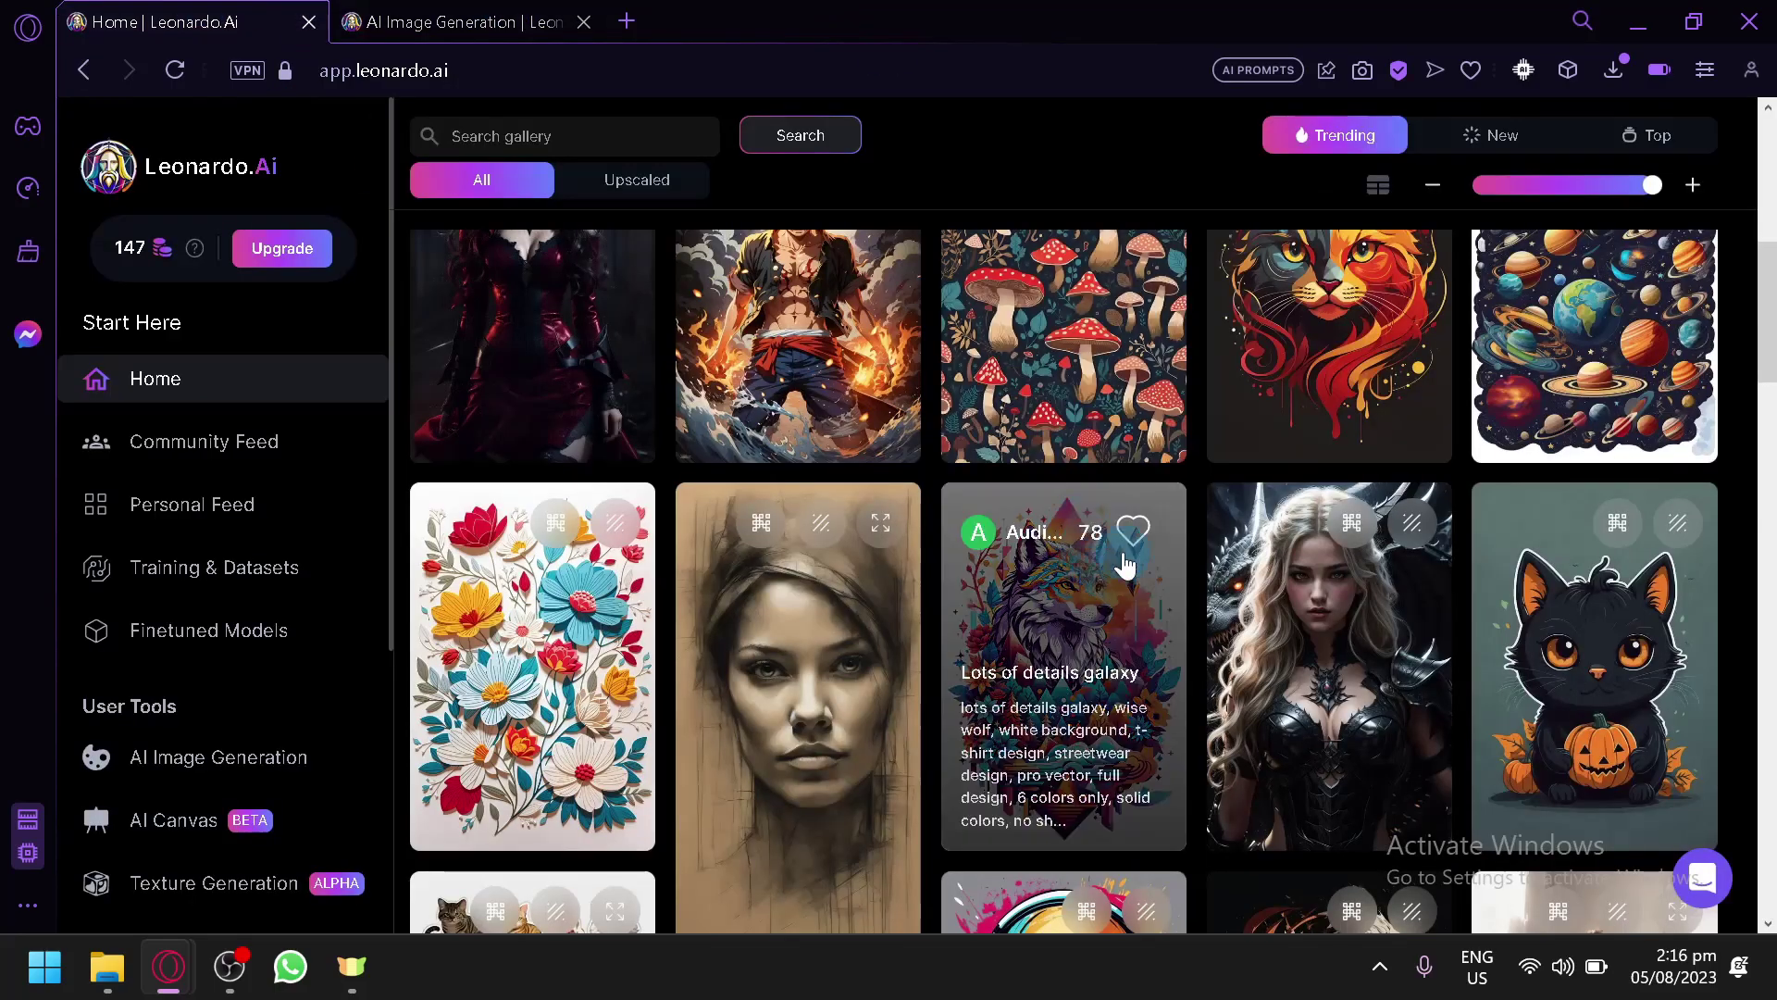
scroll(1125, 564, up, 3)
scroll(1110, 576, down, 2)
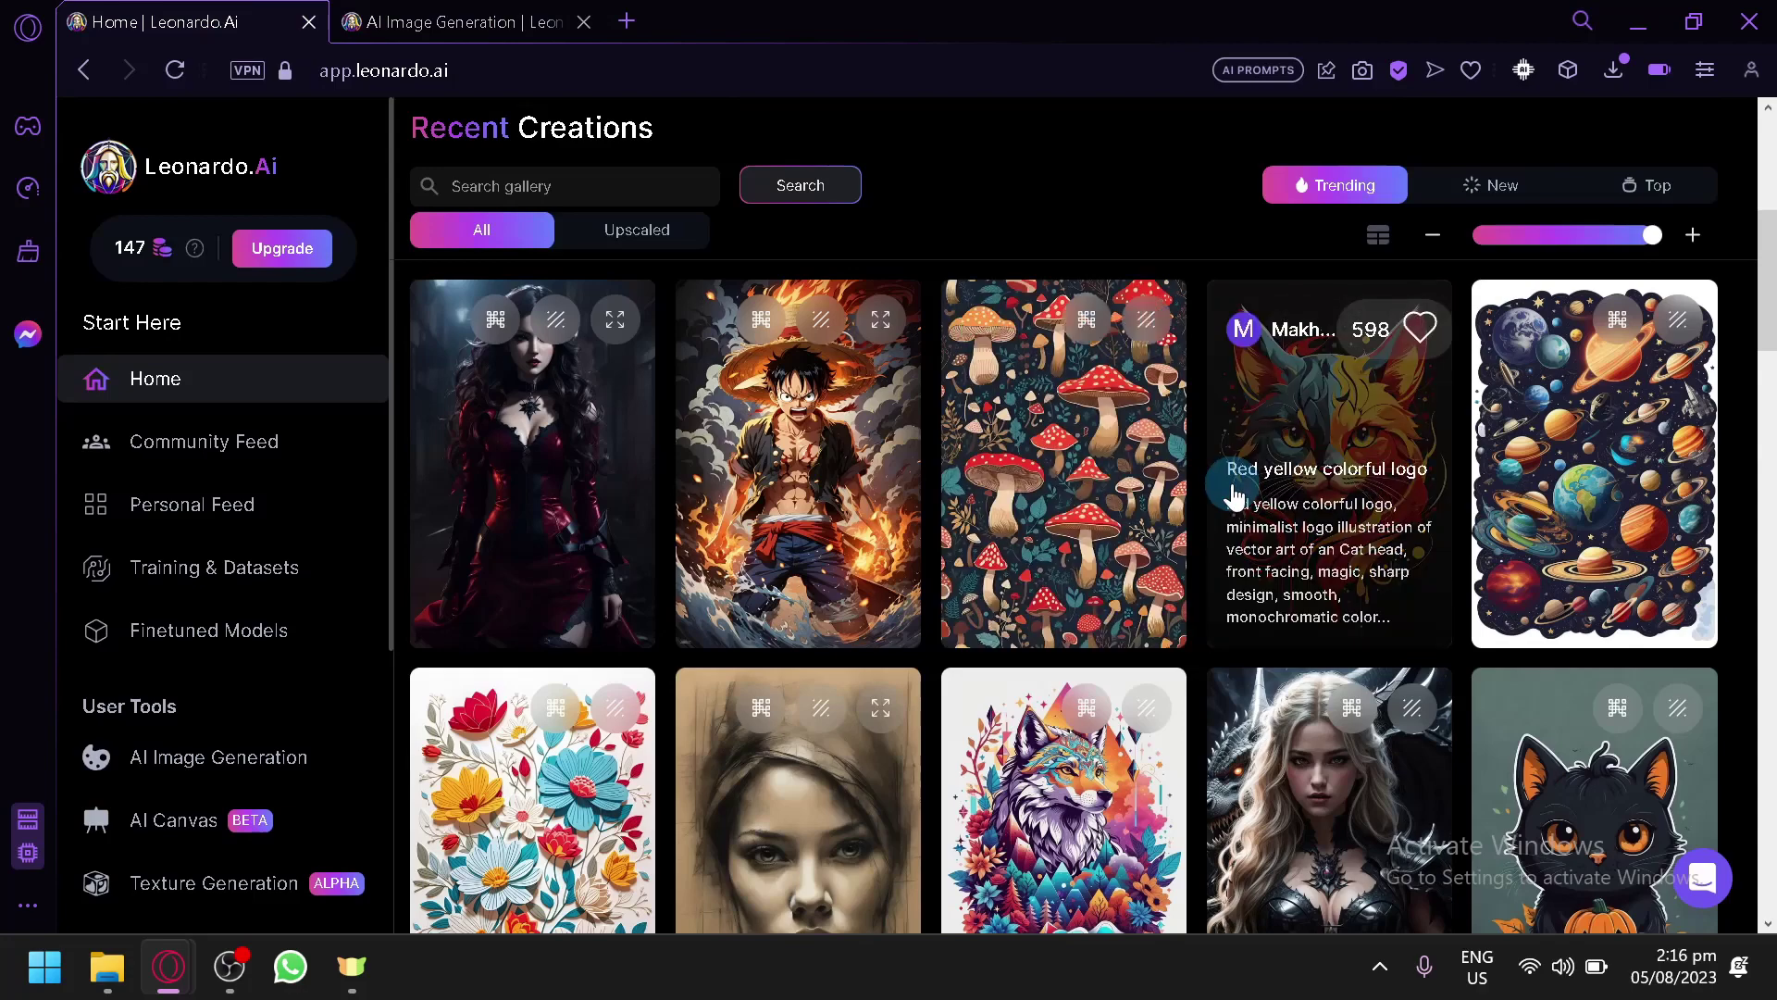
click(1285, 458)
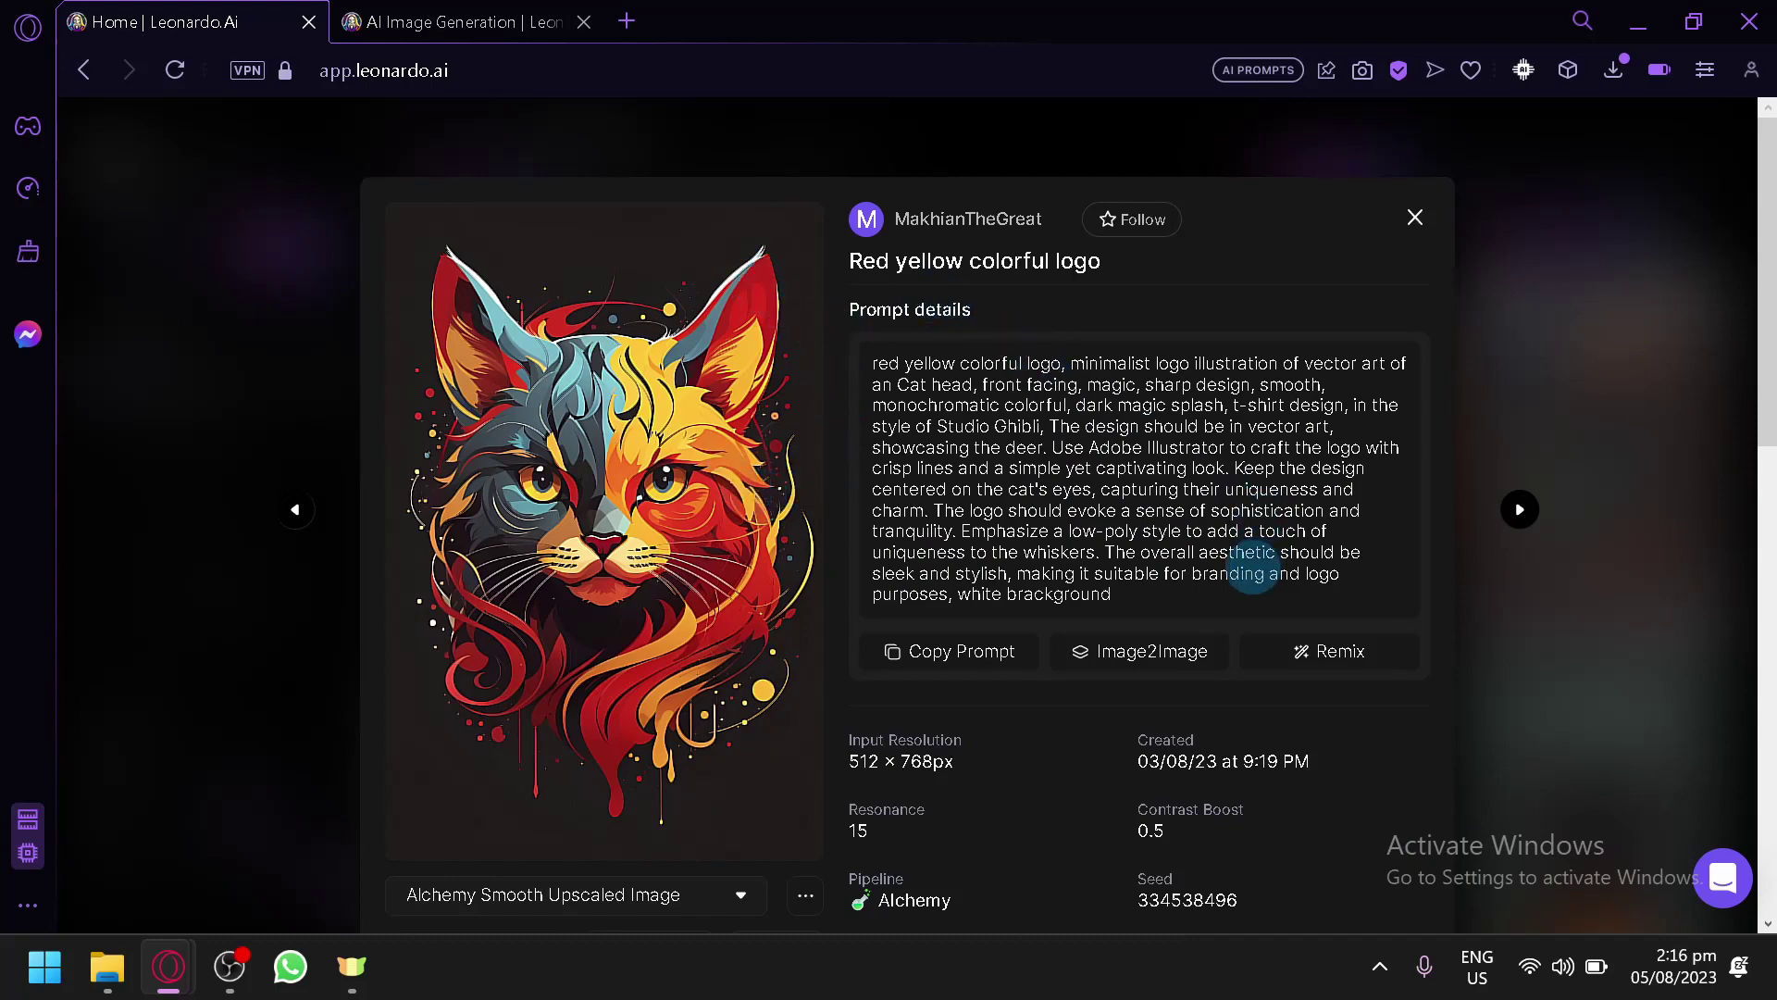
- Select and copy the cat logo image's full prompt text
scroll(1250, 572, down, 6)
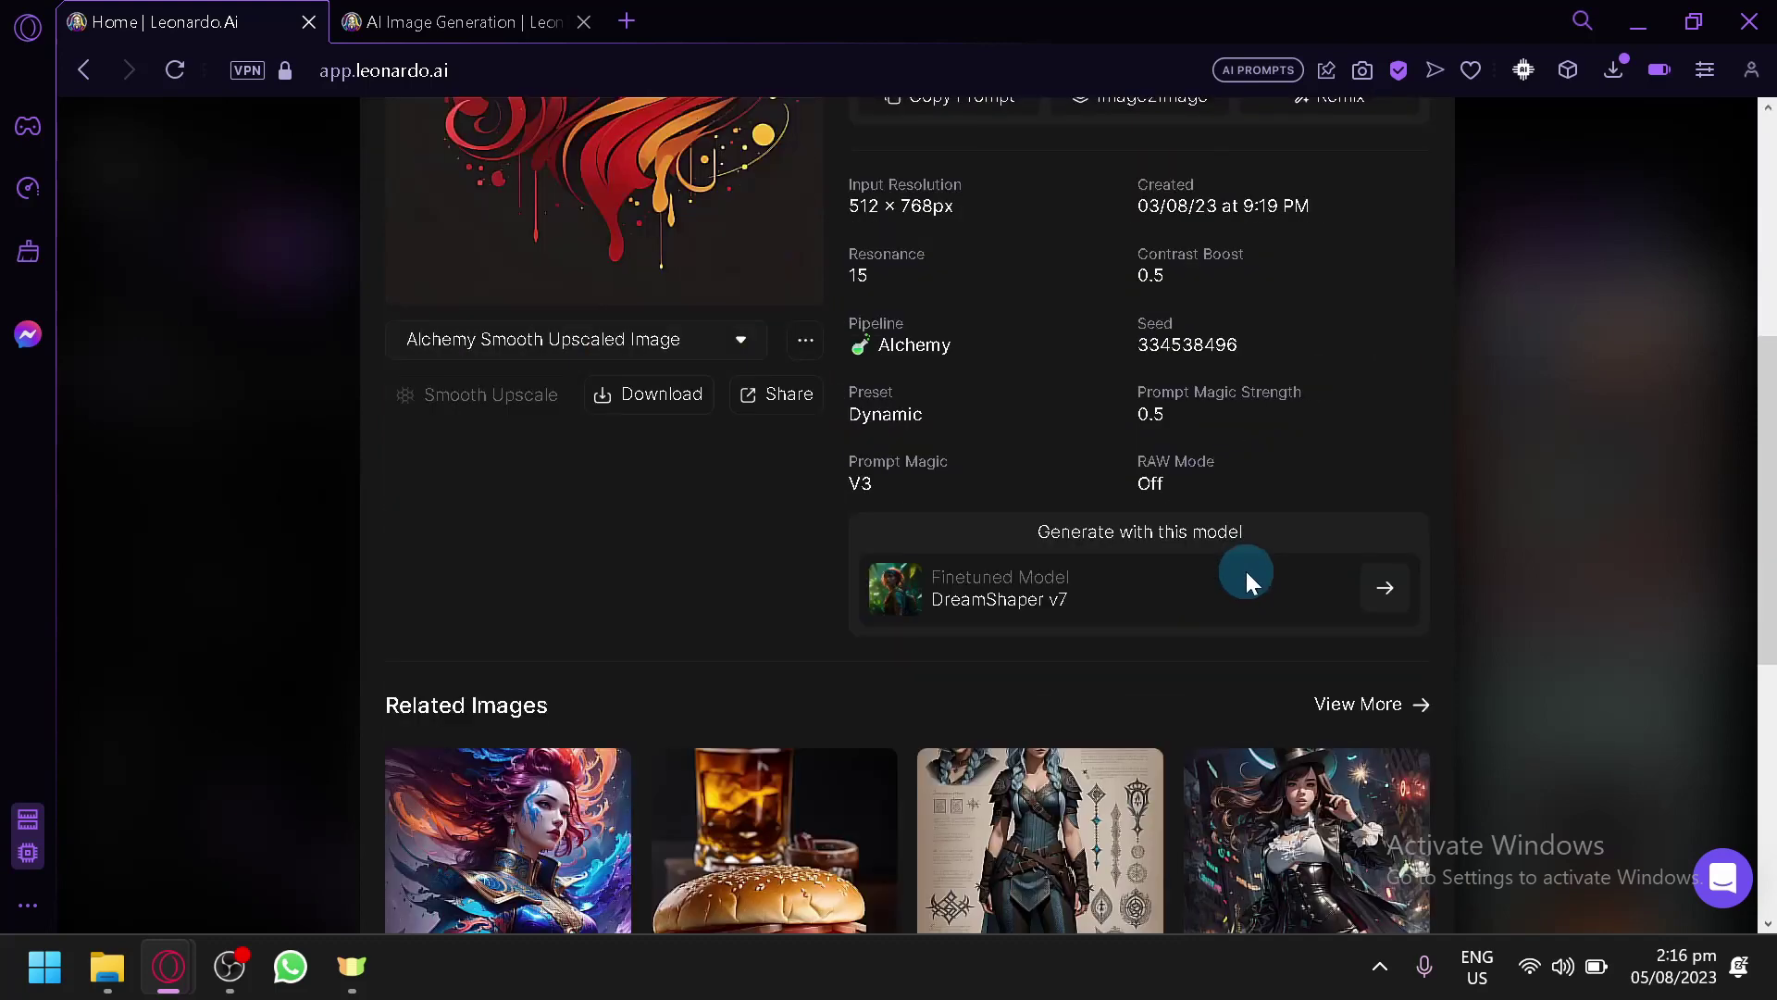
click(508, 21)
click(218, 22)
click(410, 11)
click(273, 25)
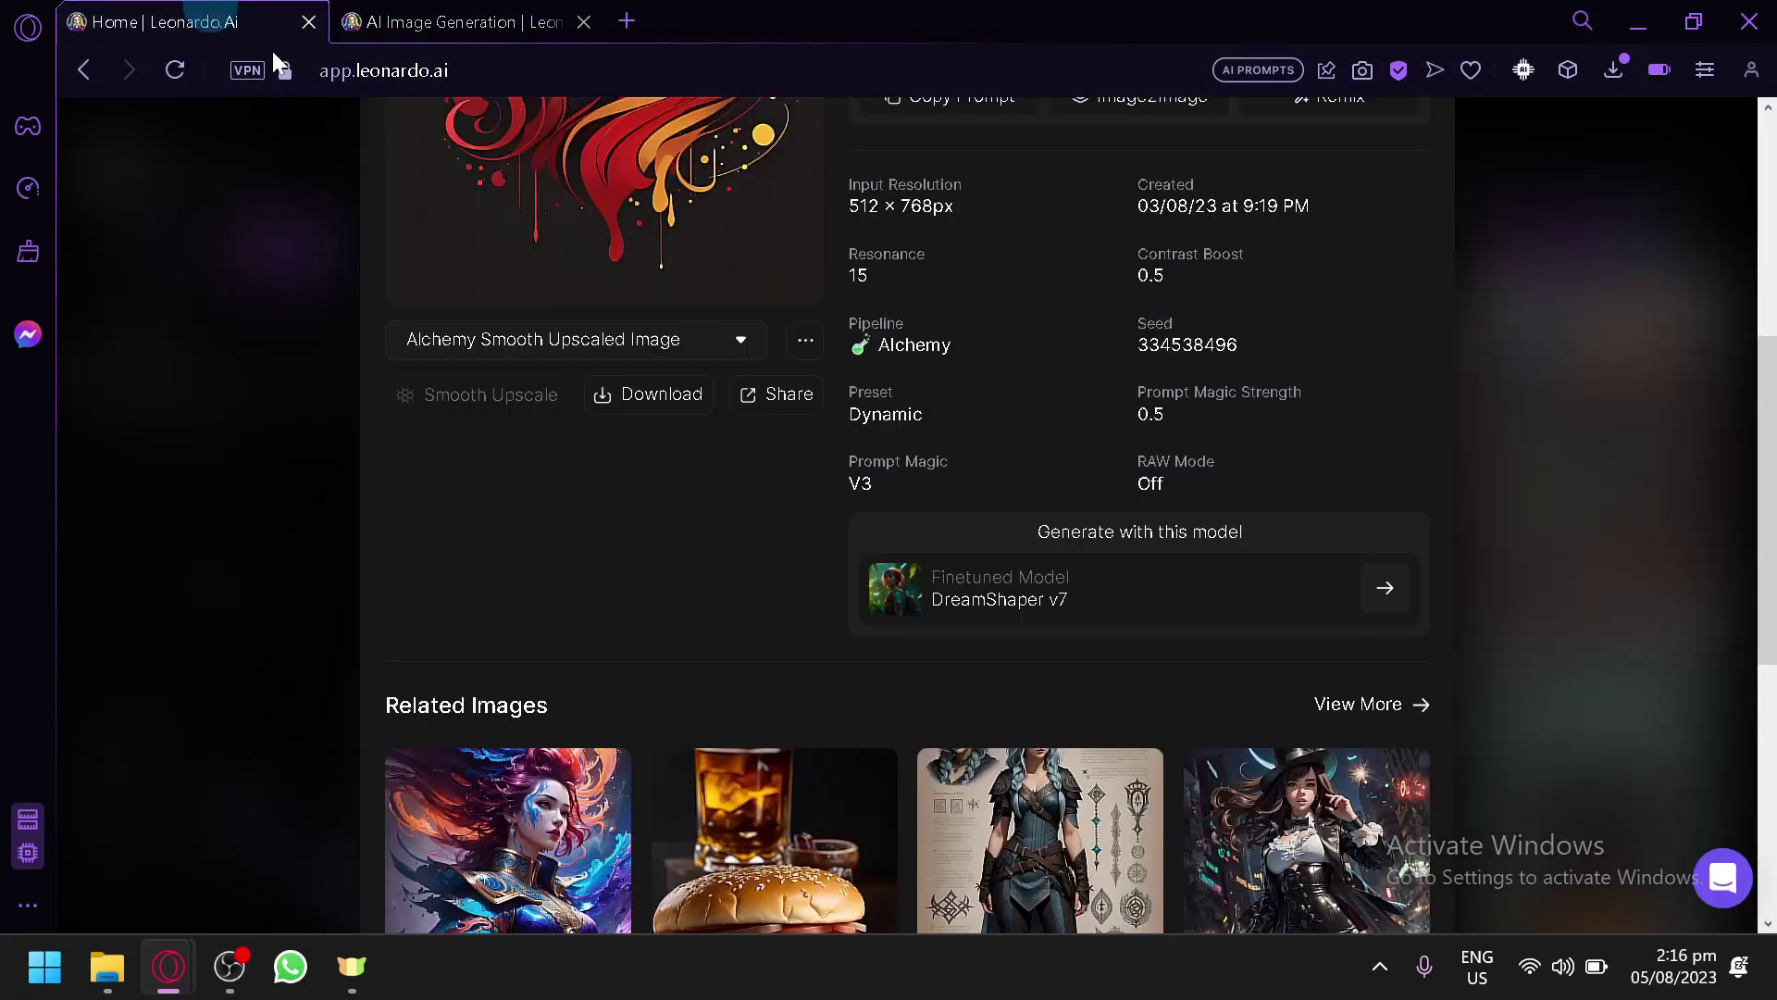
scroll(952, 480, up, 4)
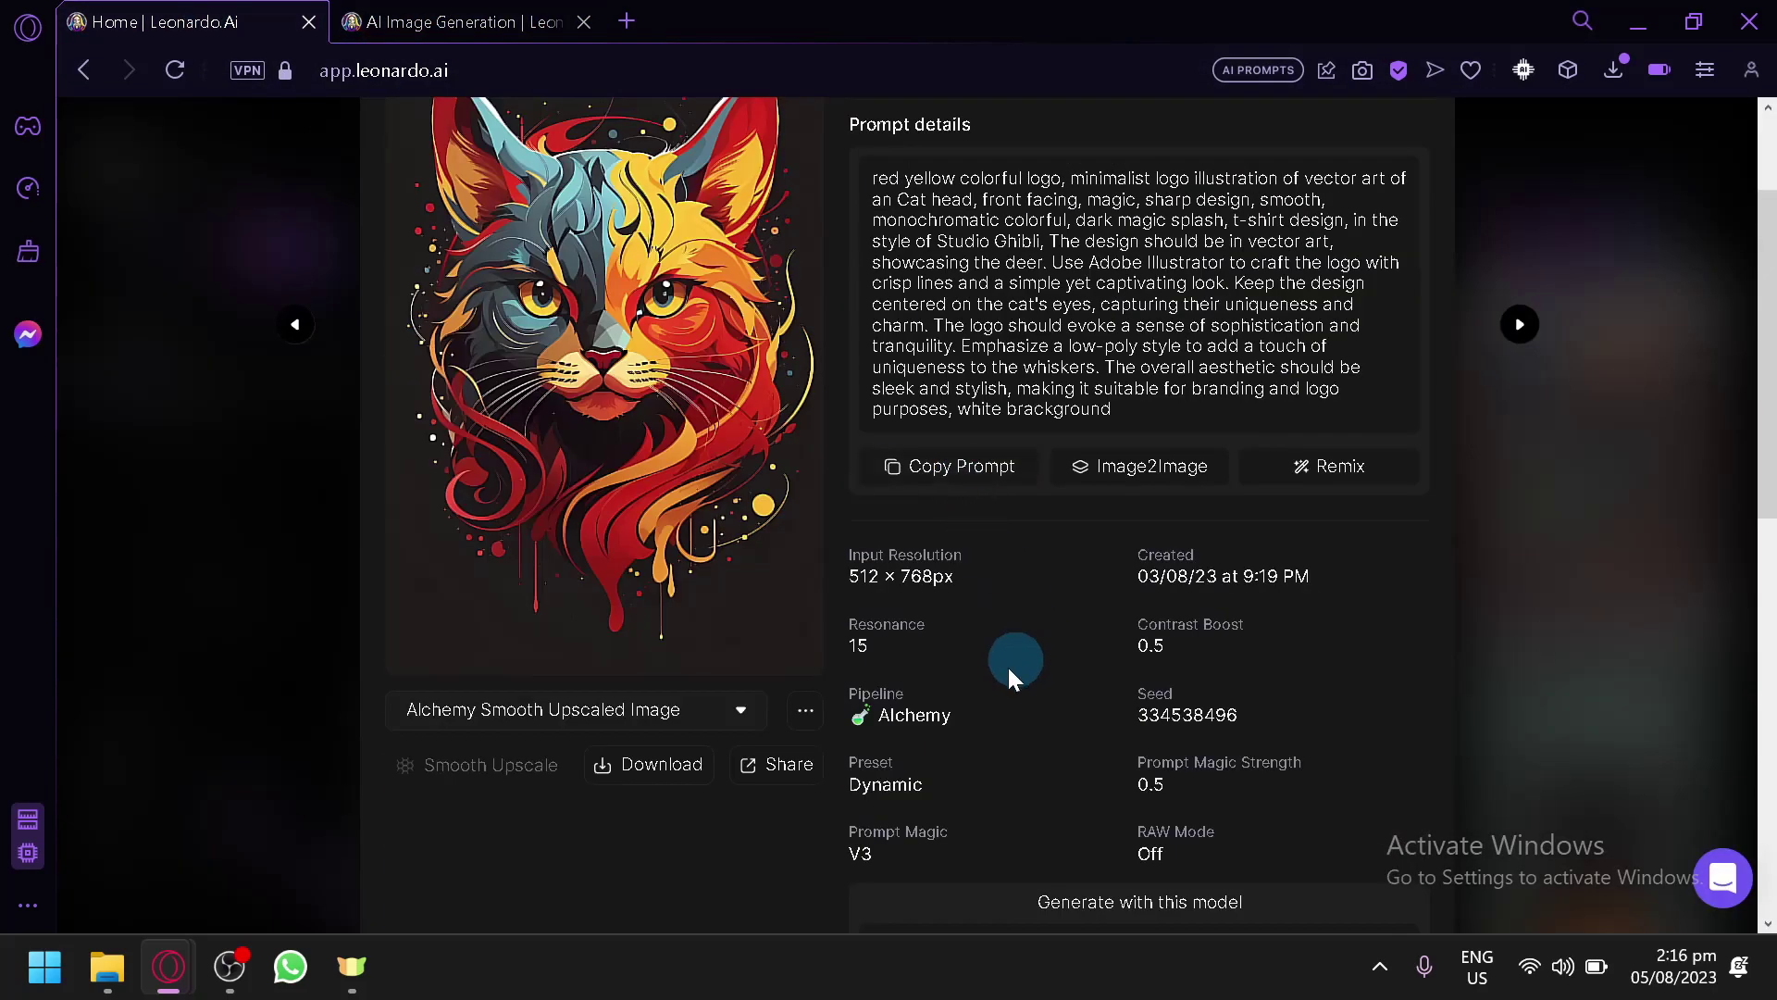
click(491, 11)
scroll(263, 393, up, 4)
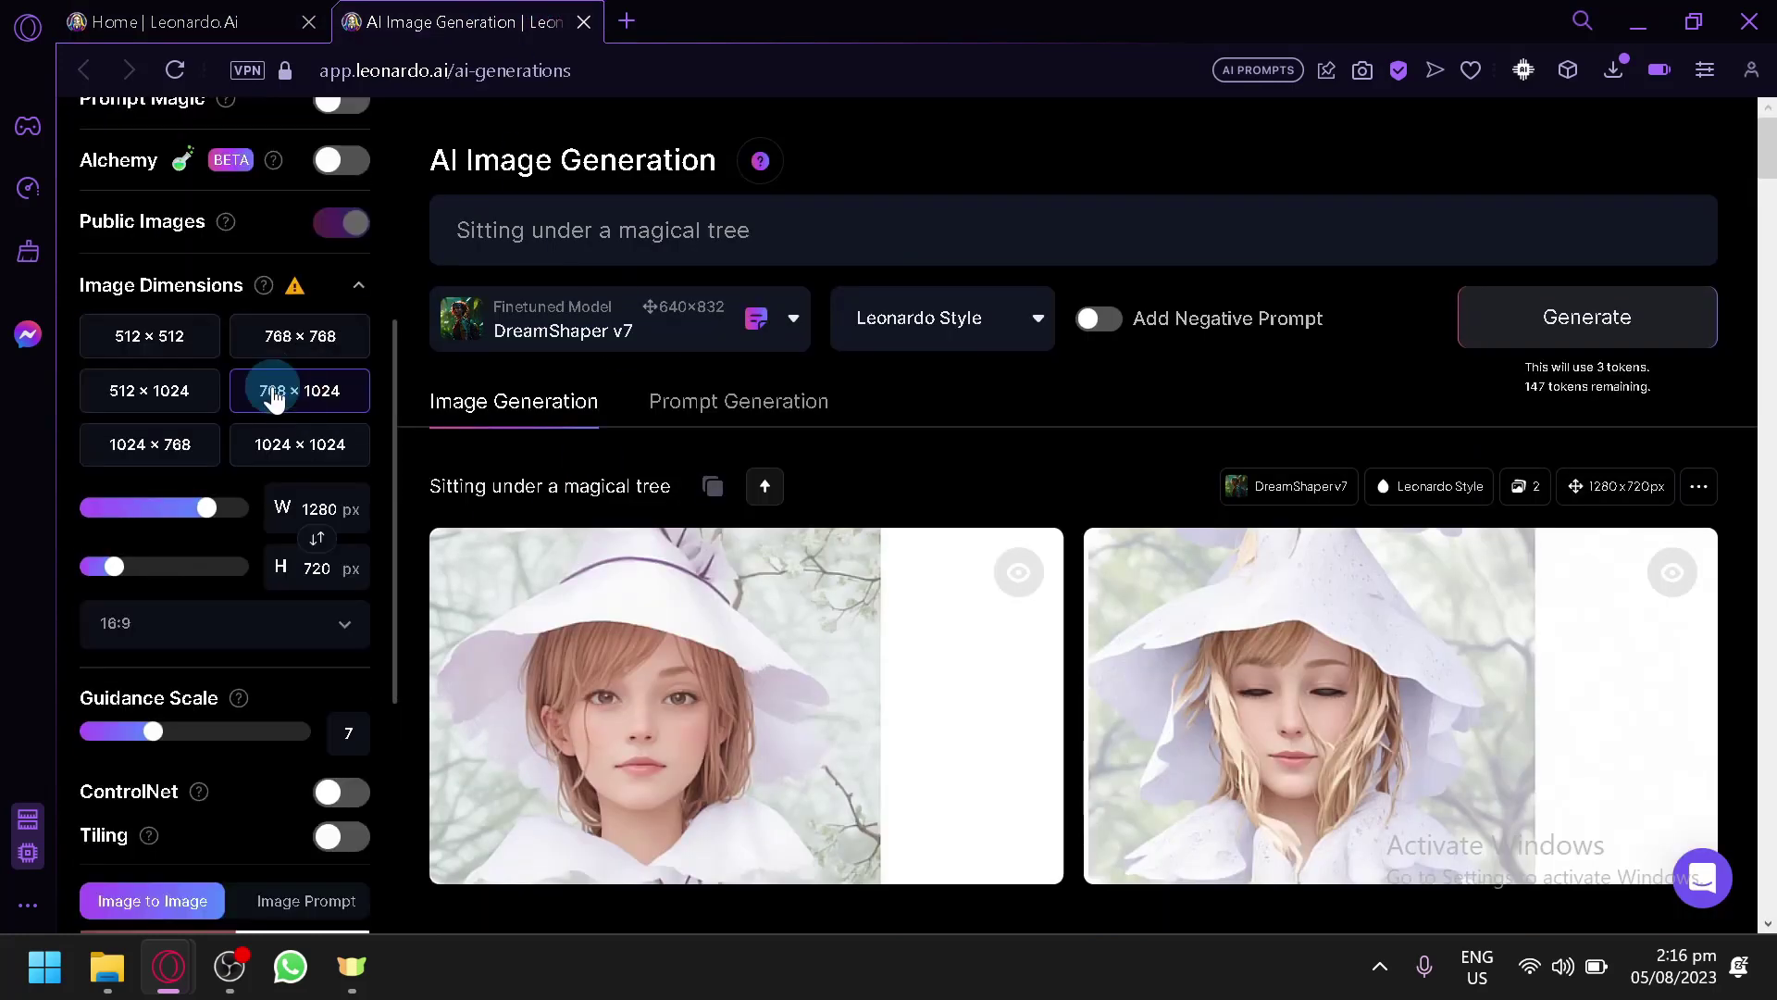
scroll(250, 371, up, 2)
click(298, 18)
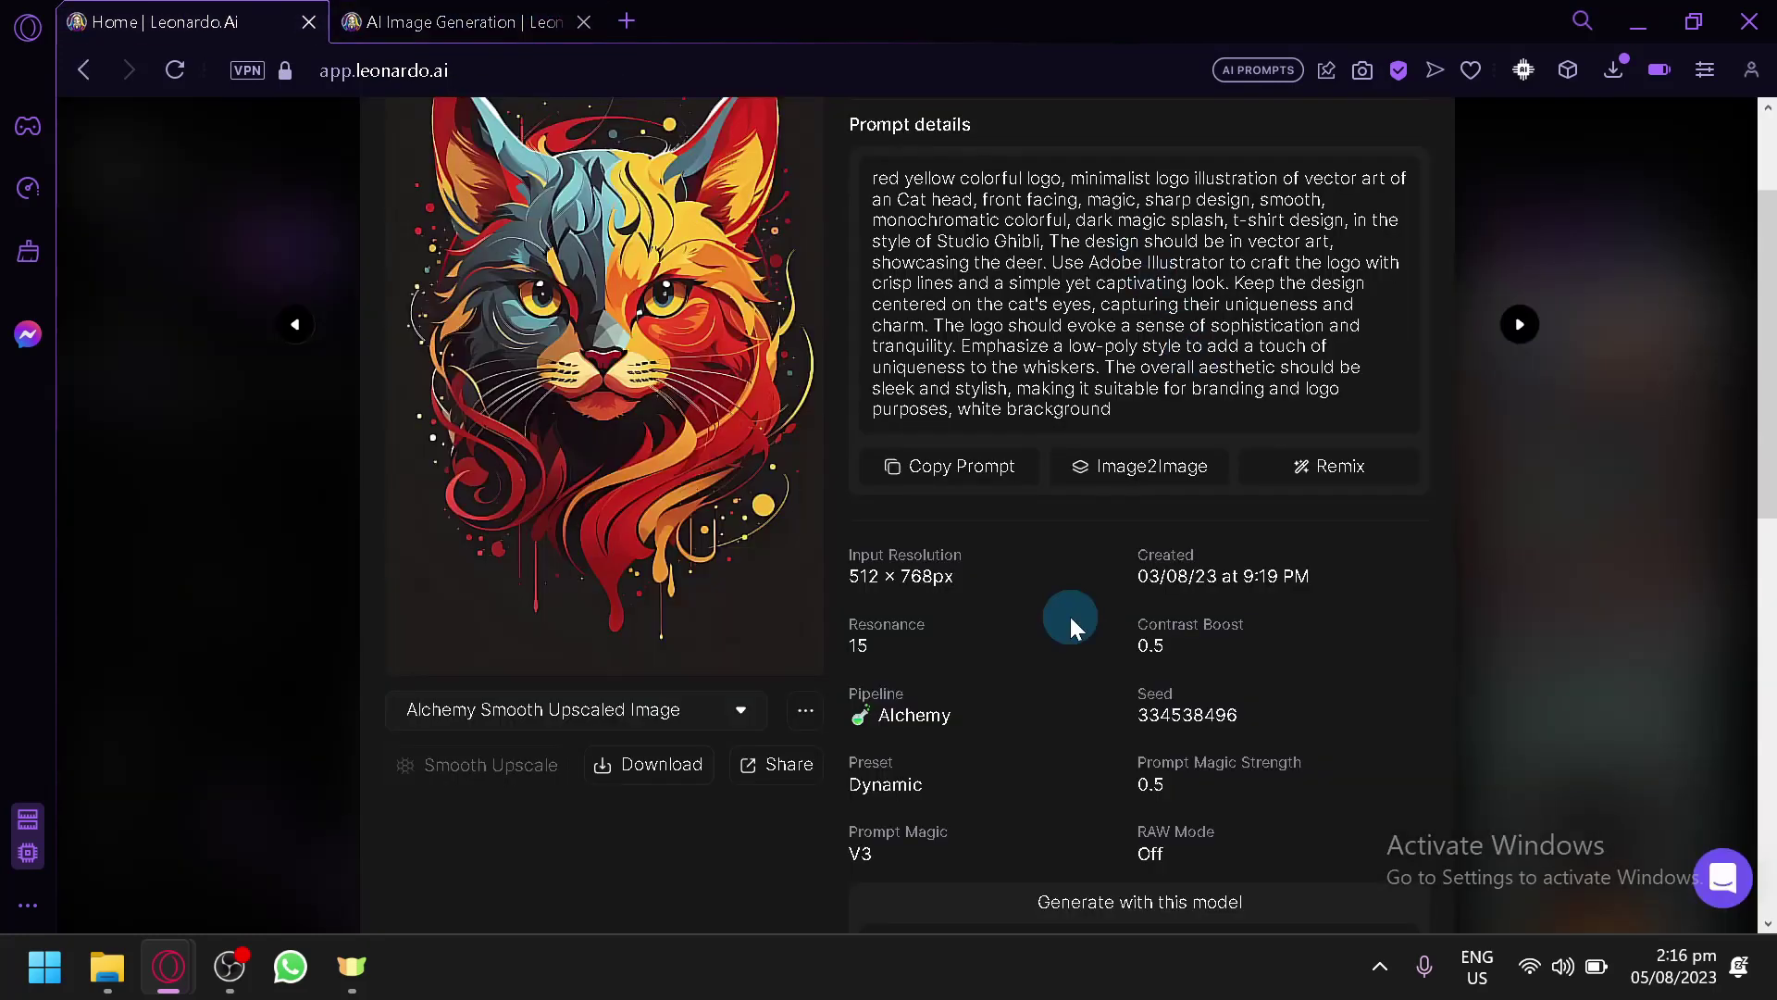
scroll(1070, 617, up, 2)
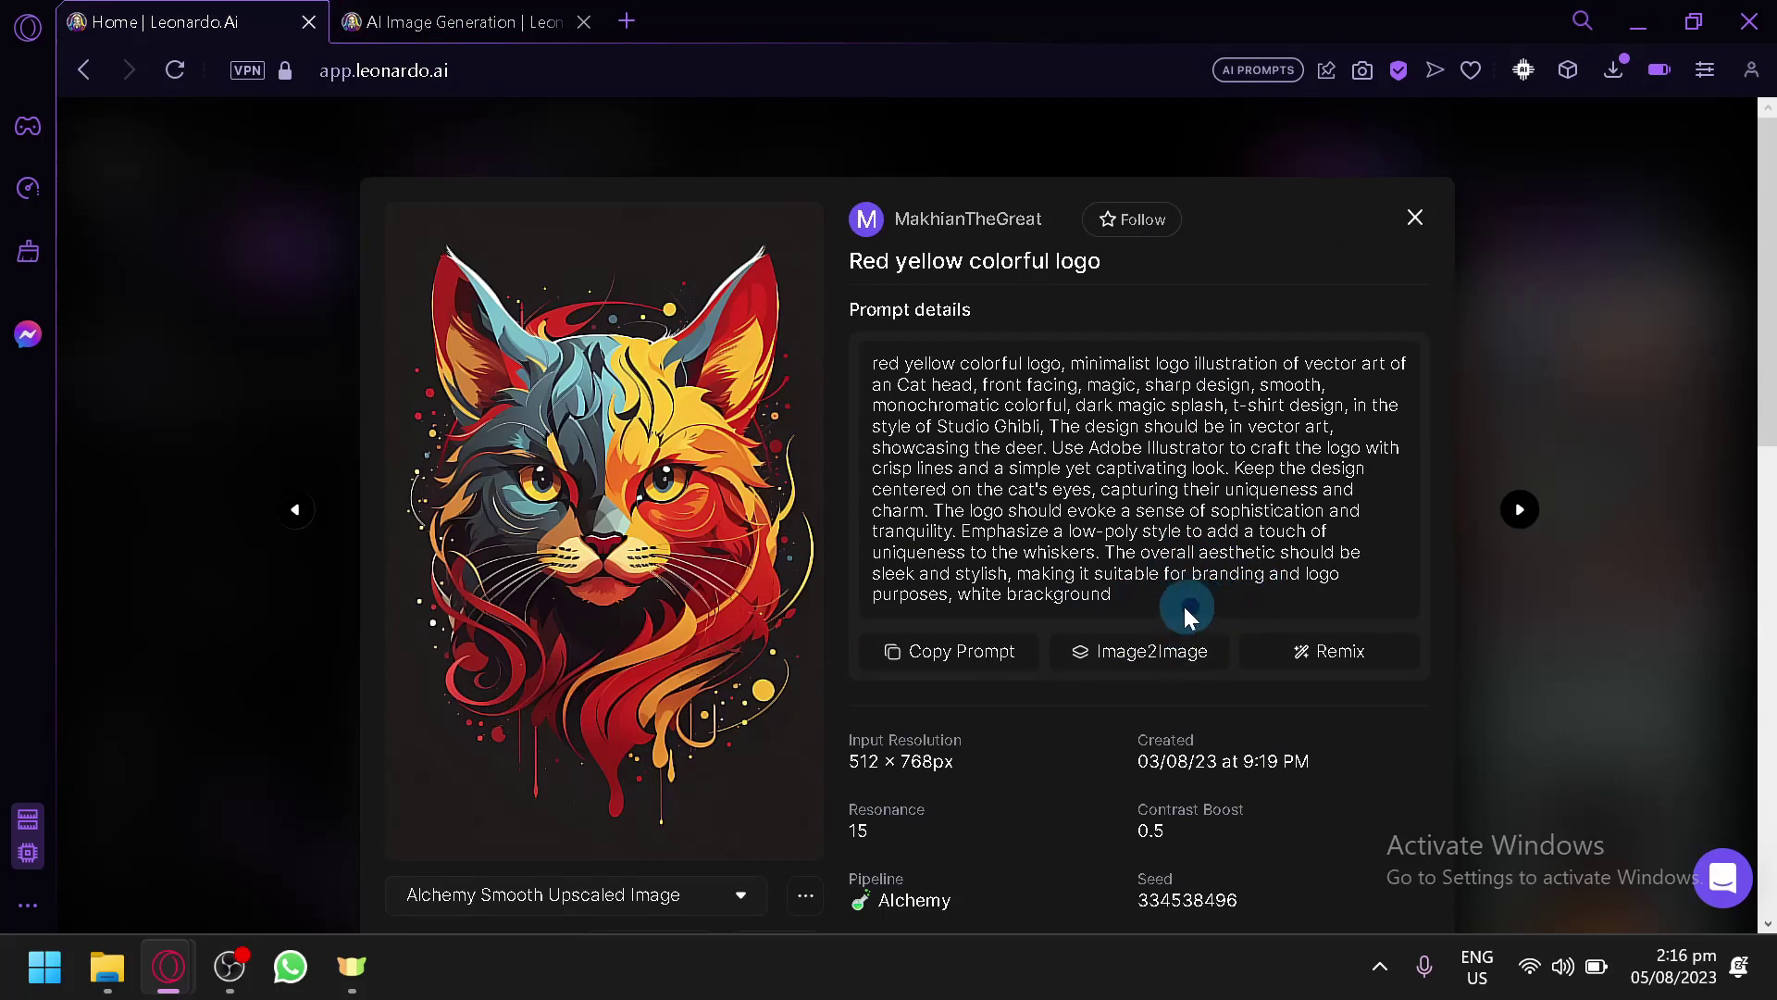
drag(1184, 603, 874, 352)
key(ctrl+c)
key(ctrl+Tab)
- Replace the prompt with the pasted cat-logo prompt and correct 'brackground' to 'background'
click(845, 229)
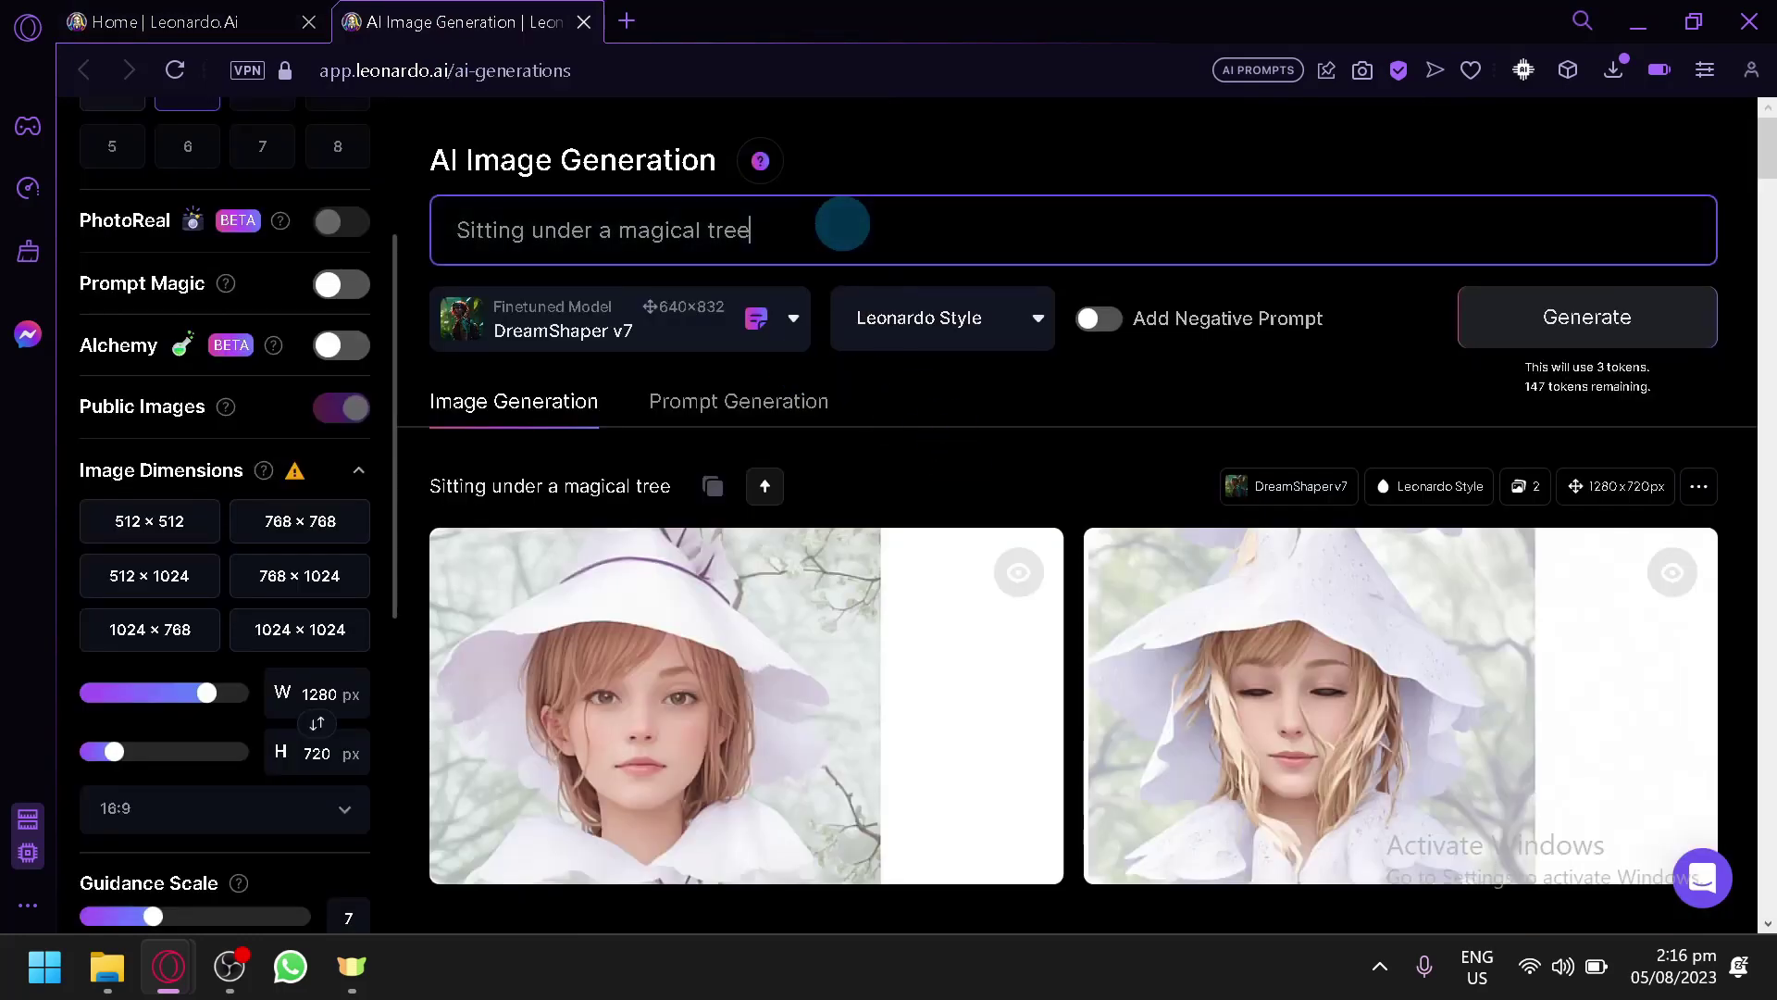
key(ctrl+a)
key(ctrl+v)
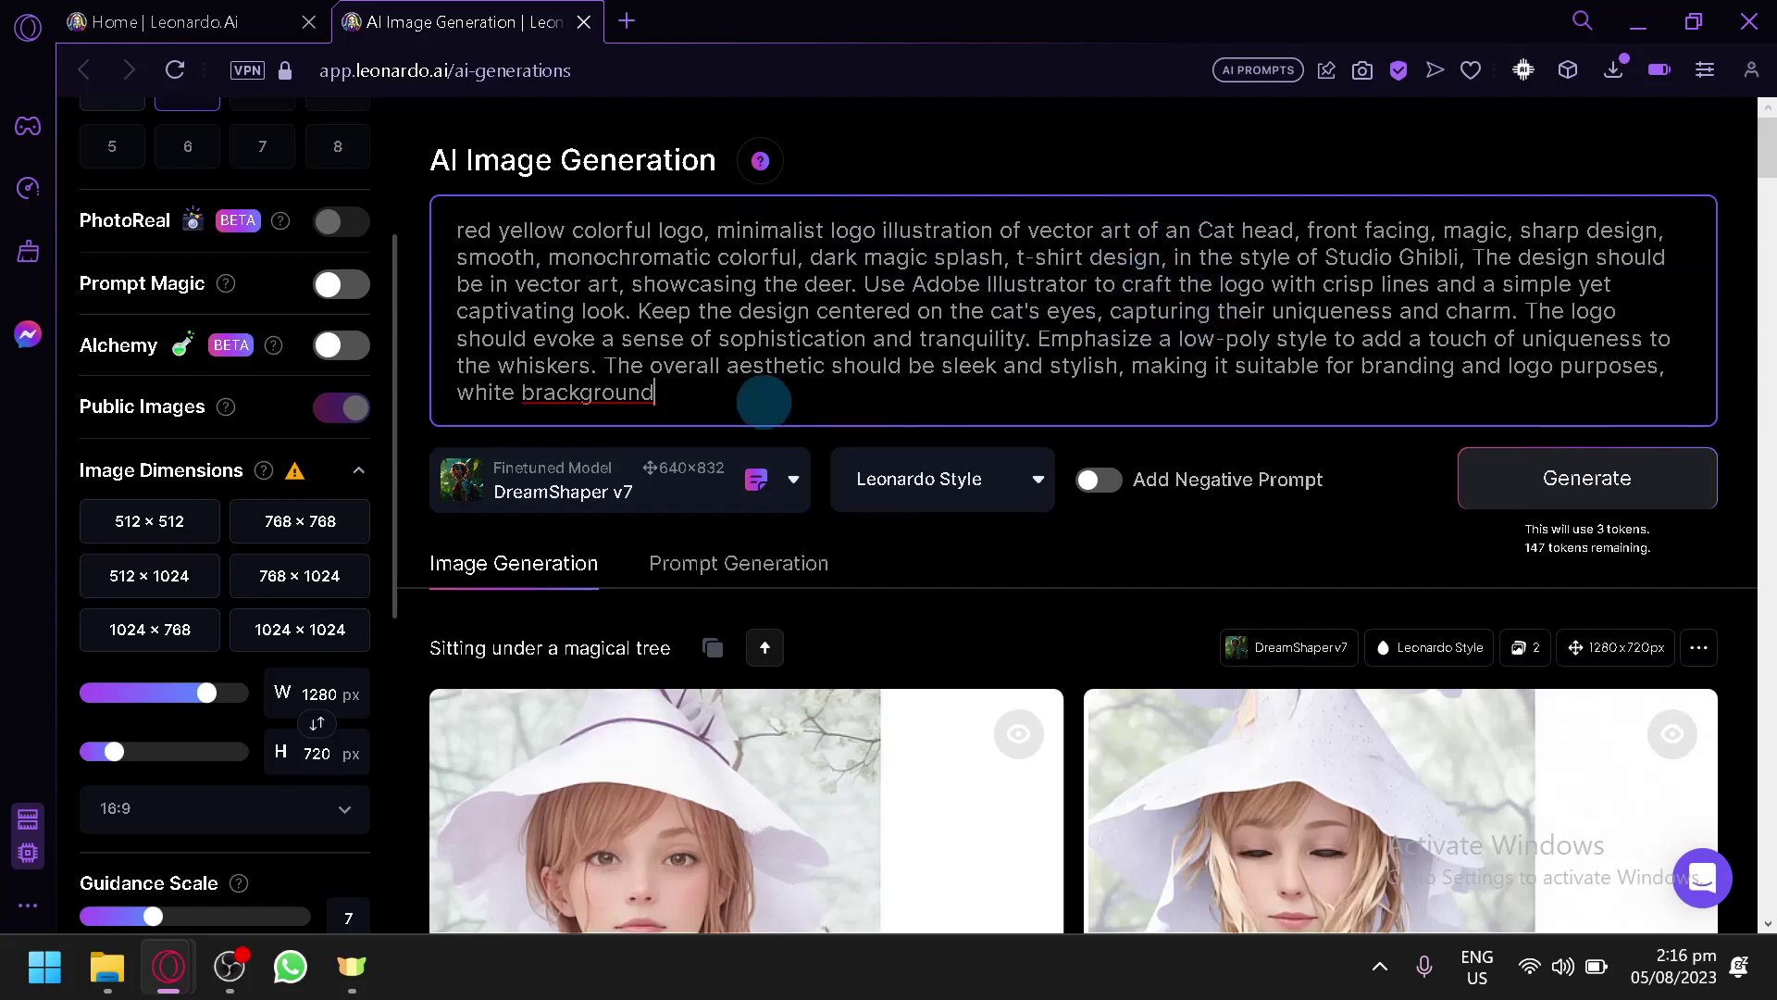
double_click(579, 391)
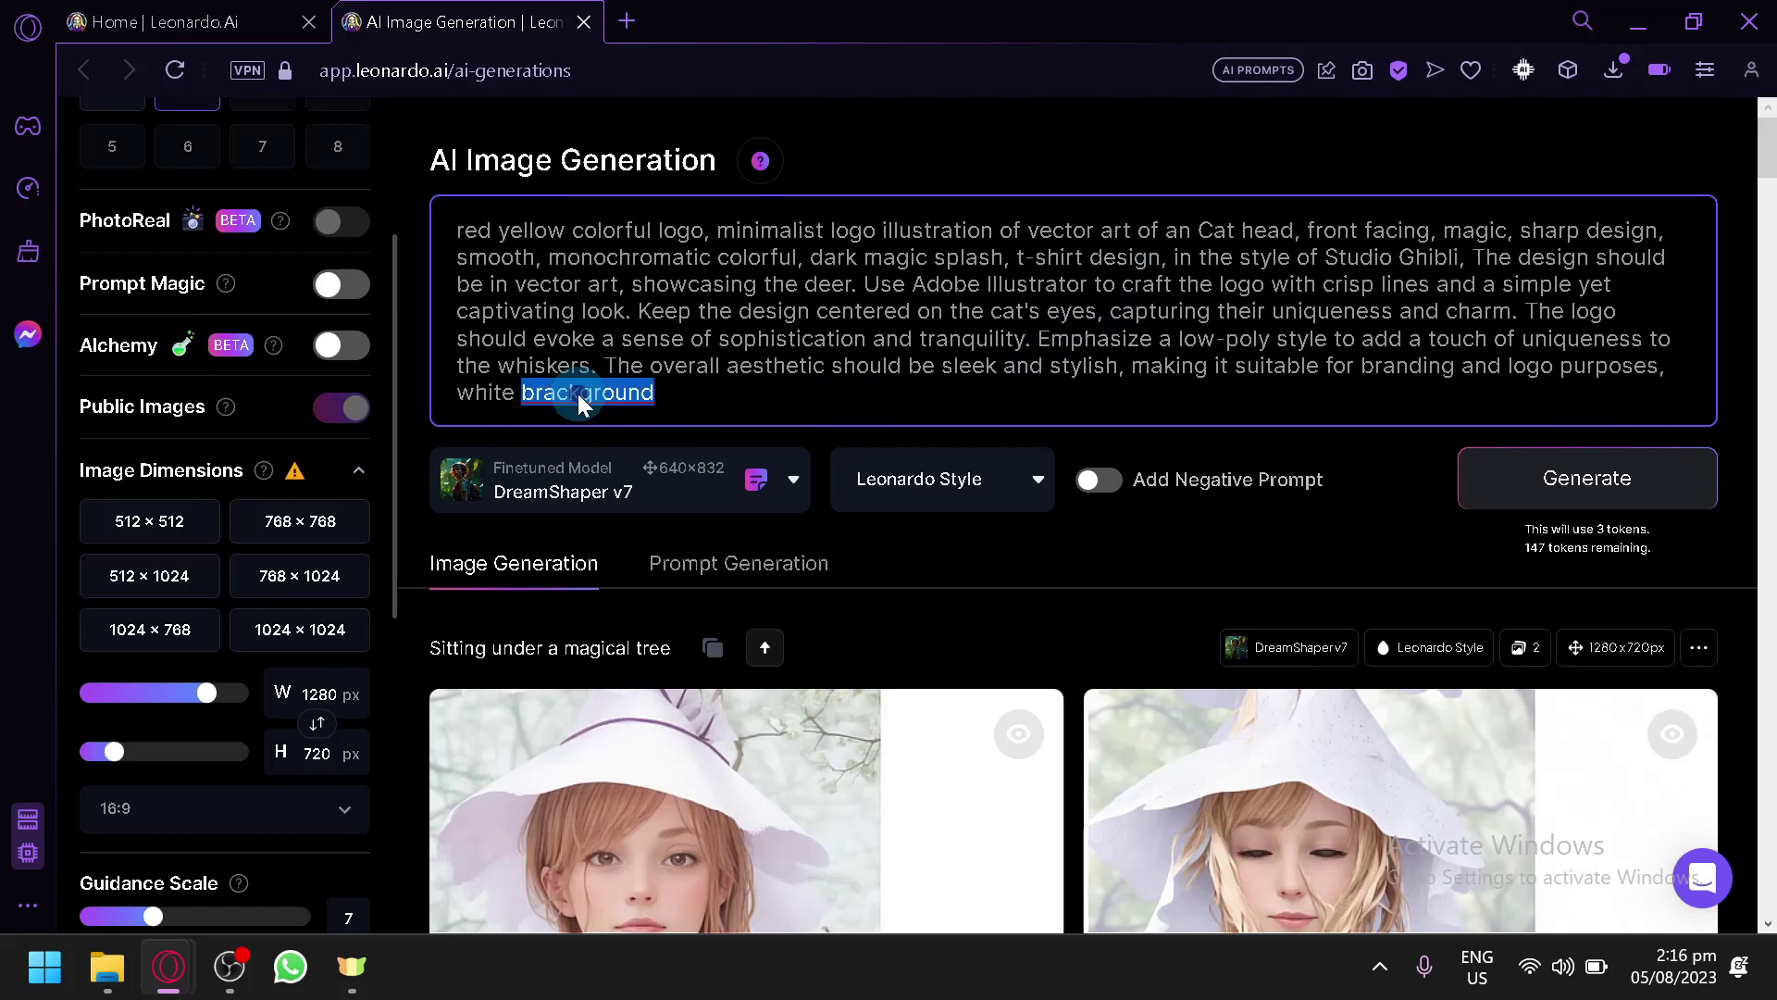
right_click(587, 397)
click(675, 444)
key(Right)
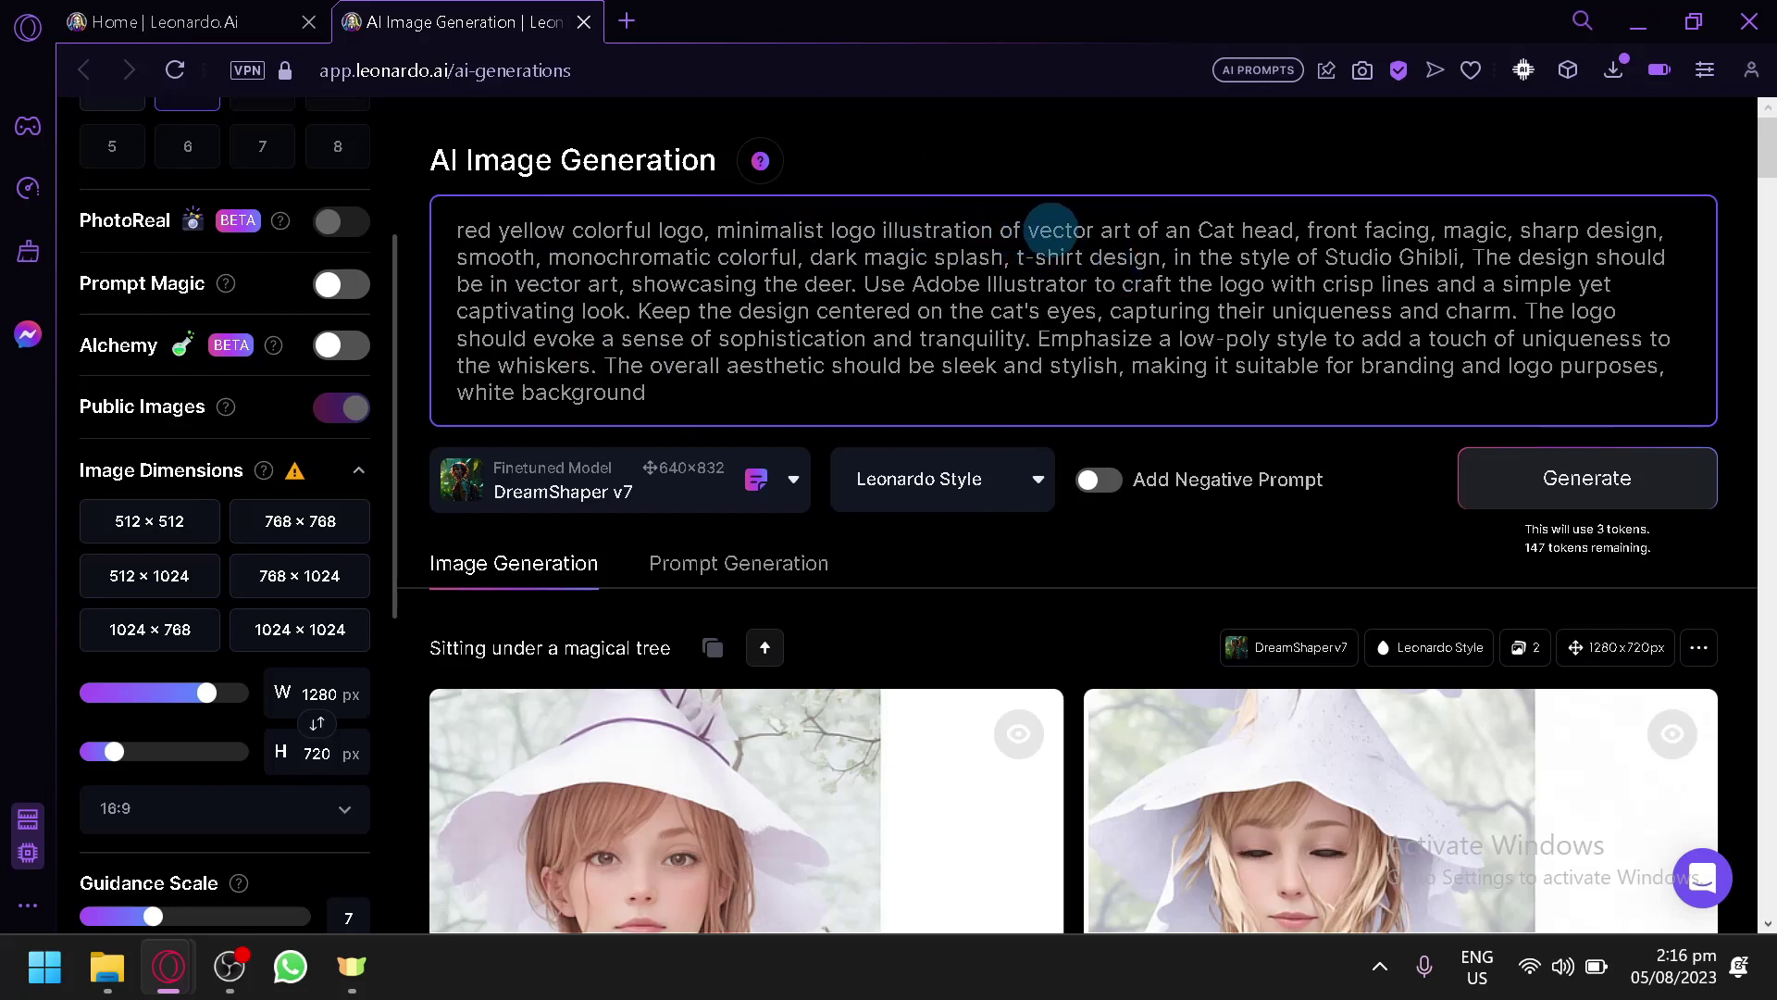
- Delete ' of an Cat head' and 'cat's' from the prompt
drag(1131, 231, 1155, 231)
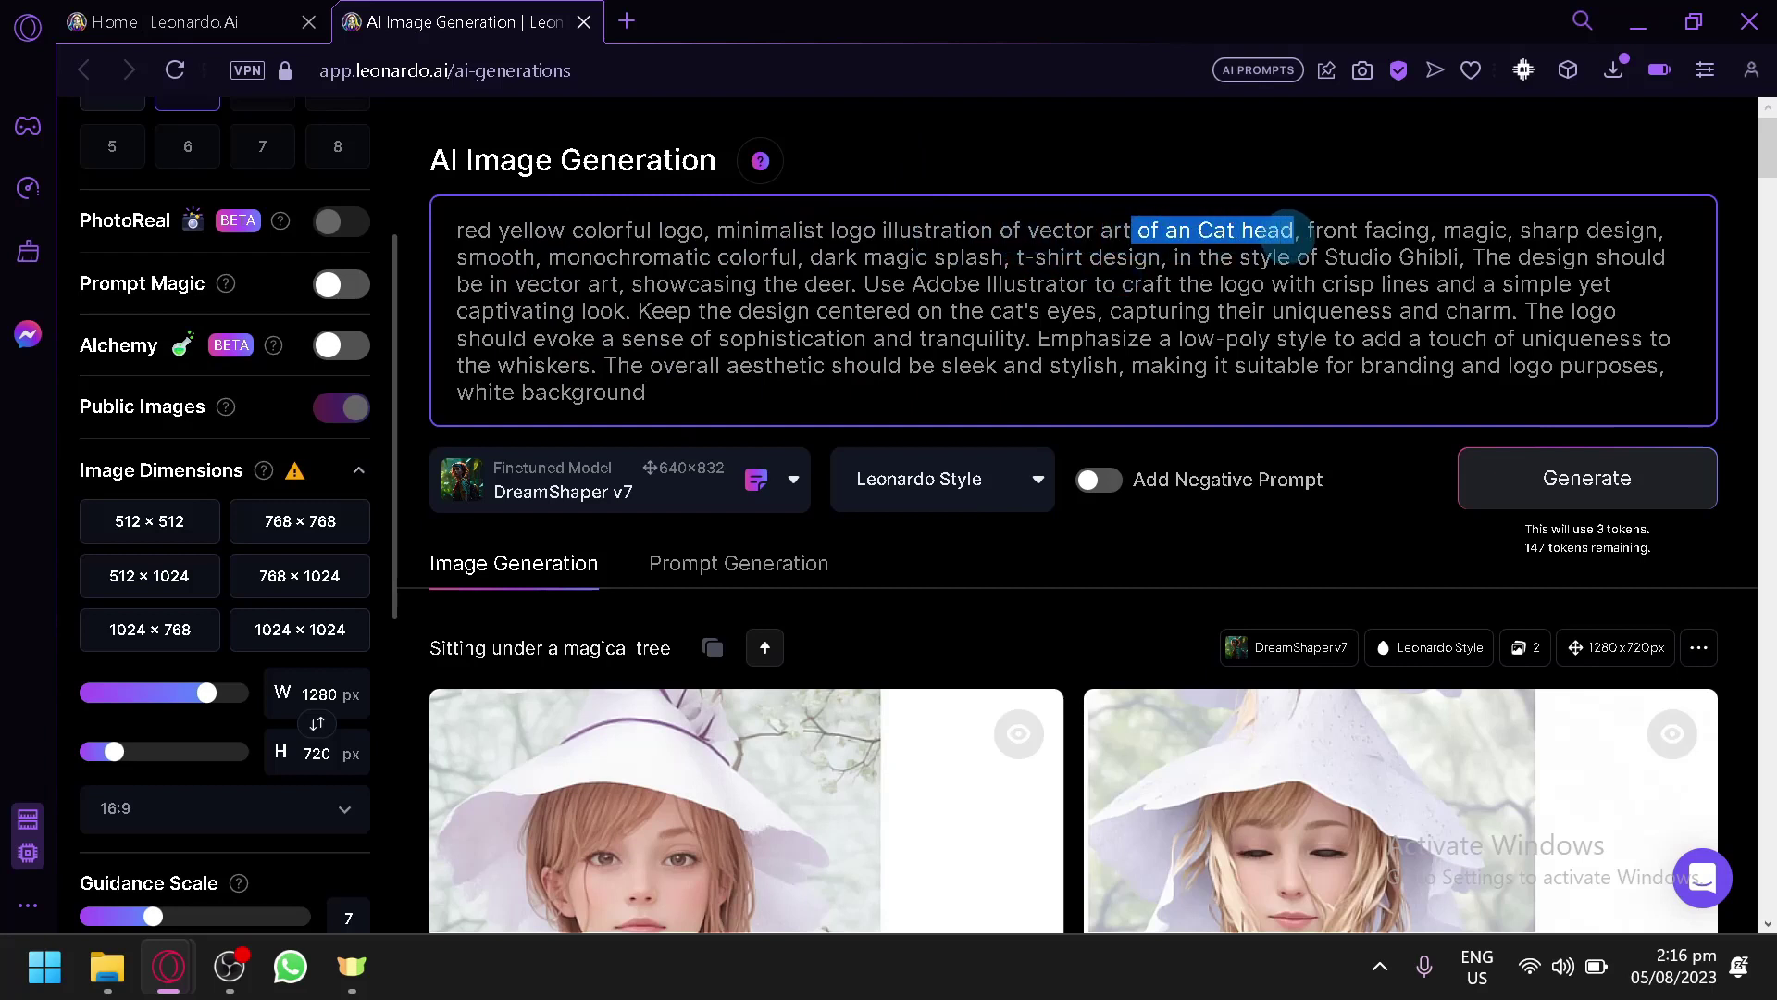
key(BackSpace)
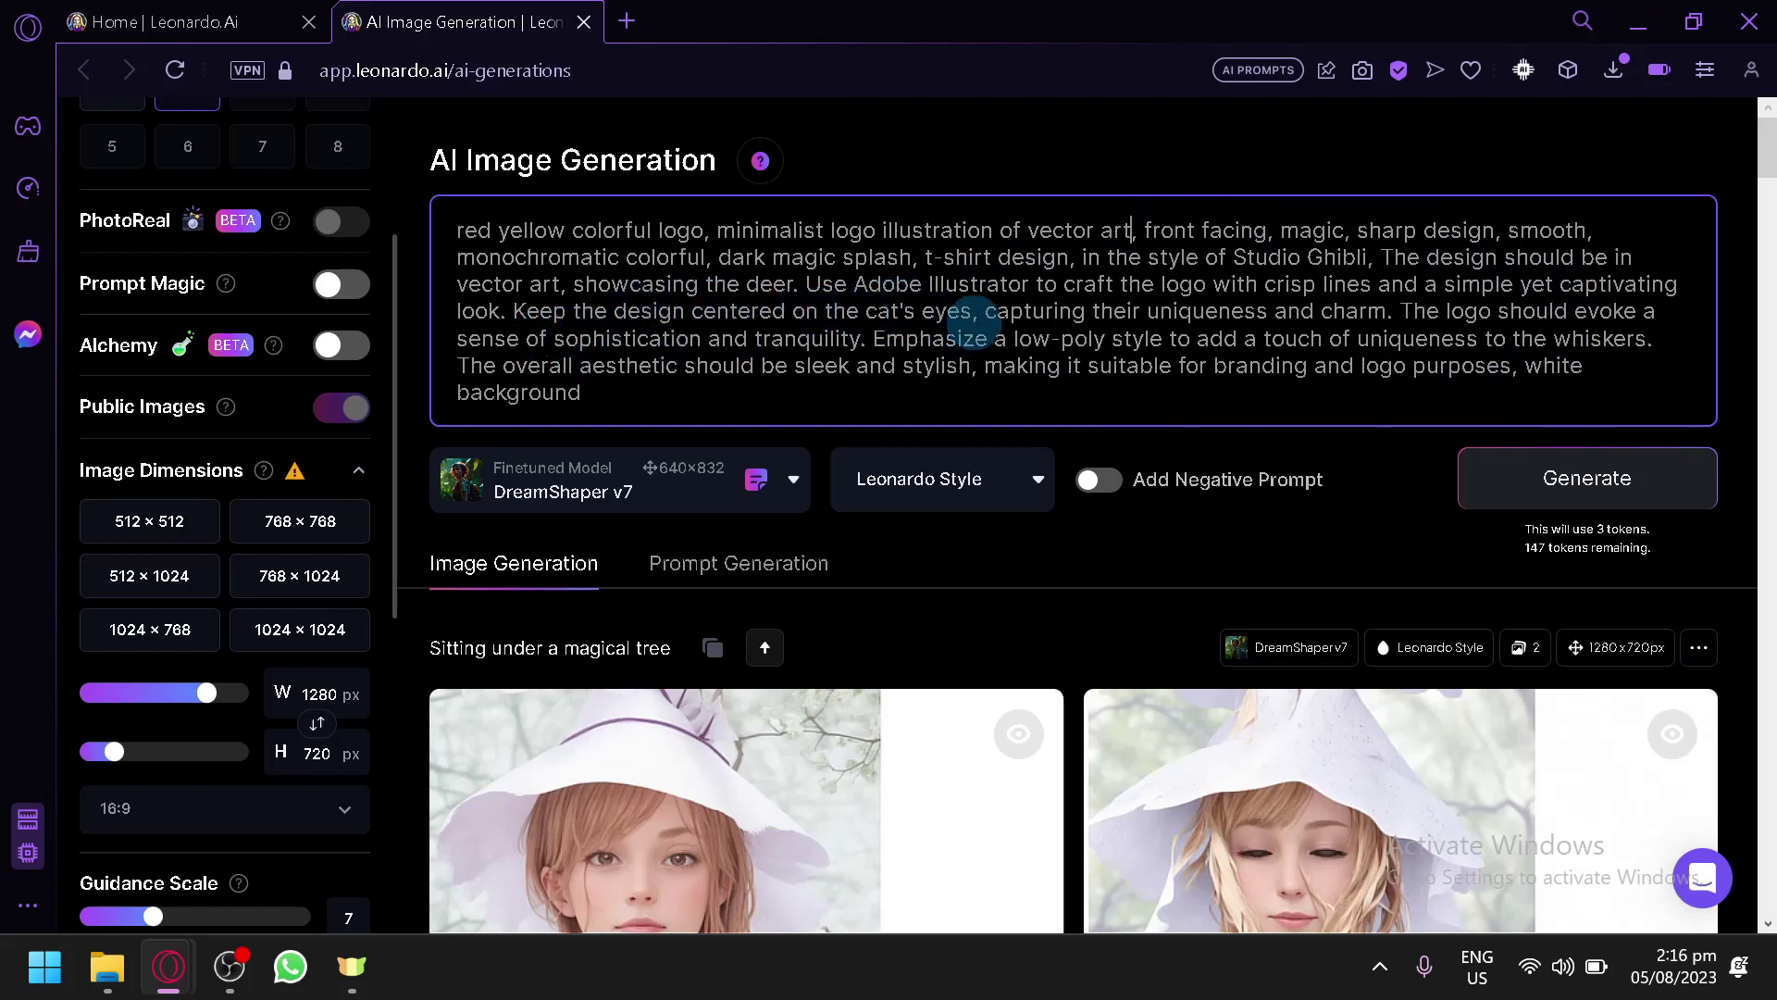
drag(923, 314, 873, 313)
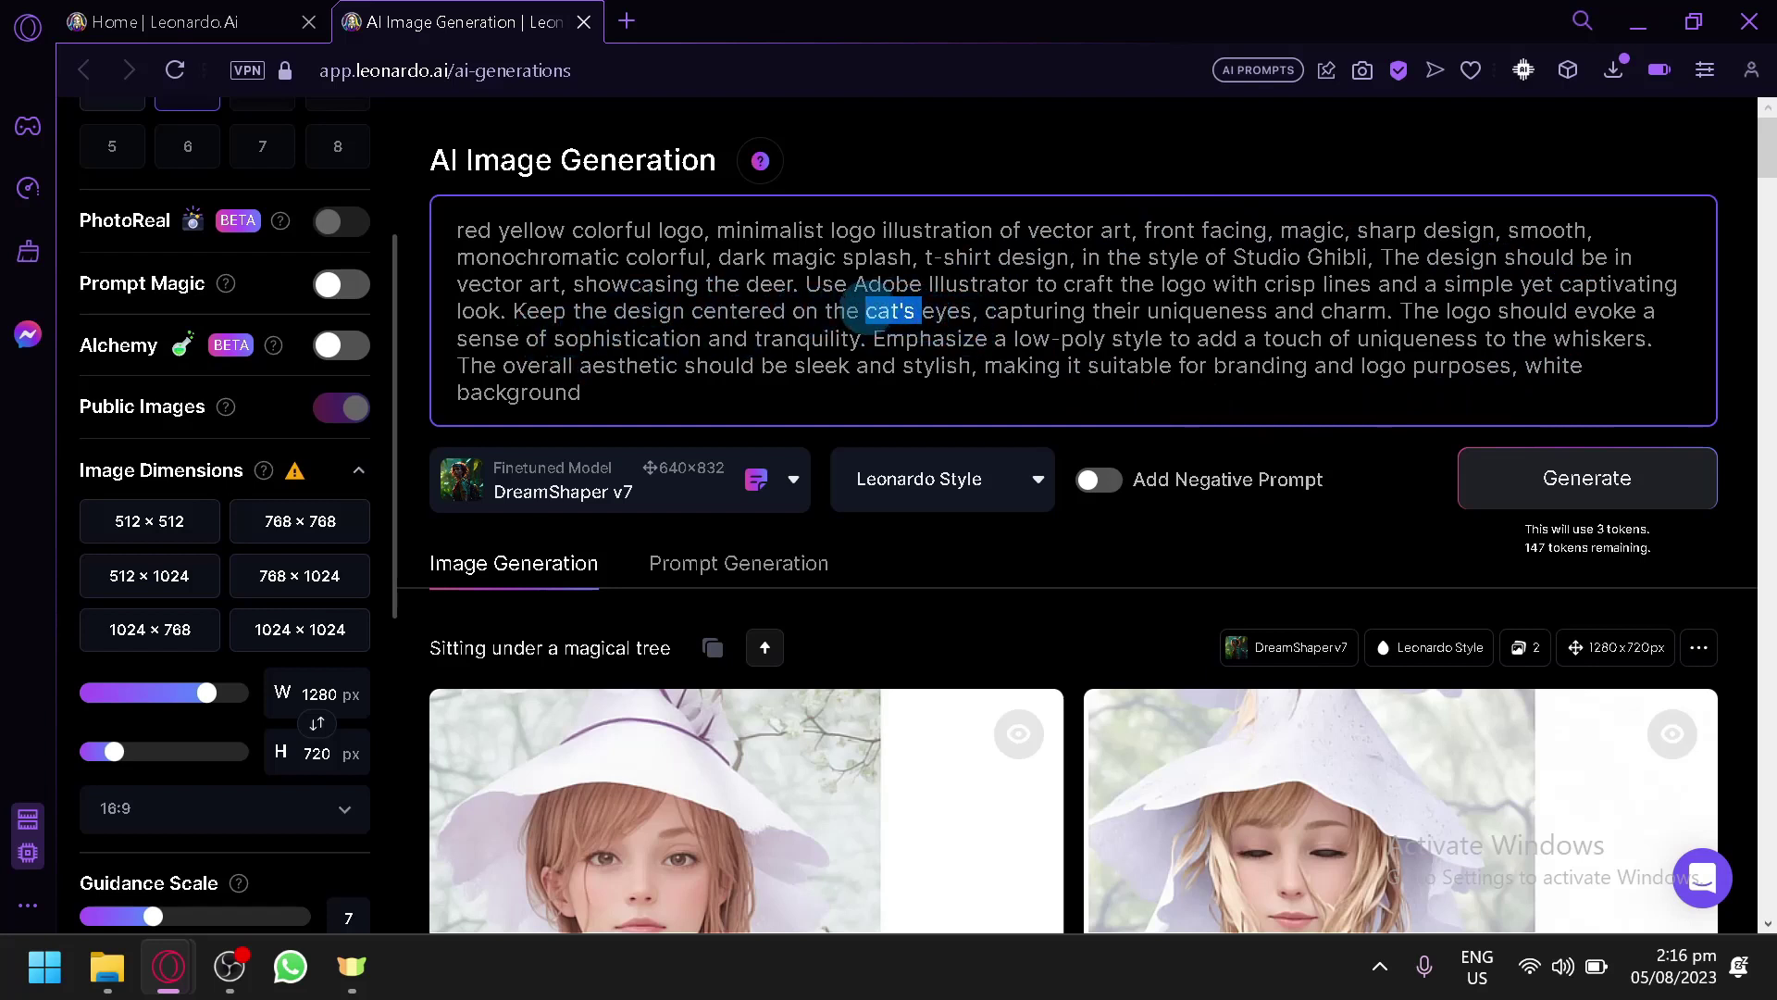
key(BackSpace)
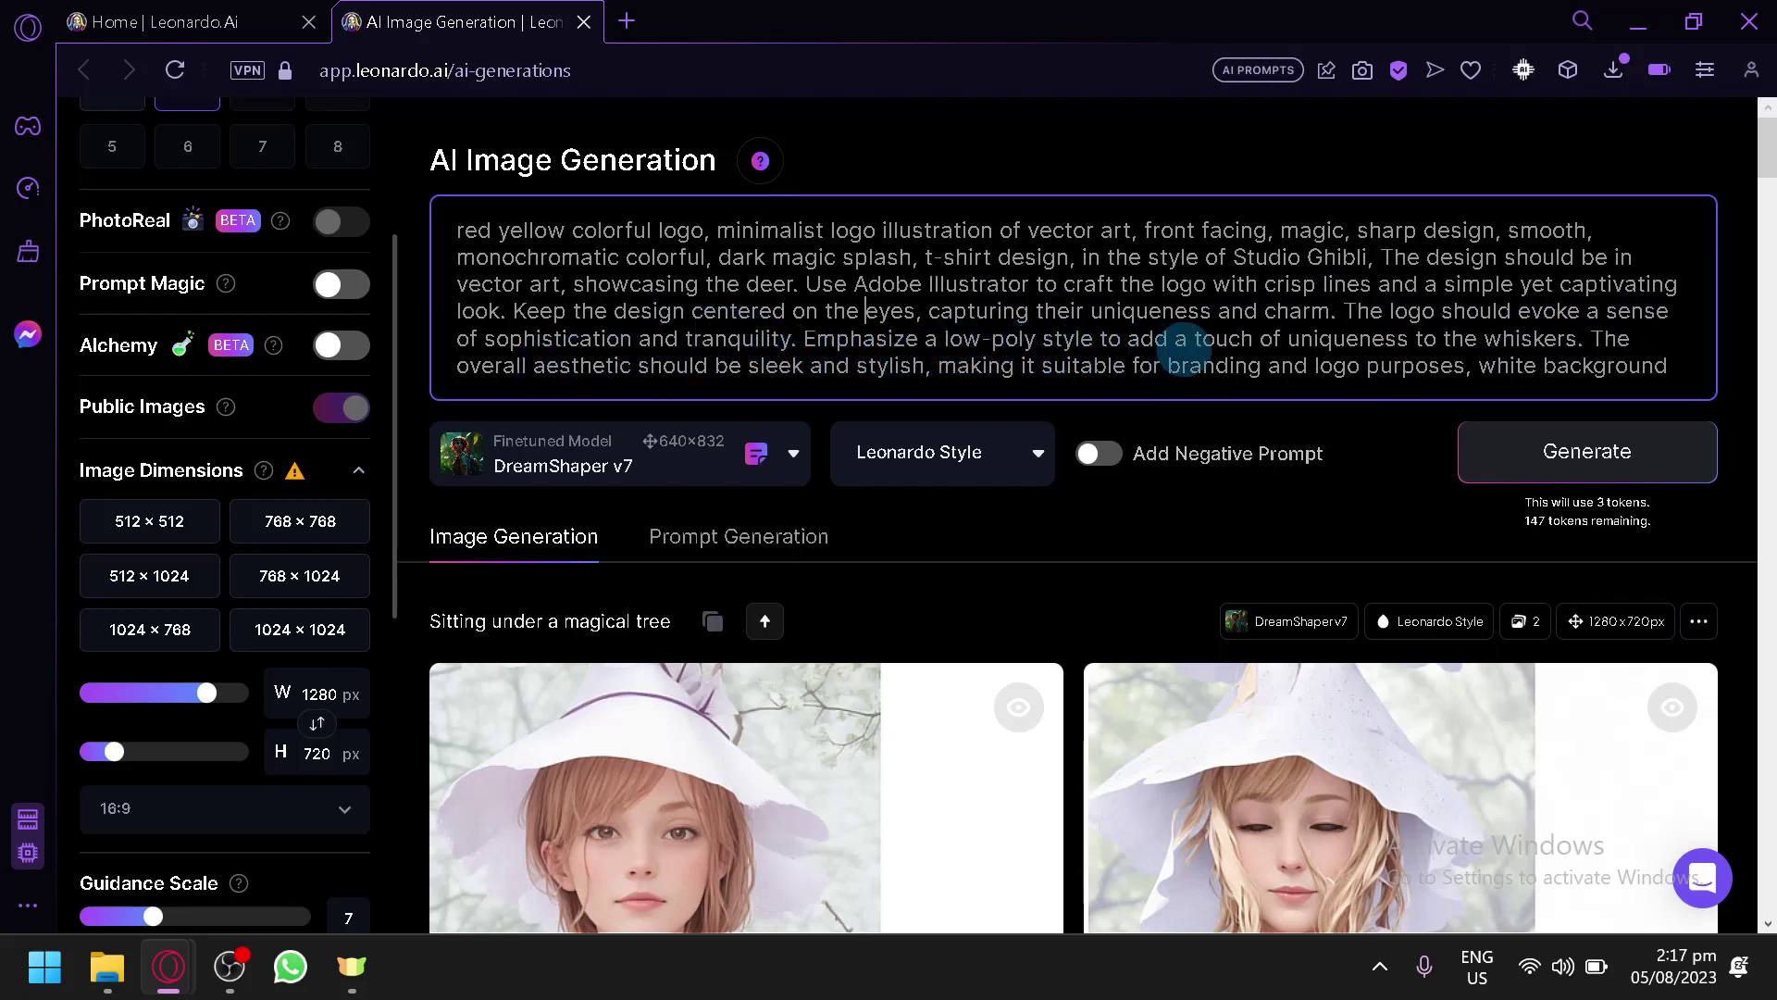
click(167, 21)
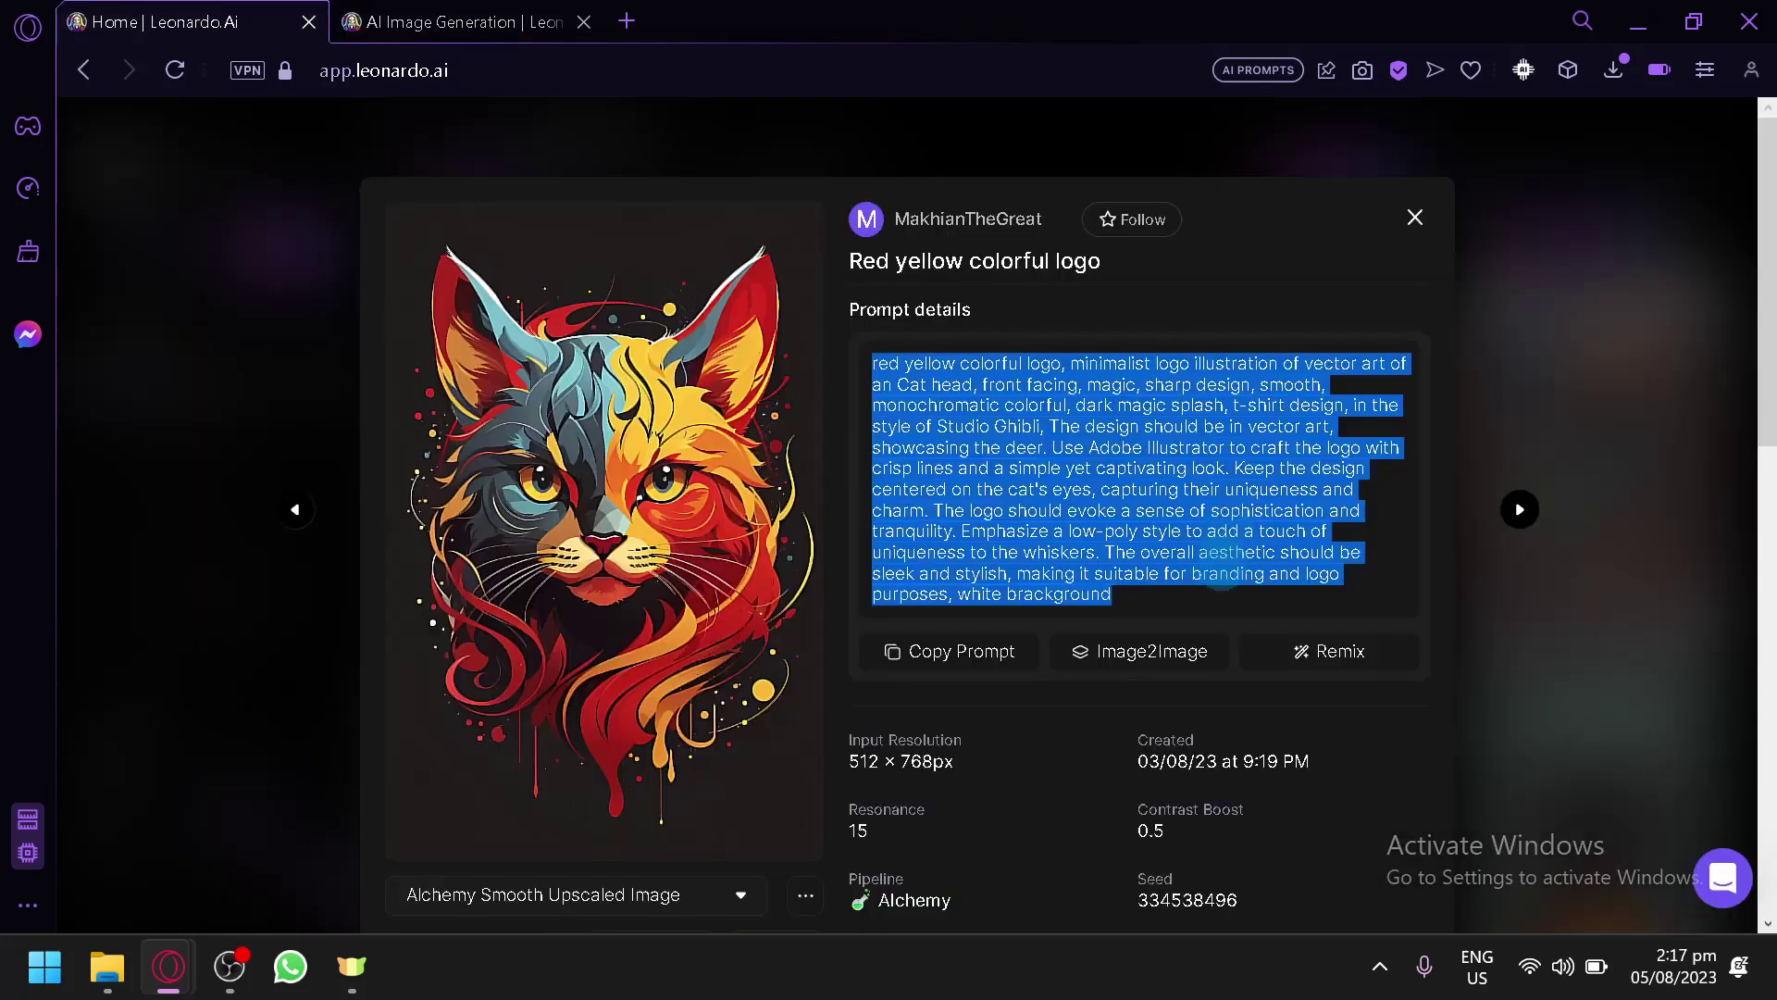
scroll(958, 639, down, 2)
click(1148, 607)
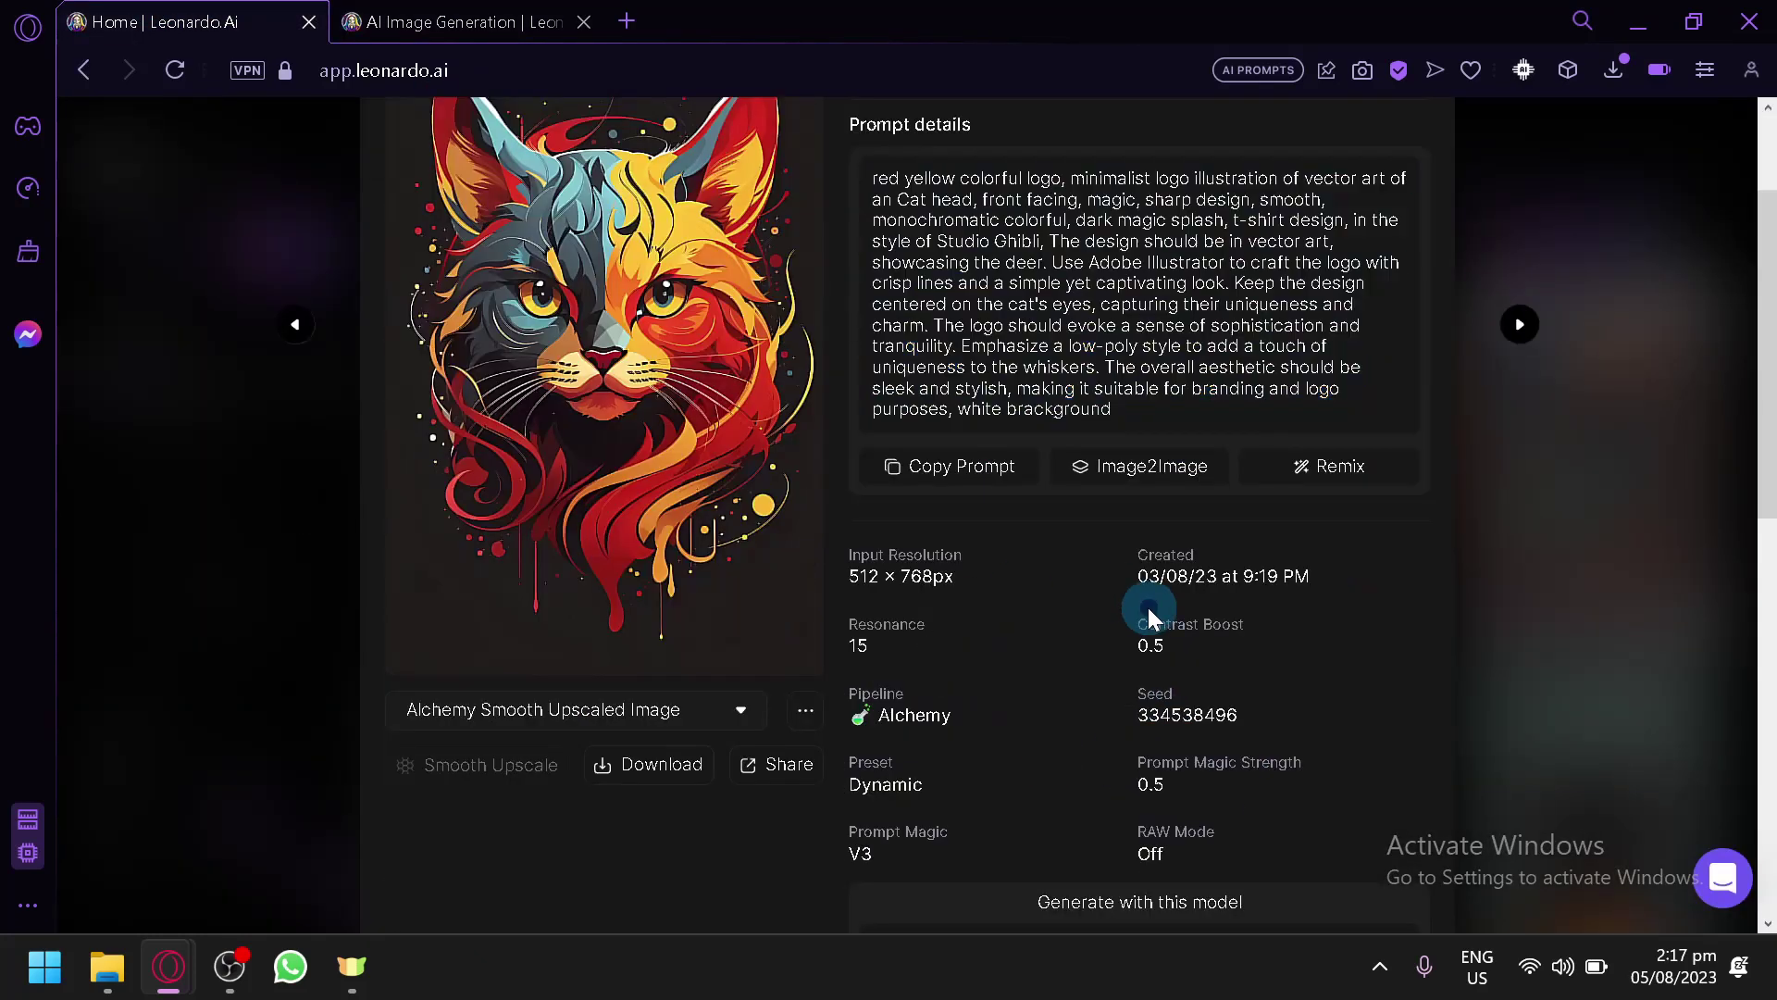
click(504, 13)
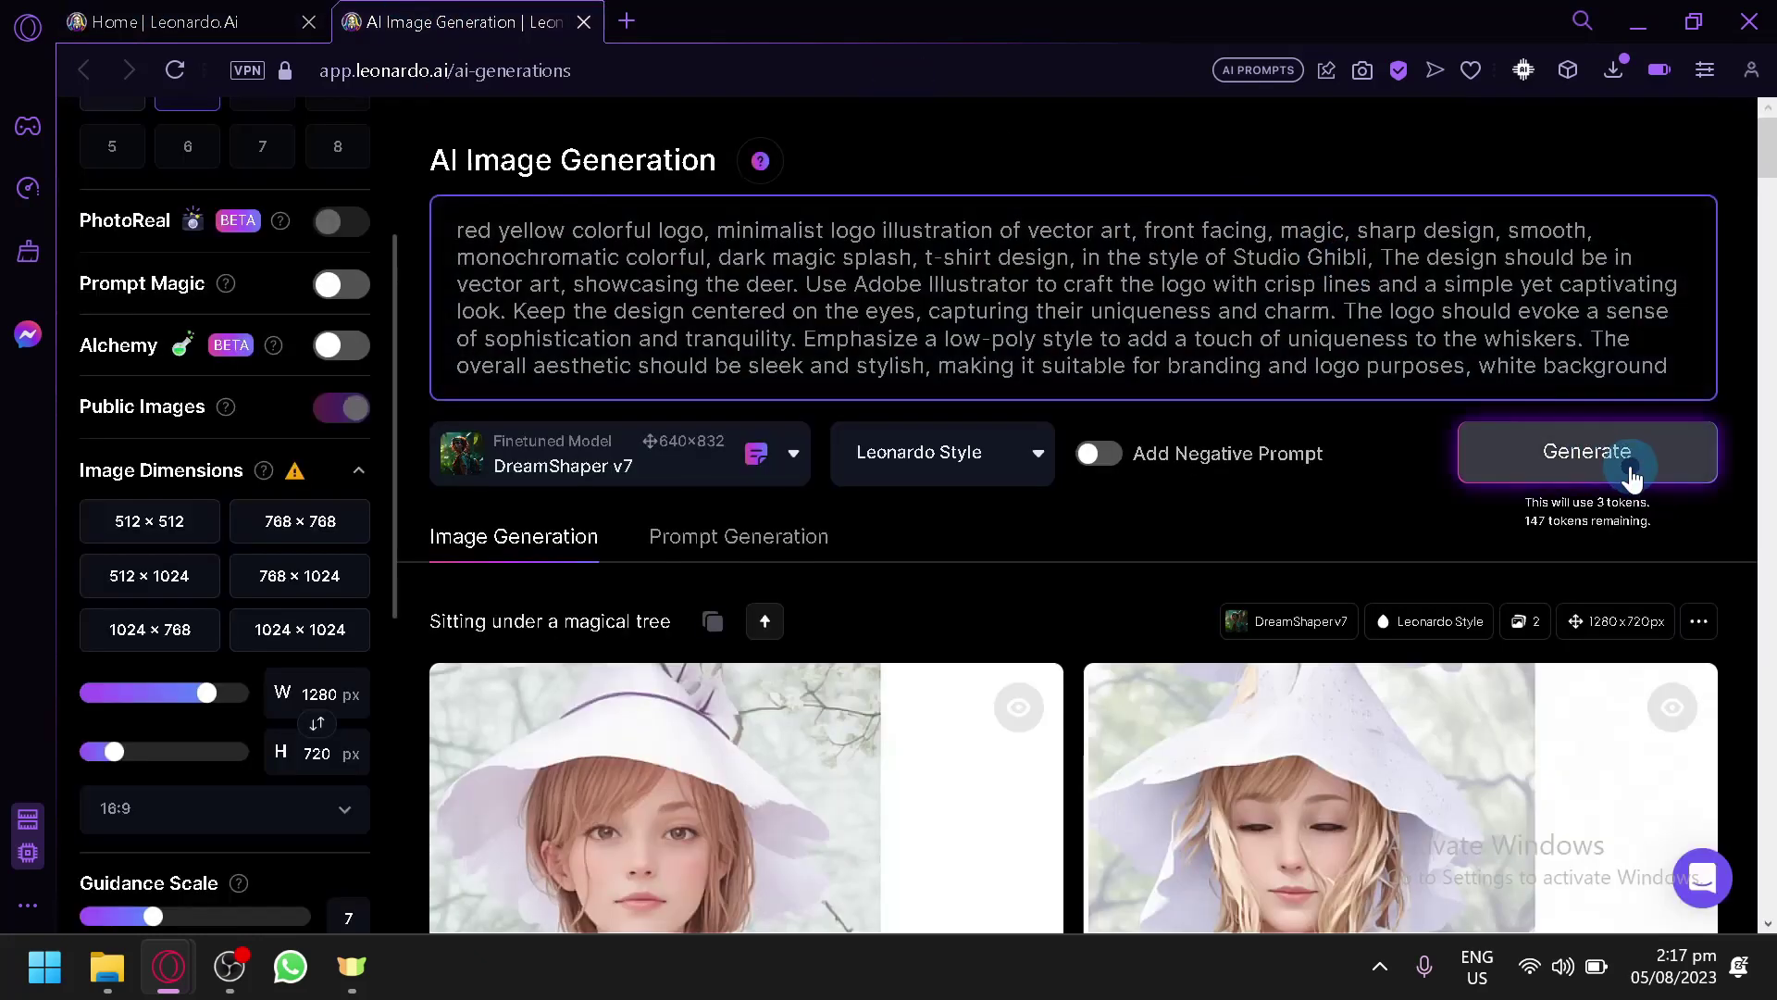
- Generate two baby-photo variants from the red yellow colorful logo prompt and review the results
click(1626, 467)
scroll(555, 574, down, 4)
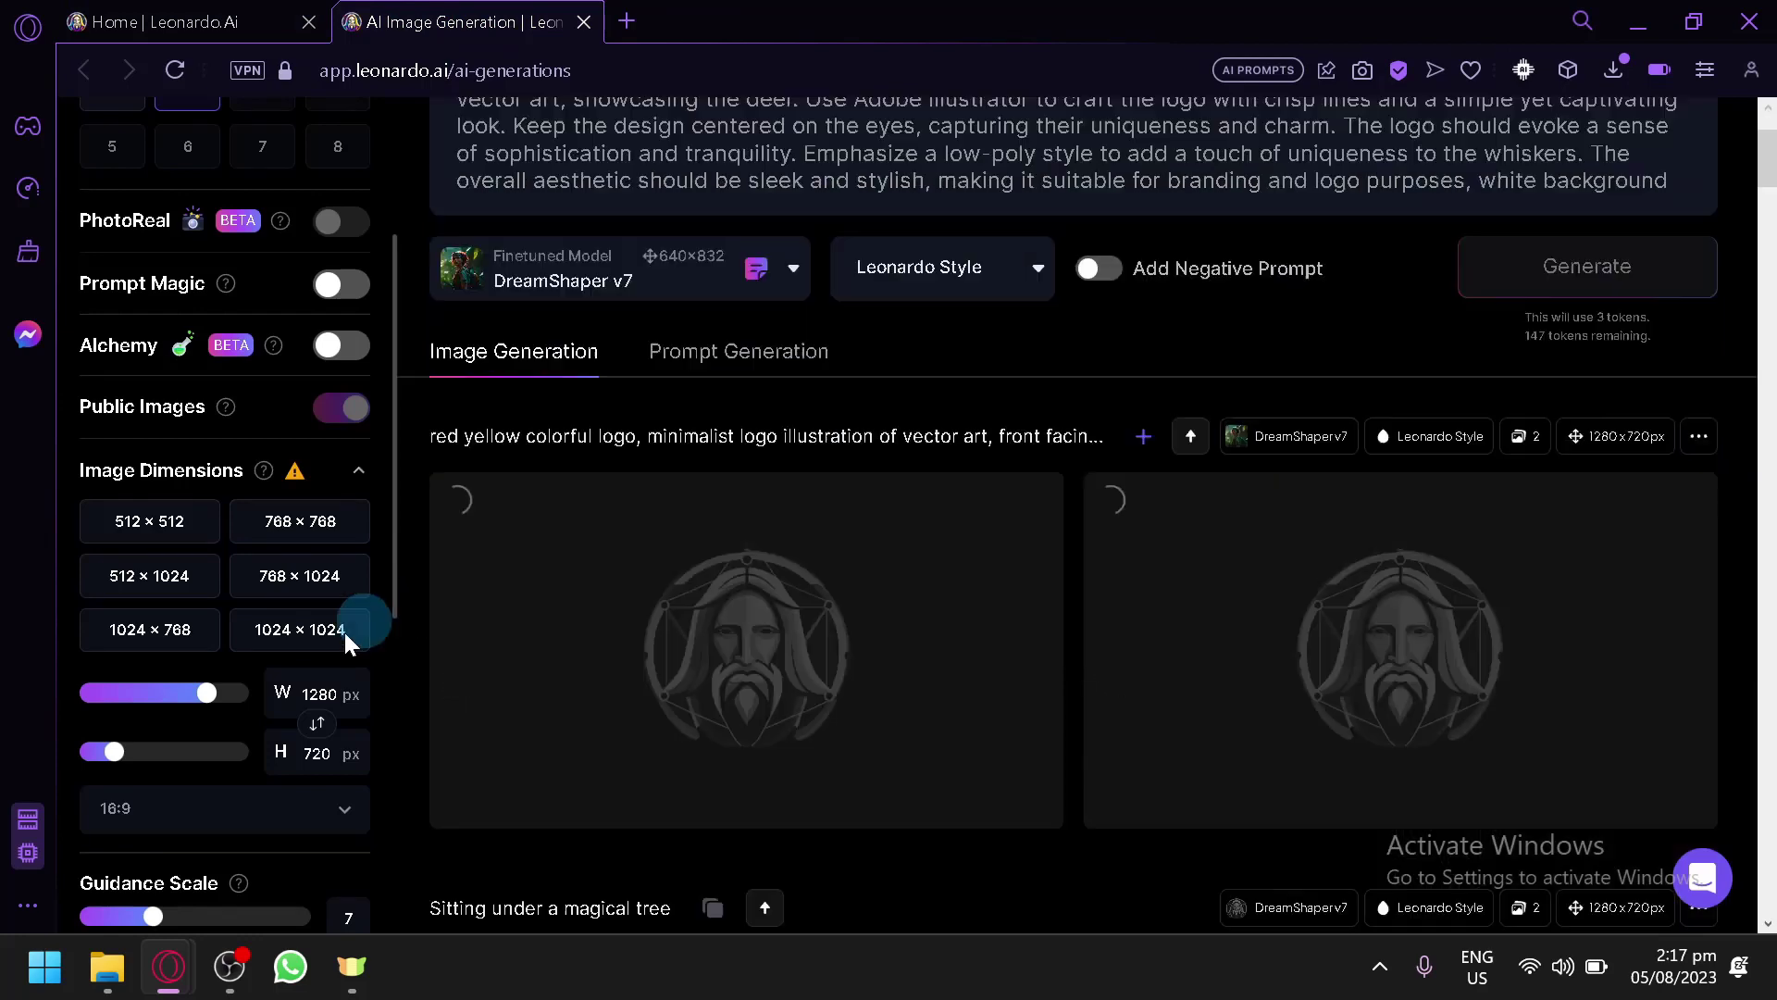
scroll(269, 635, down, 4)
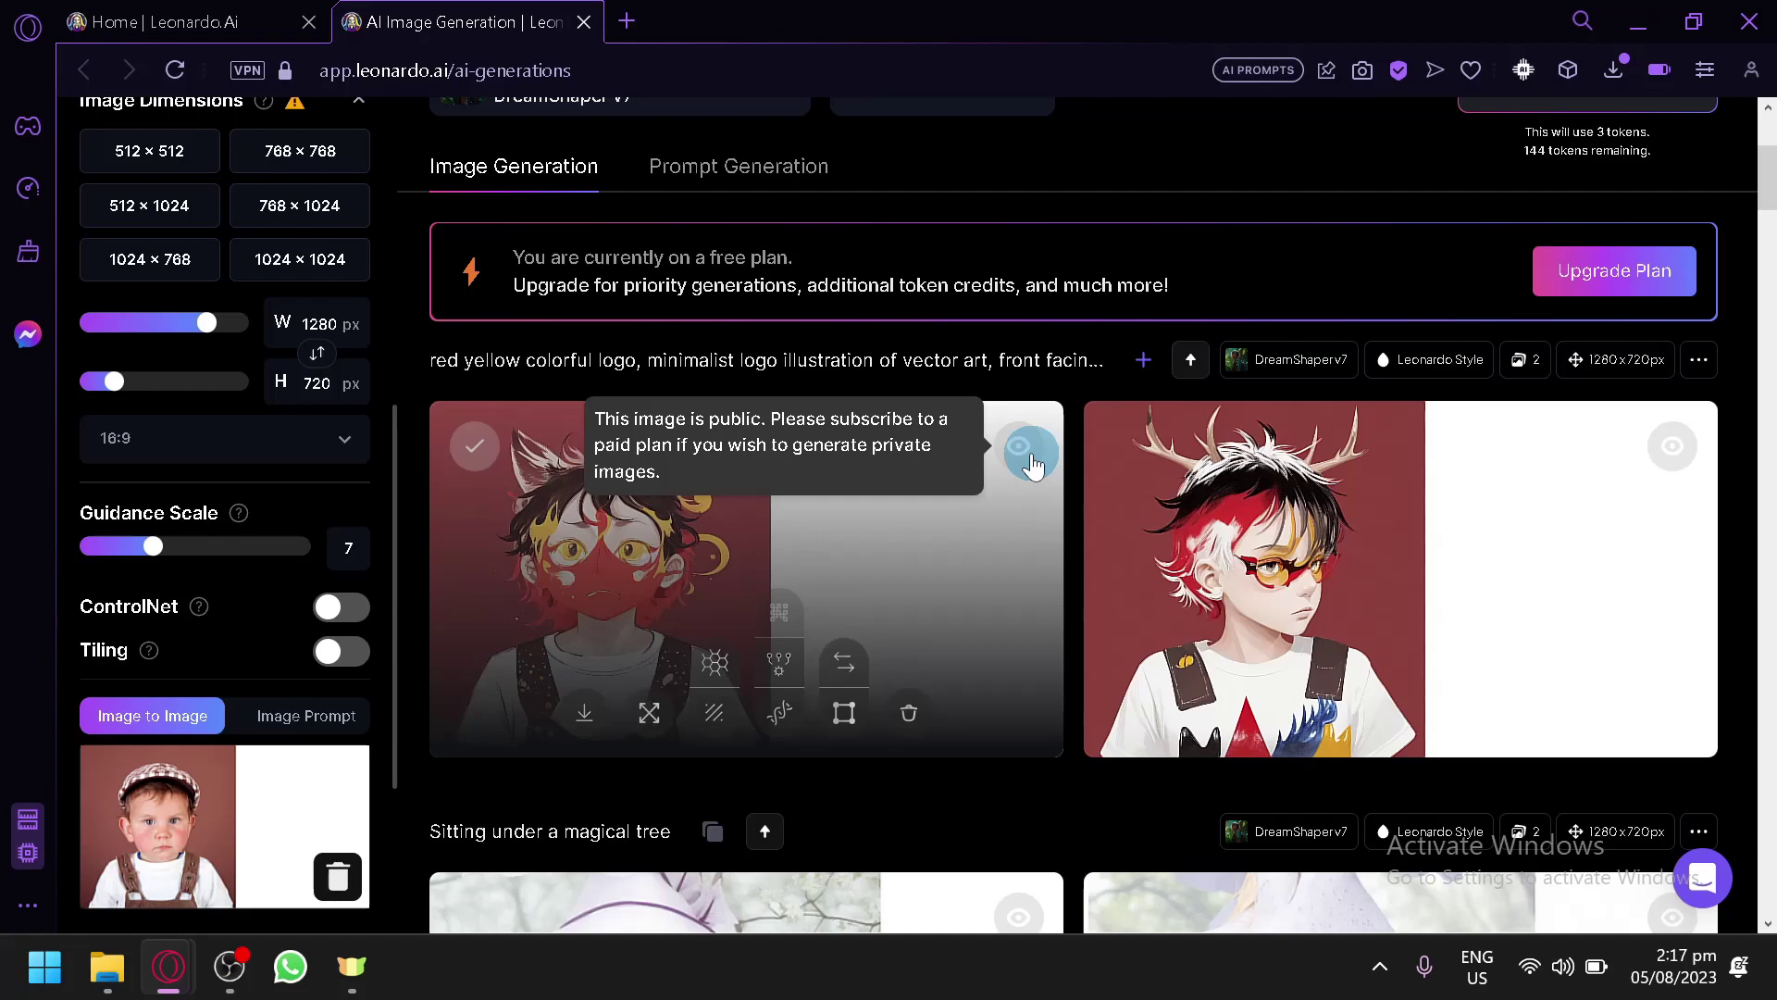
click(110, 17)
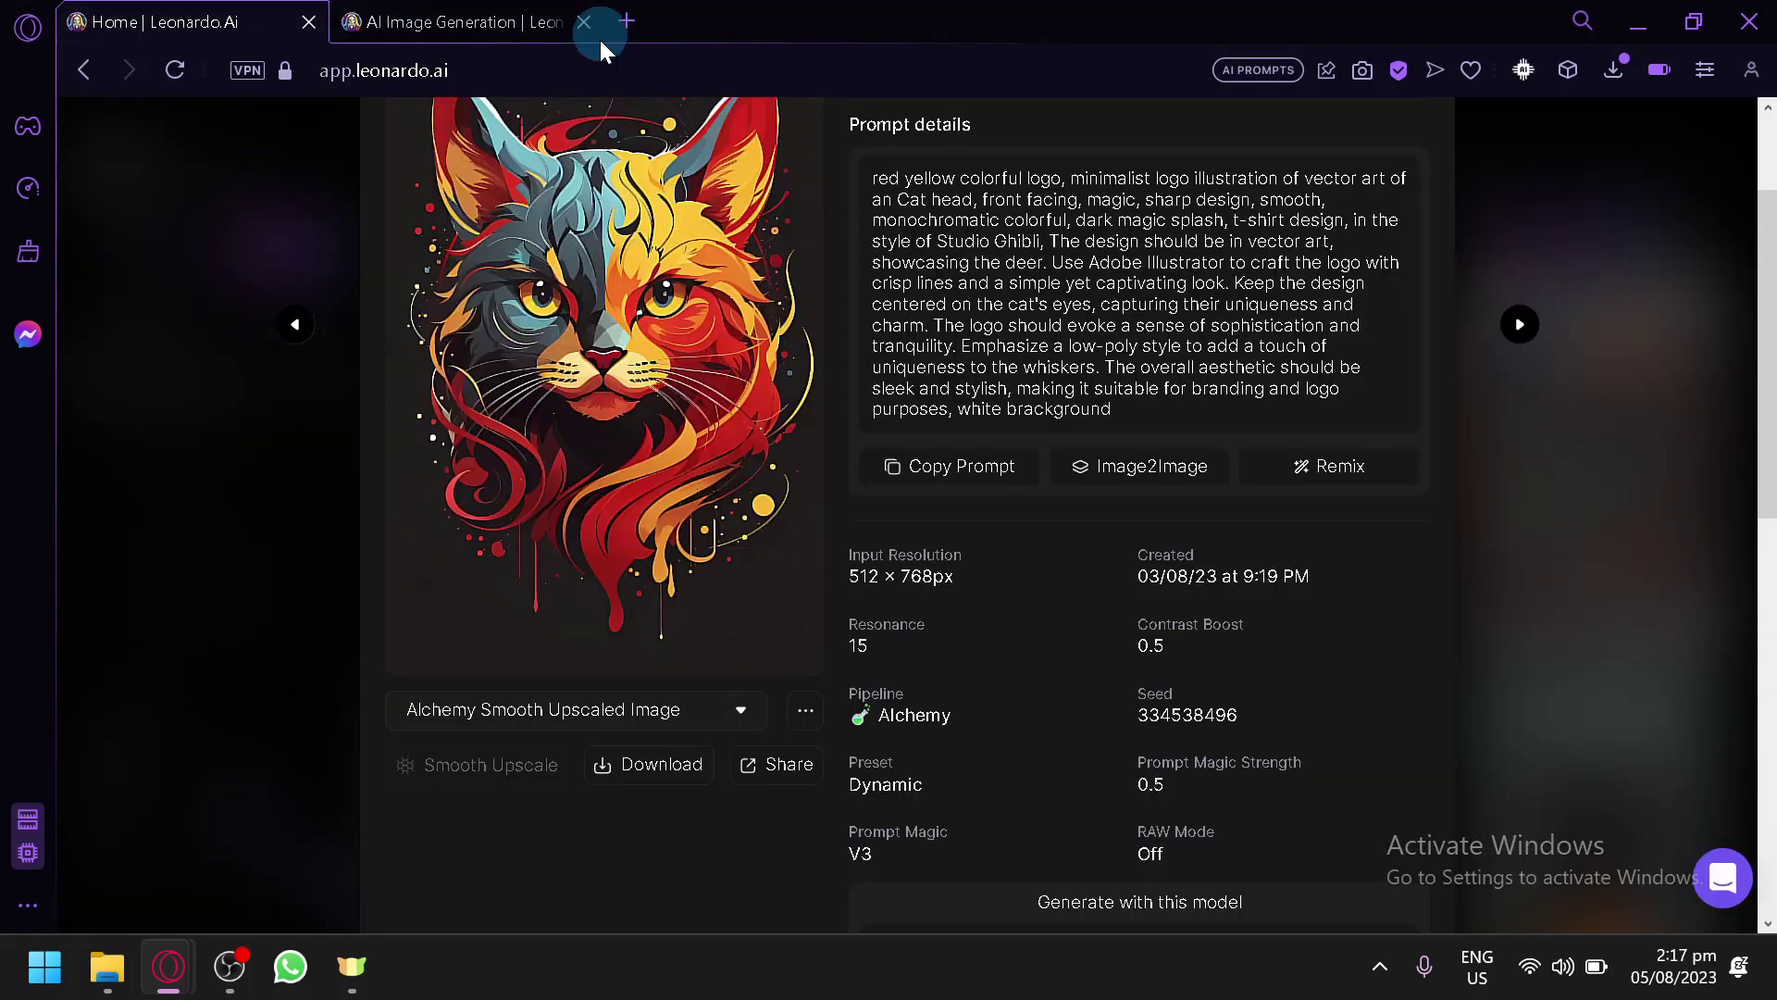
click(480, 13)
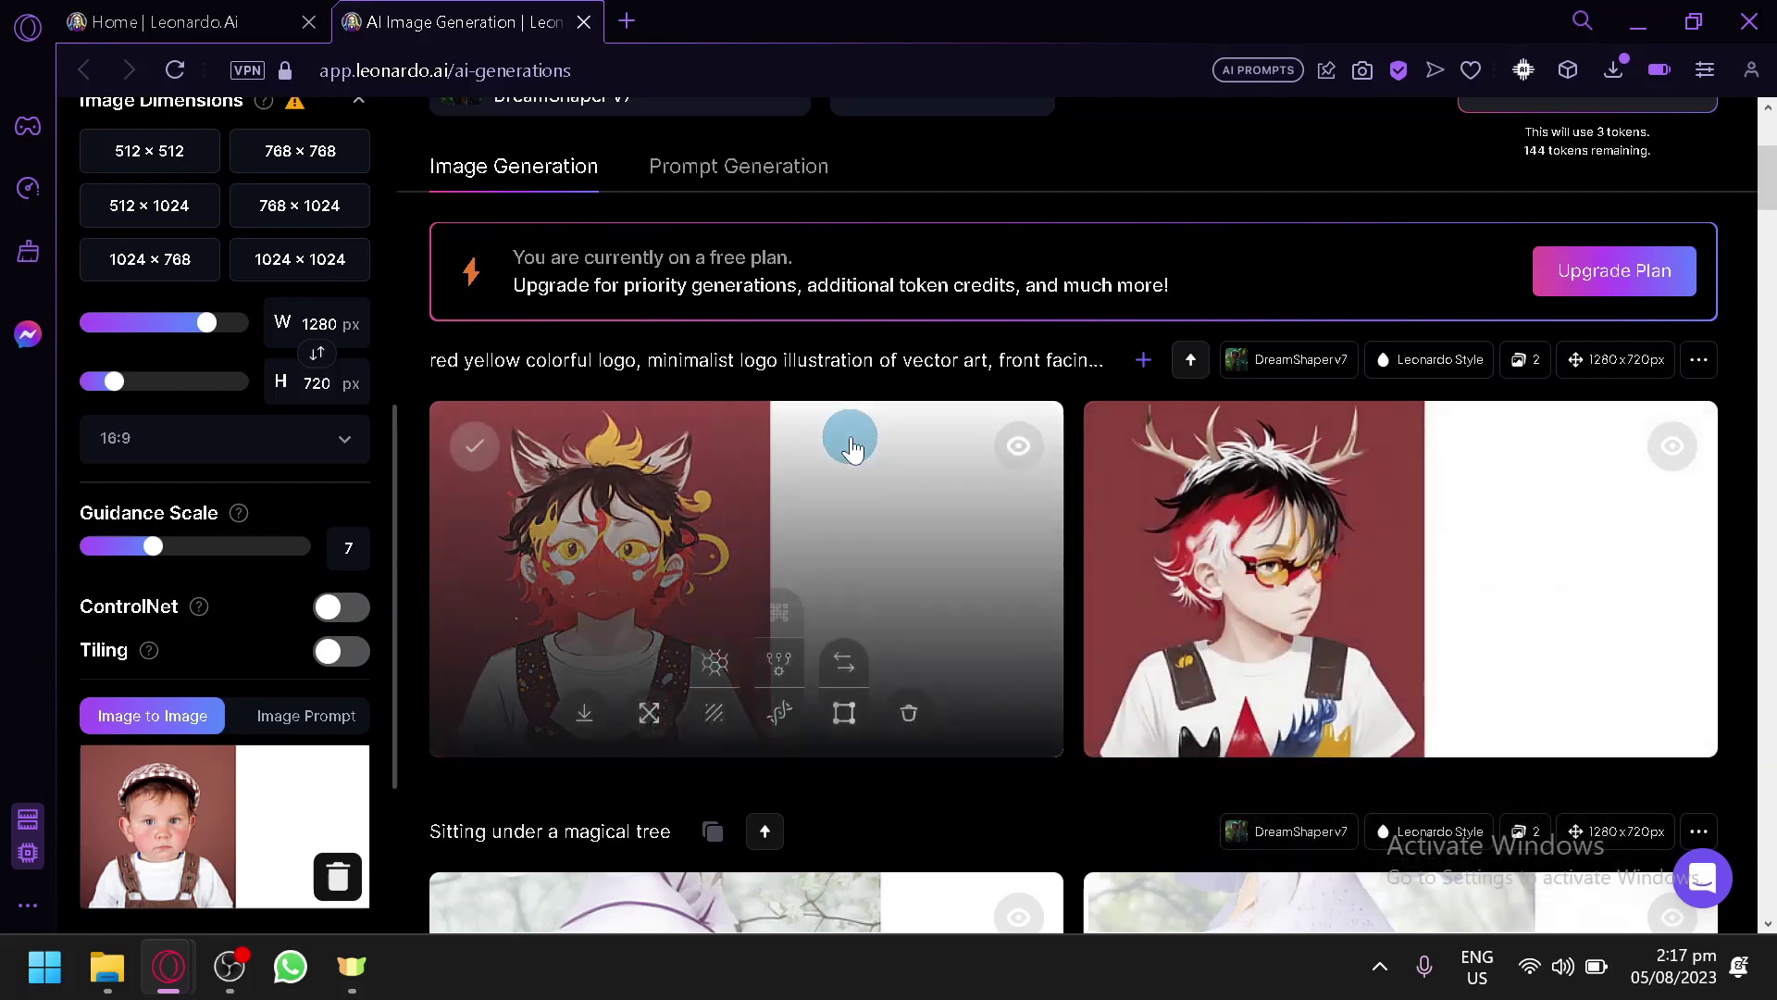
scroll(886, 510, up, 4)
scroll(205, 387, up, 7)
scroll(240, 426, down, 2)
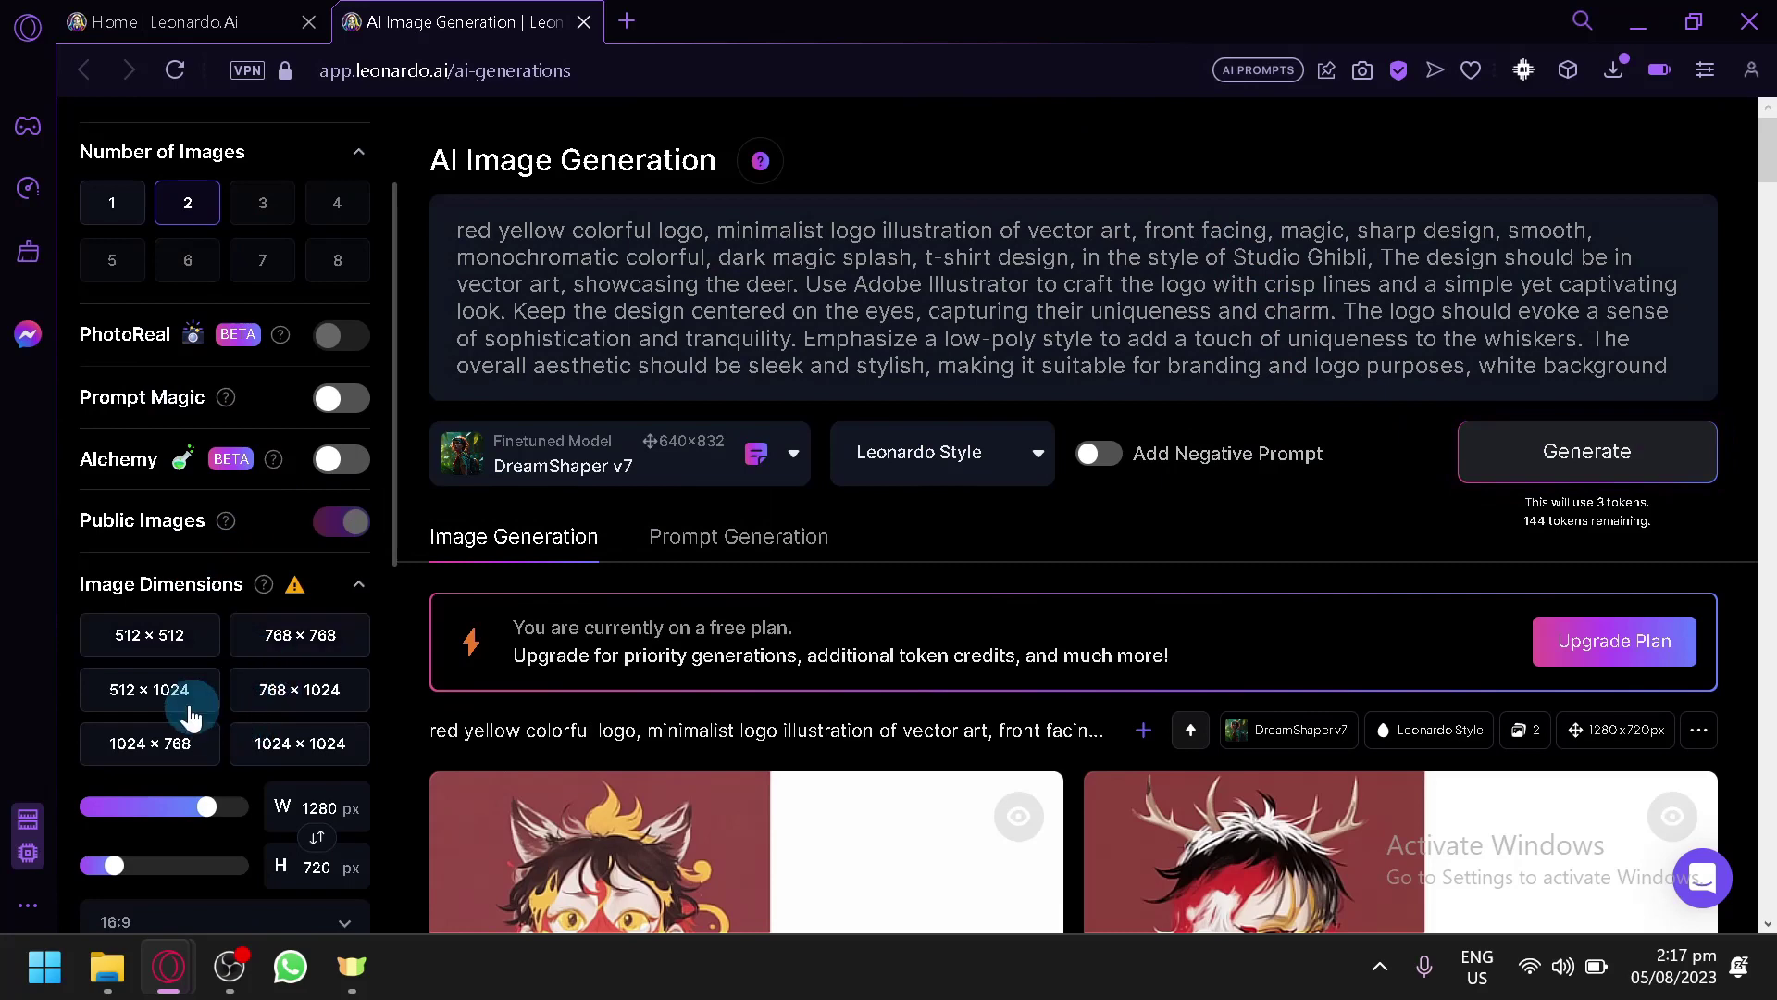
- Set the image dimensions to 768×1024 and generate a new pair of images
scroll(240, 667, down, 8)
scroll(185, 620, up, 10)
scroll(241, 657, down, 2)
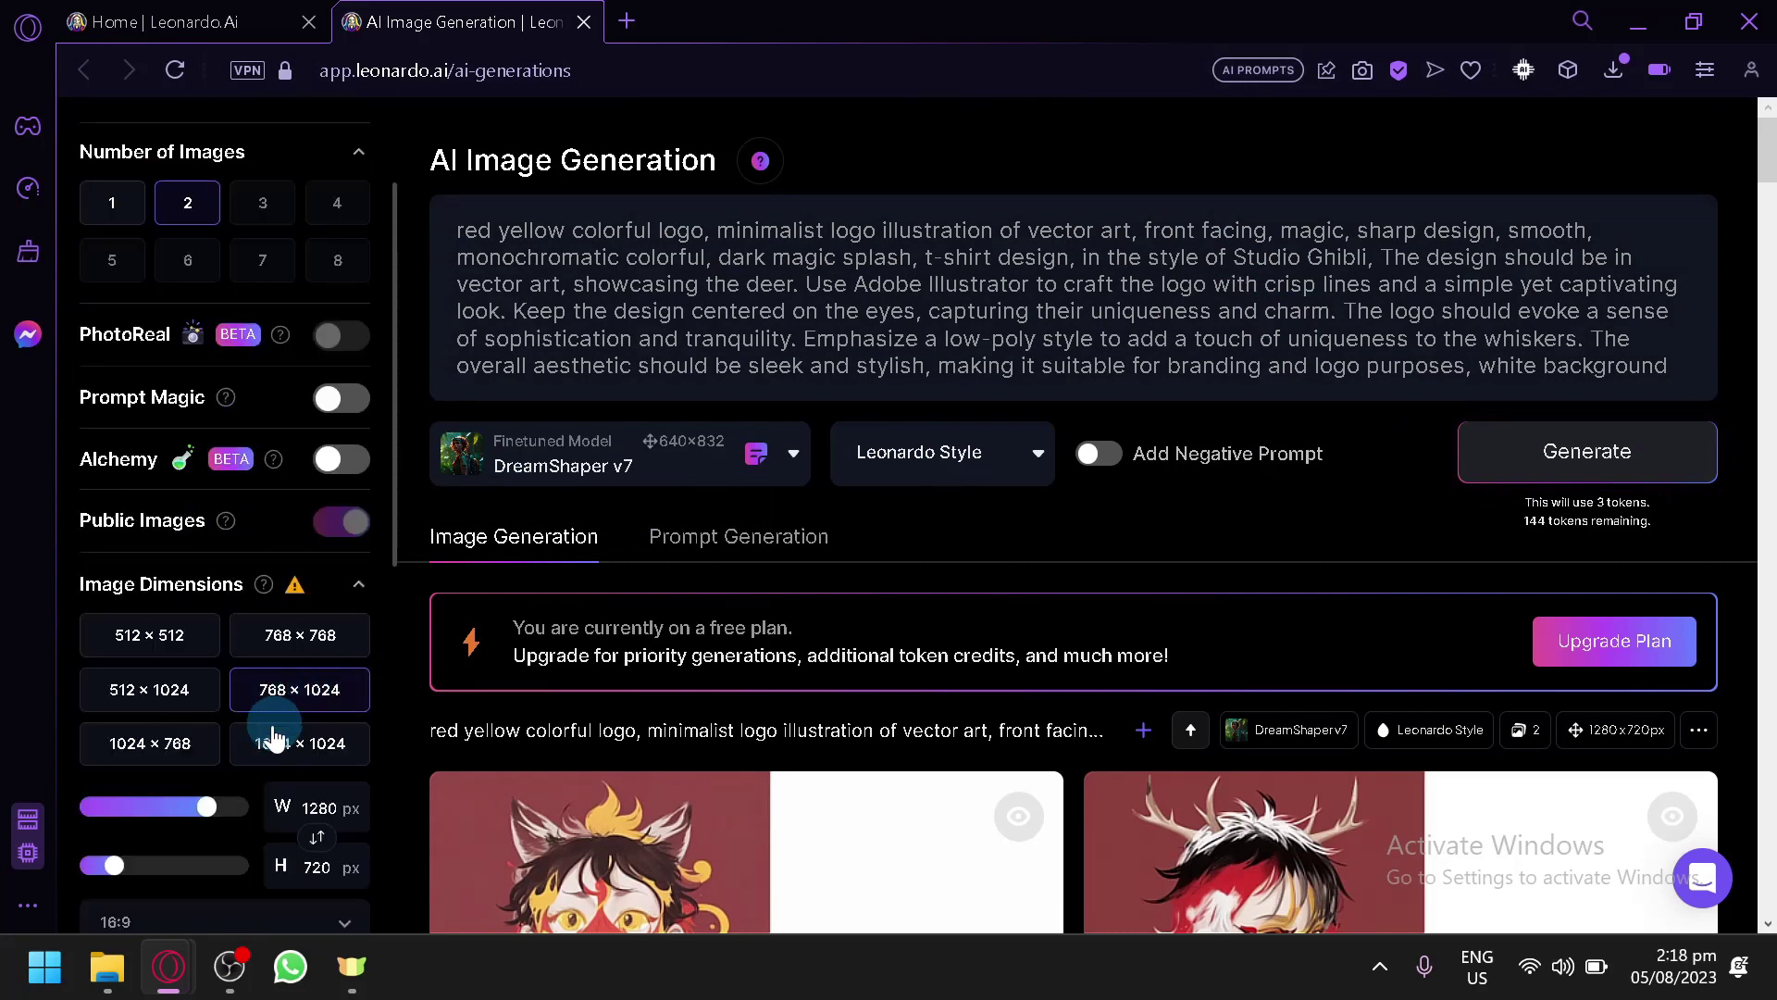
click(294, 692)
scroll(275, 666, down, 4)
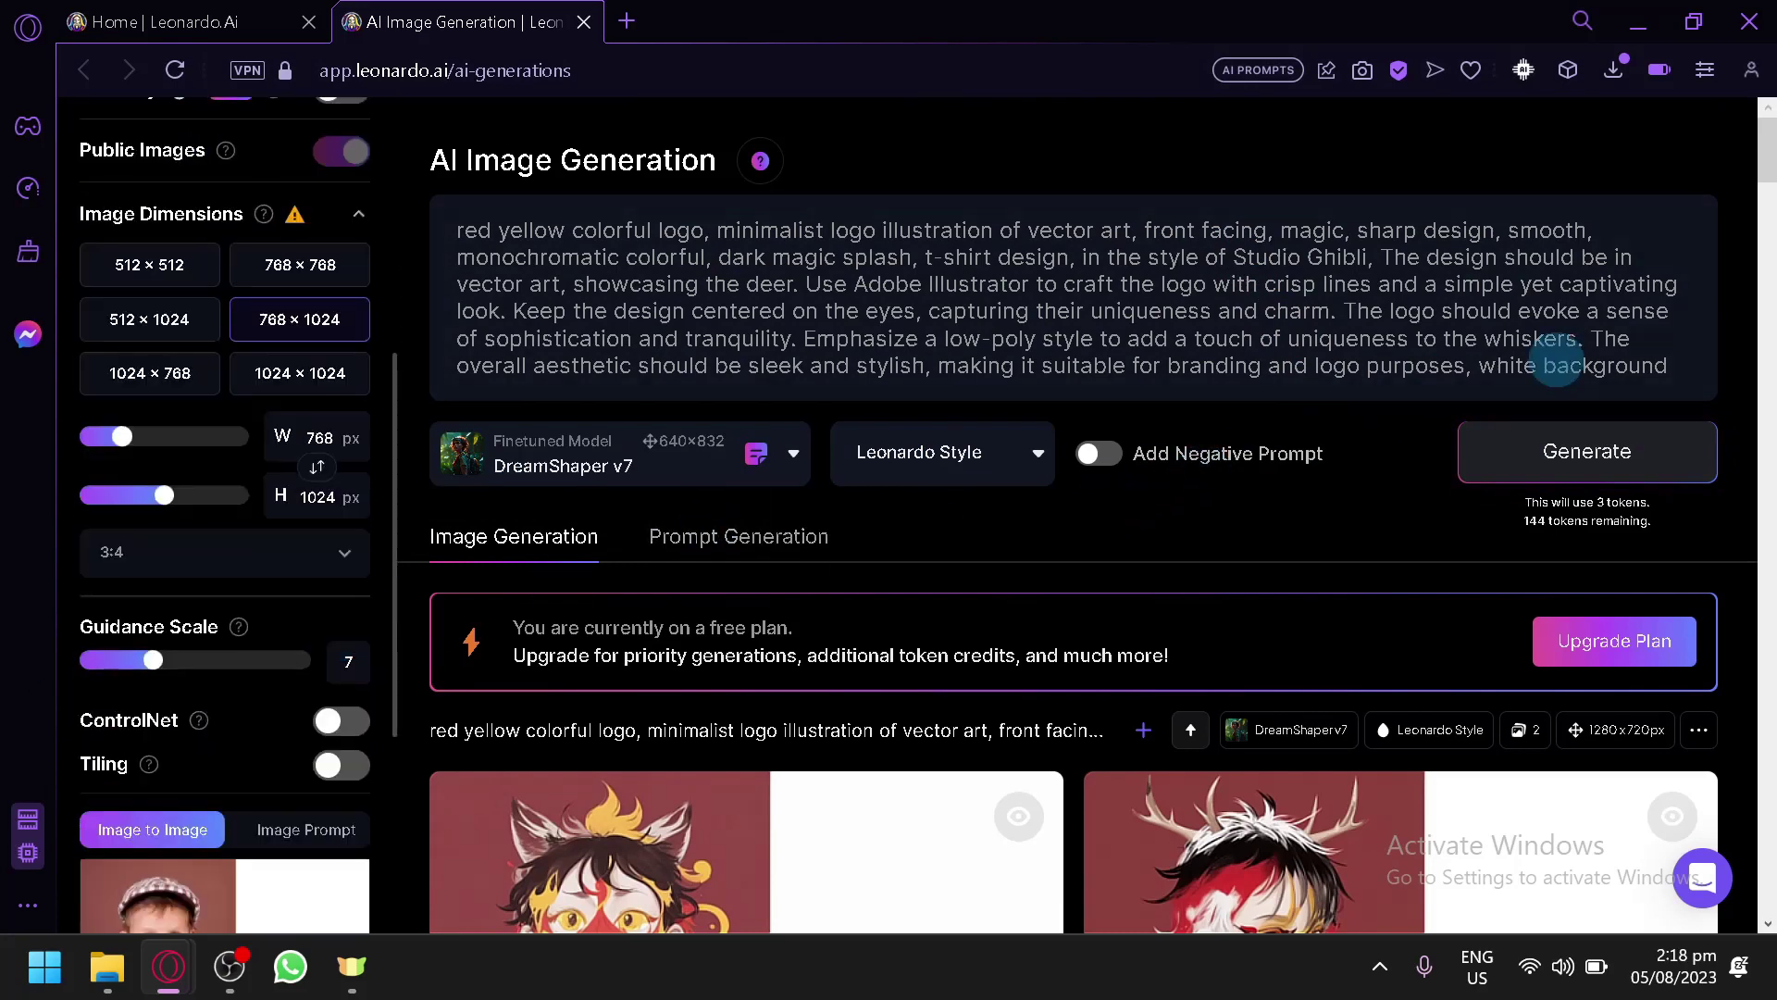
click(1578, 446)
scroll(1297, 485, down, 5)
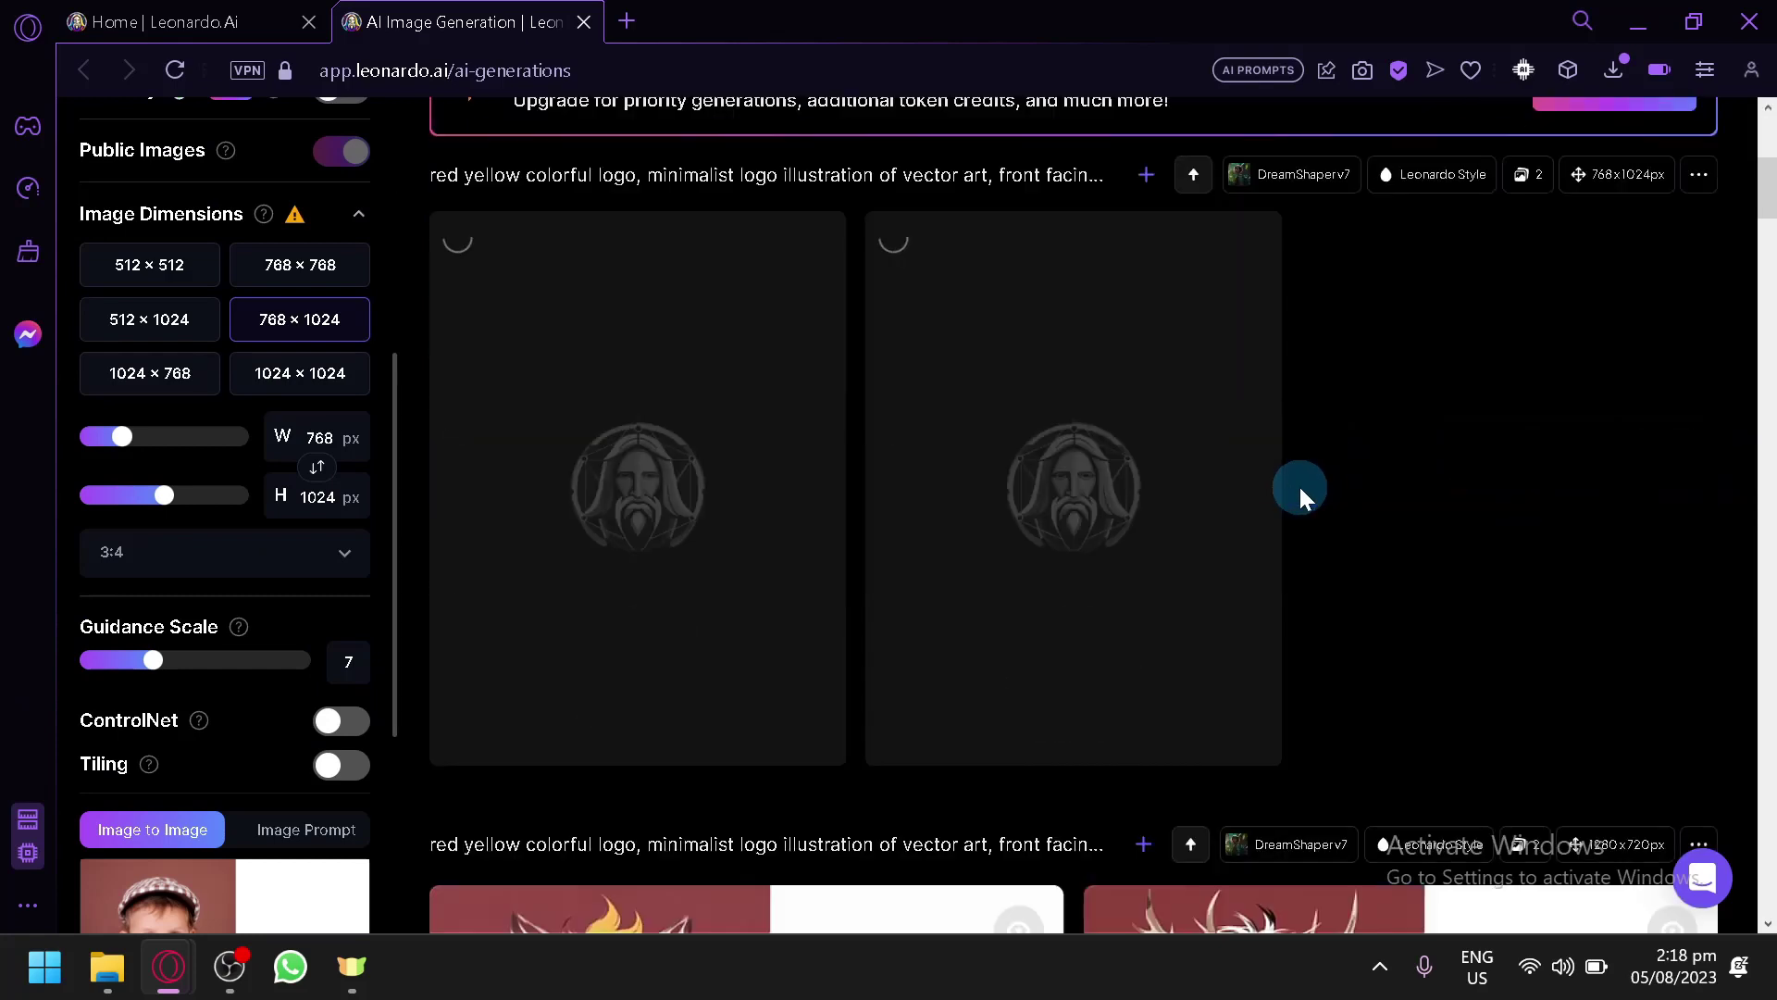
scroll(1298, 485, down, 4)
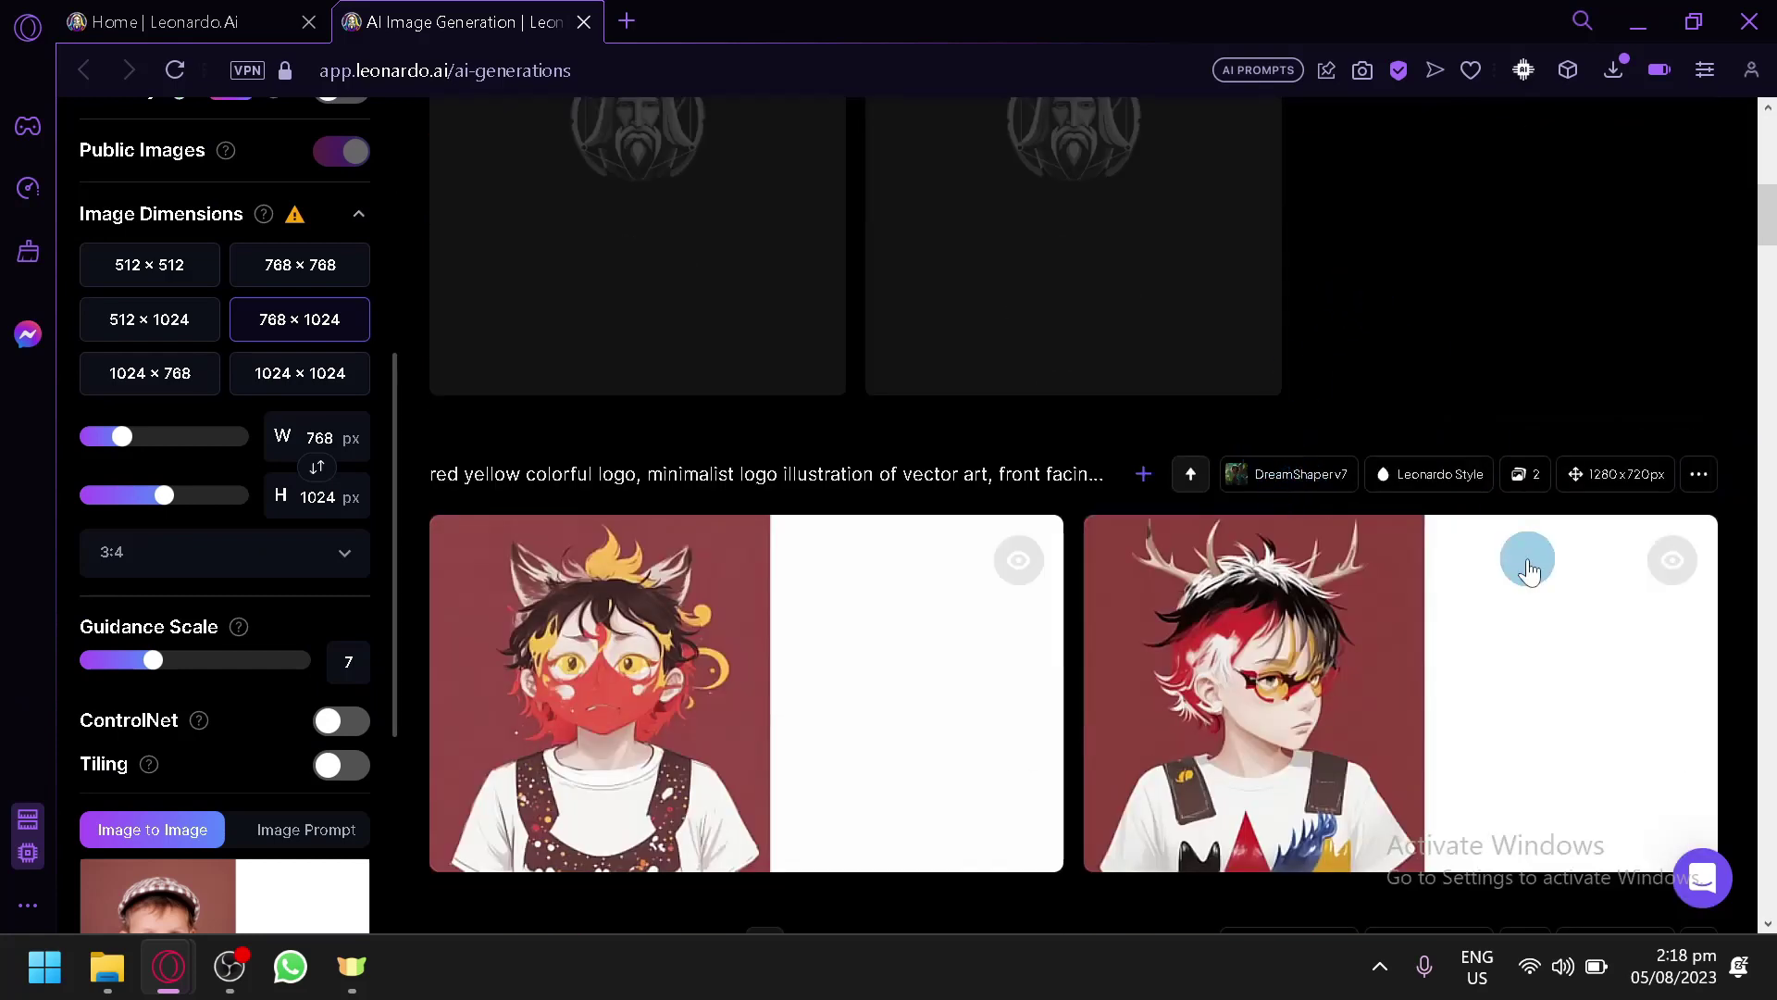
mouse_move(1092, 614)
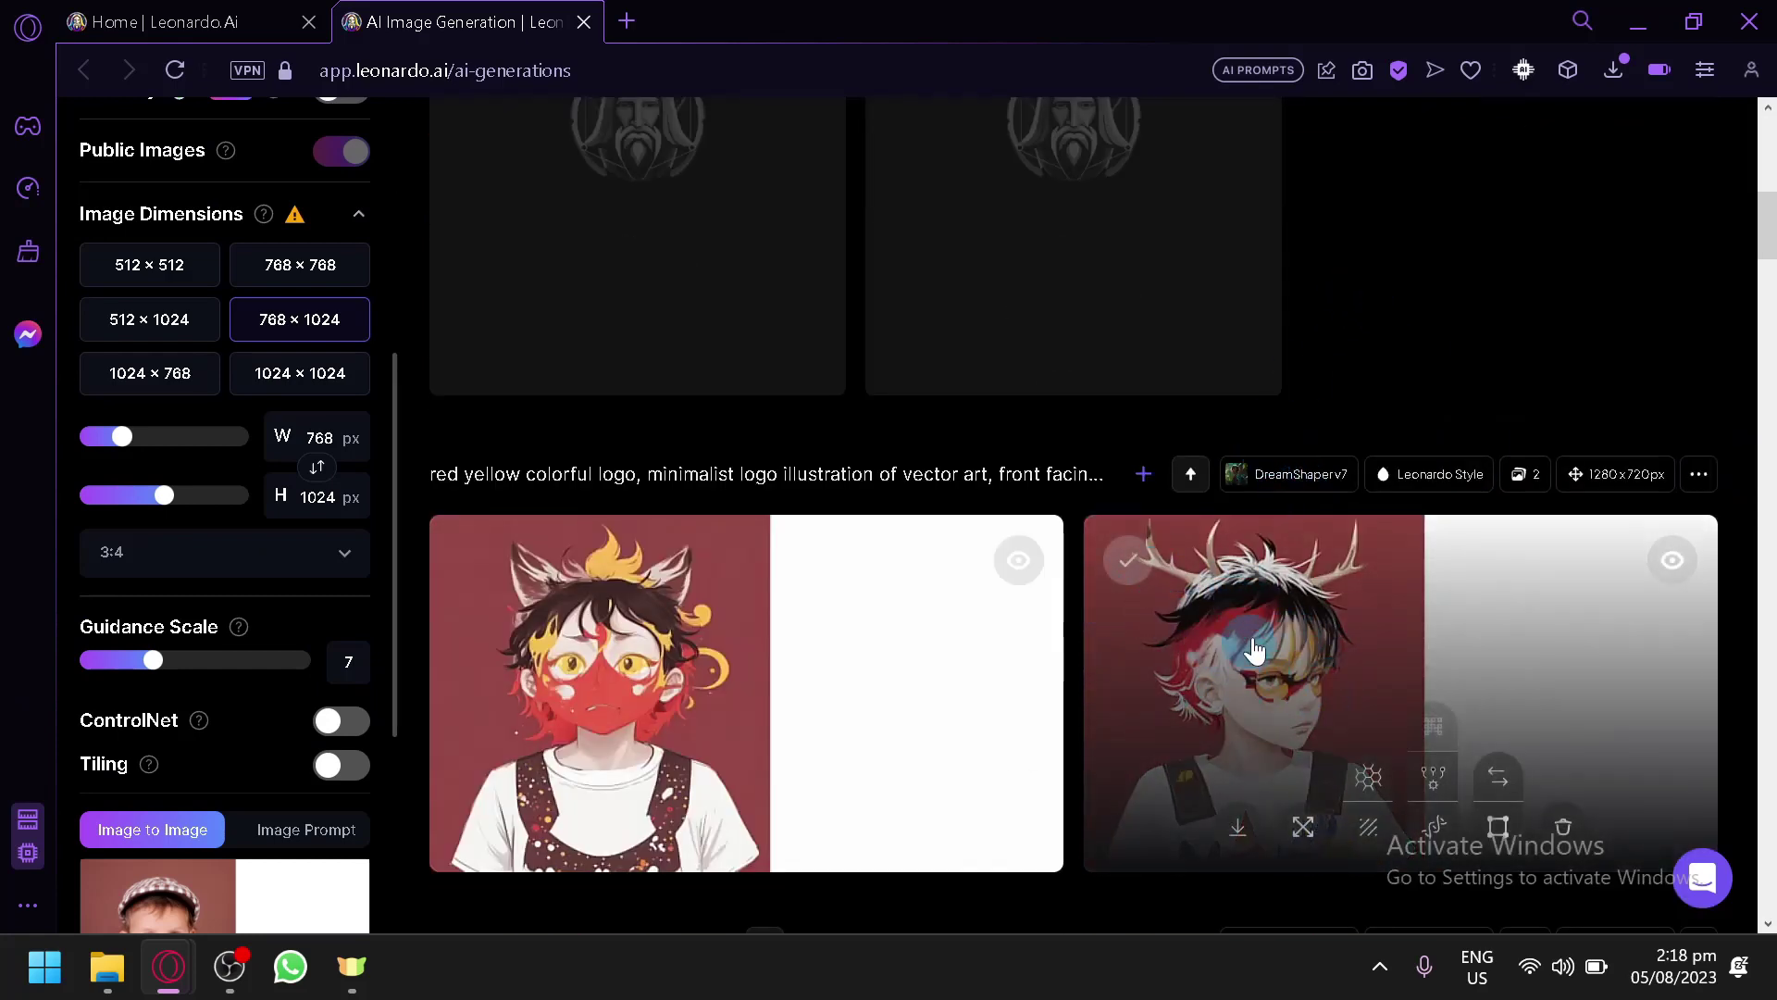
scroll(671, 358, up, 4)
- Close the cat image details, browse Recent Creations, and open the Greek god statue image's details
click(148, 18)
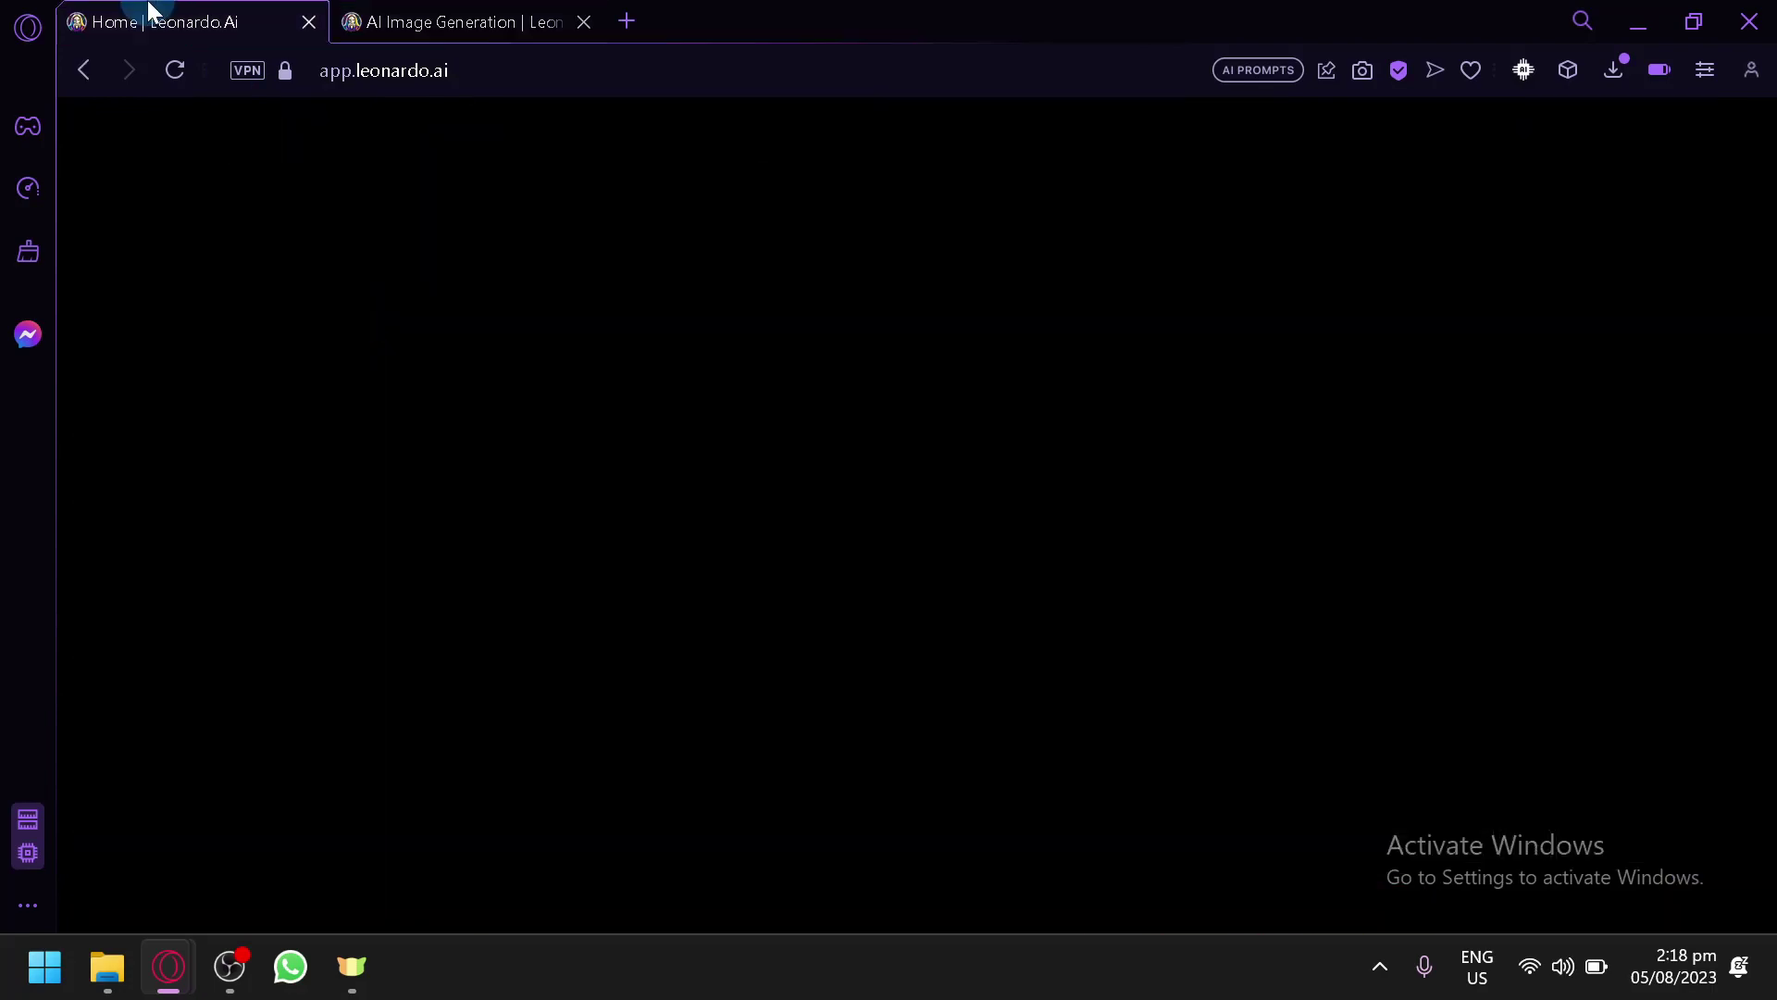
click(1575, 413)
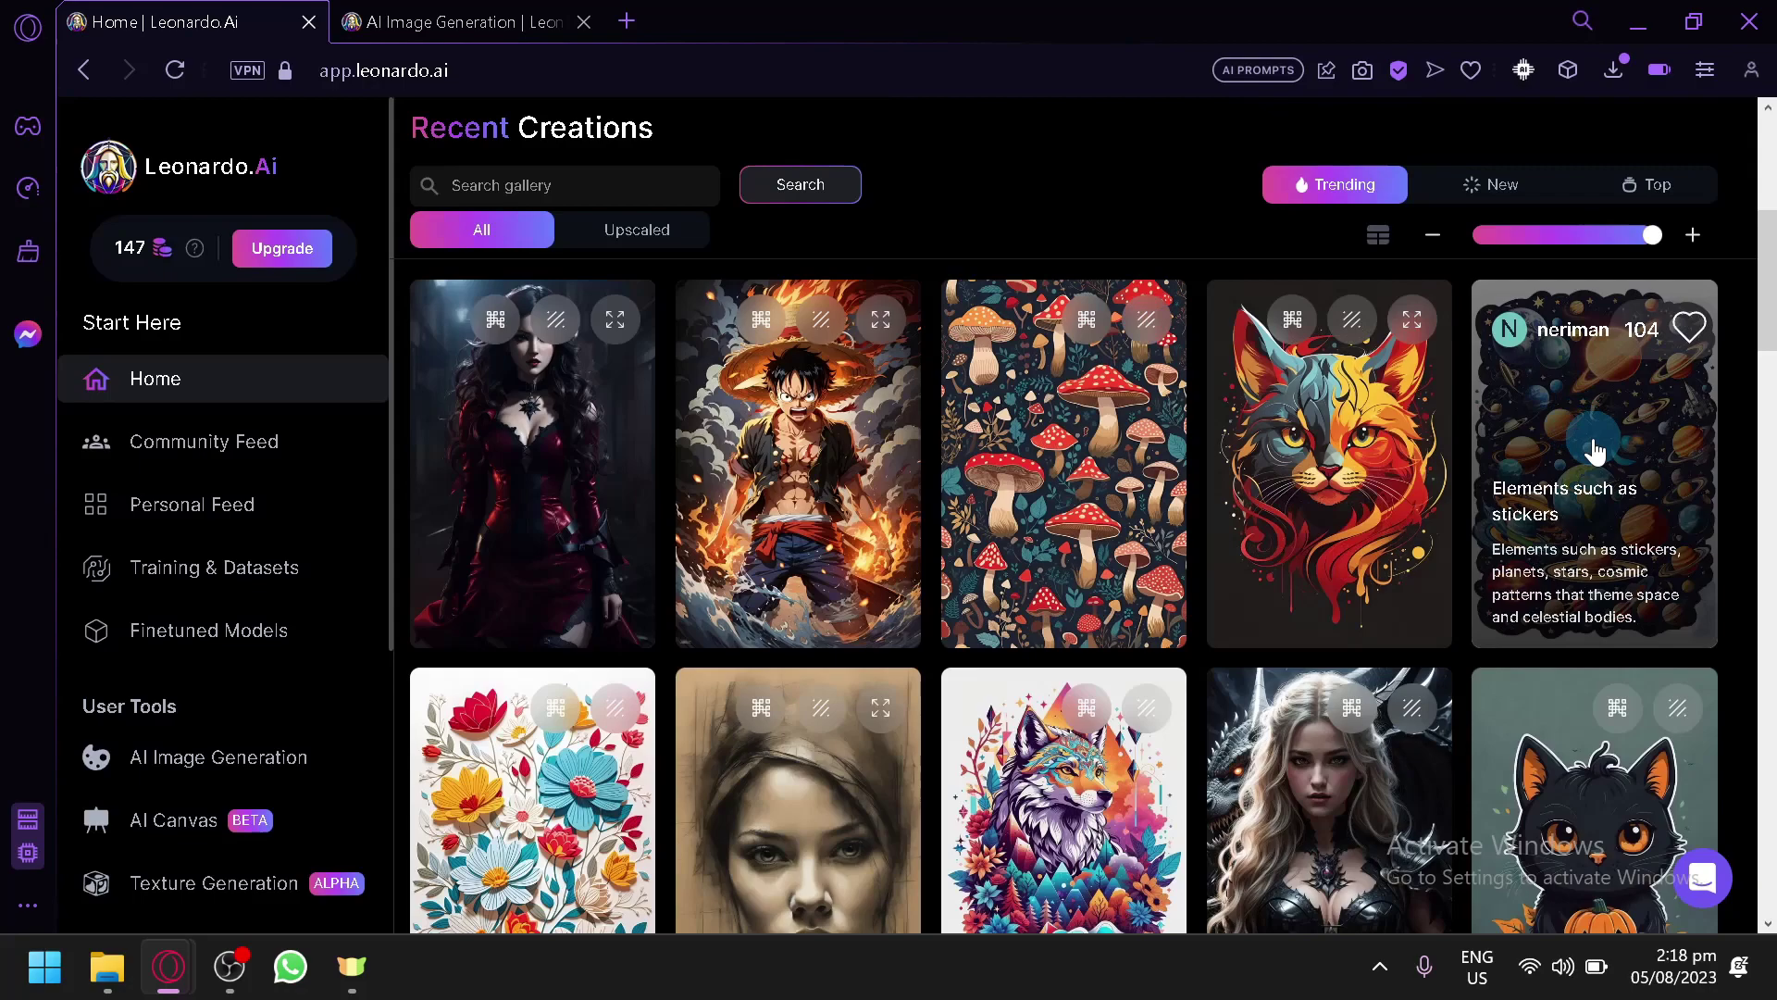
click(1592, 444)
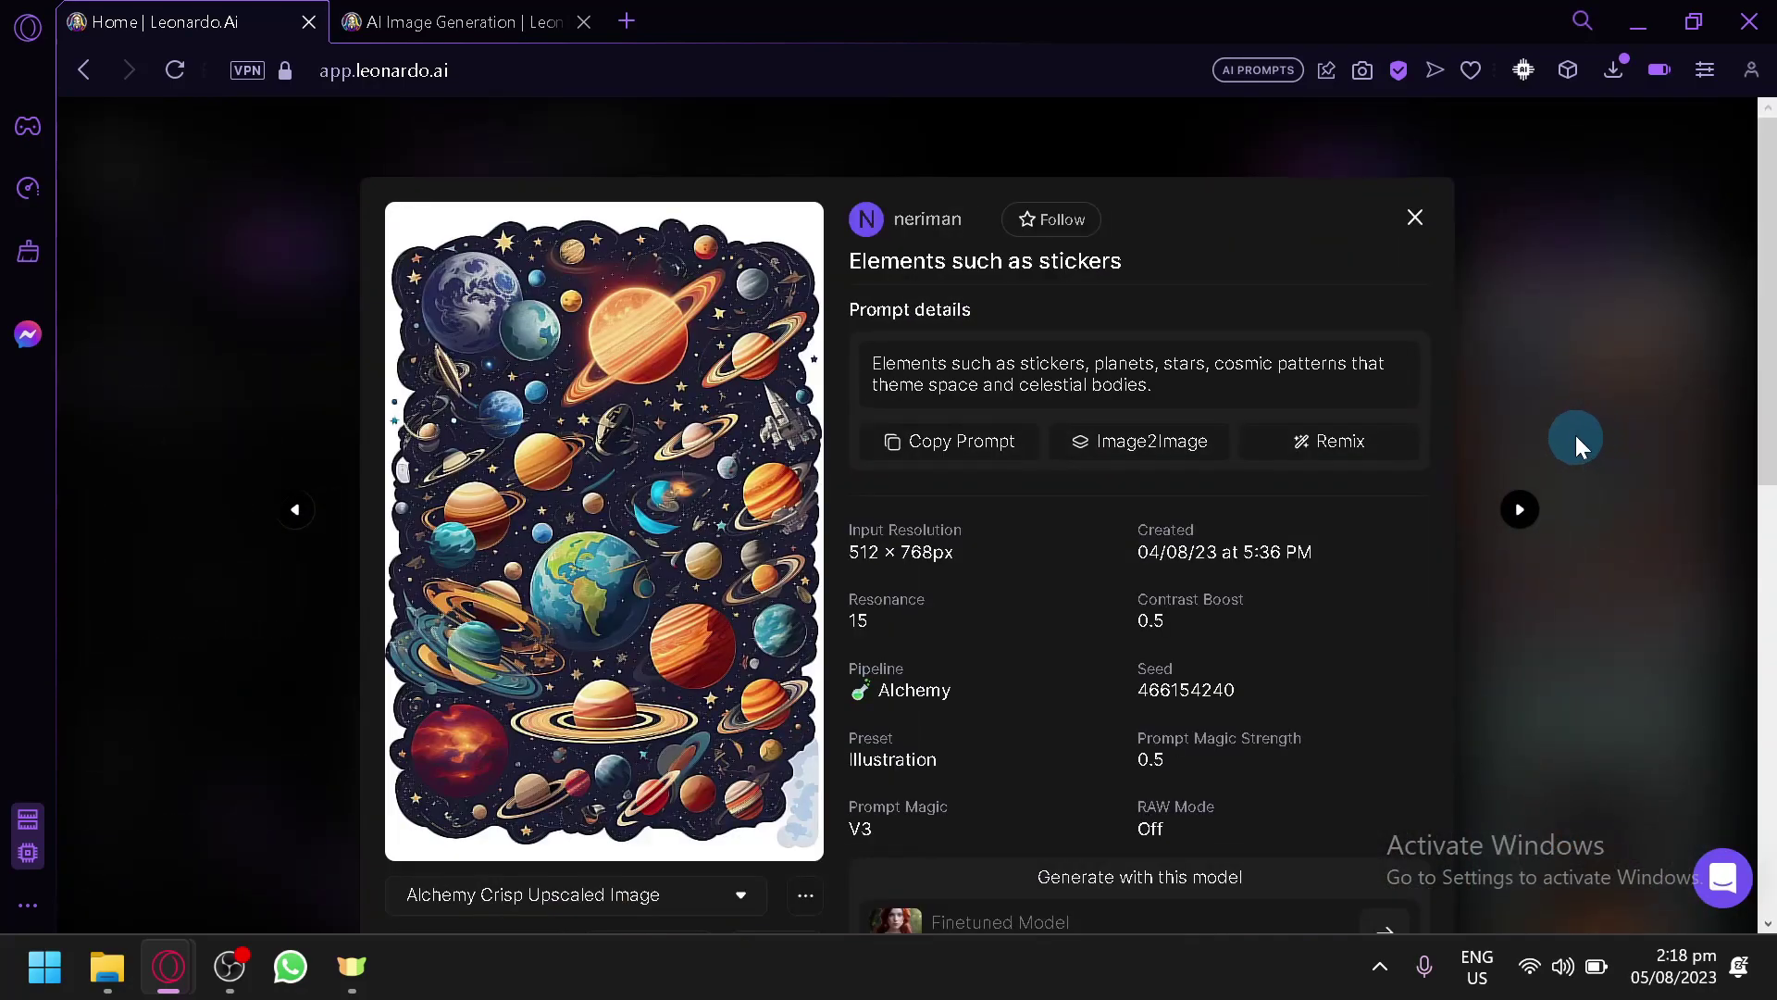
click(1594, 370)
scroll(859, 757, down, 5)
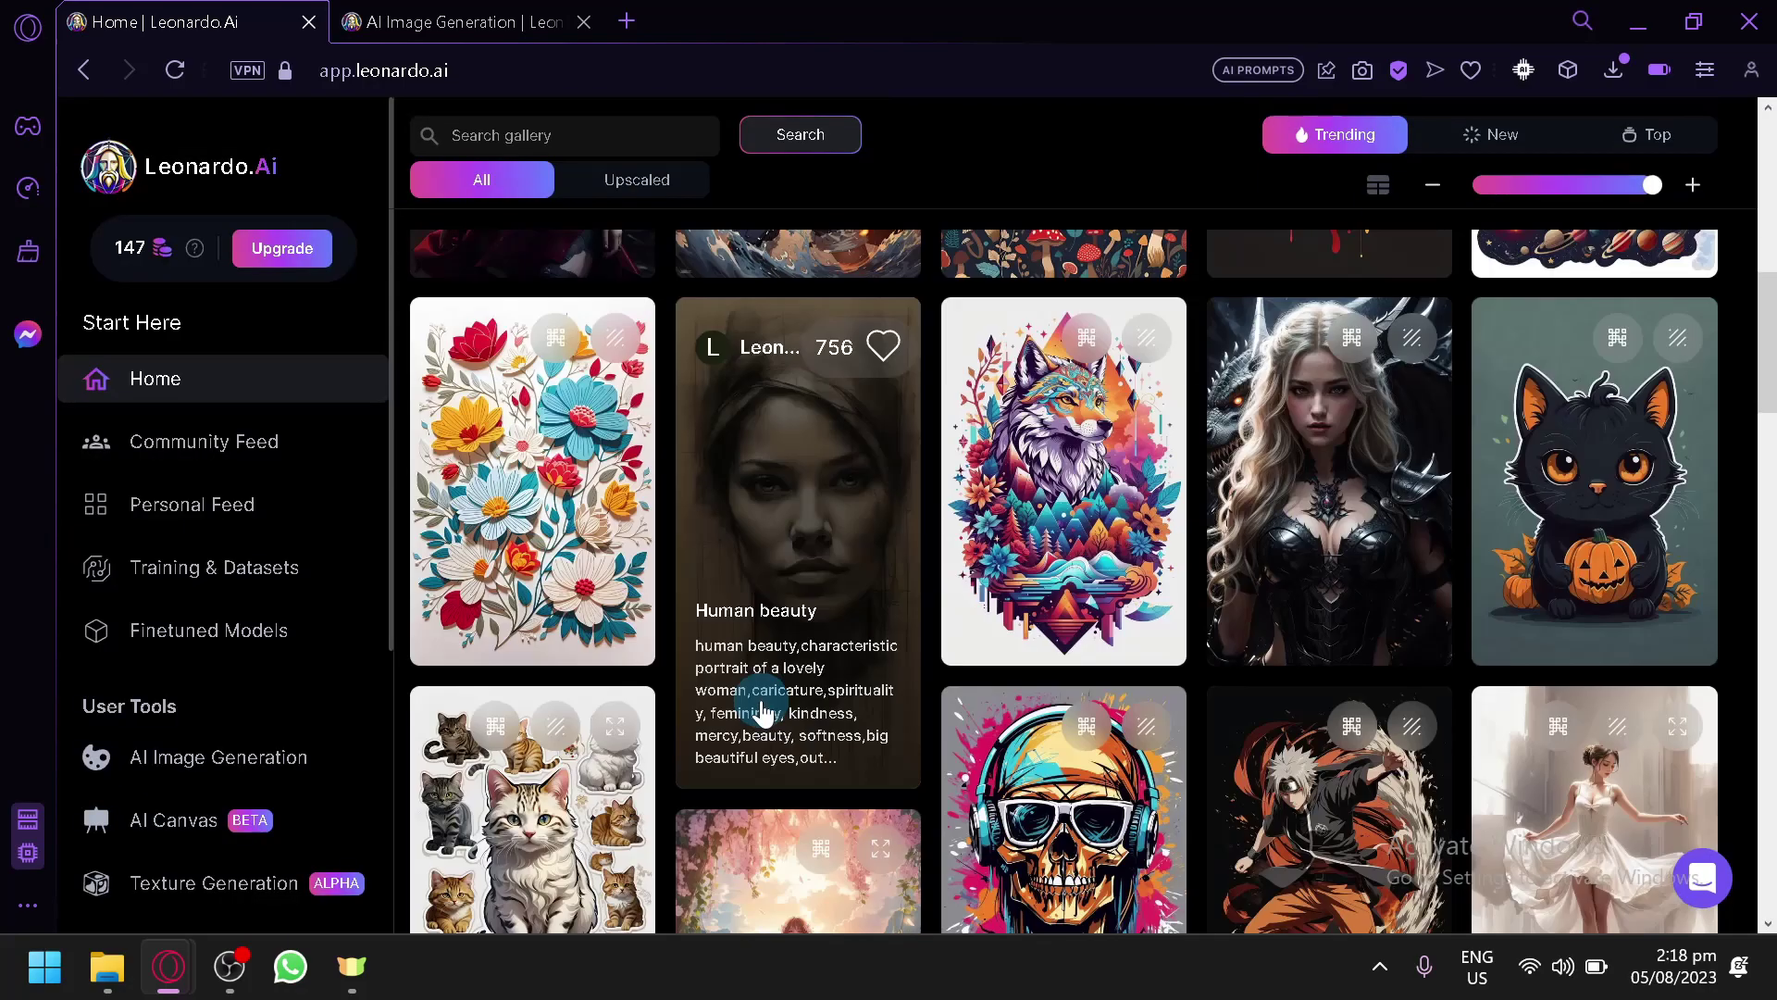
scroll(1064, 722, down, 2)
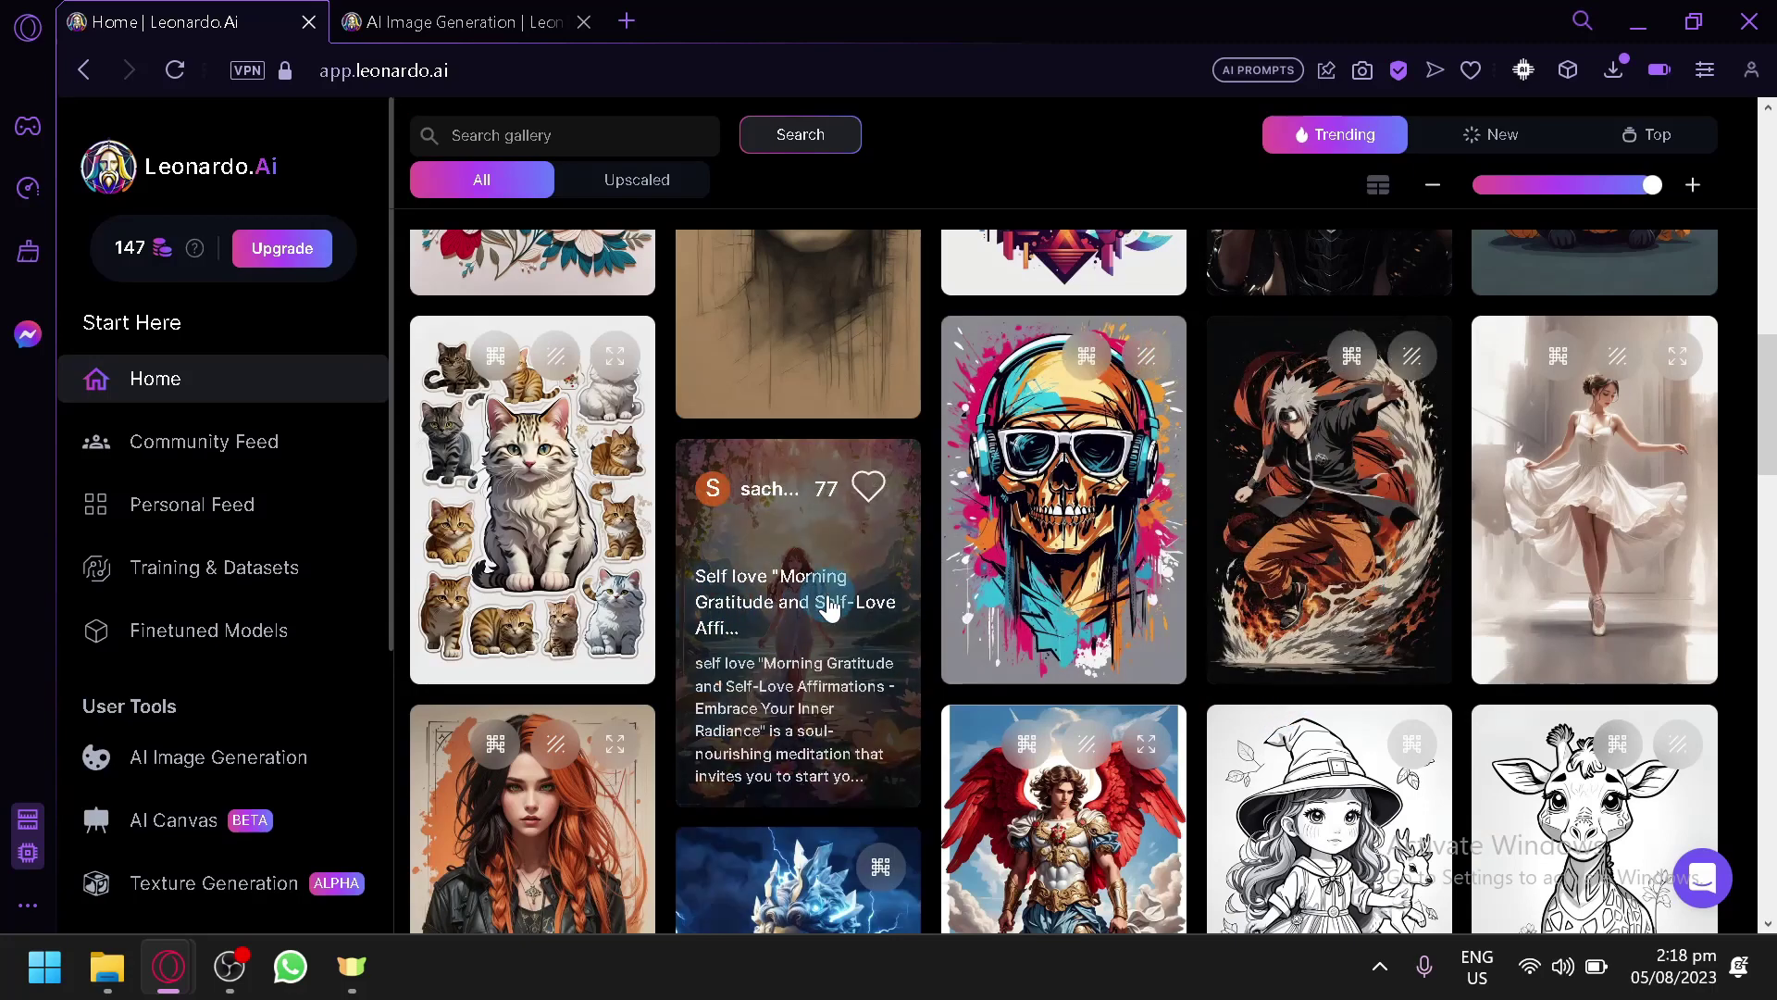
scroll(828, 606, down, 2)
scroll(828, 606, down, 2)
click(829, 607)
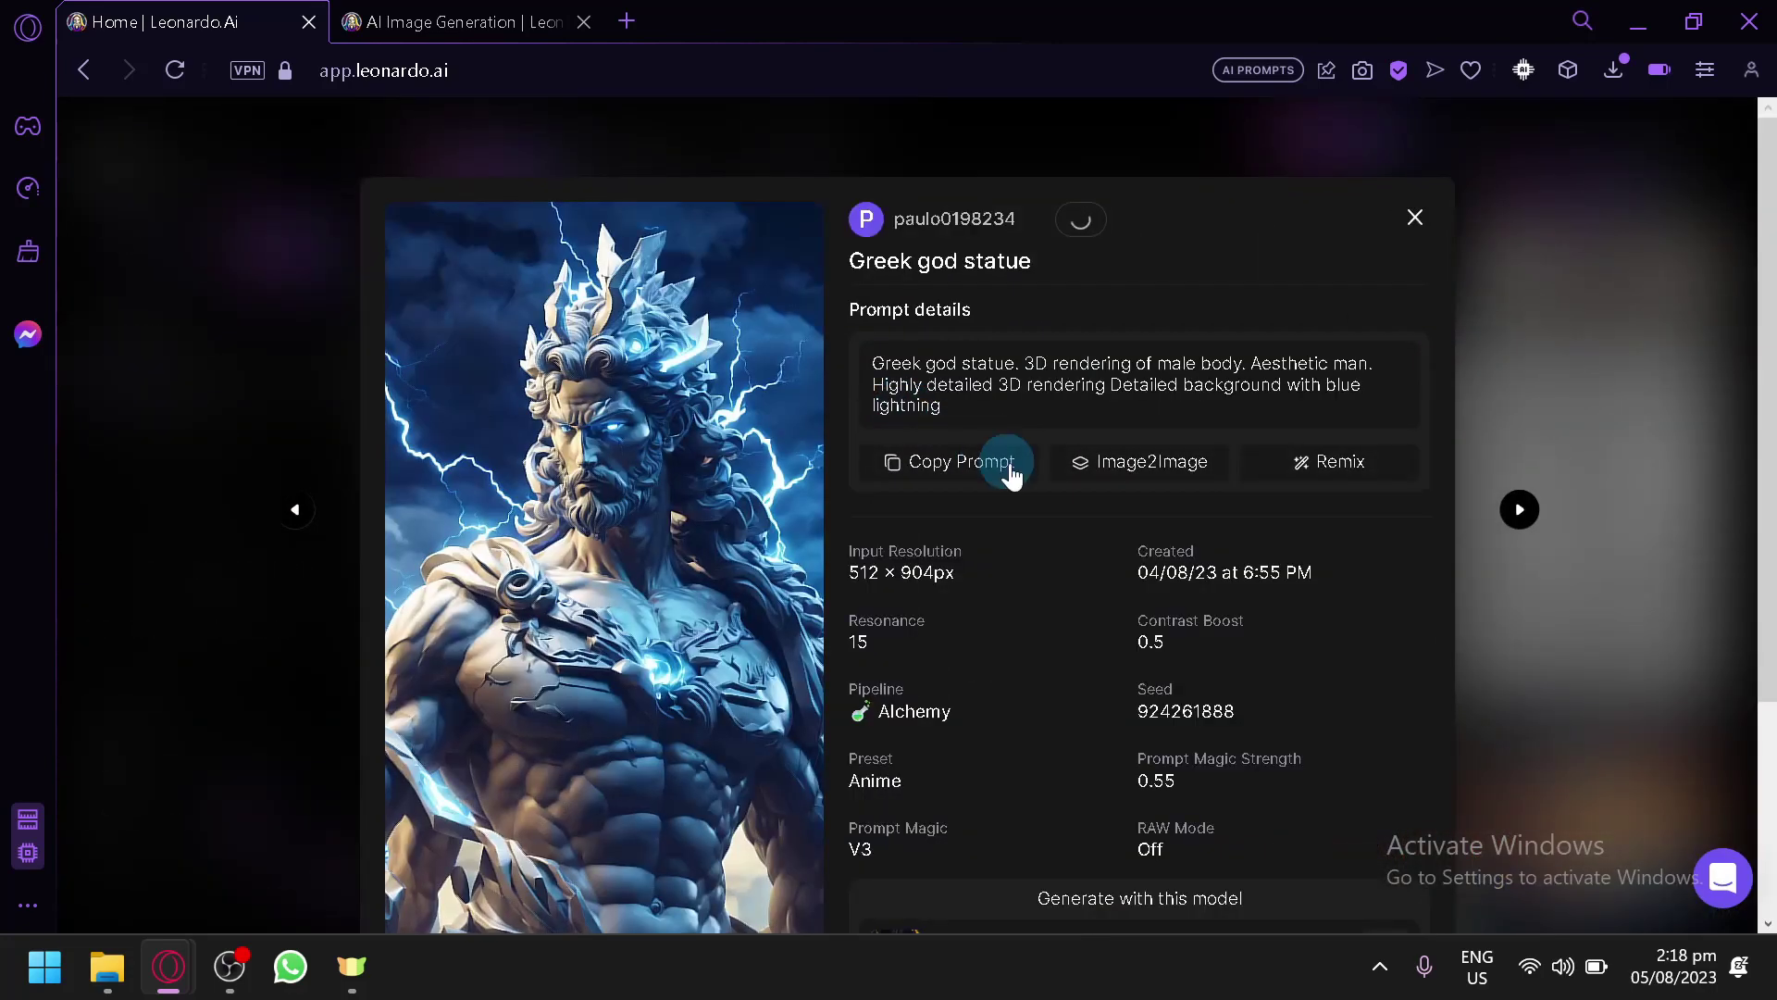
click(404, 11)
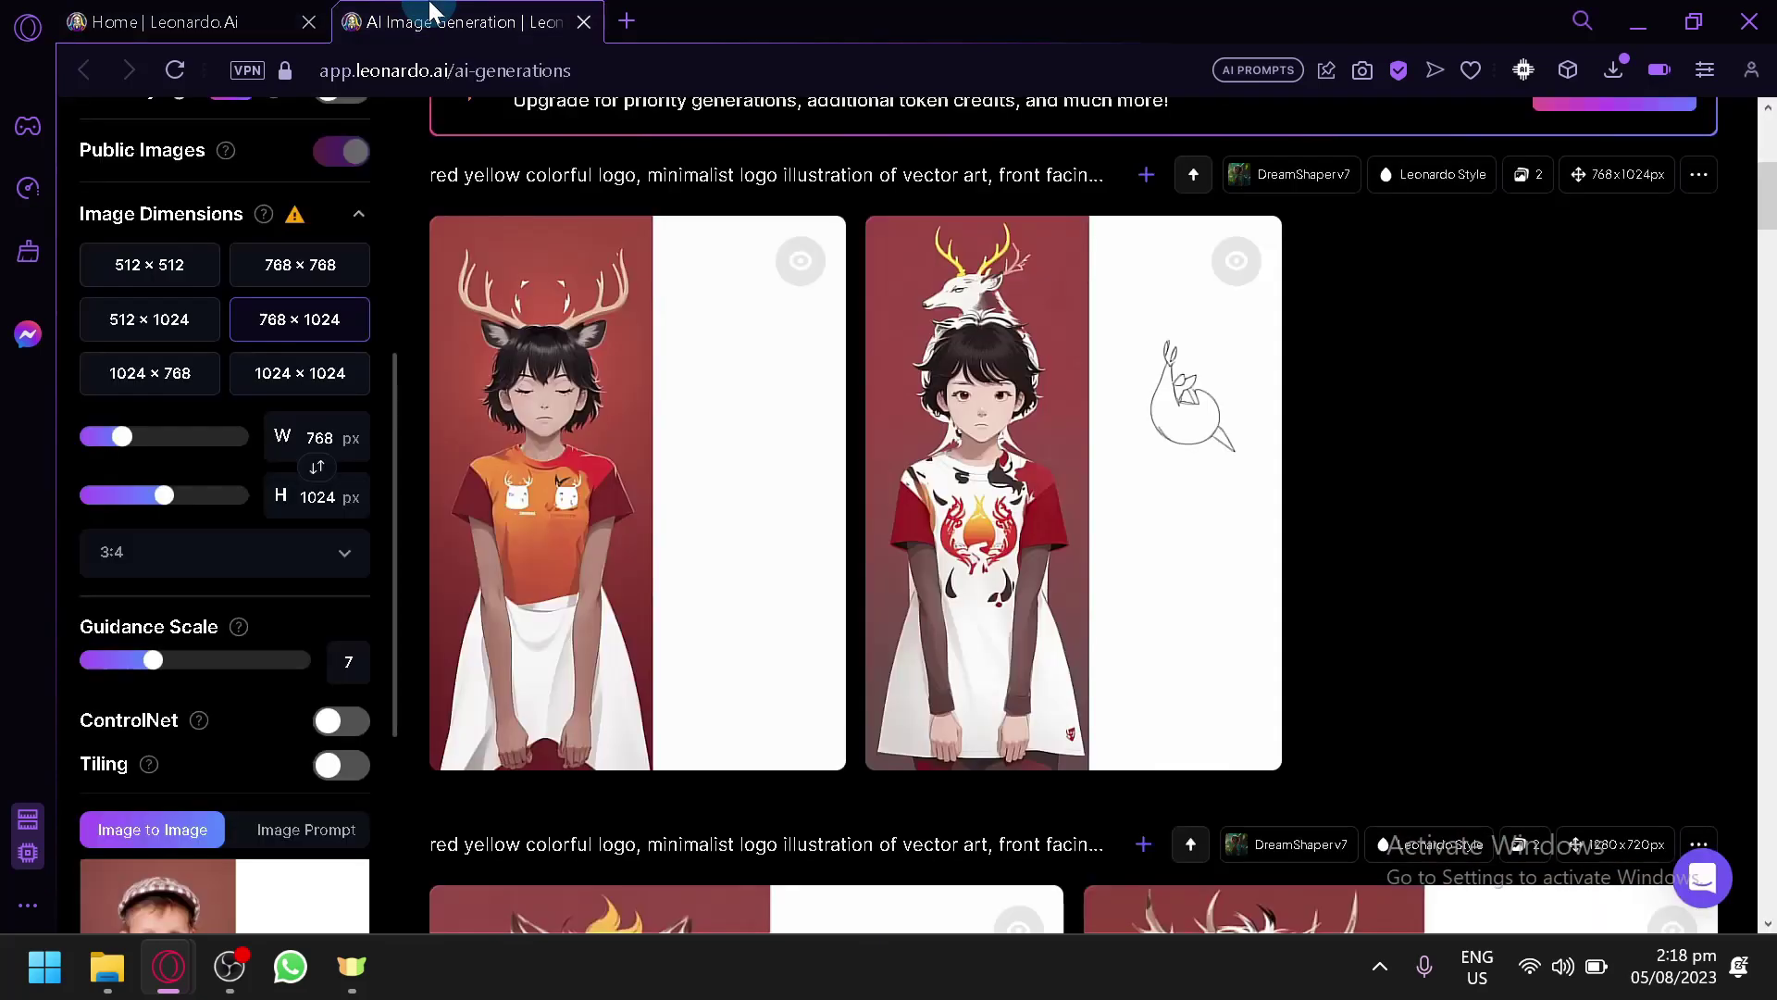
scroll(379, 741, down, 2)
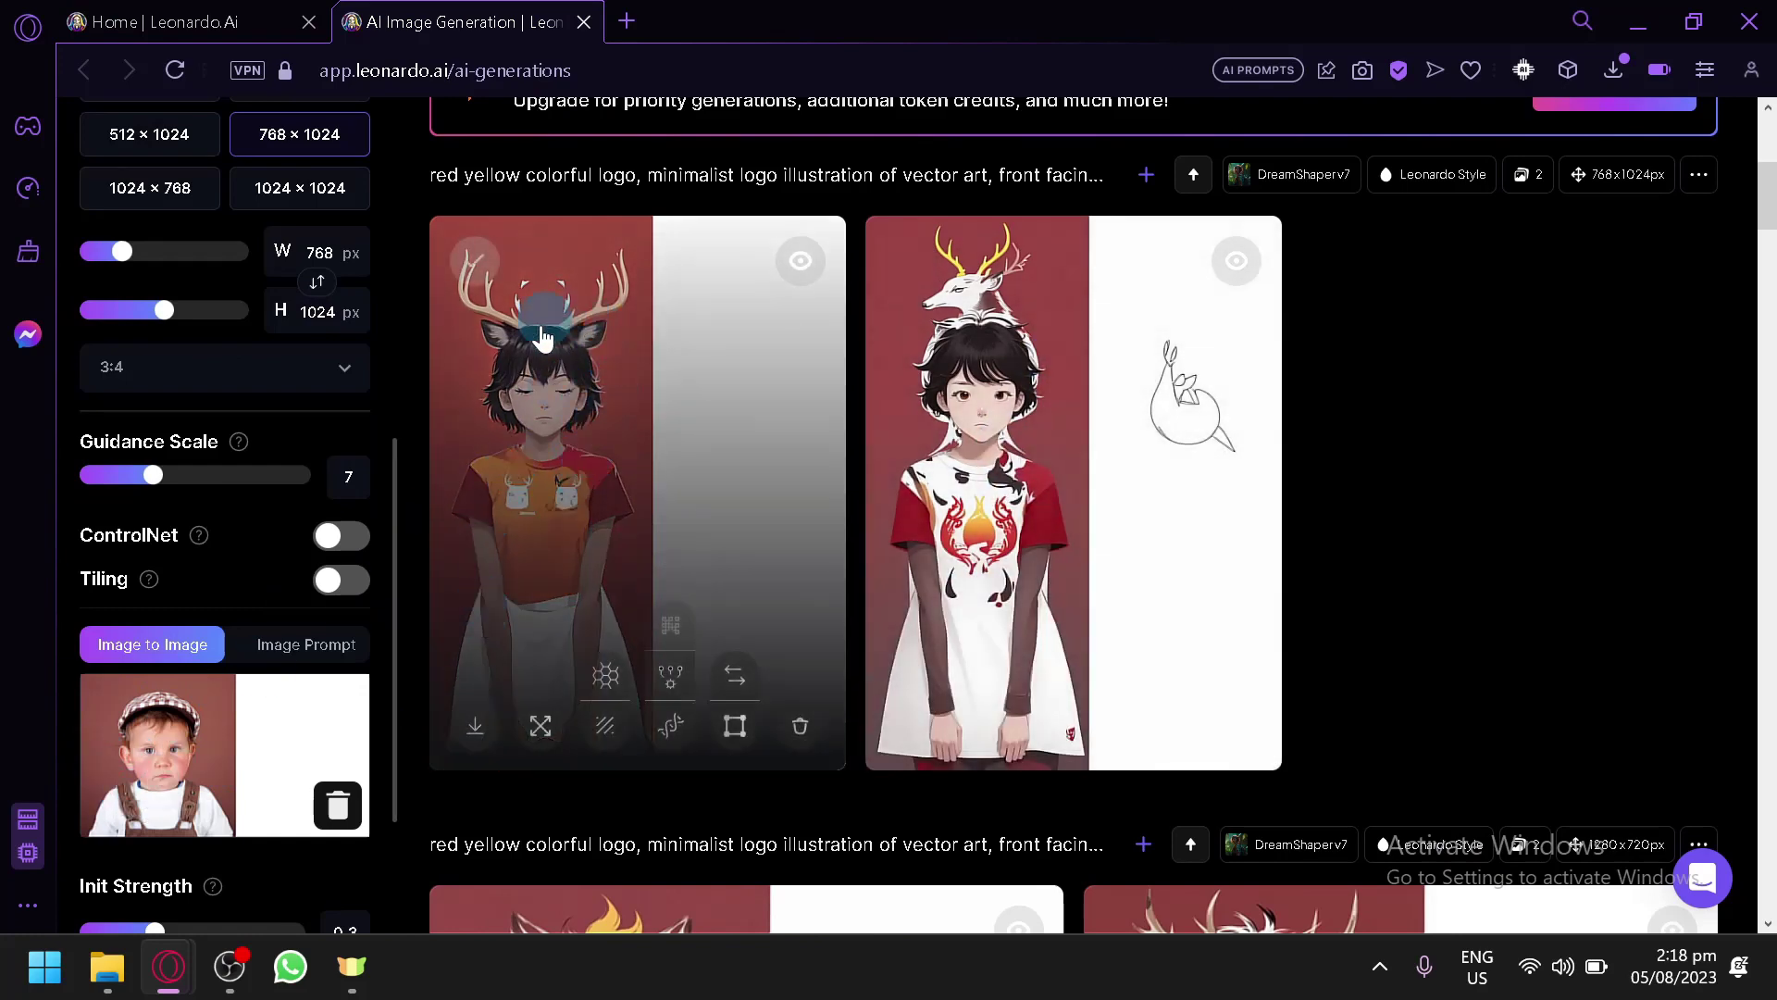
scroll(1492, 493, down, 4)
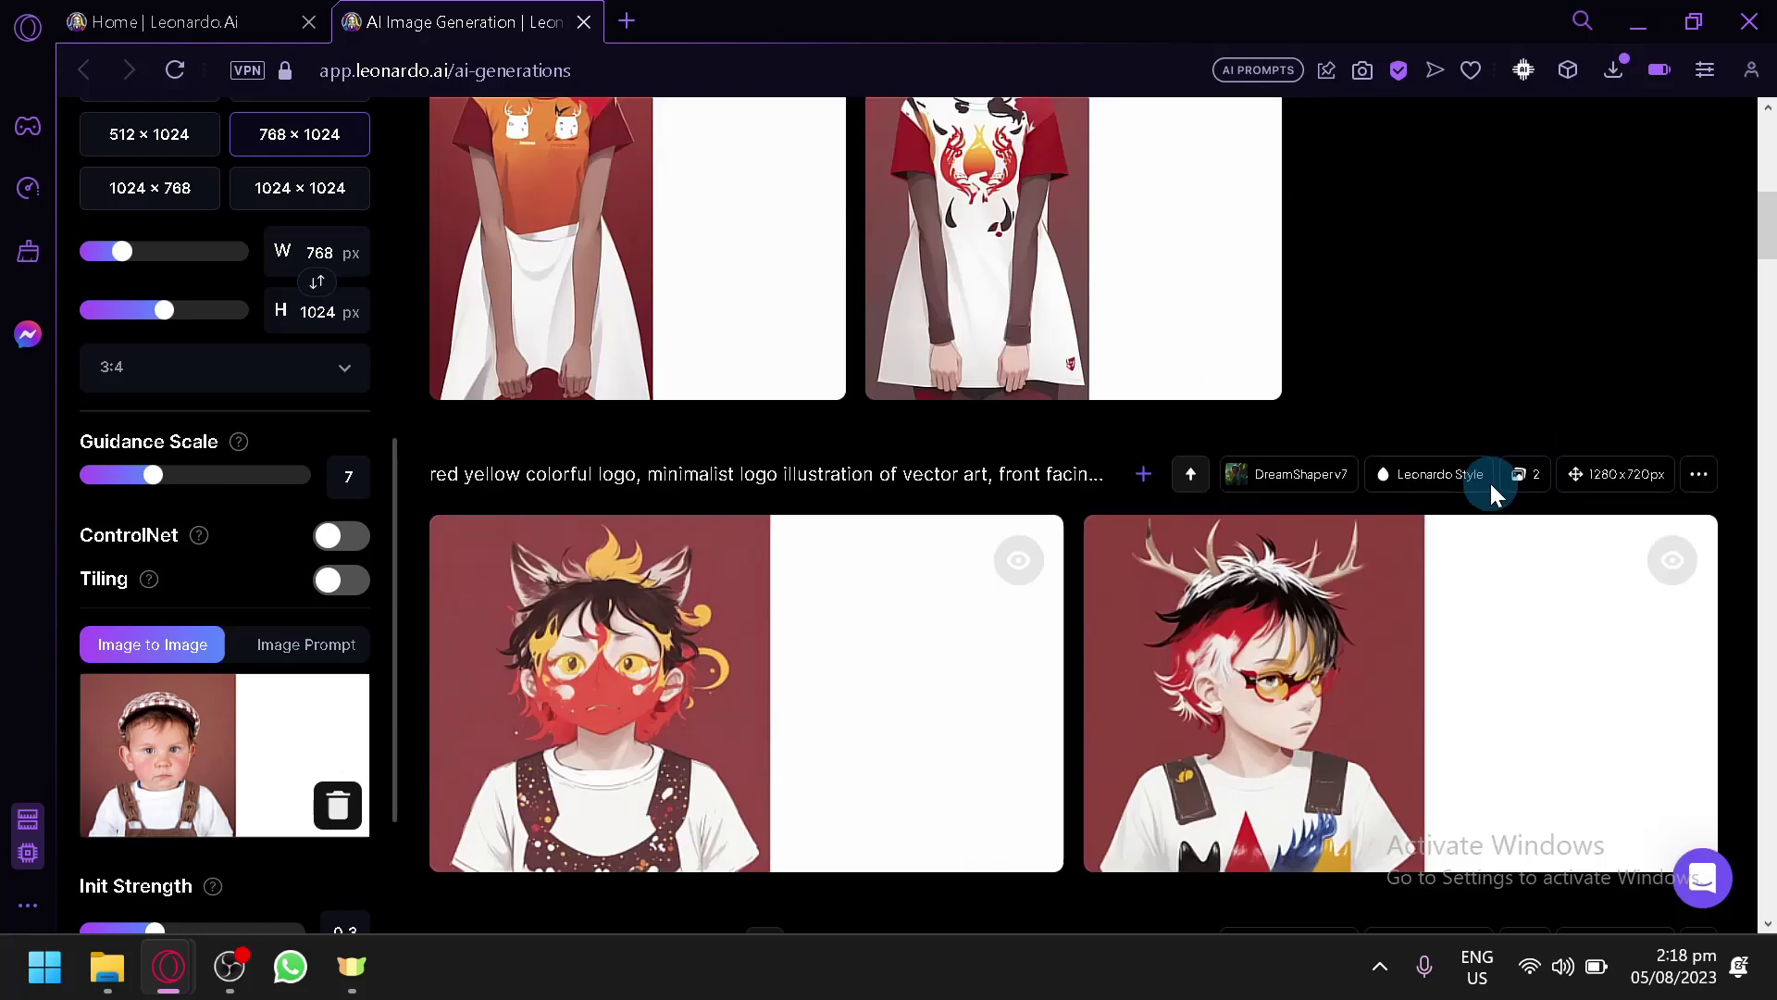
scroll(1490, 481, up, 4)
scroll(1501, 344, down, 2)
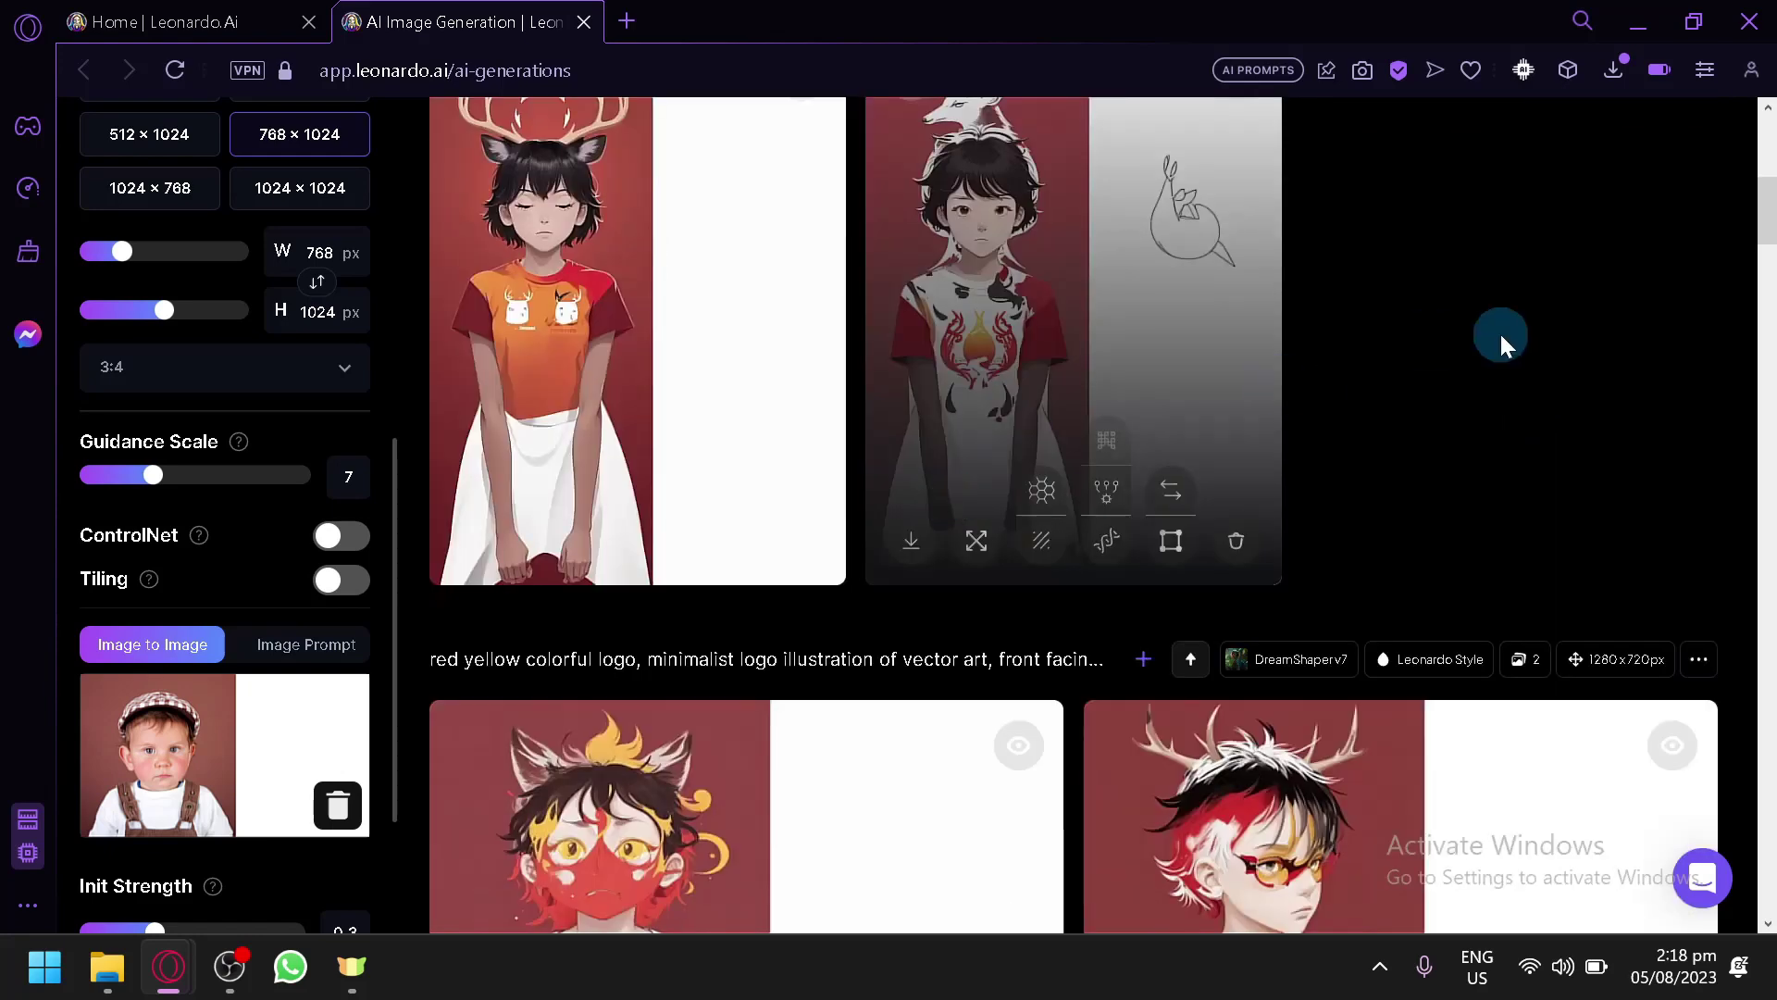
scroll(1157, 731, down, 4)
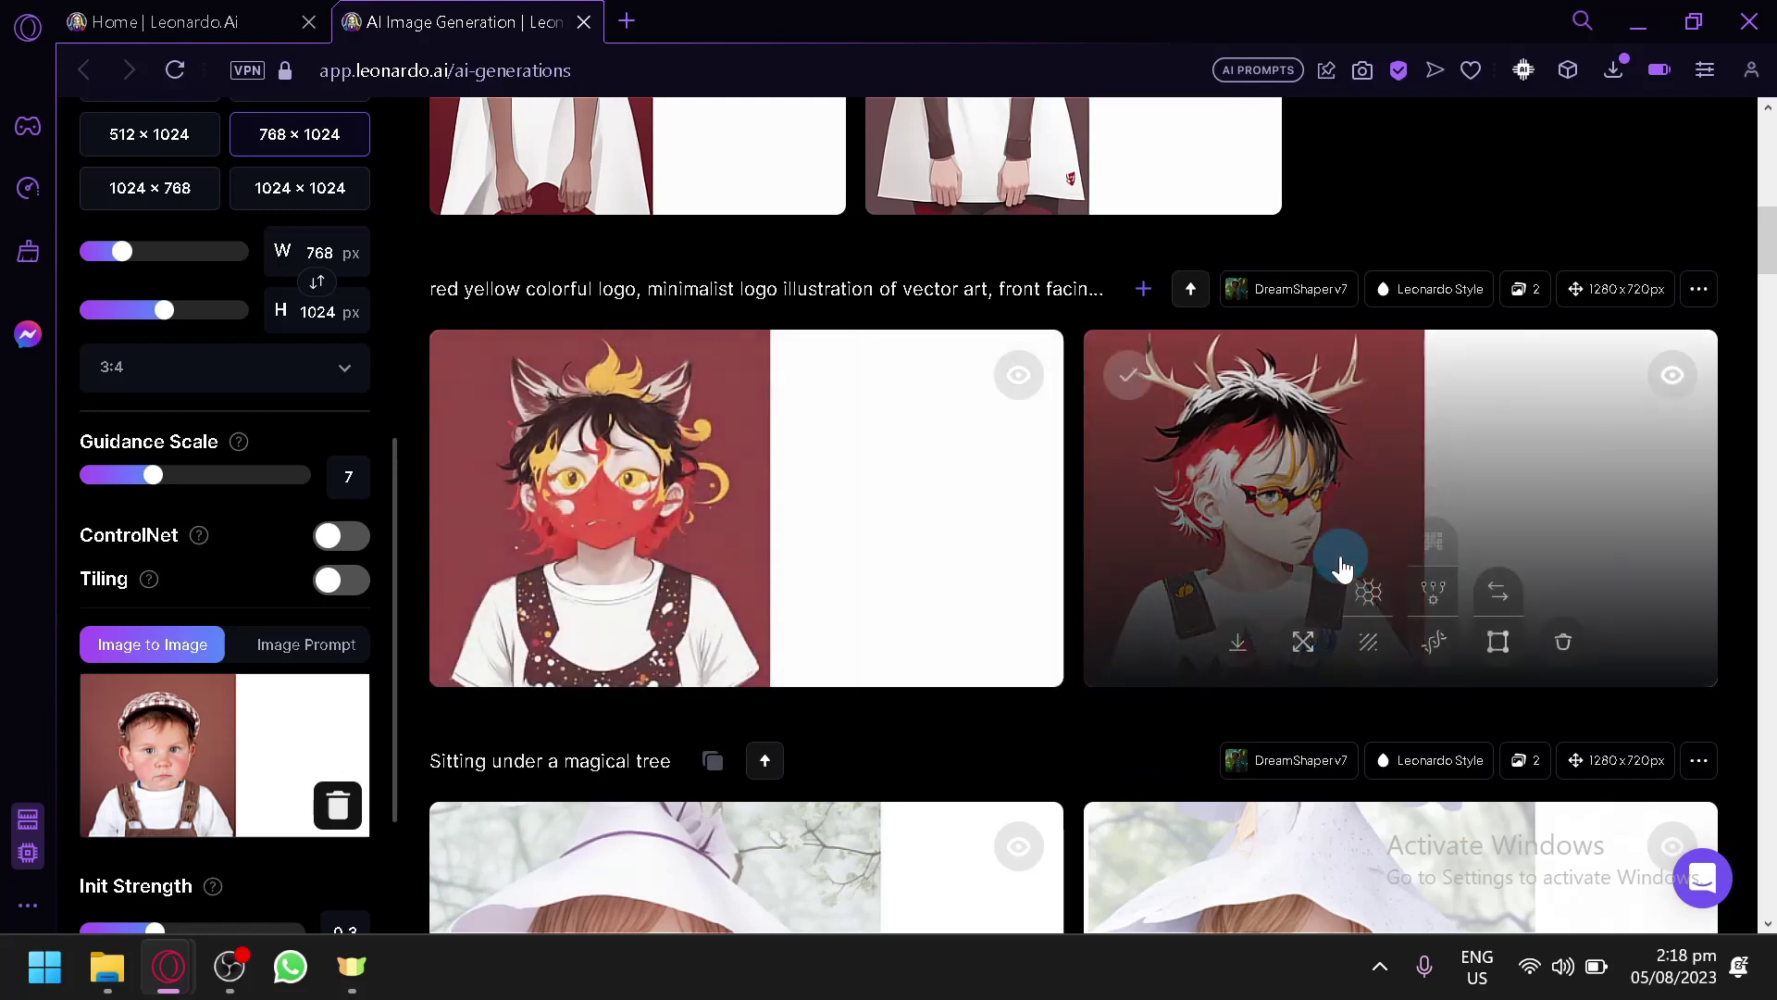
scroll(1314, 592, up, 6)
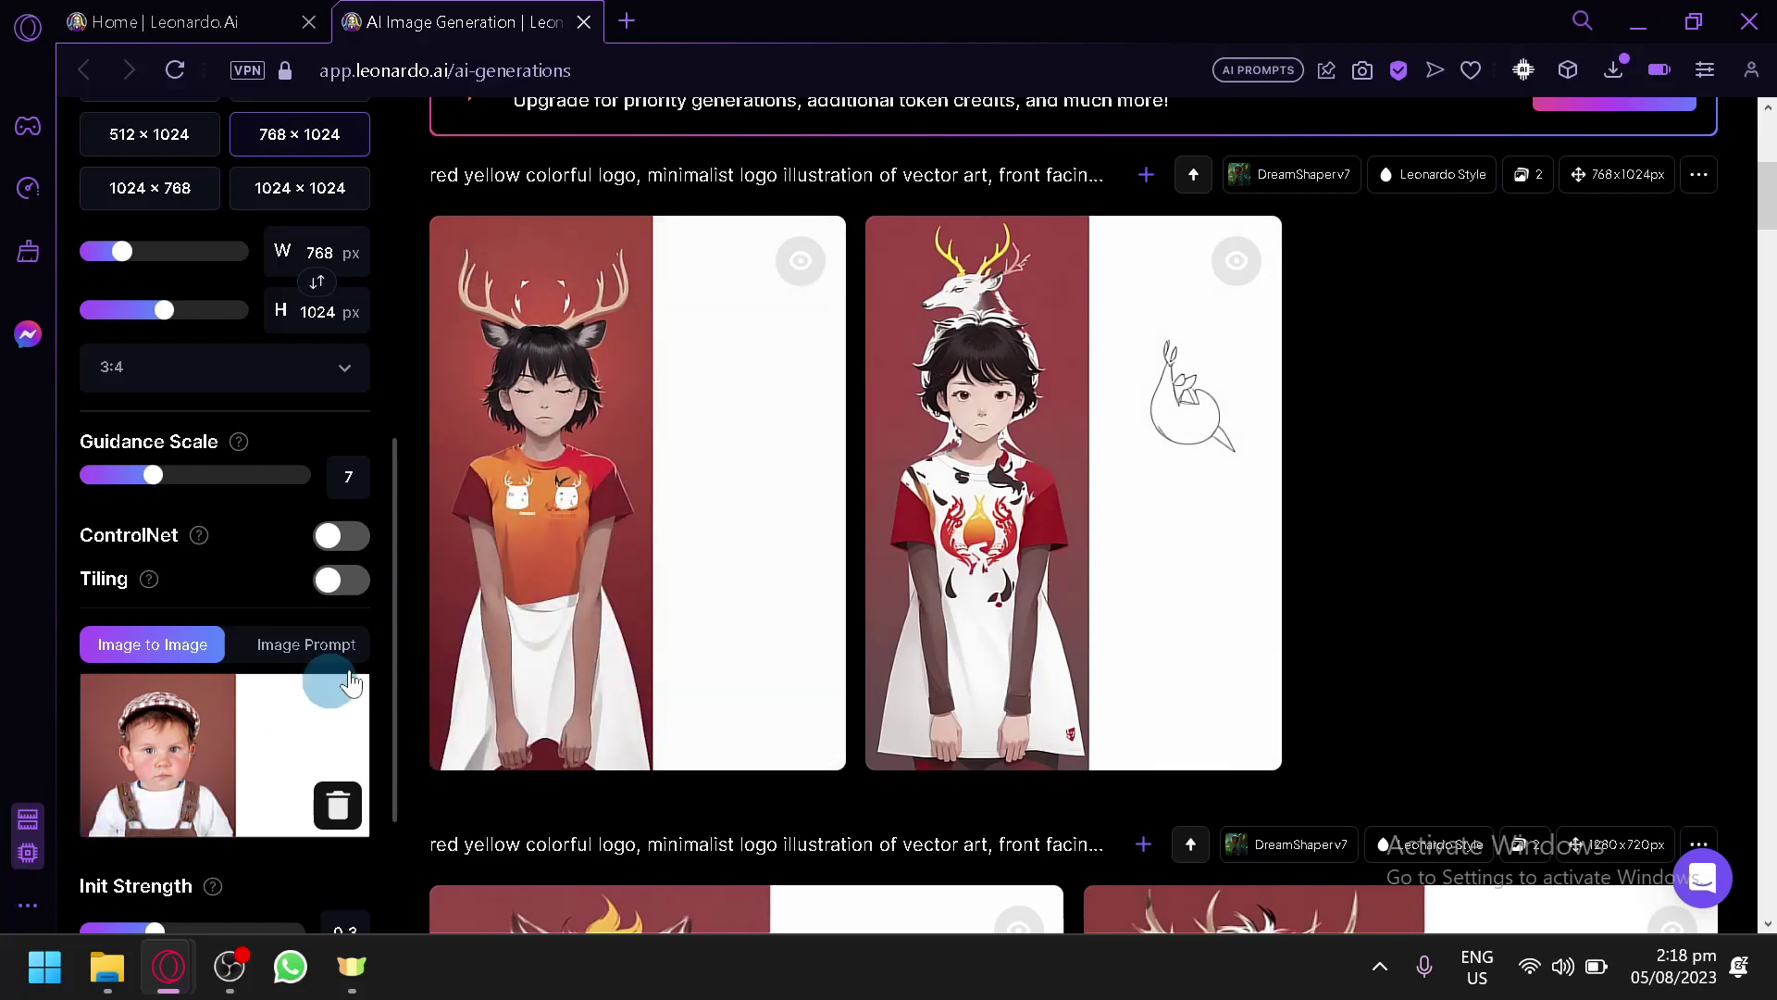
scroll(865, 587, down, 2)
scroll(864, 587, up, 6)
scroll(873, 595, down, 2)
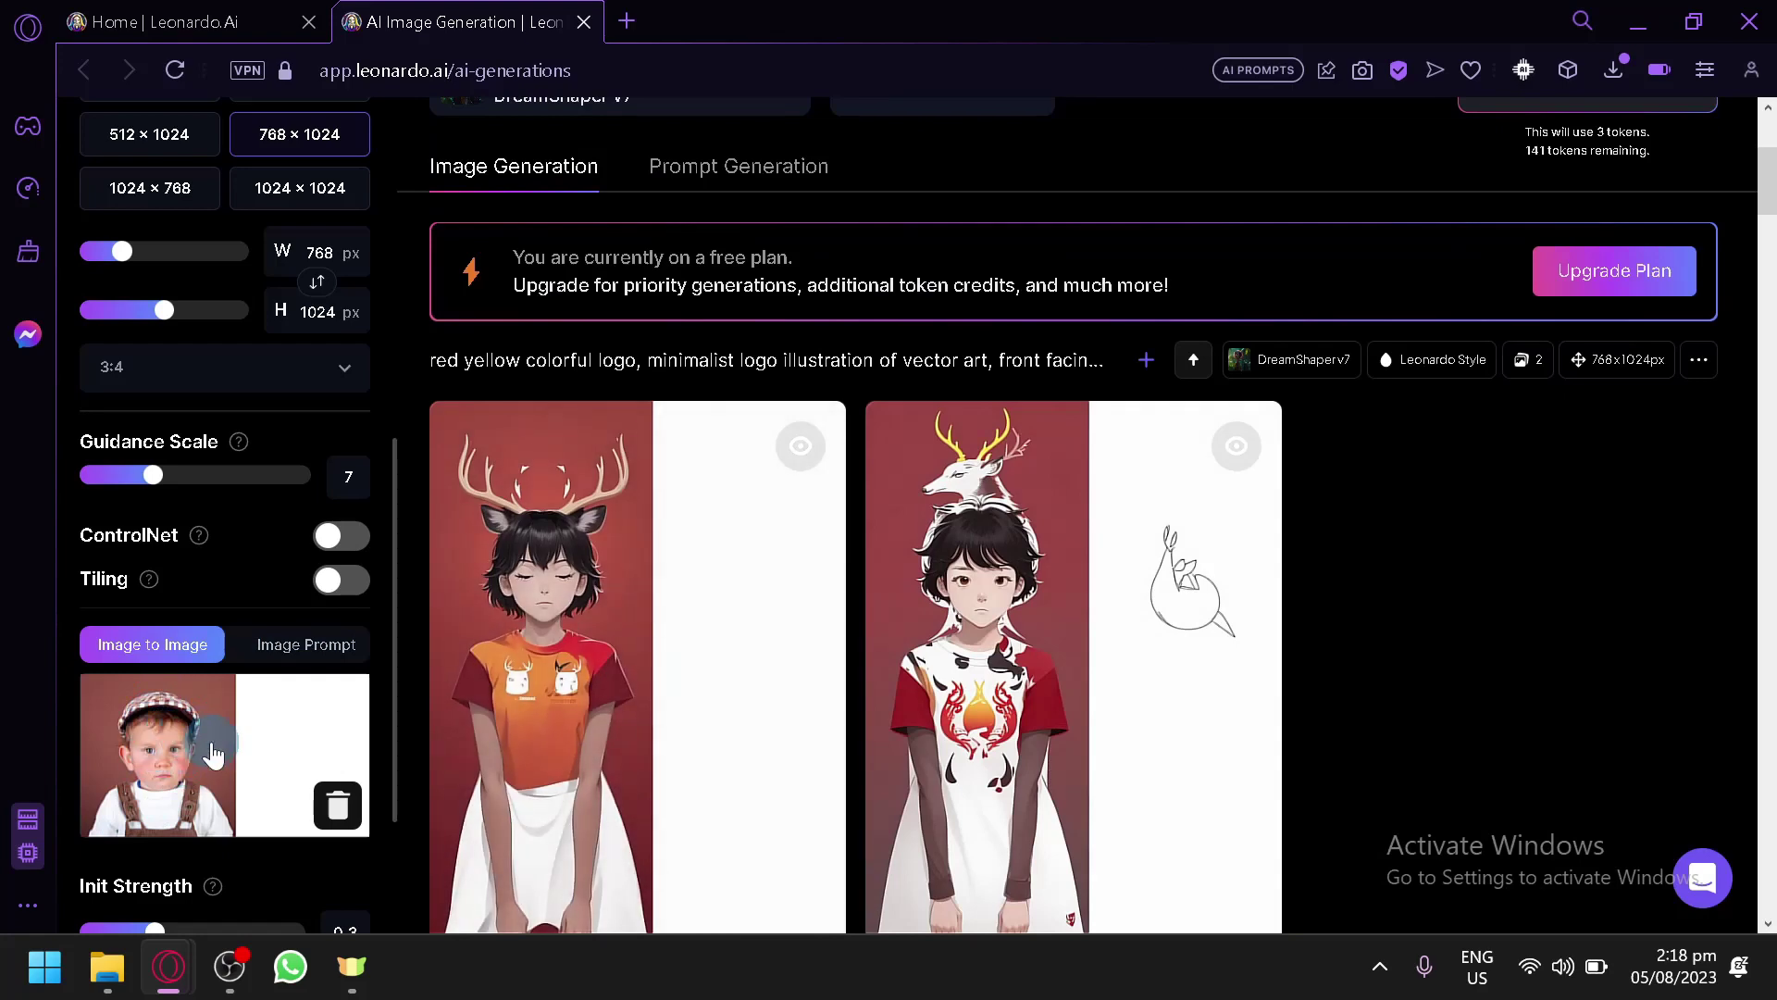
scroll(162, 758, down, 2)
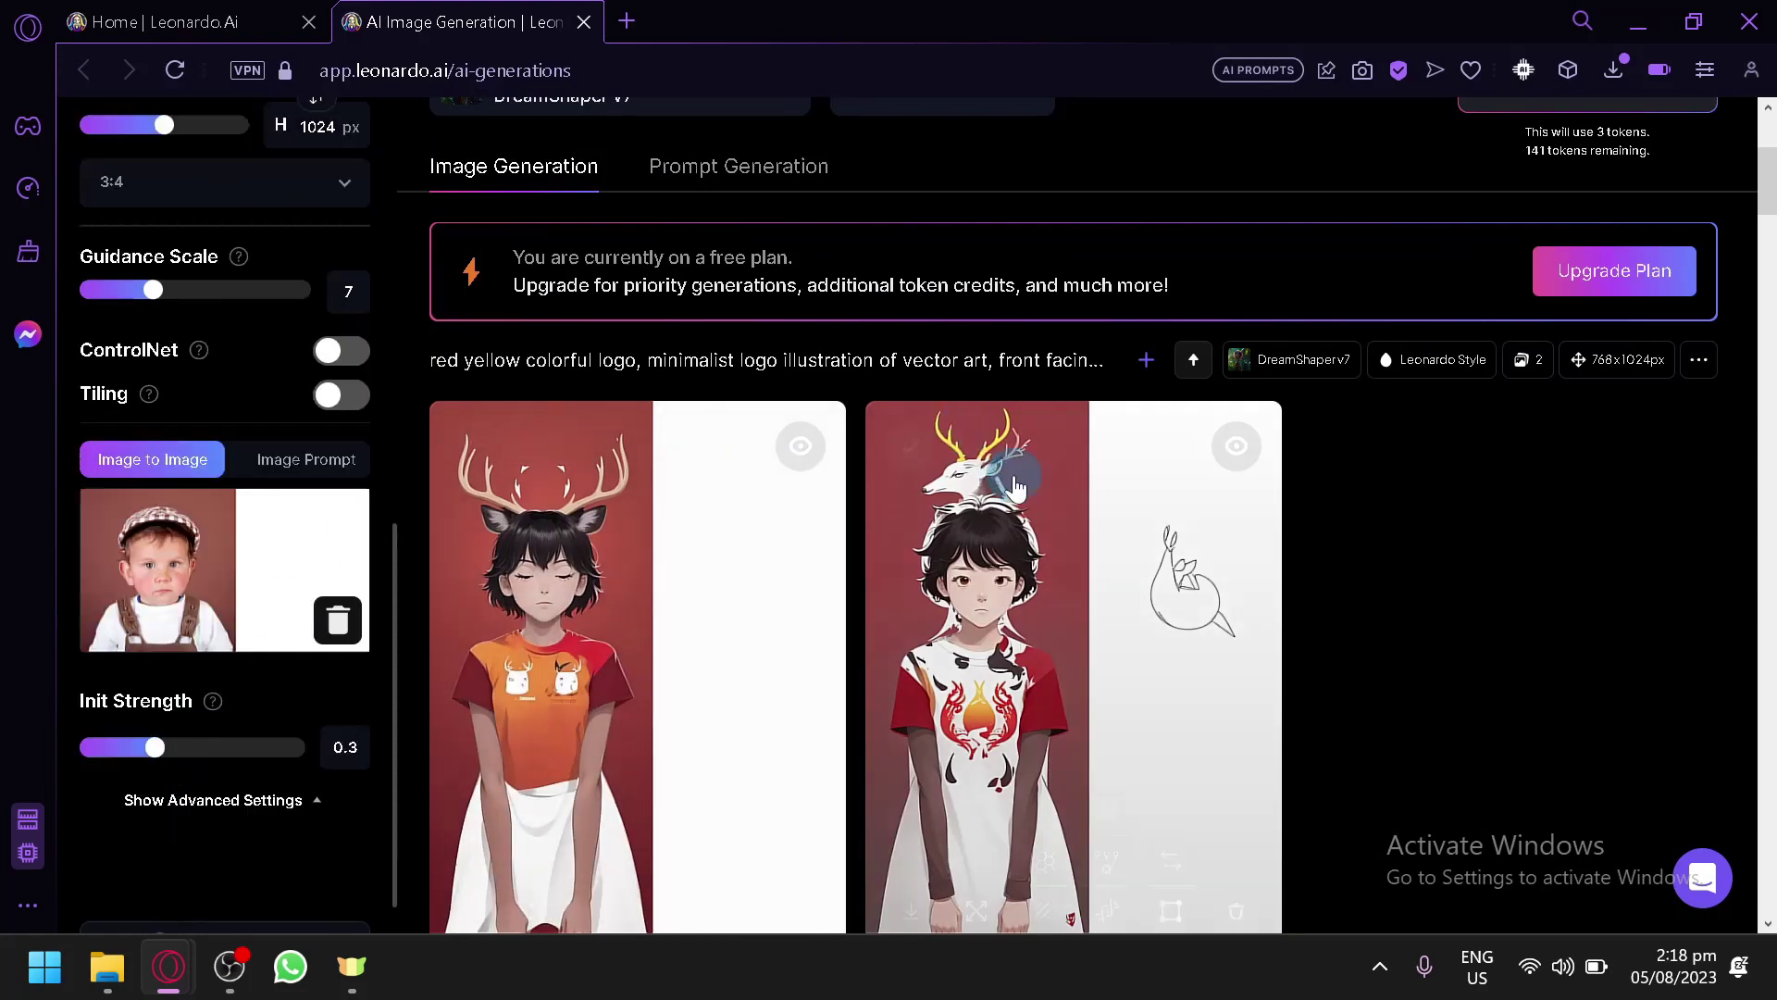
- Copy the Greek god statue prompt and paste it over the generation prompt
scroll(1160, 366, up, 2)
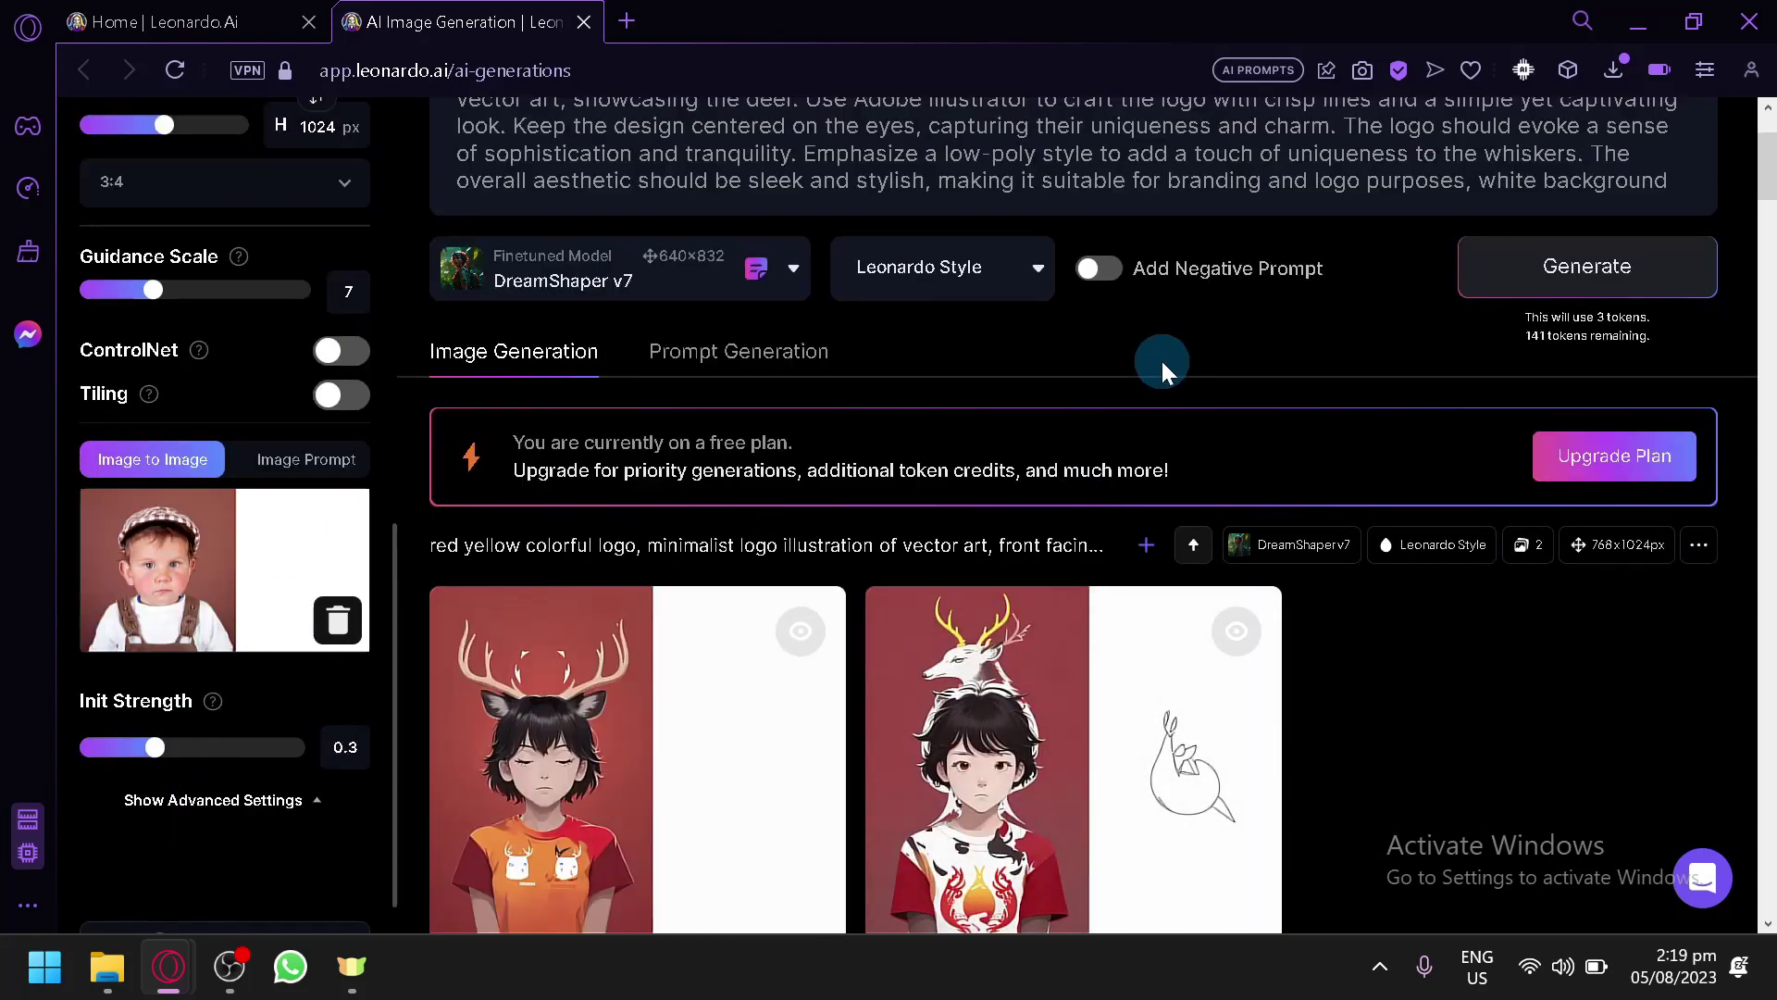
scroll(736, 504, up, 2)
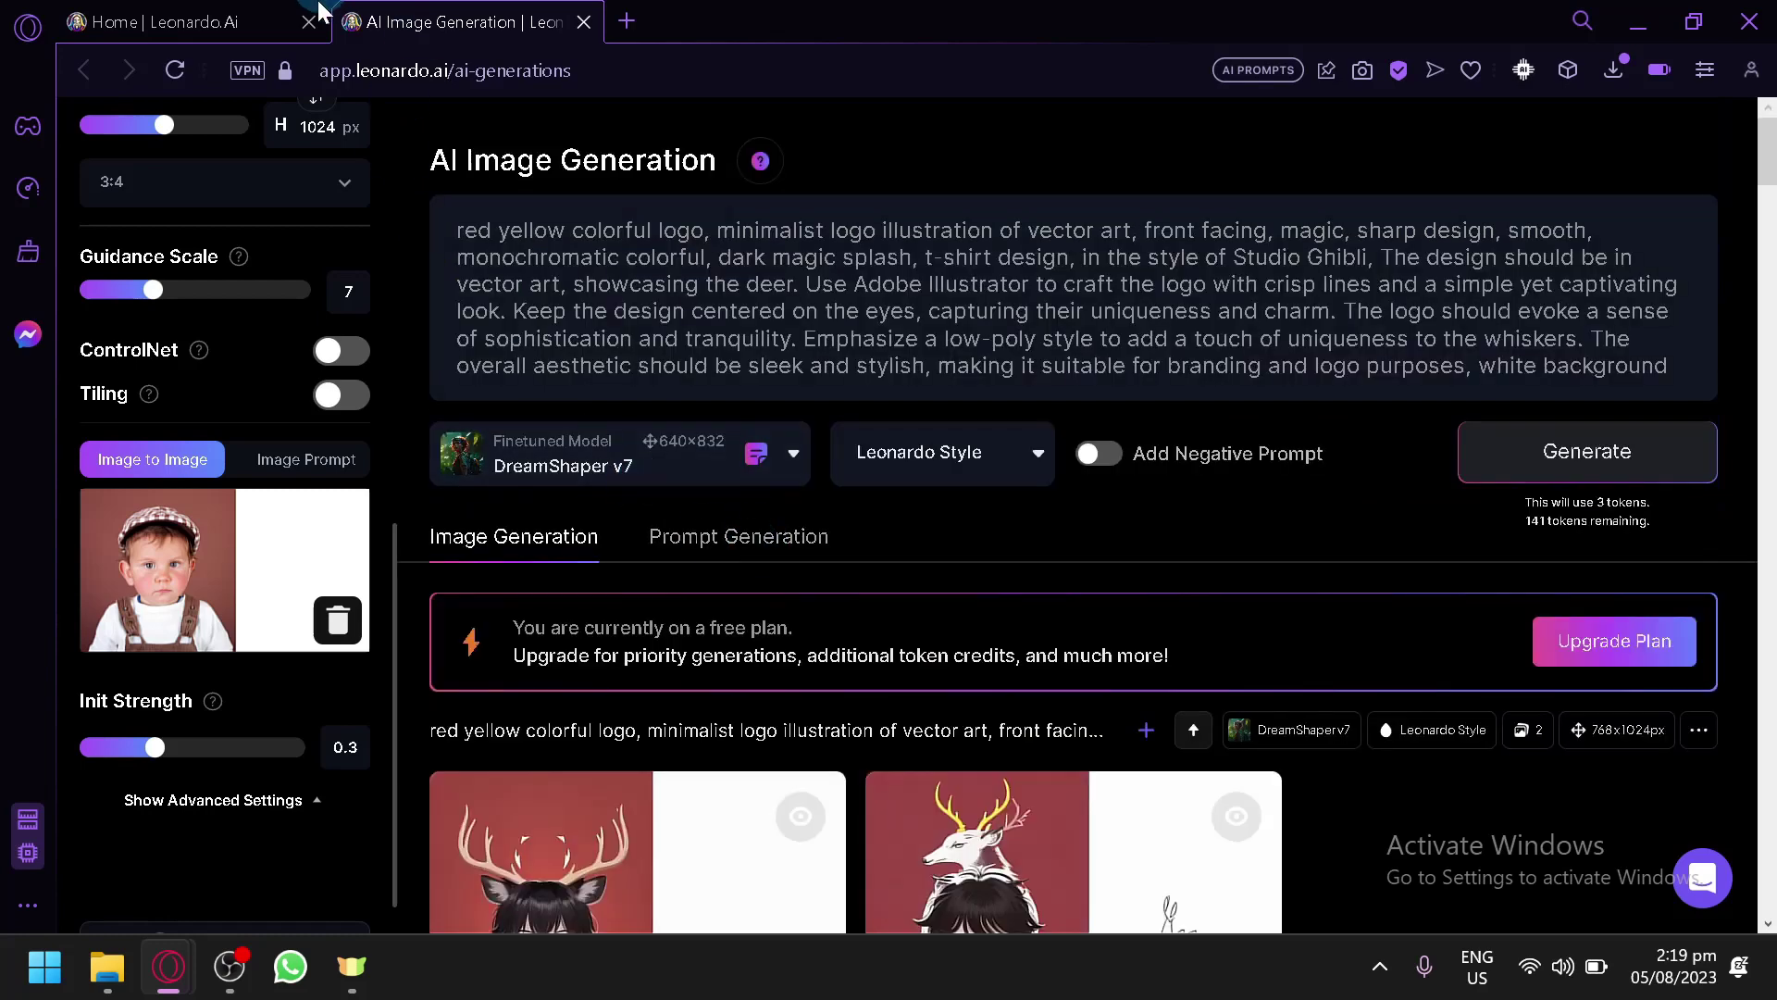
click(277, 21)
click(990, 481)
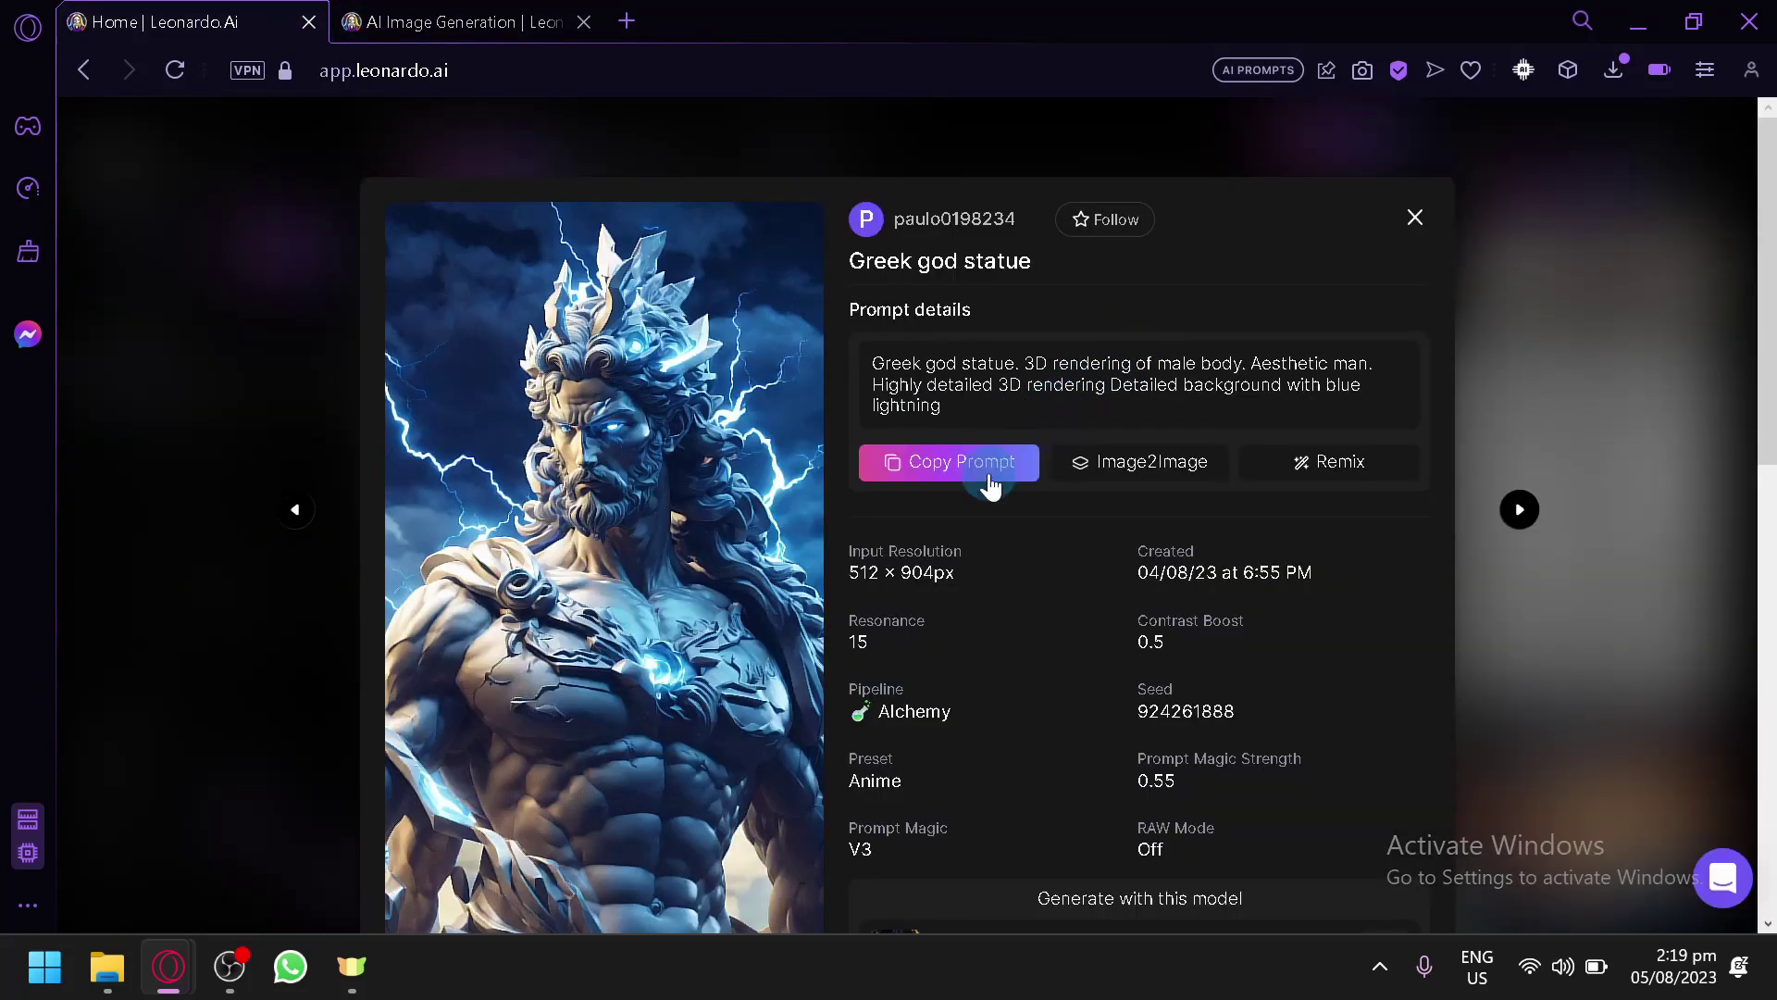
click(453, 21)
click(678, 308)
key(ctrl+a)
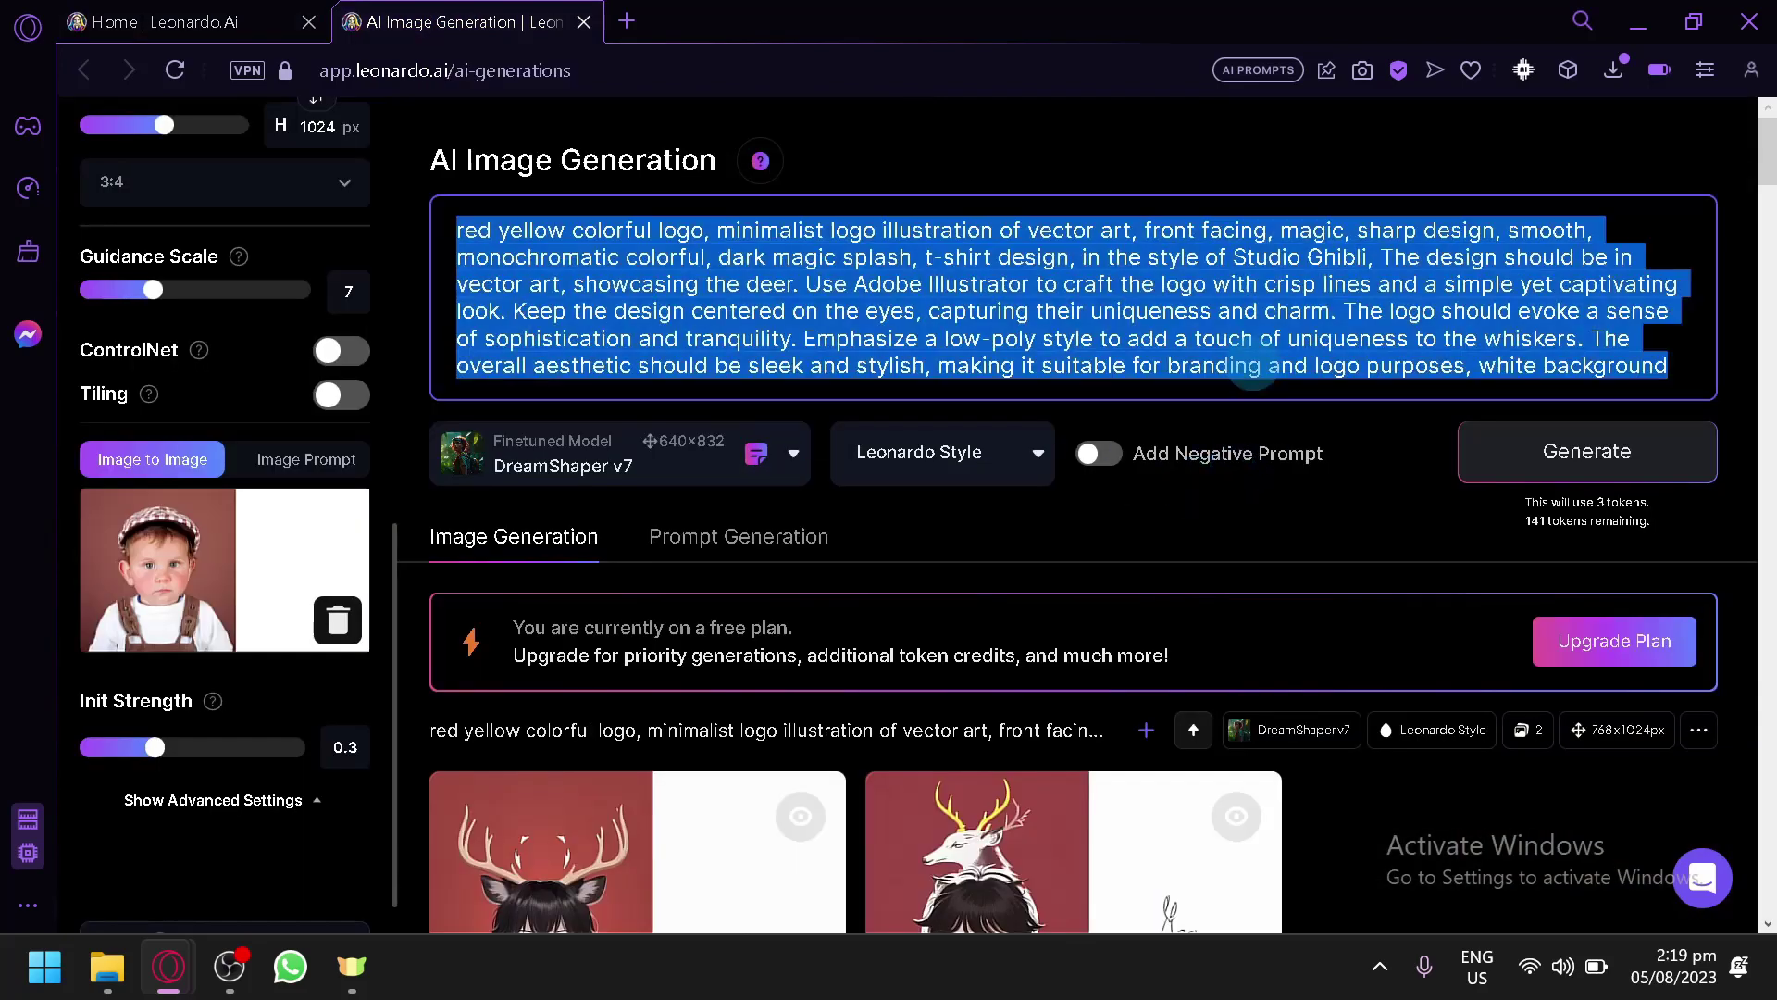
text(Greek god statue. 3D rendering of male body. Aesthetic man. Highly detailed 3D rendering Detailed background with blue lightning)
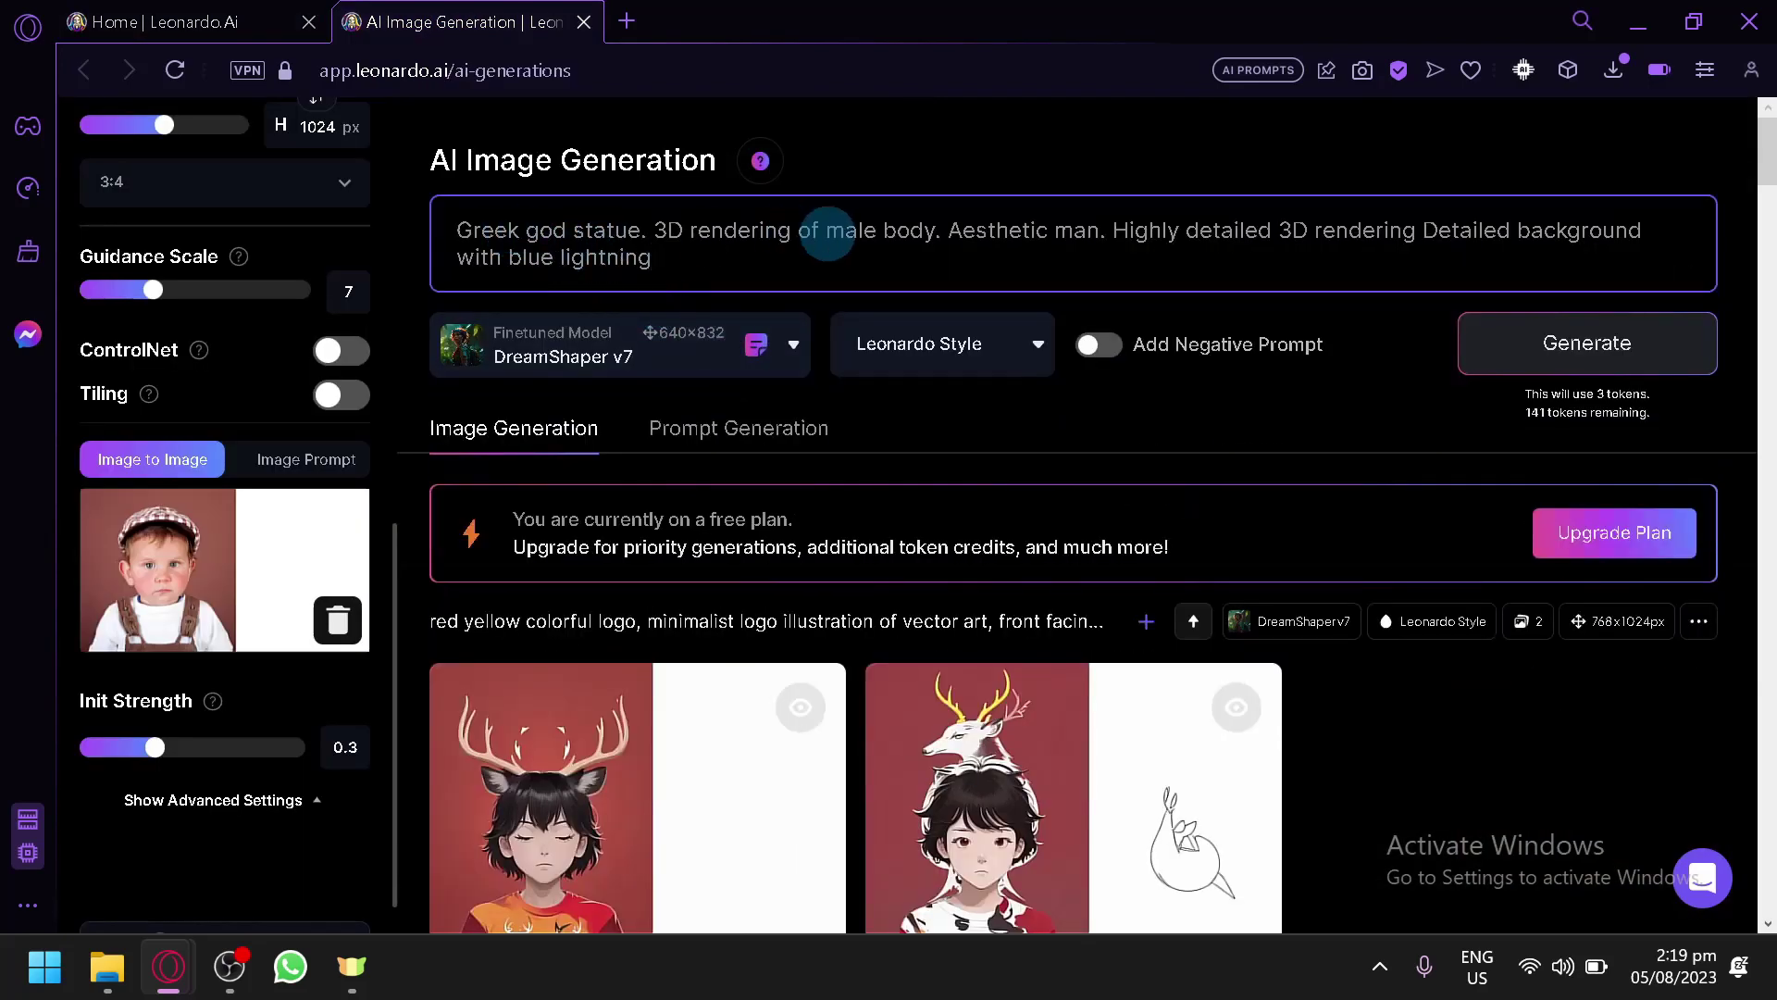
- Generate the two 768×1024 Greek god statue images and scroll to the finished results
click(1633, 347)
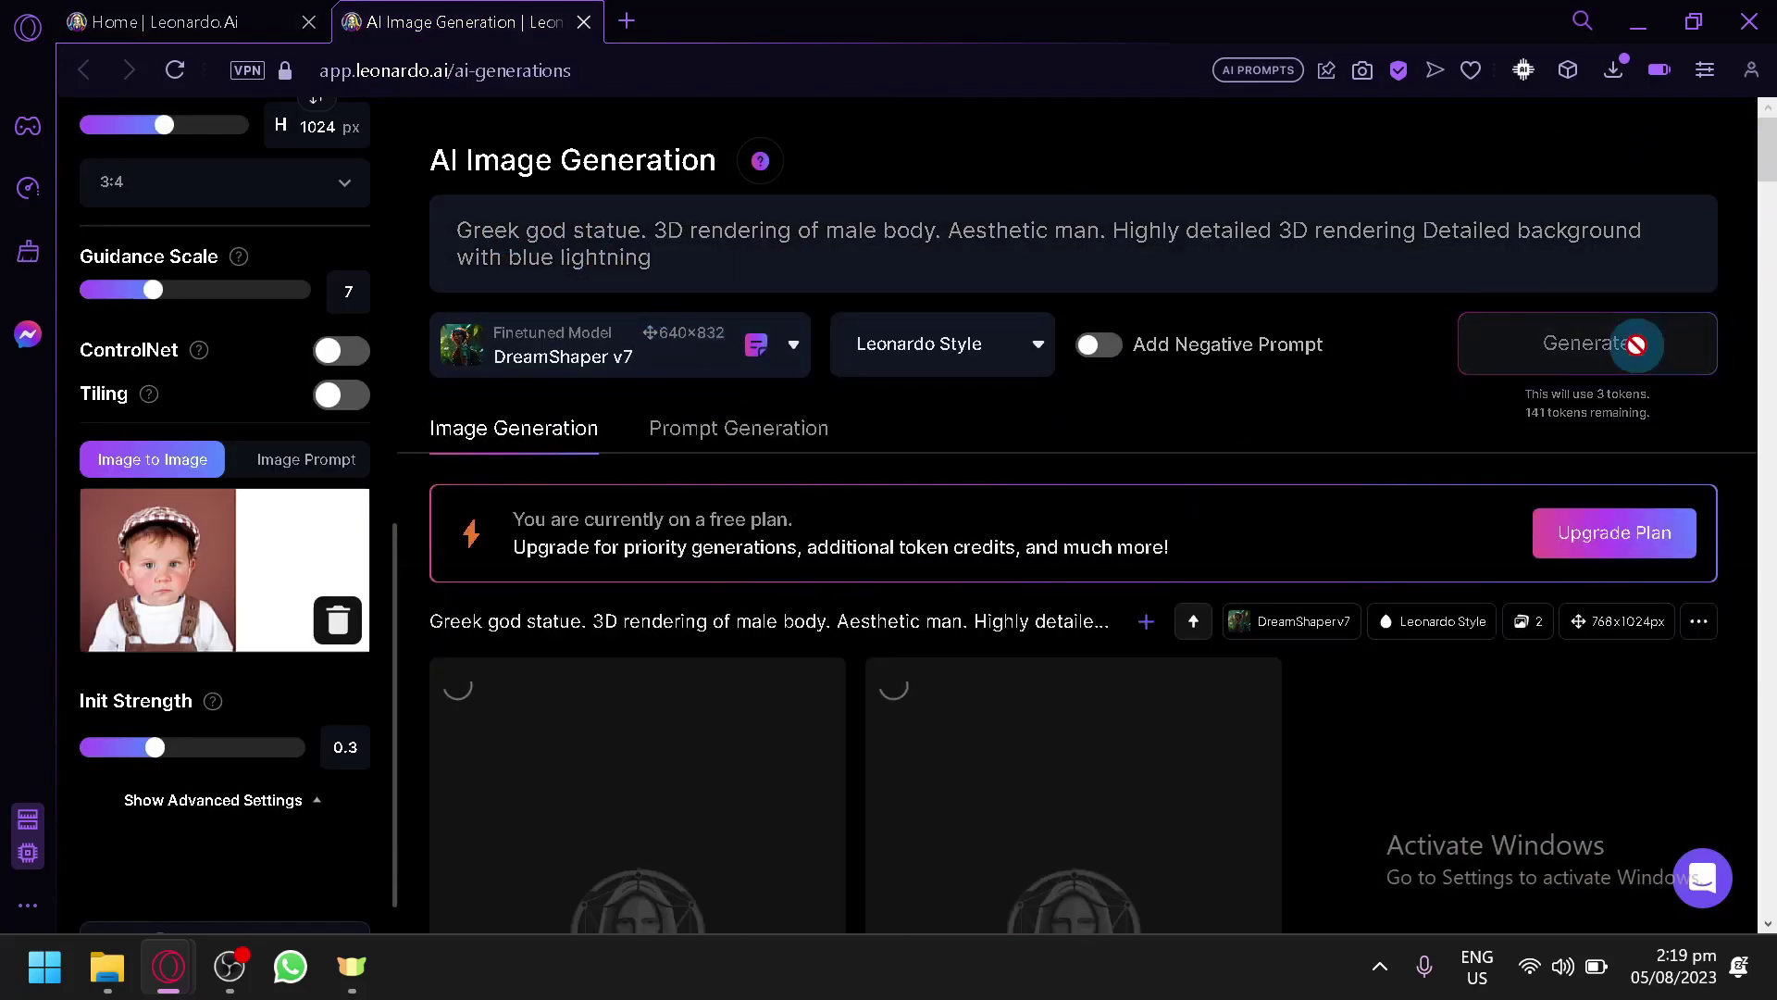
scroll(628, 524, down, 2)
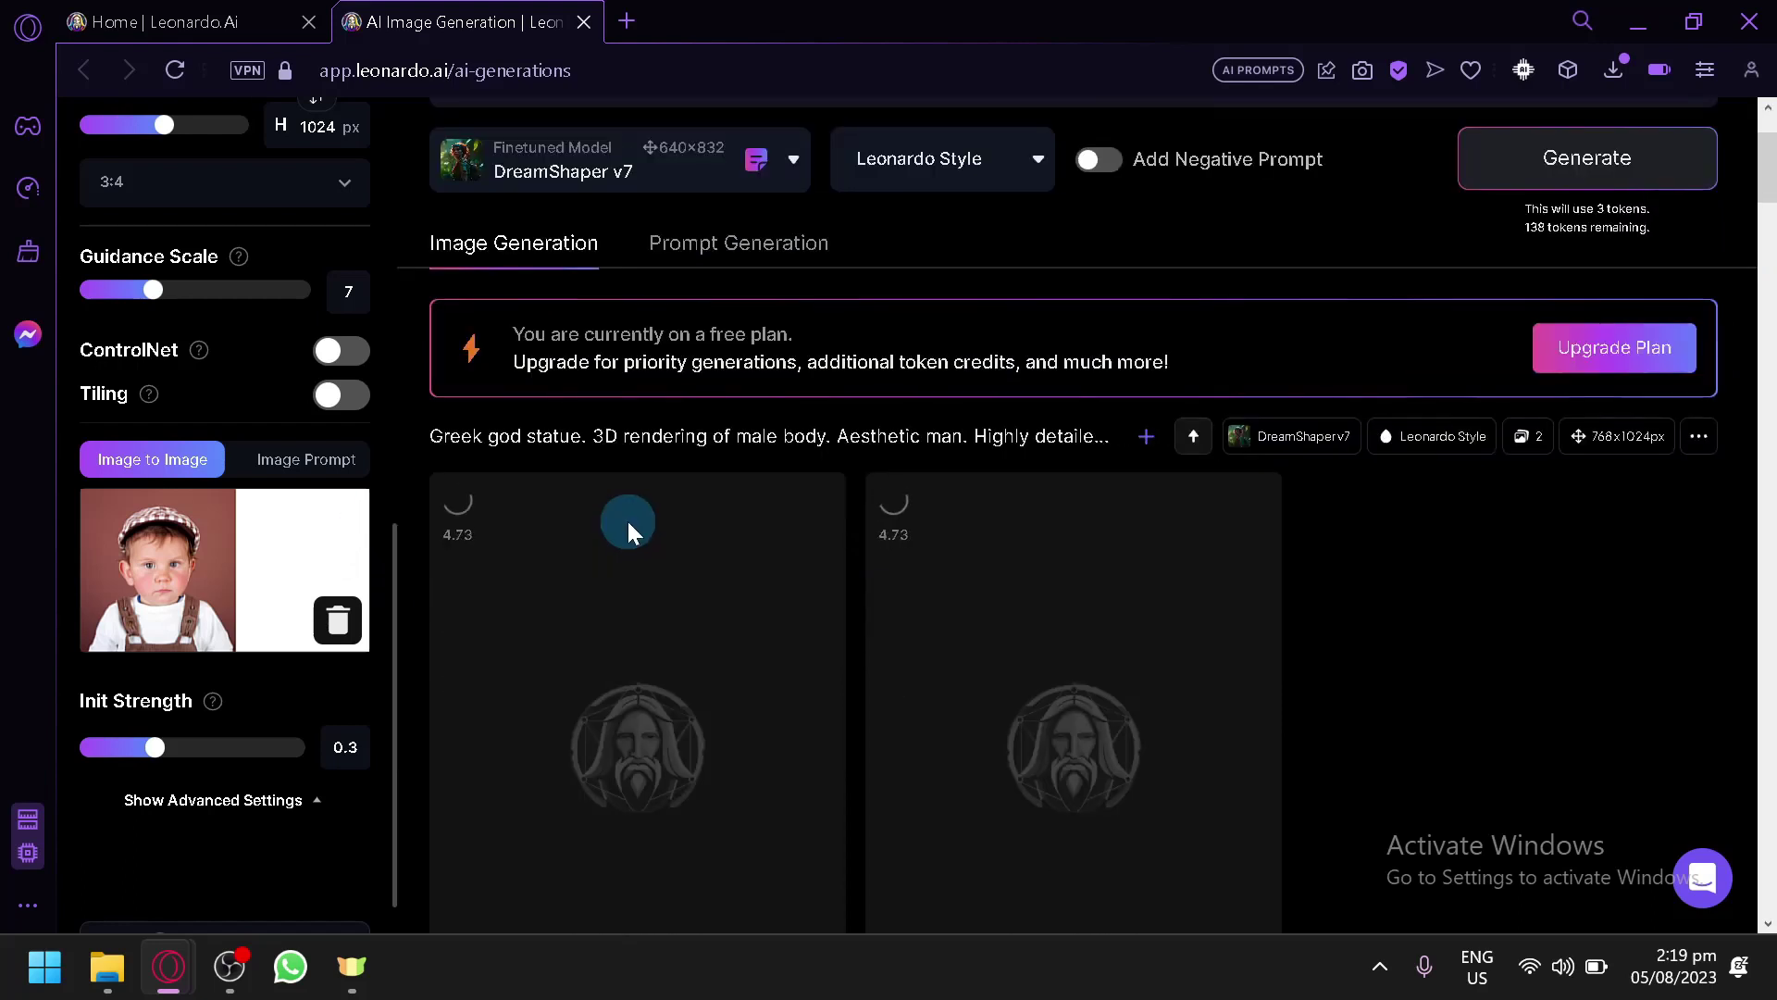
scroll(647, 546, down, 4)
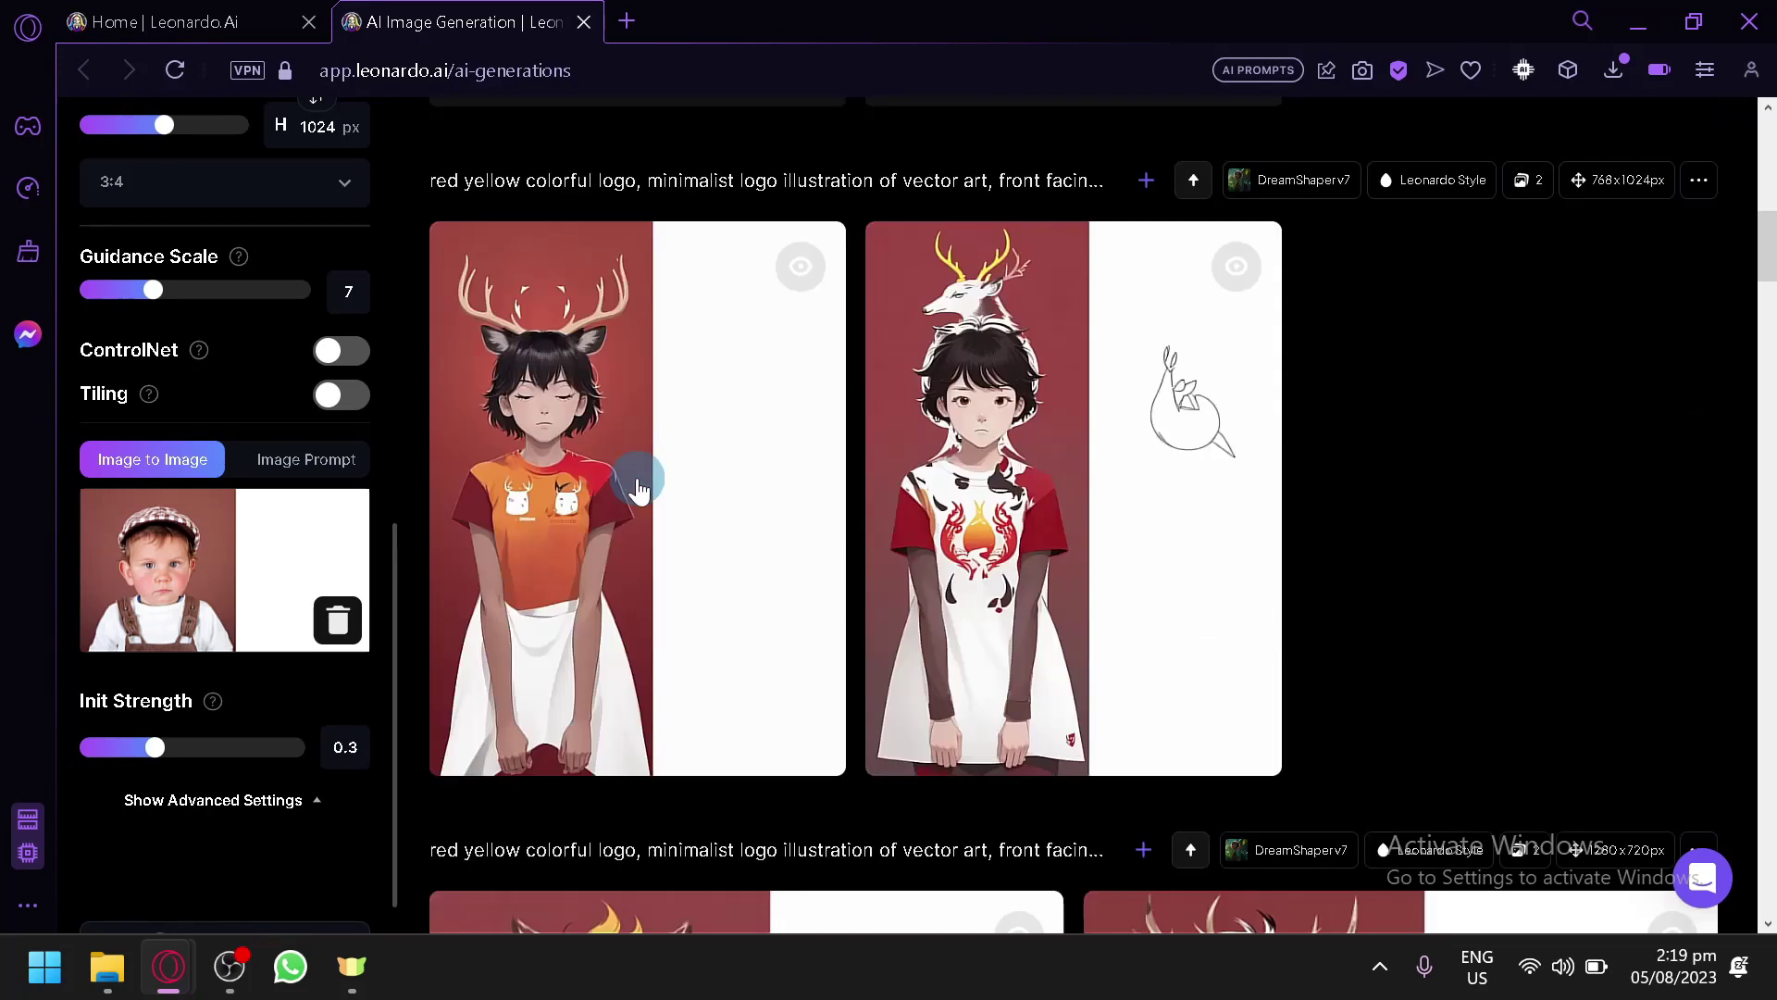
scroll(806, 567, down, 2)
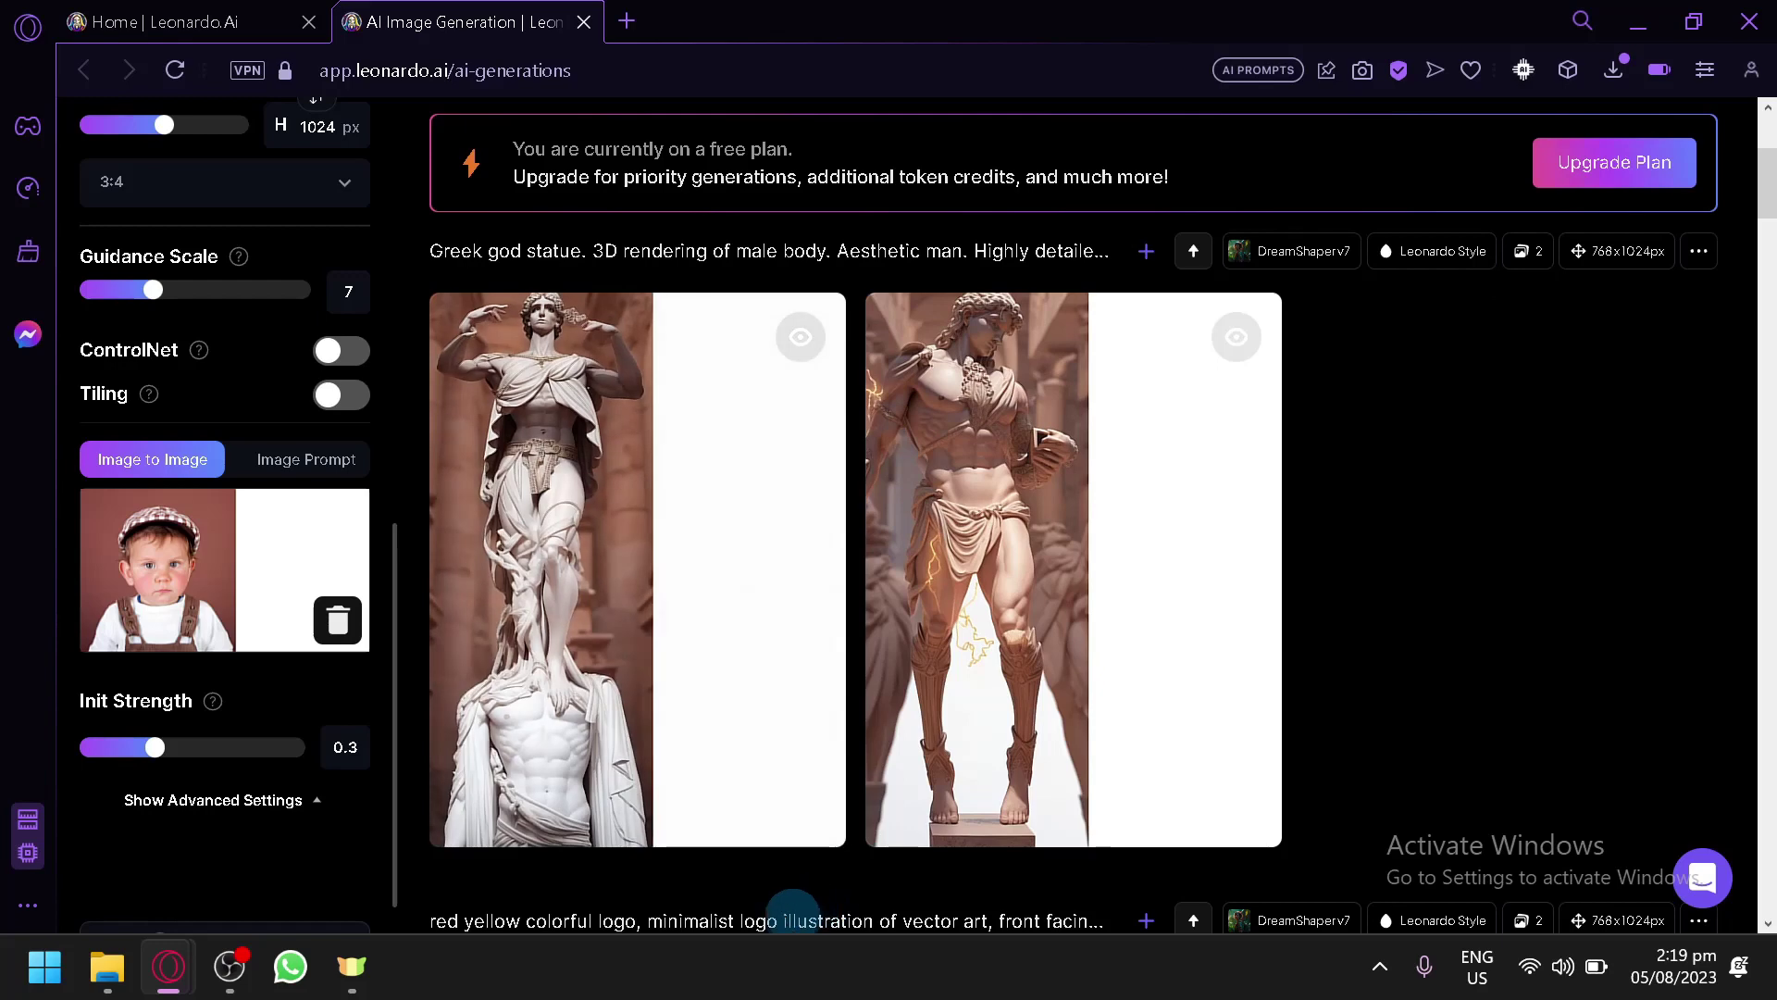
- Close the Greek god statue details and set Image Dimensions to 768×768
click(93, 26)
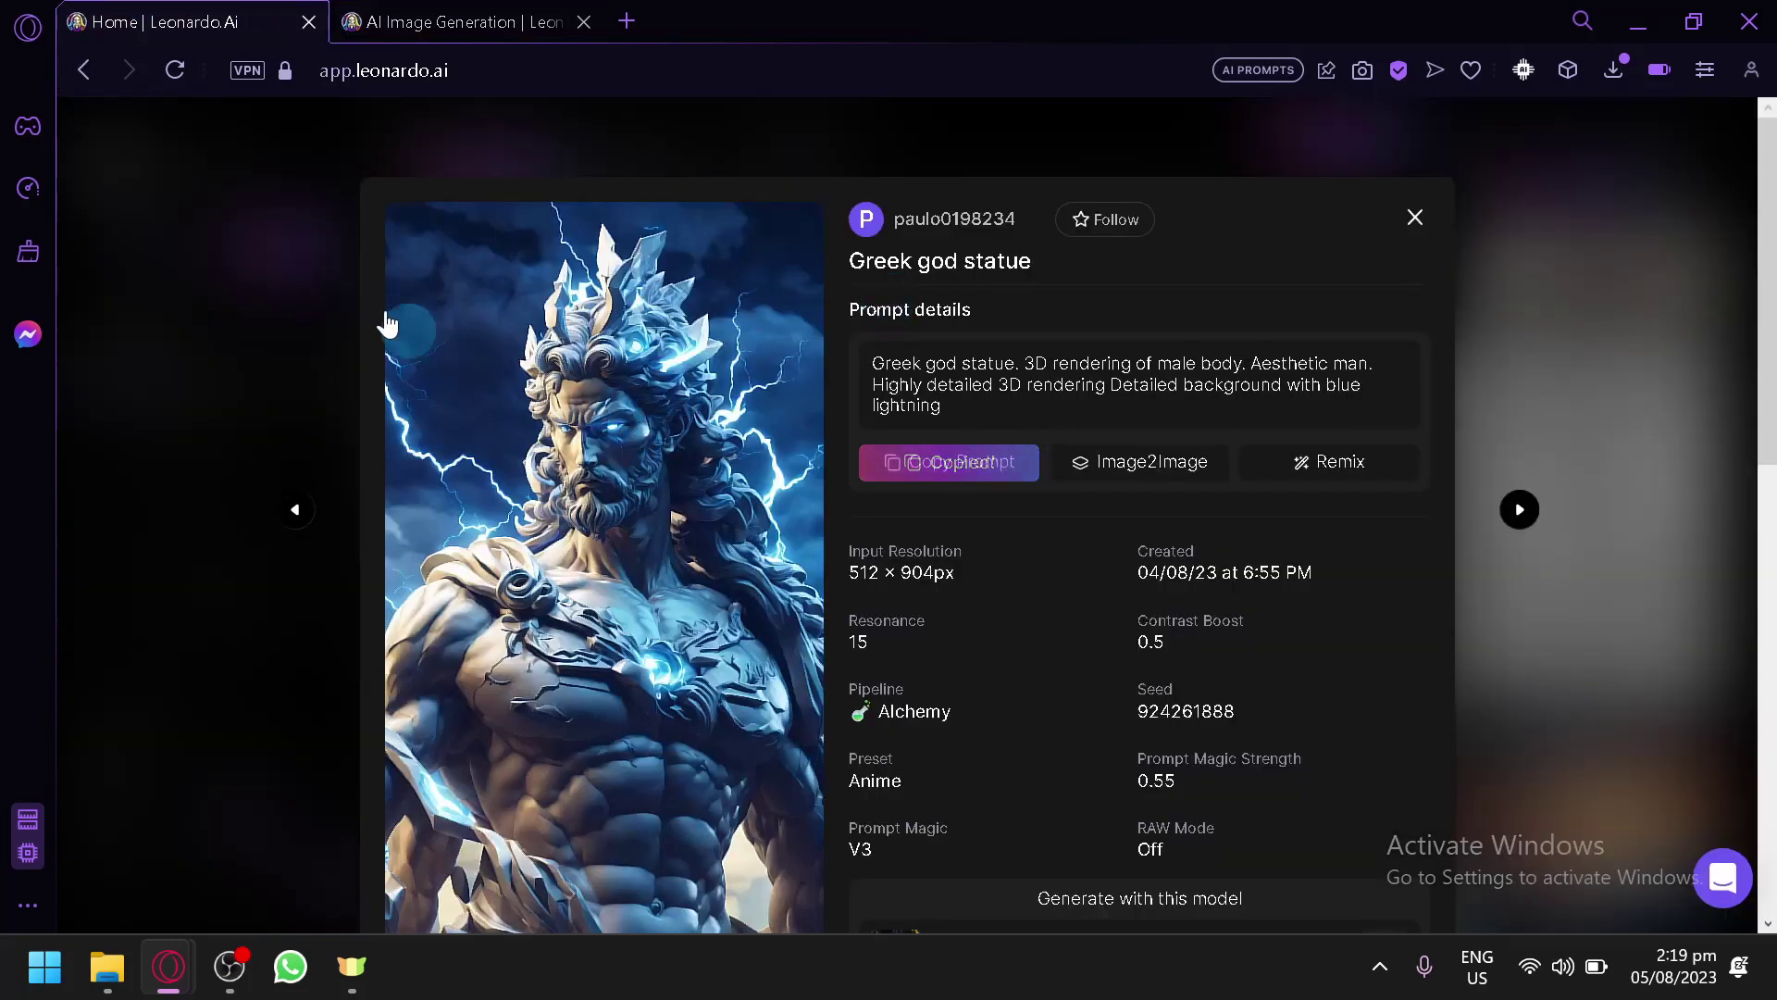
click(310, 304)
click(466, 24)
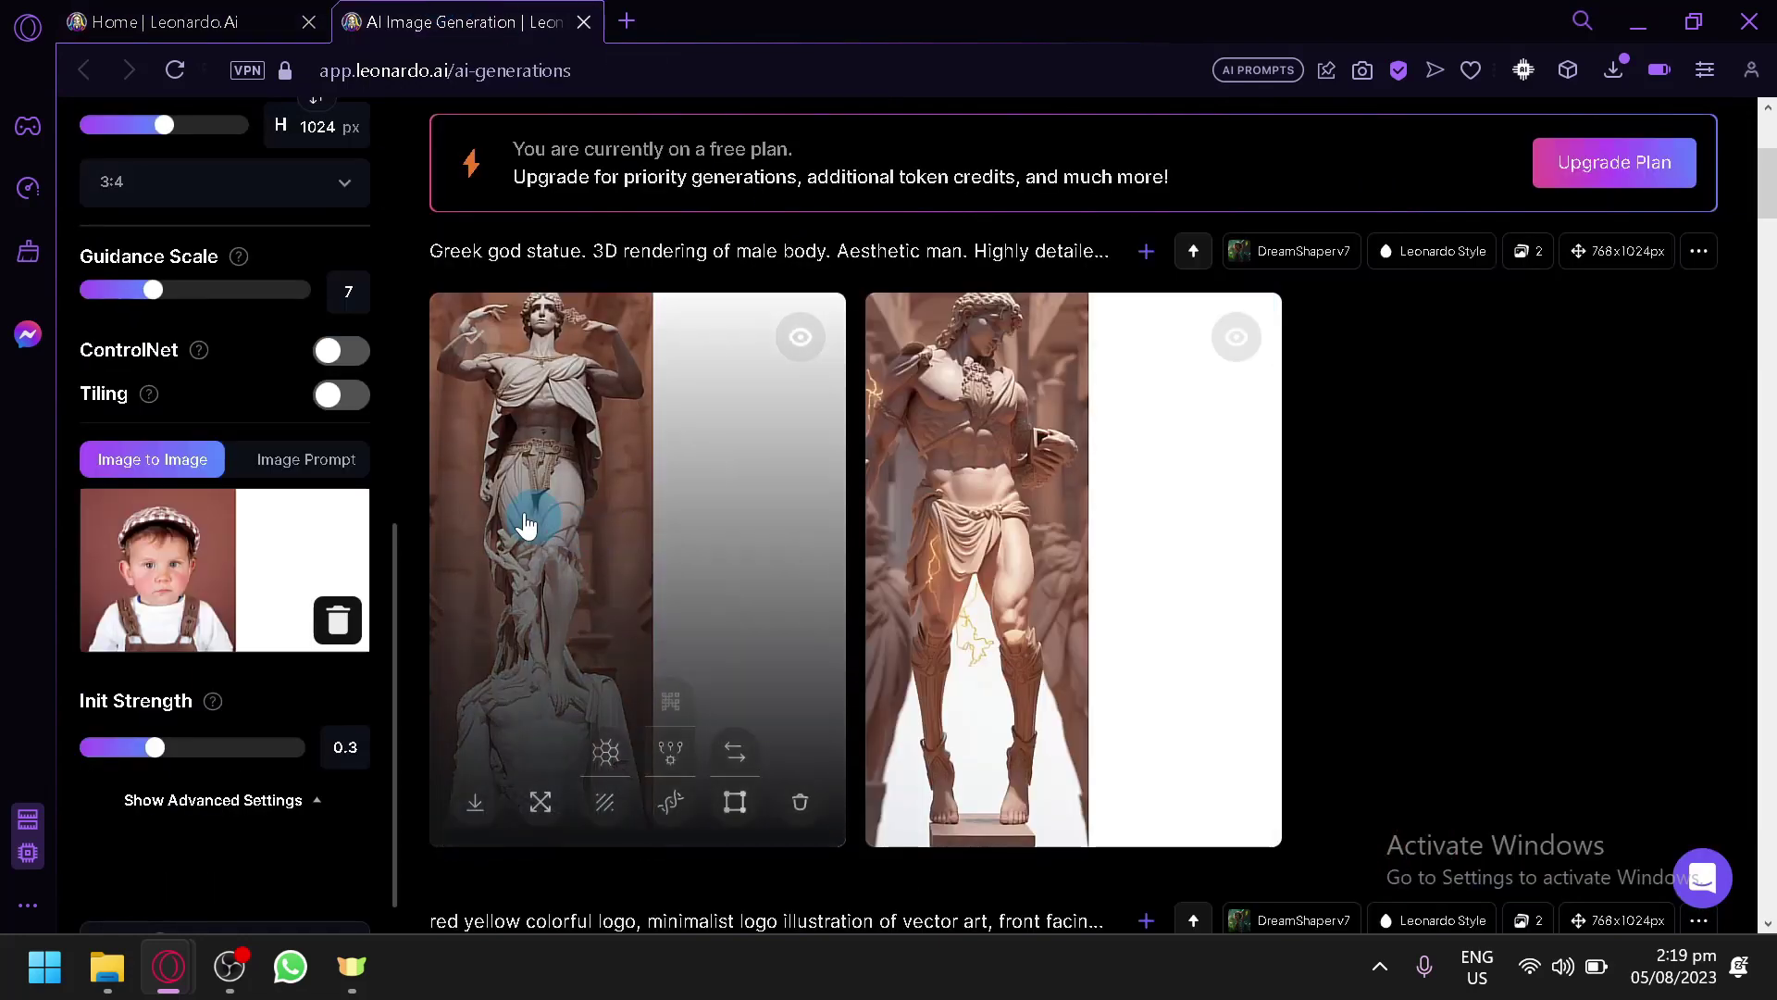
scroll(420, 470, up, 2)
scroll(421, 469, down, 2)
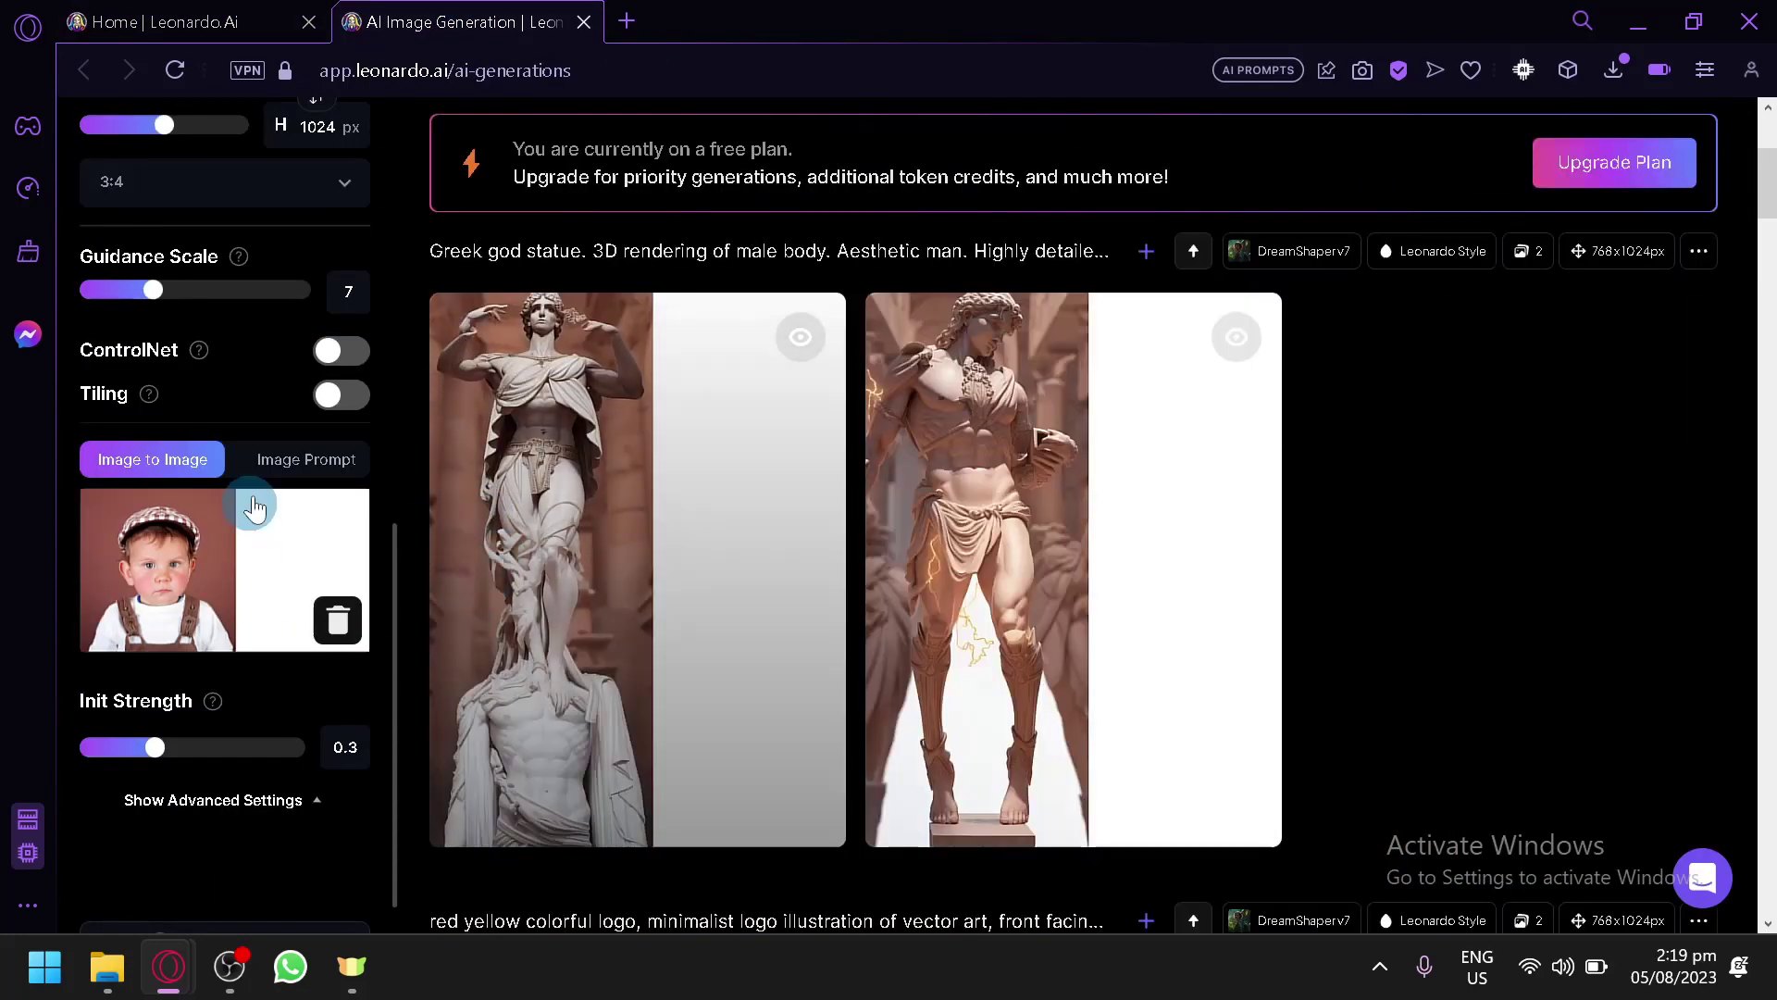
scroll(246, 477, up, 4)
click(163, 289)
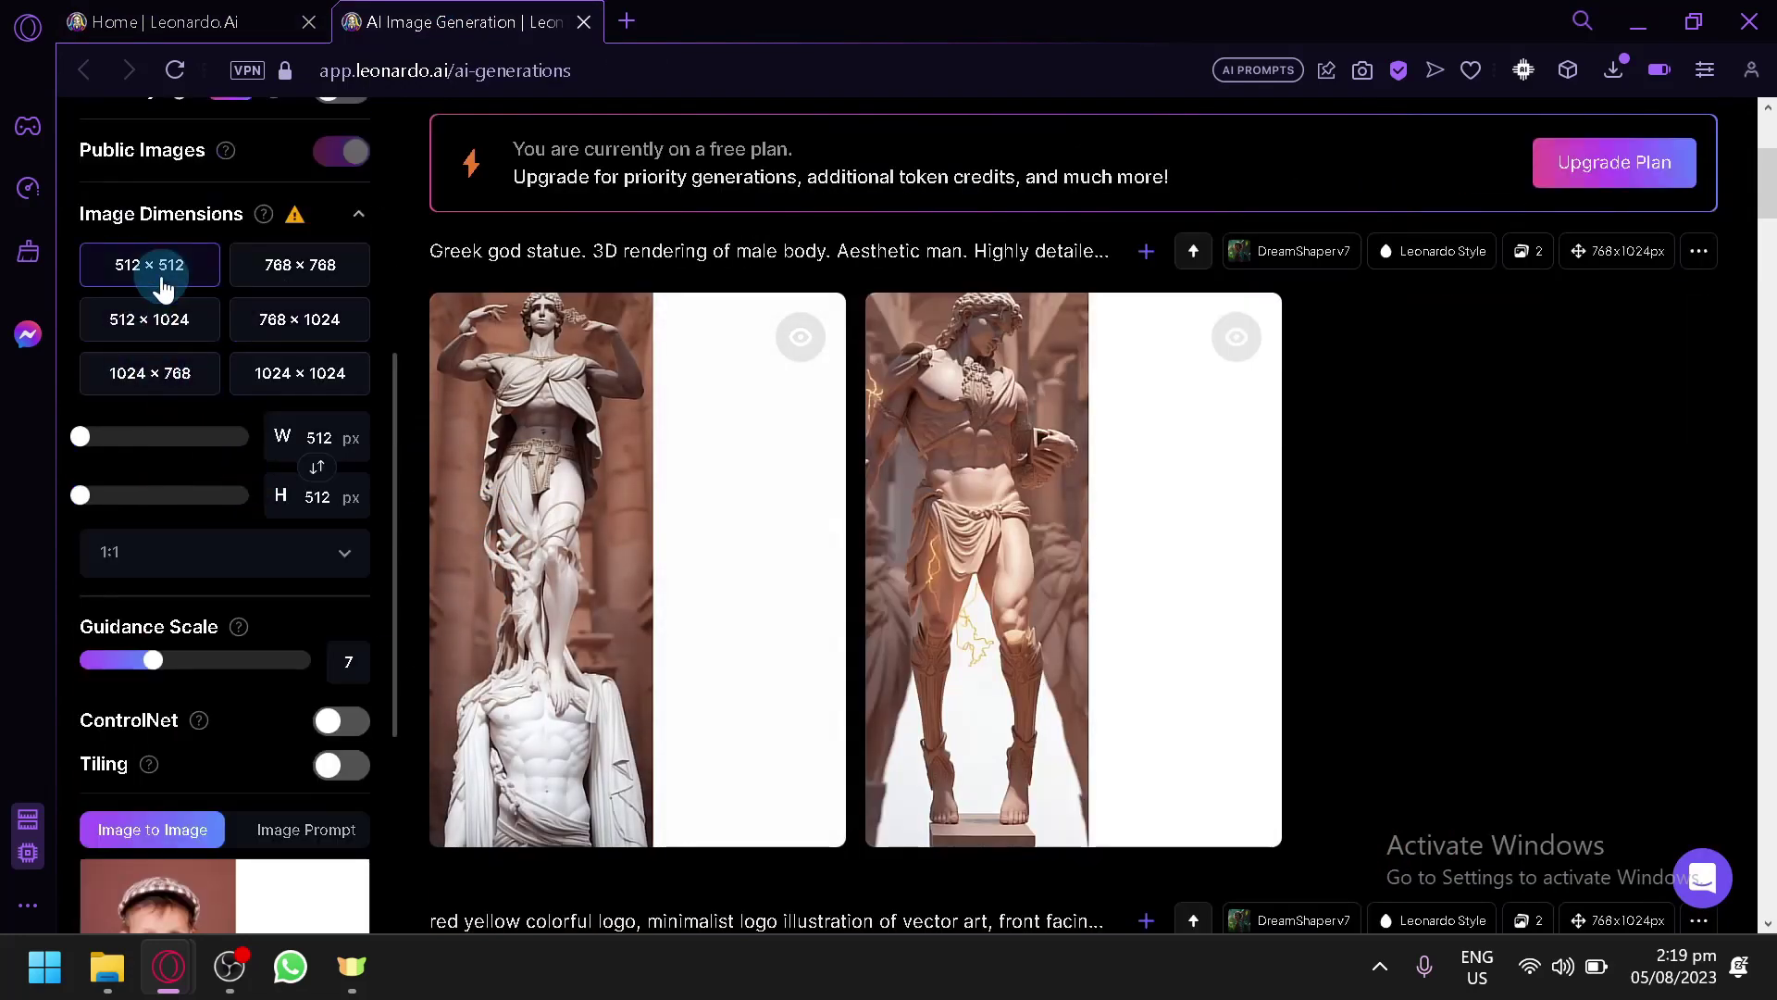
click(294, 269)
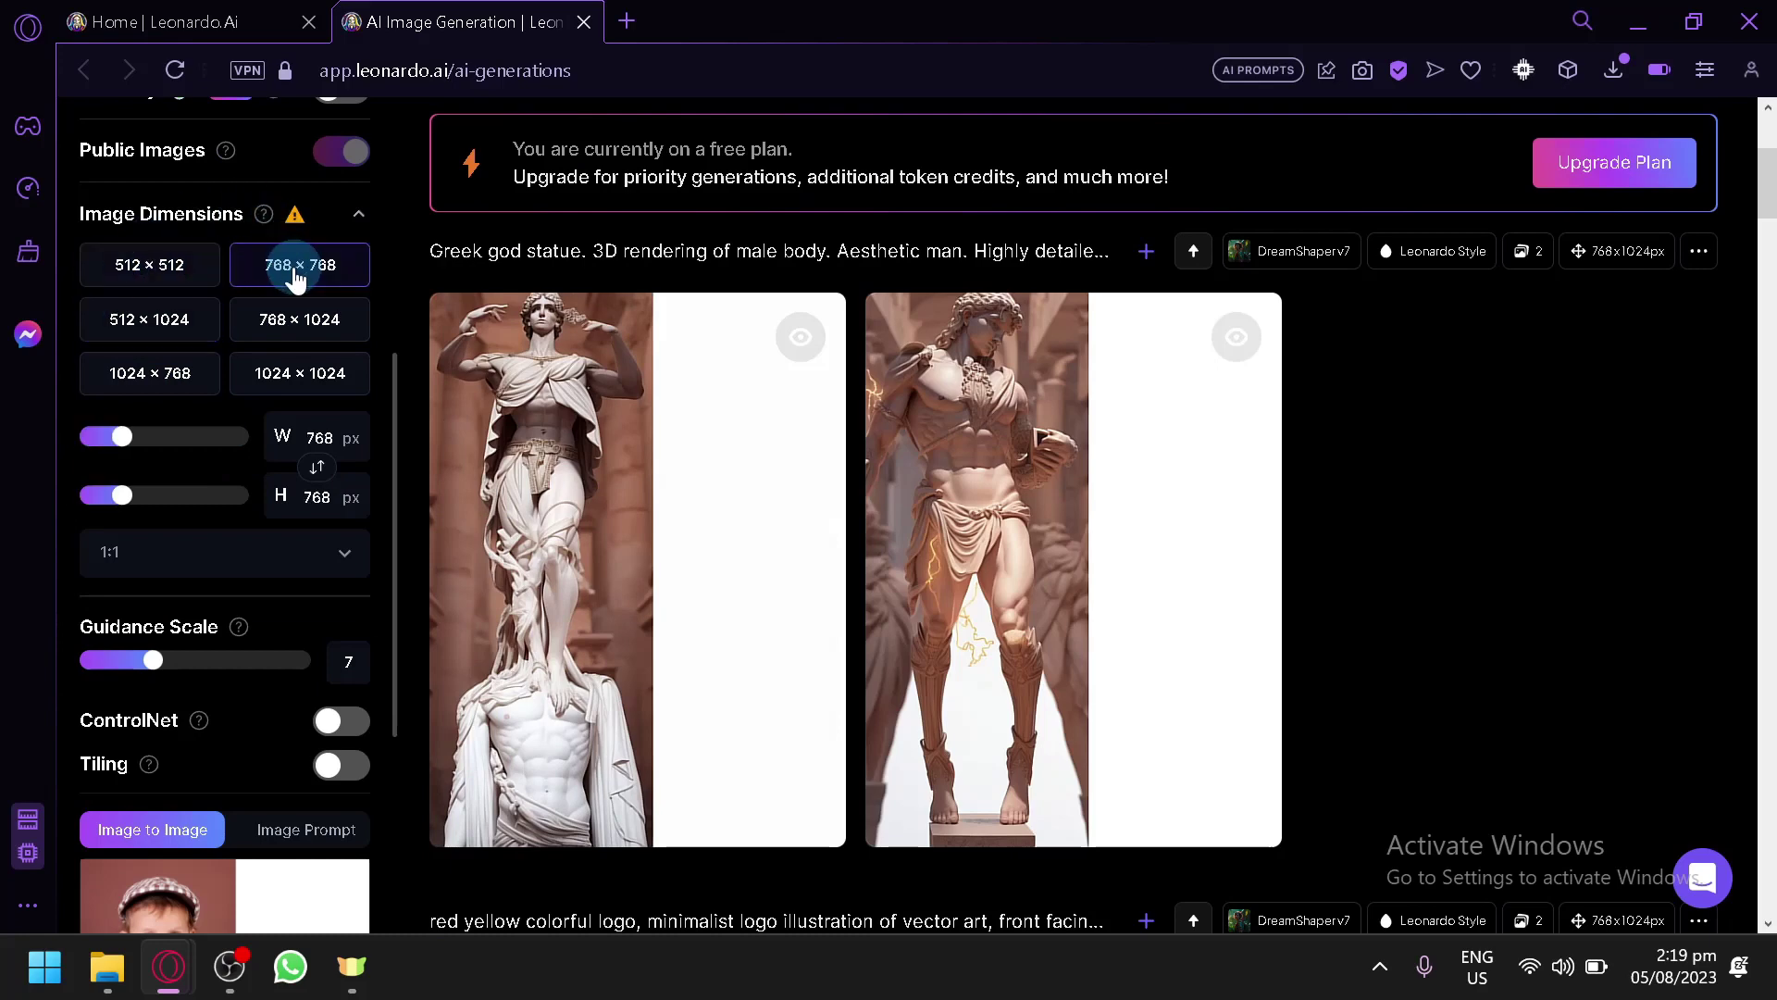
- Generate the statue prompt at 768×768 and review the glowing marble statue and bronze bust
scroll(289, 296, down, 2)
scroll(290, 308, down, 2)
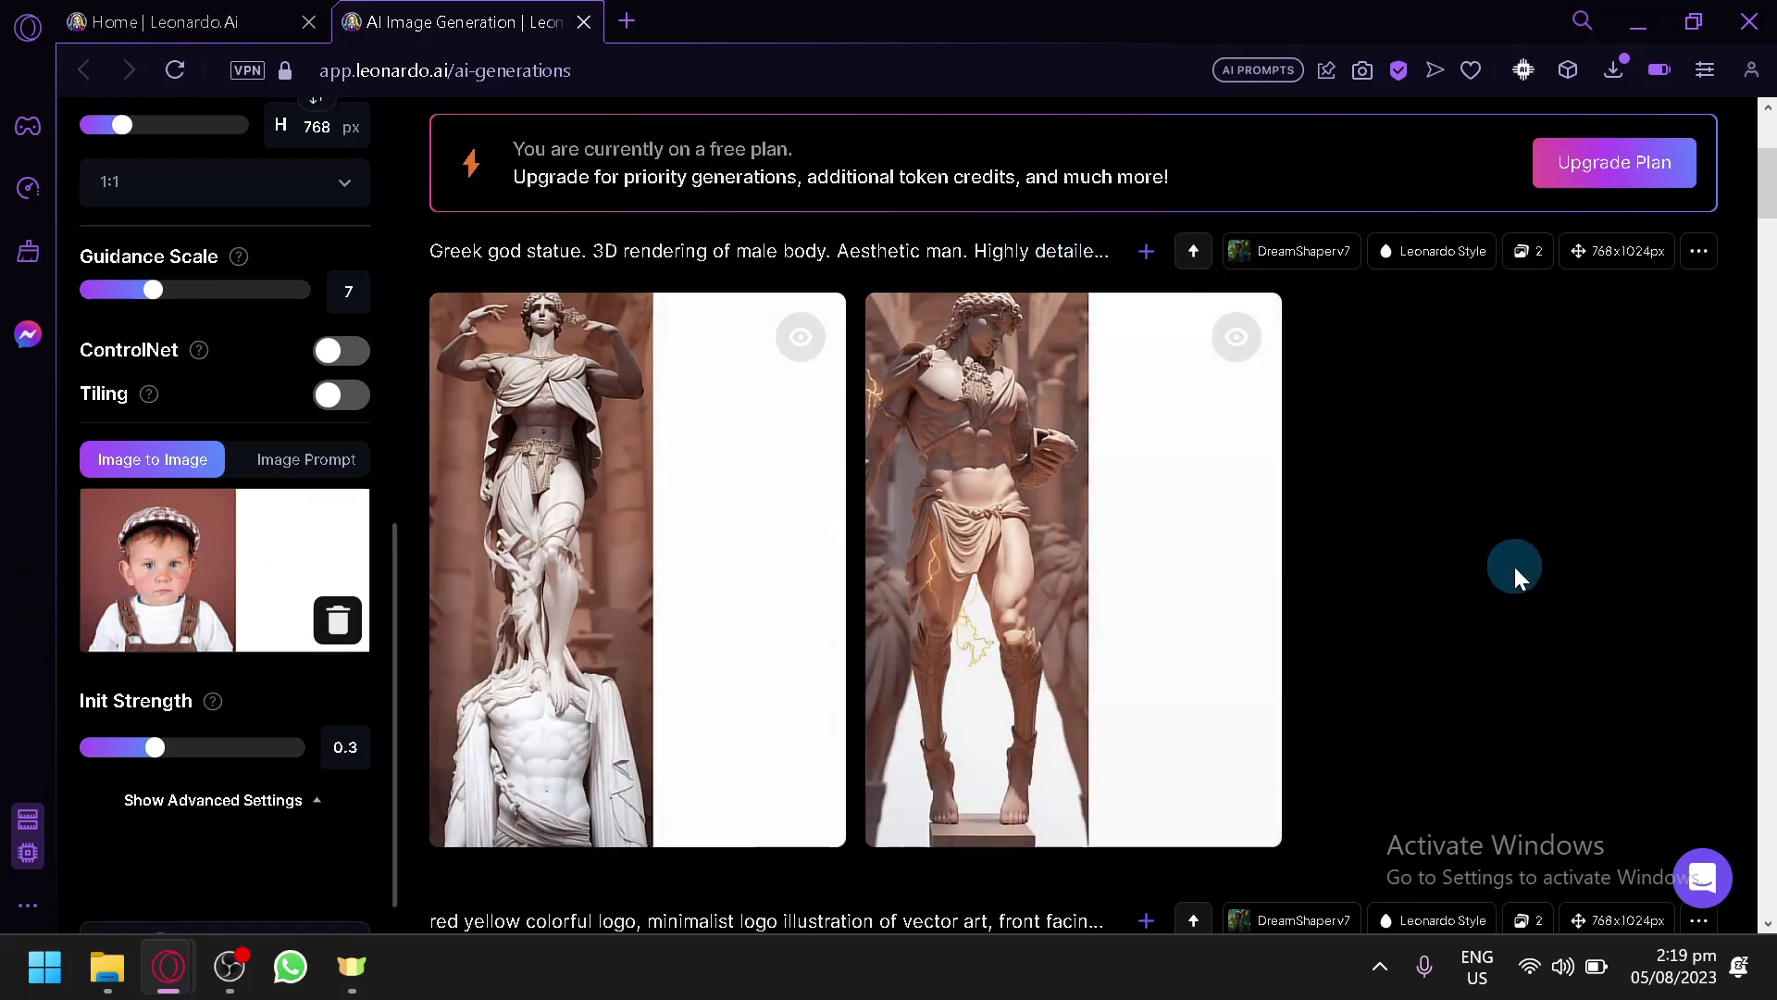
scroll(1512, 567, up, 4)
click(1605, 370)
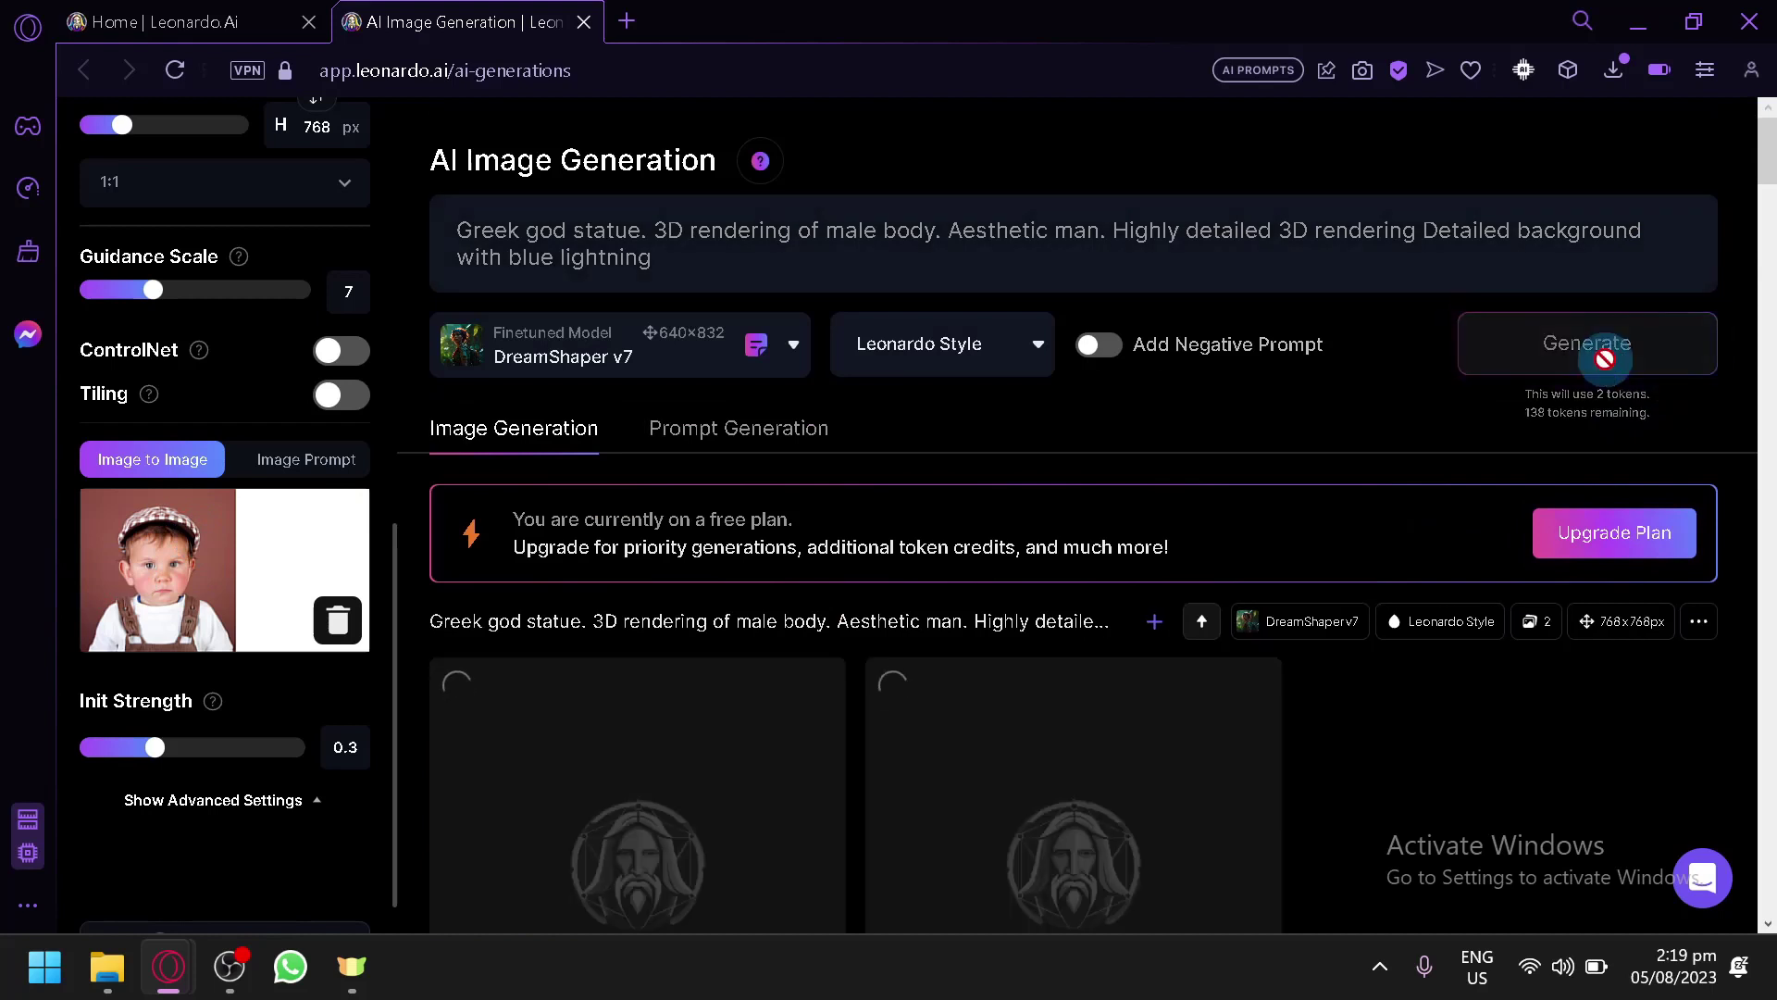
scroll(851, 565, down, 2)
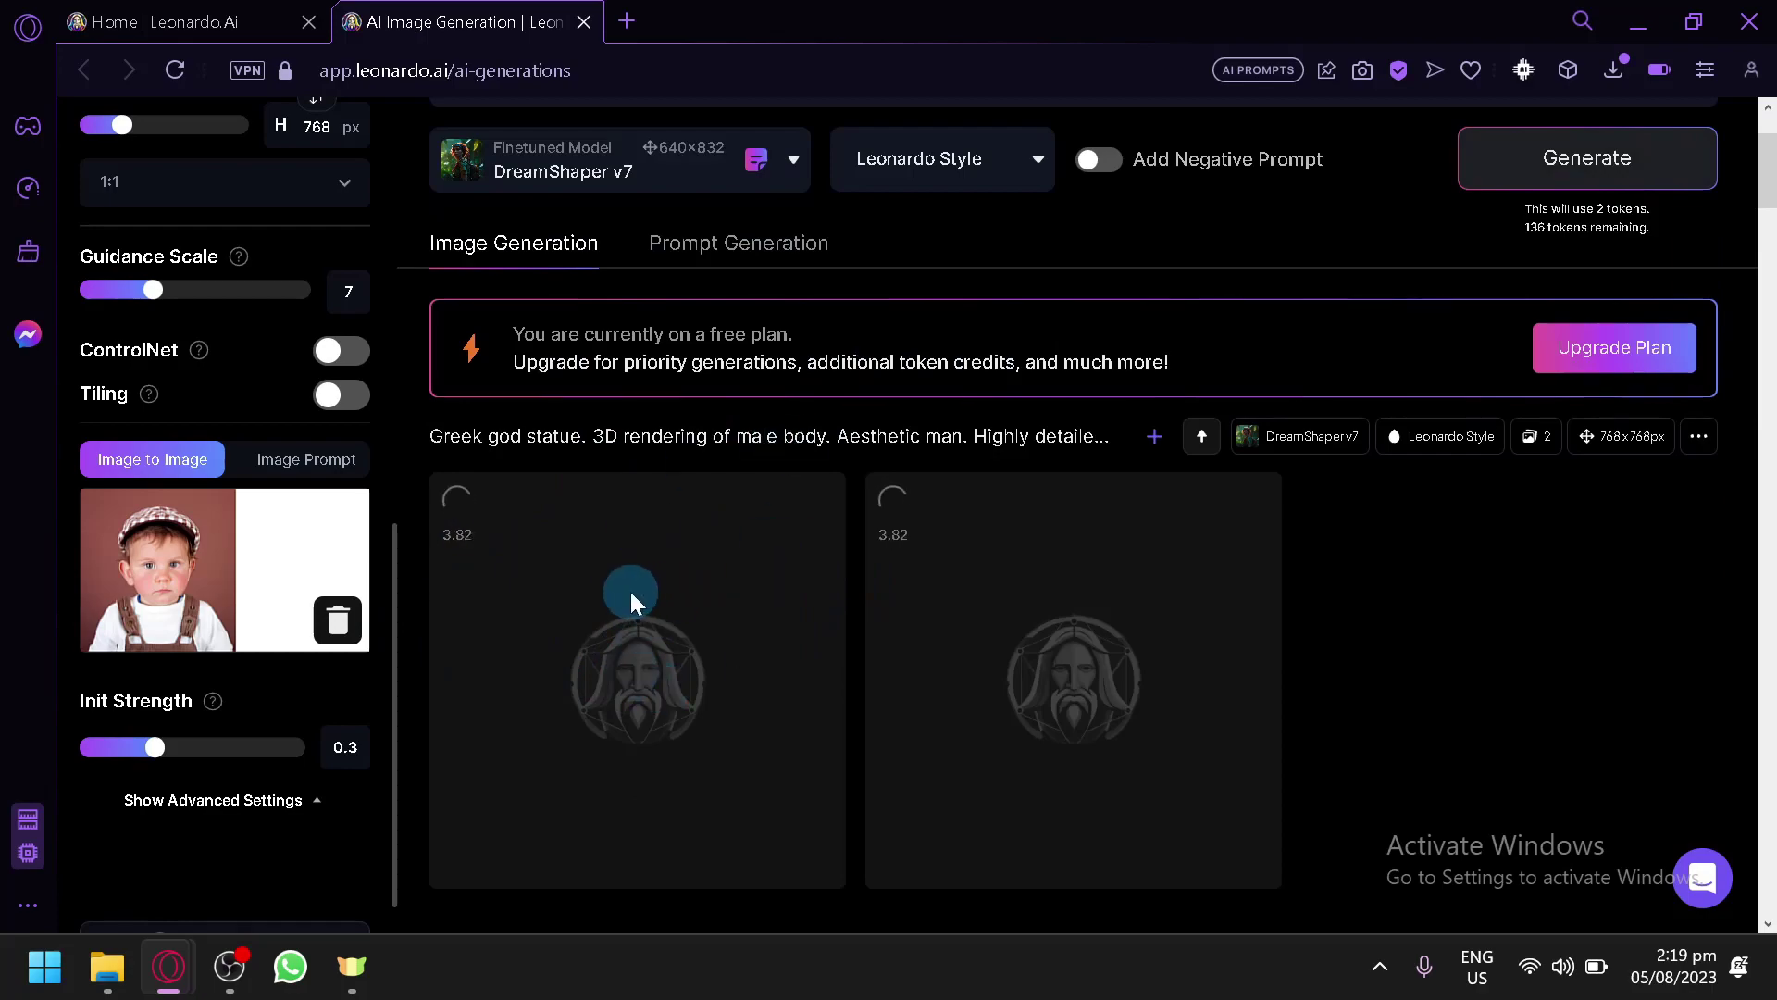
scroll(625, 597, down, 6)
scroll(627, 603, down, 10)
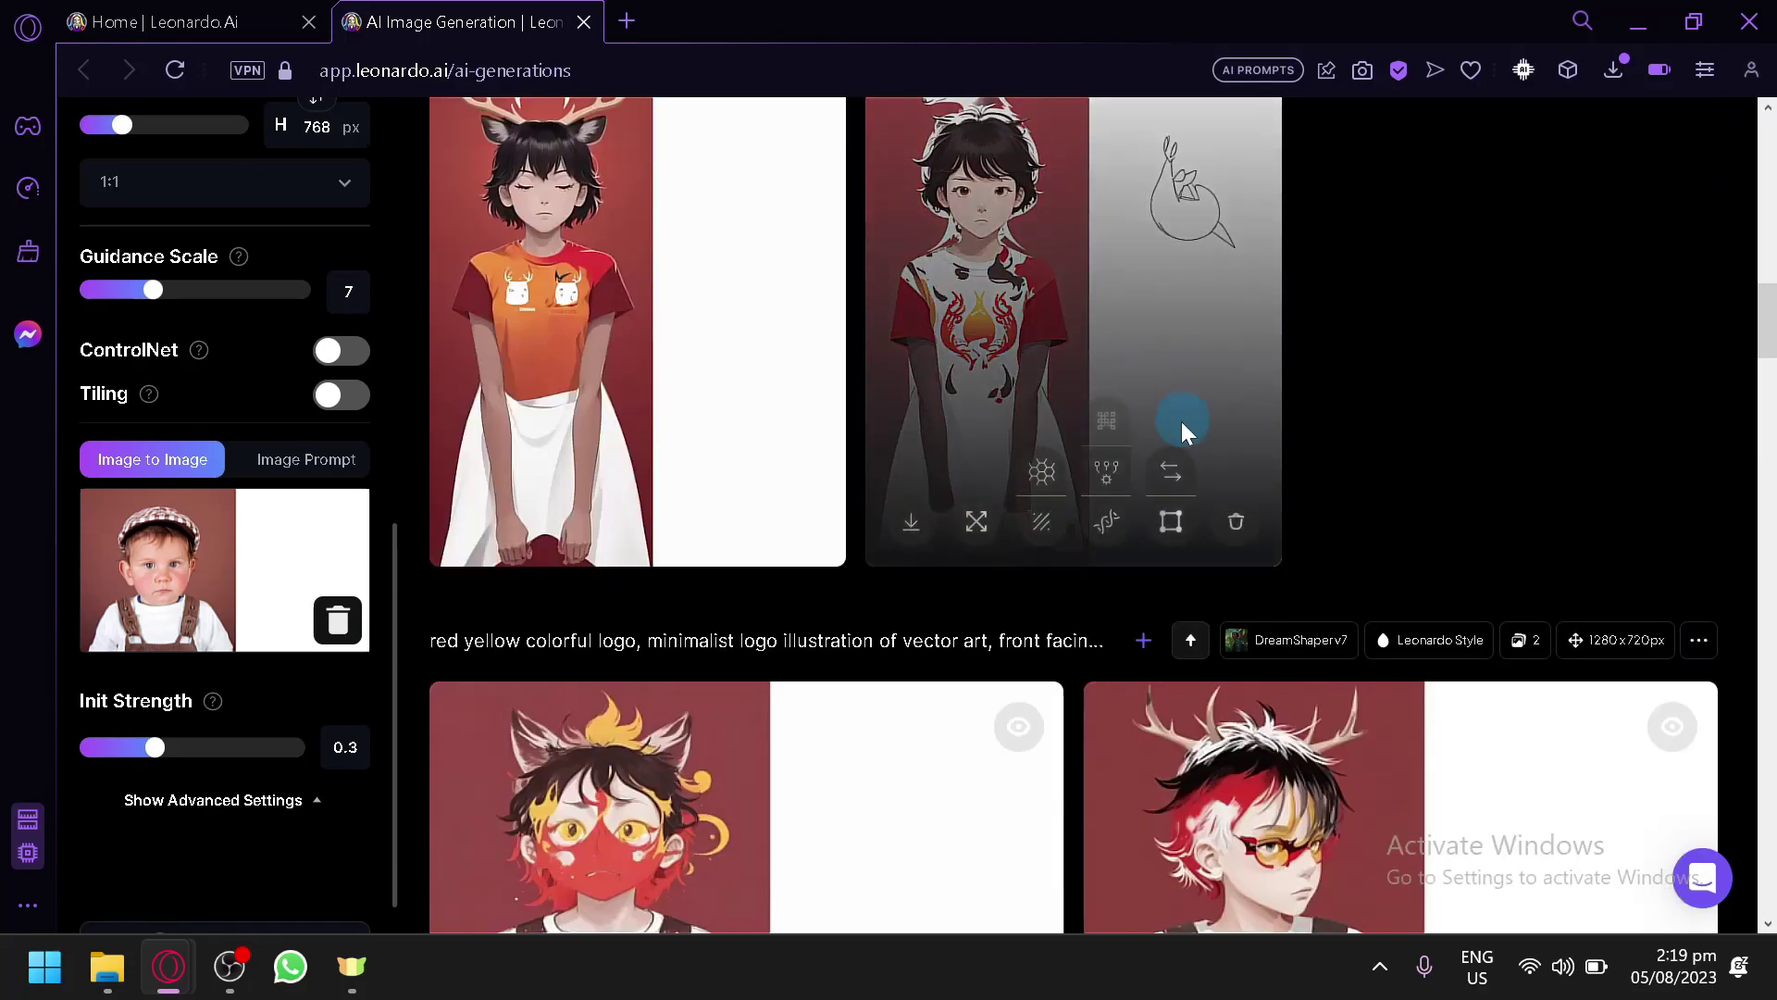
scroll(1010, 367, up, 2)
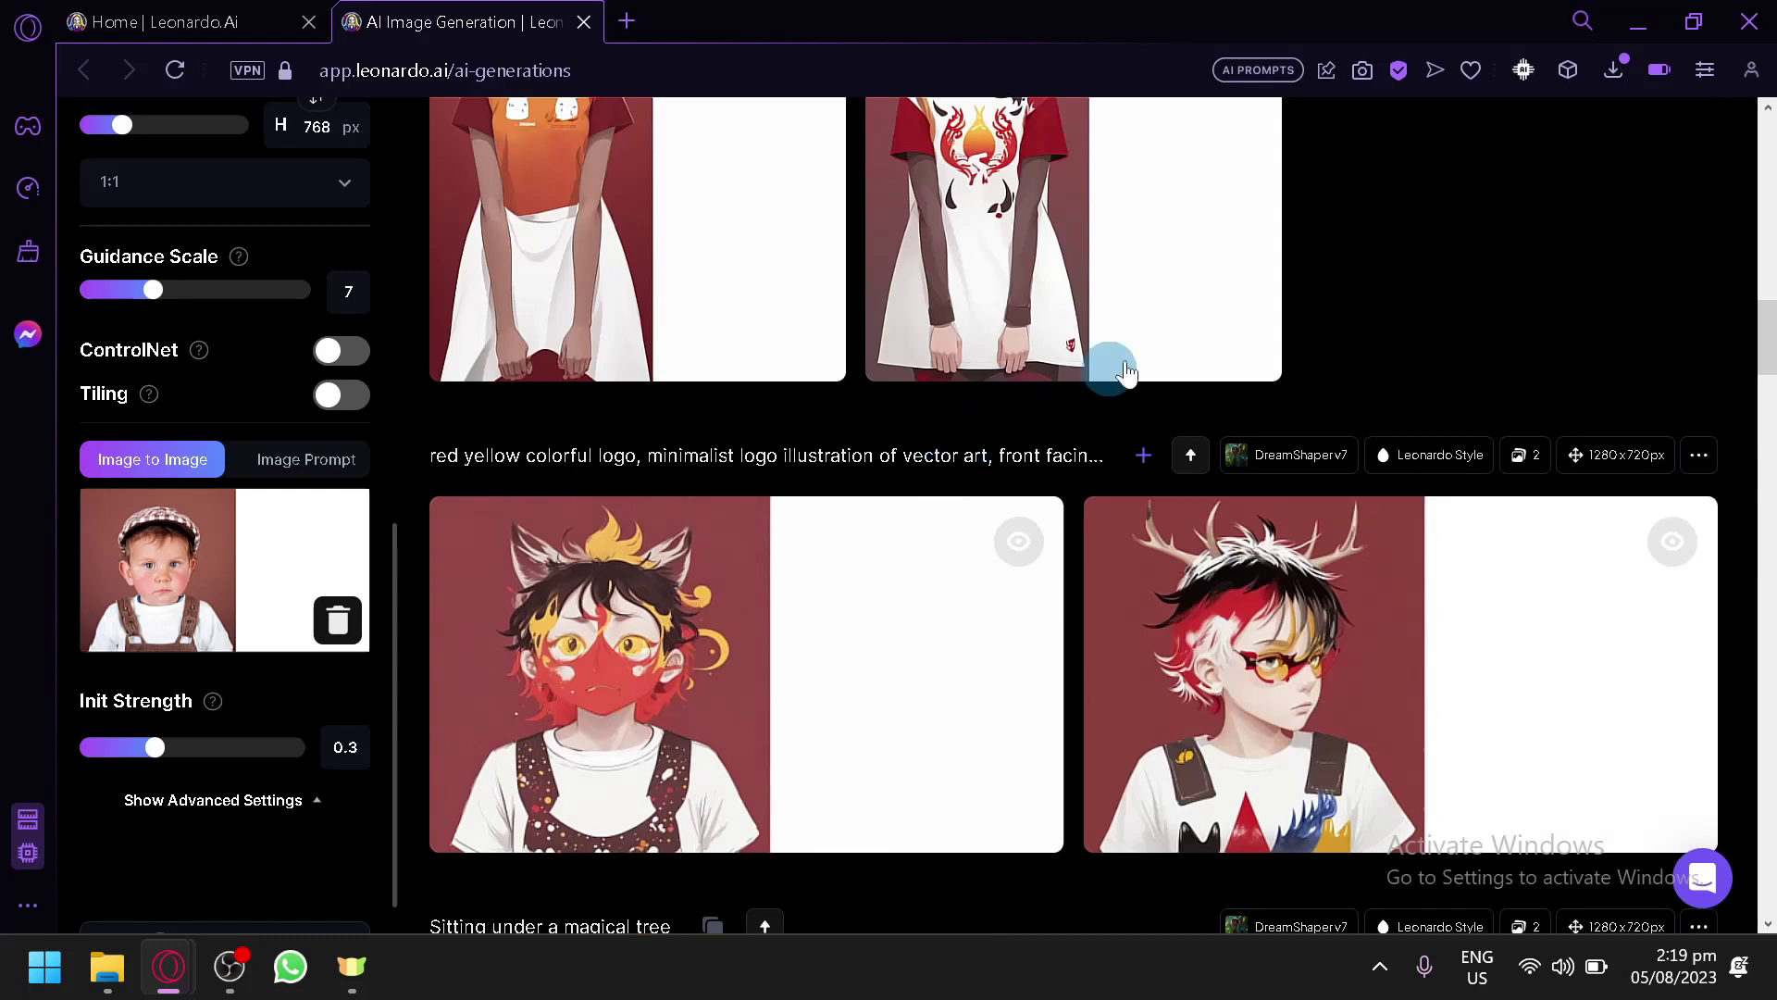
mouse_move(1481, 536)
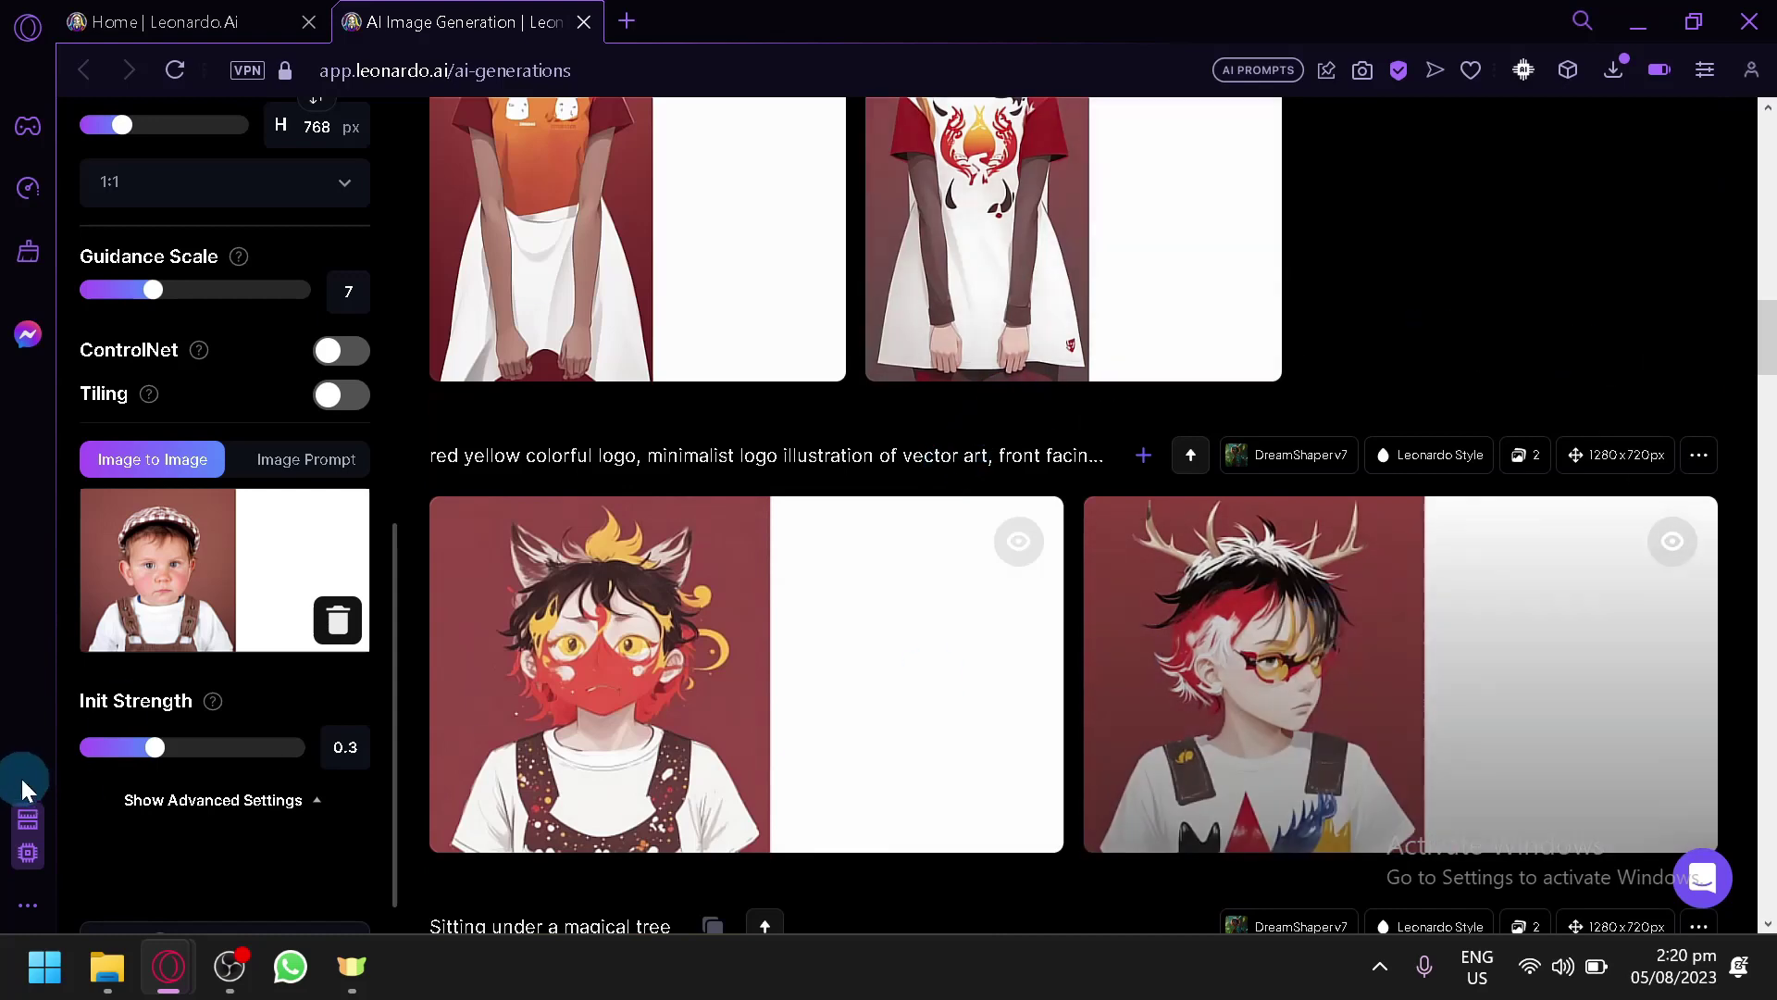
scroll(1548, 373, up, 7)
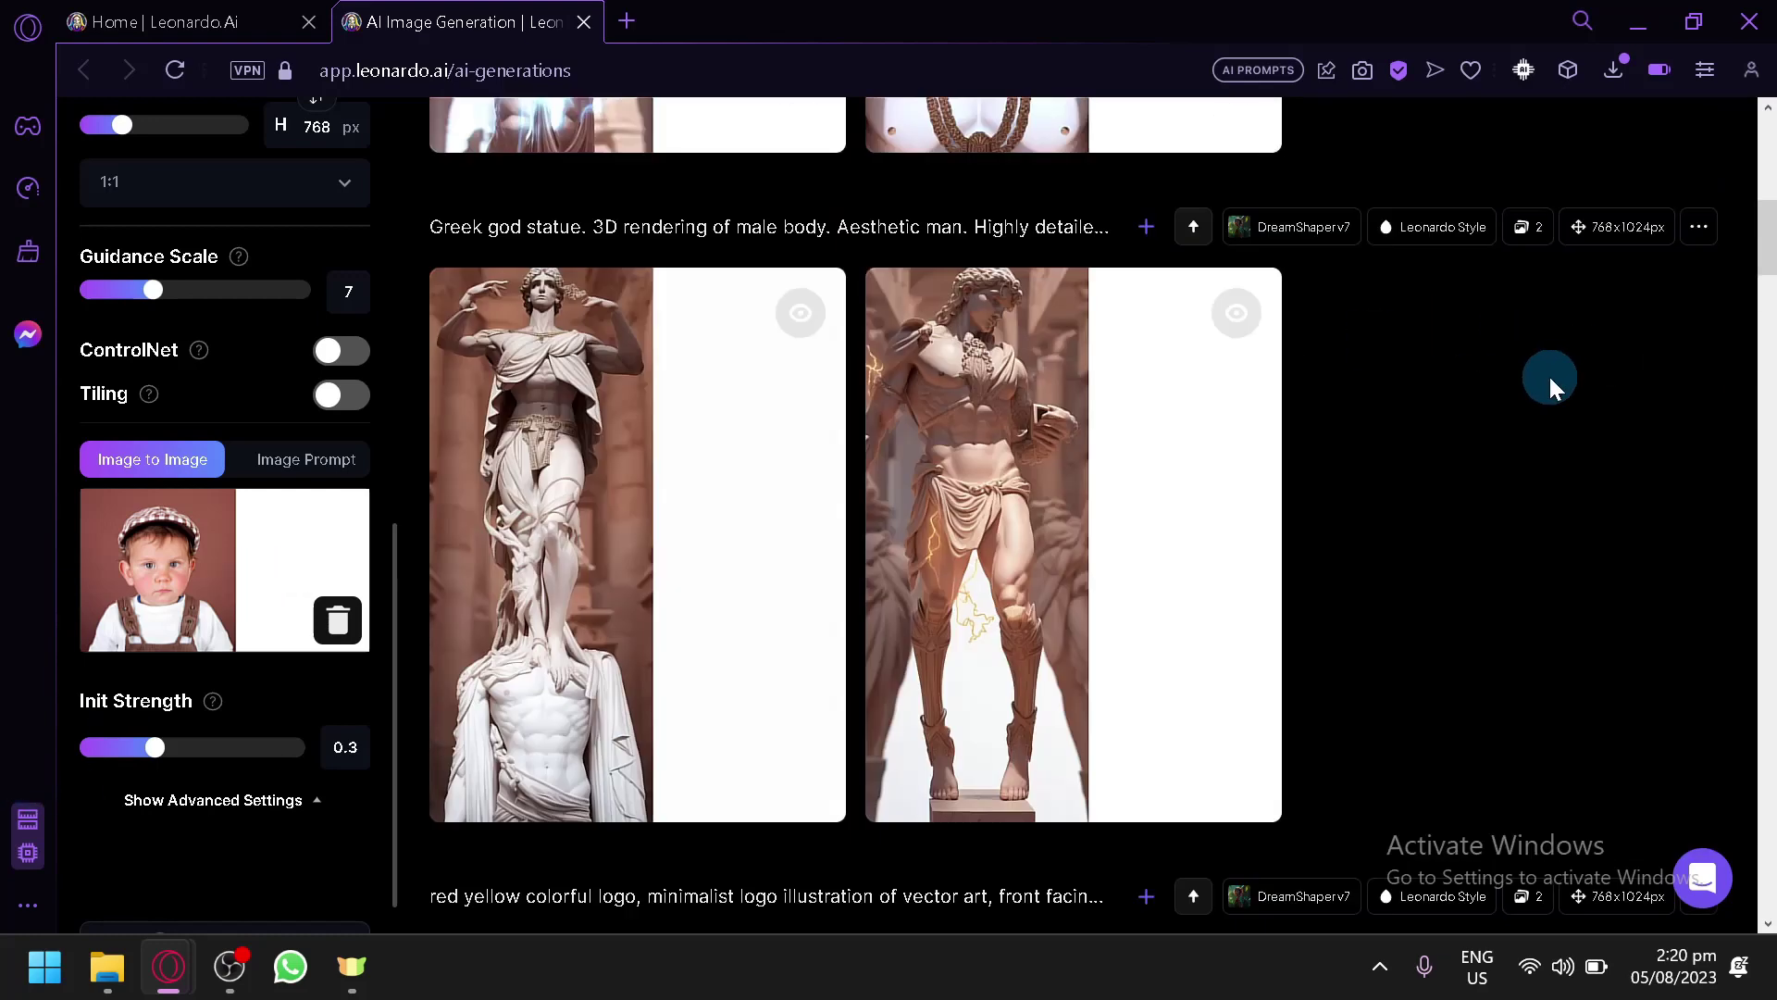
scroll(616, 722, down, 2)
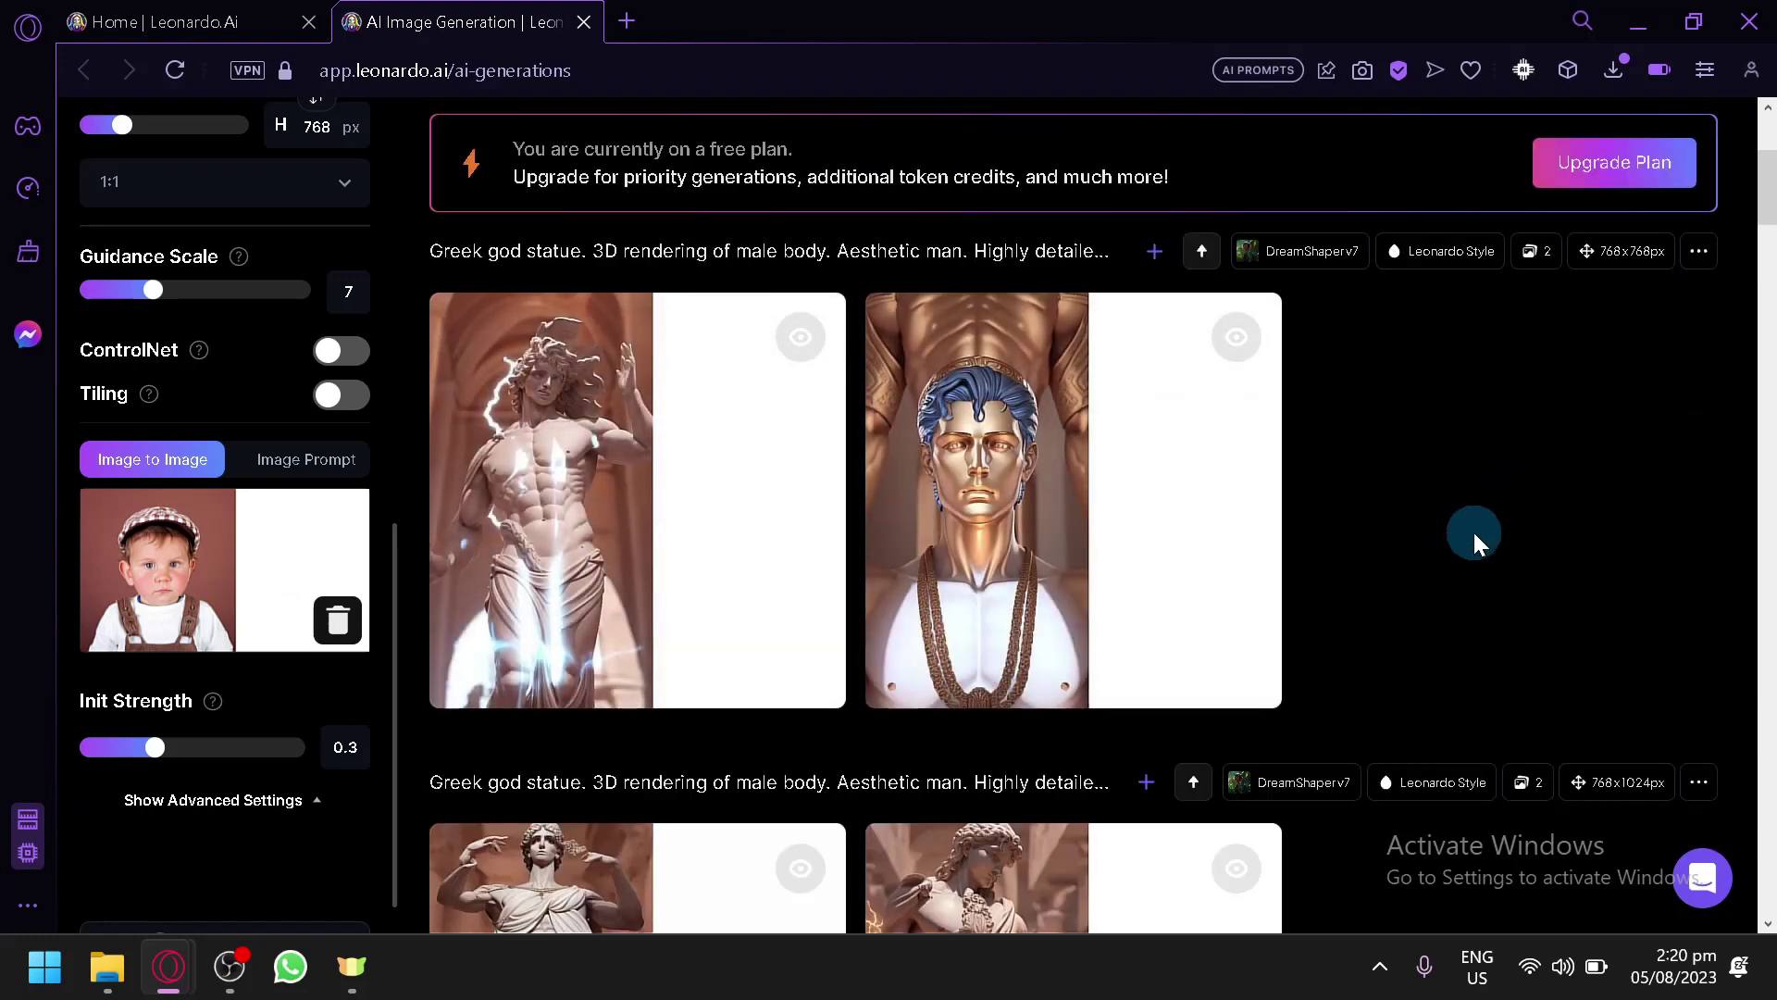
- Swap the init image for the baby-in-white-hat photo from Downloads, then show the Home gallery
click(206, 16)
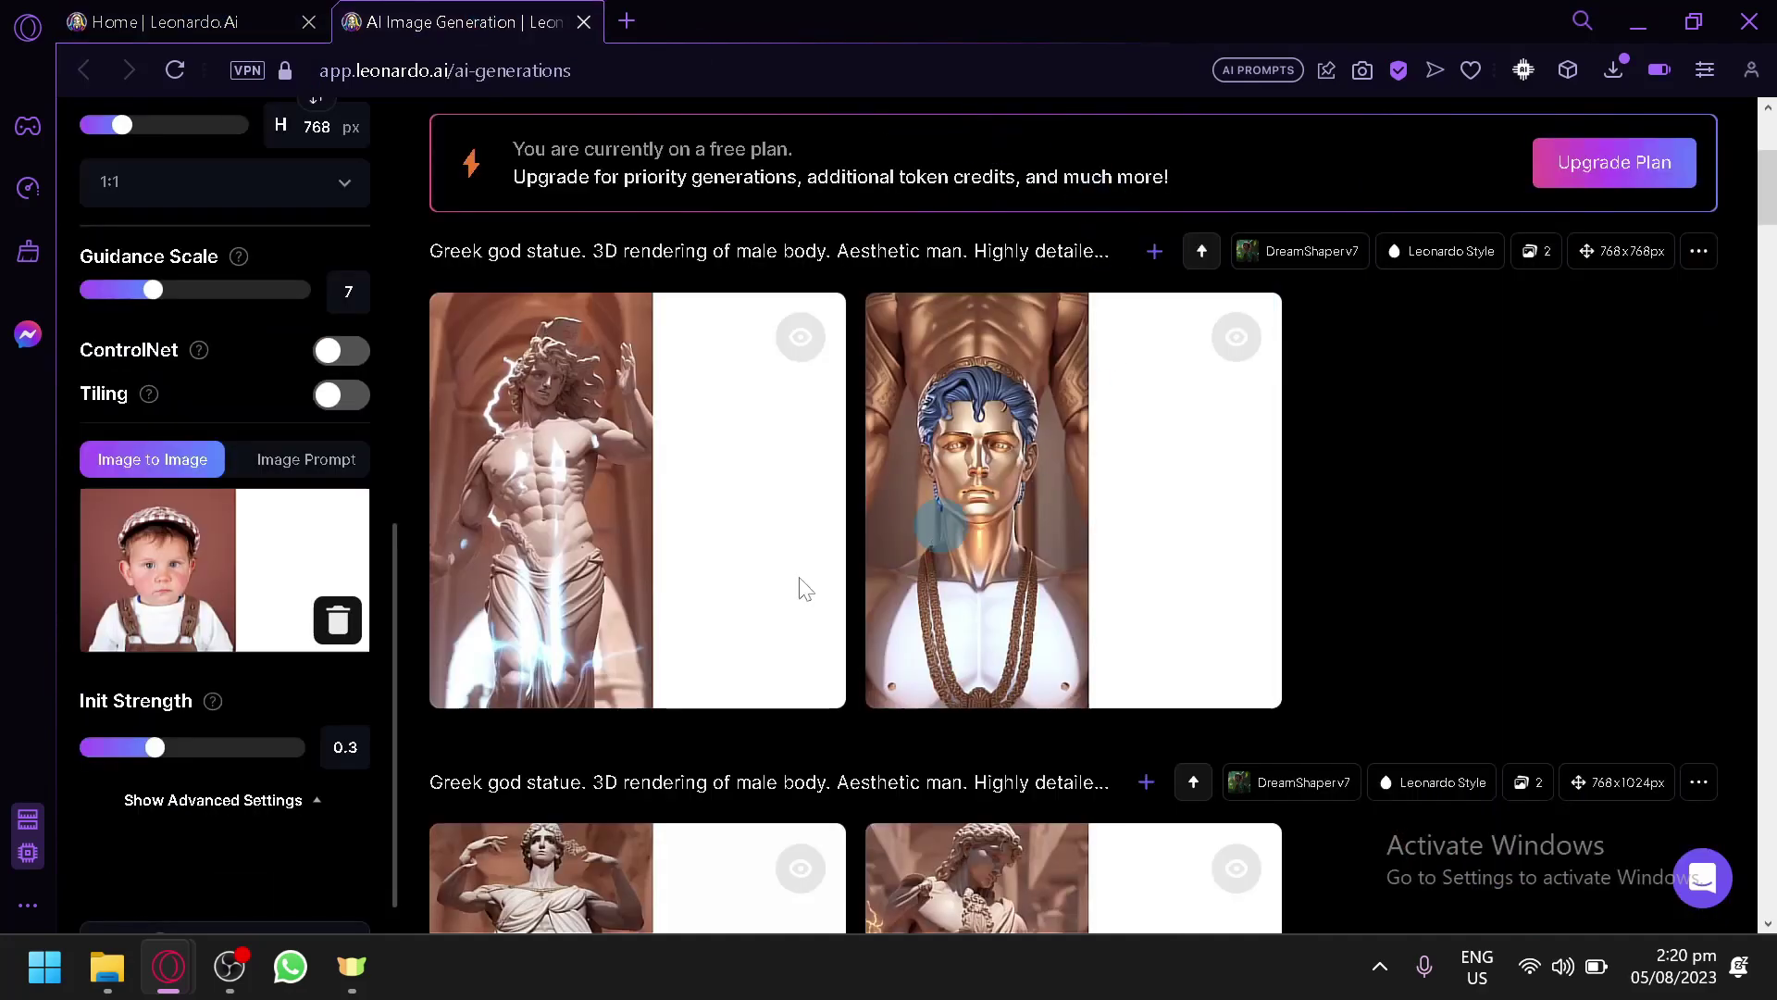
click(336, 630)
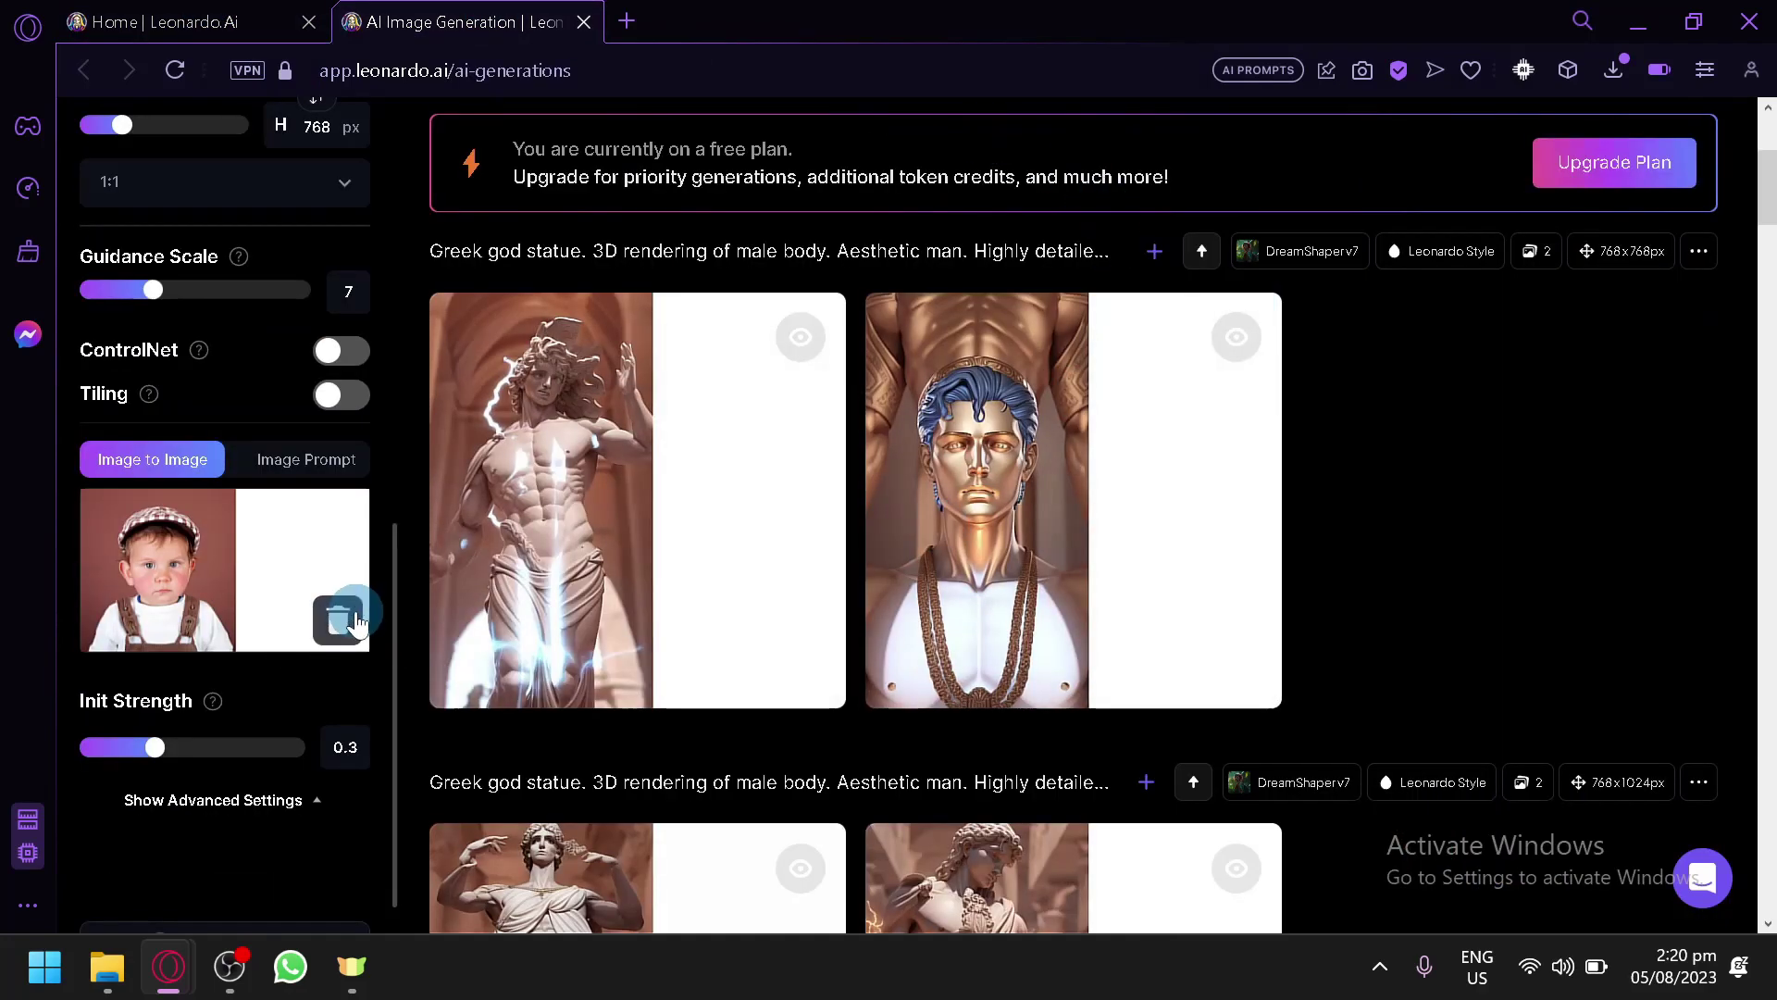
click(228, 659)
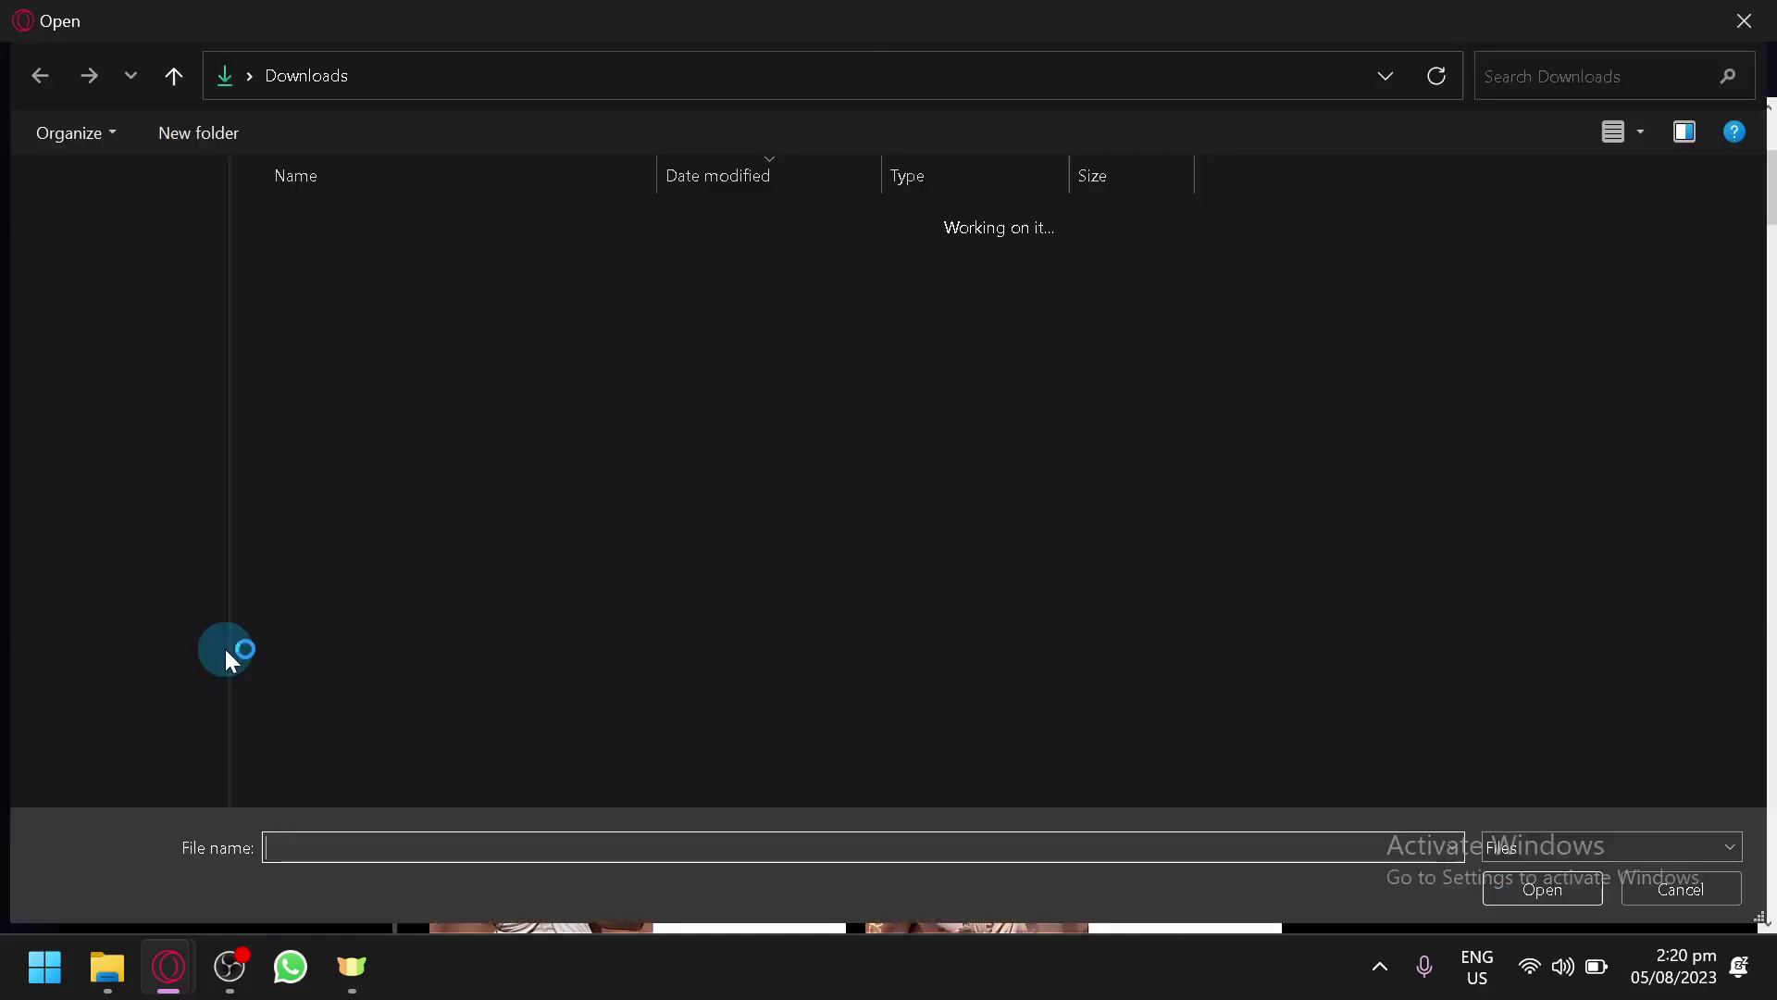
click(1564, 884)
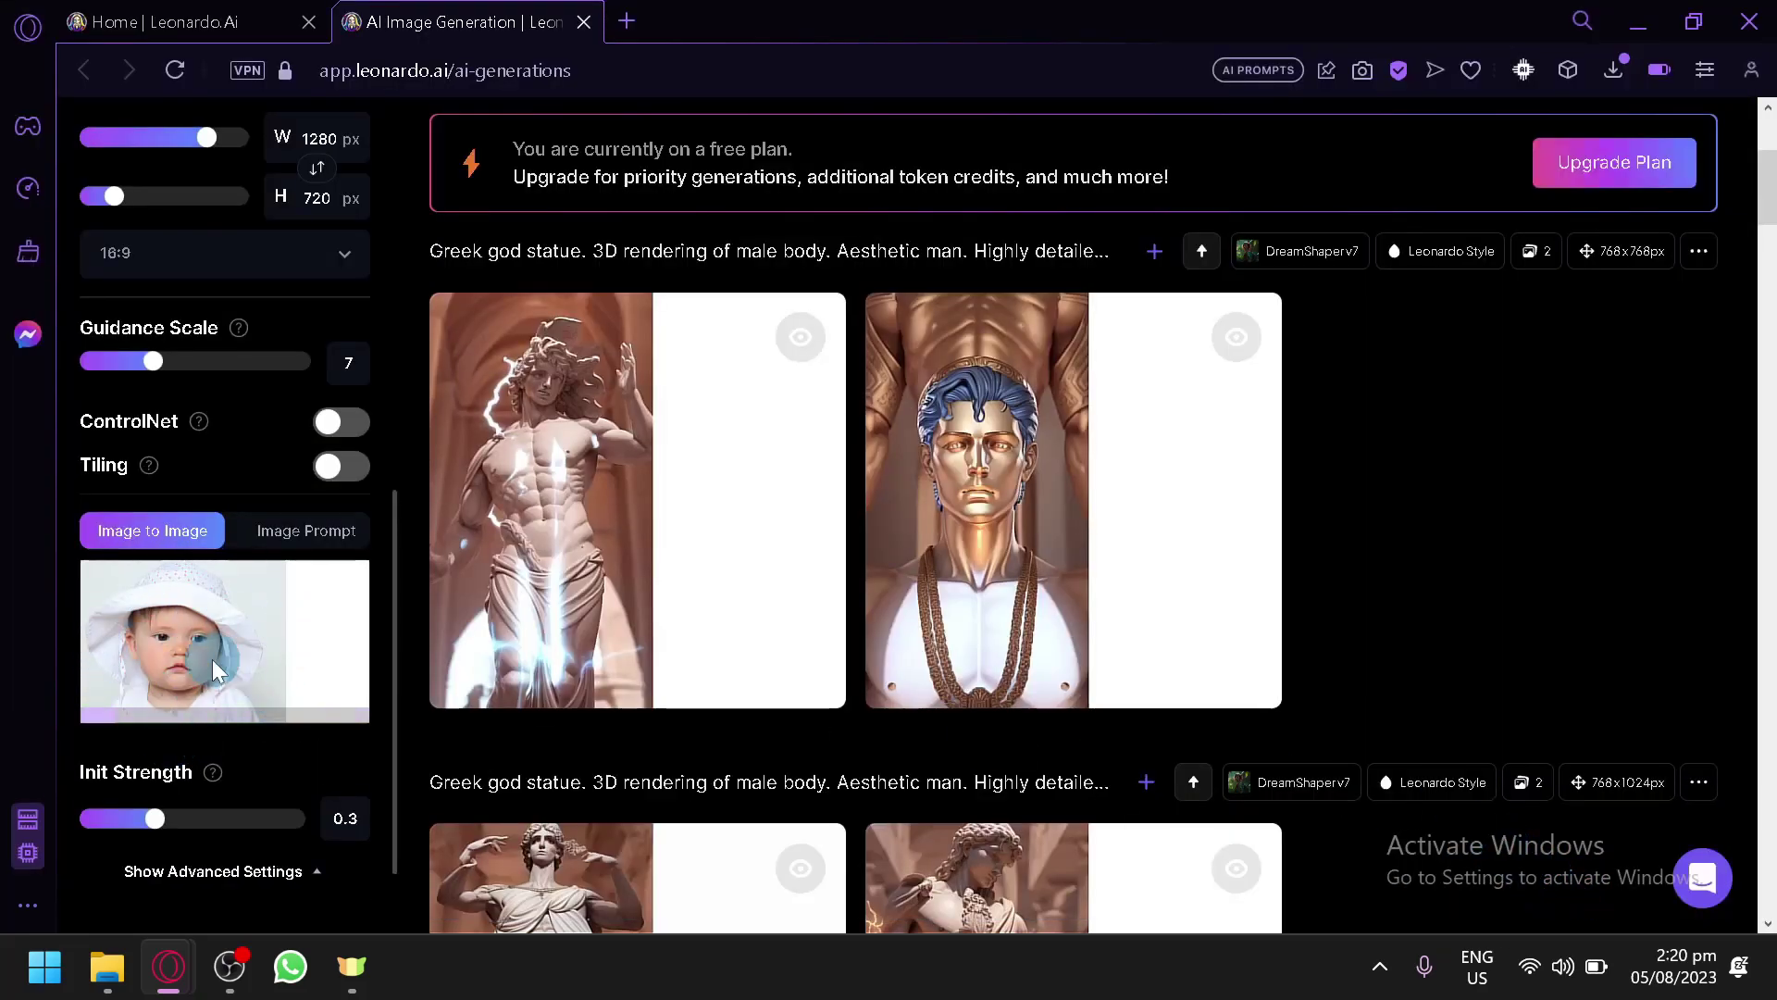
click(189, 21)
- Copy the Denali National Park paper-quilling card's prompt from the Home gallery
mouse_move(632, 657)
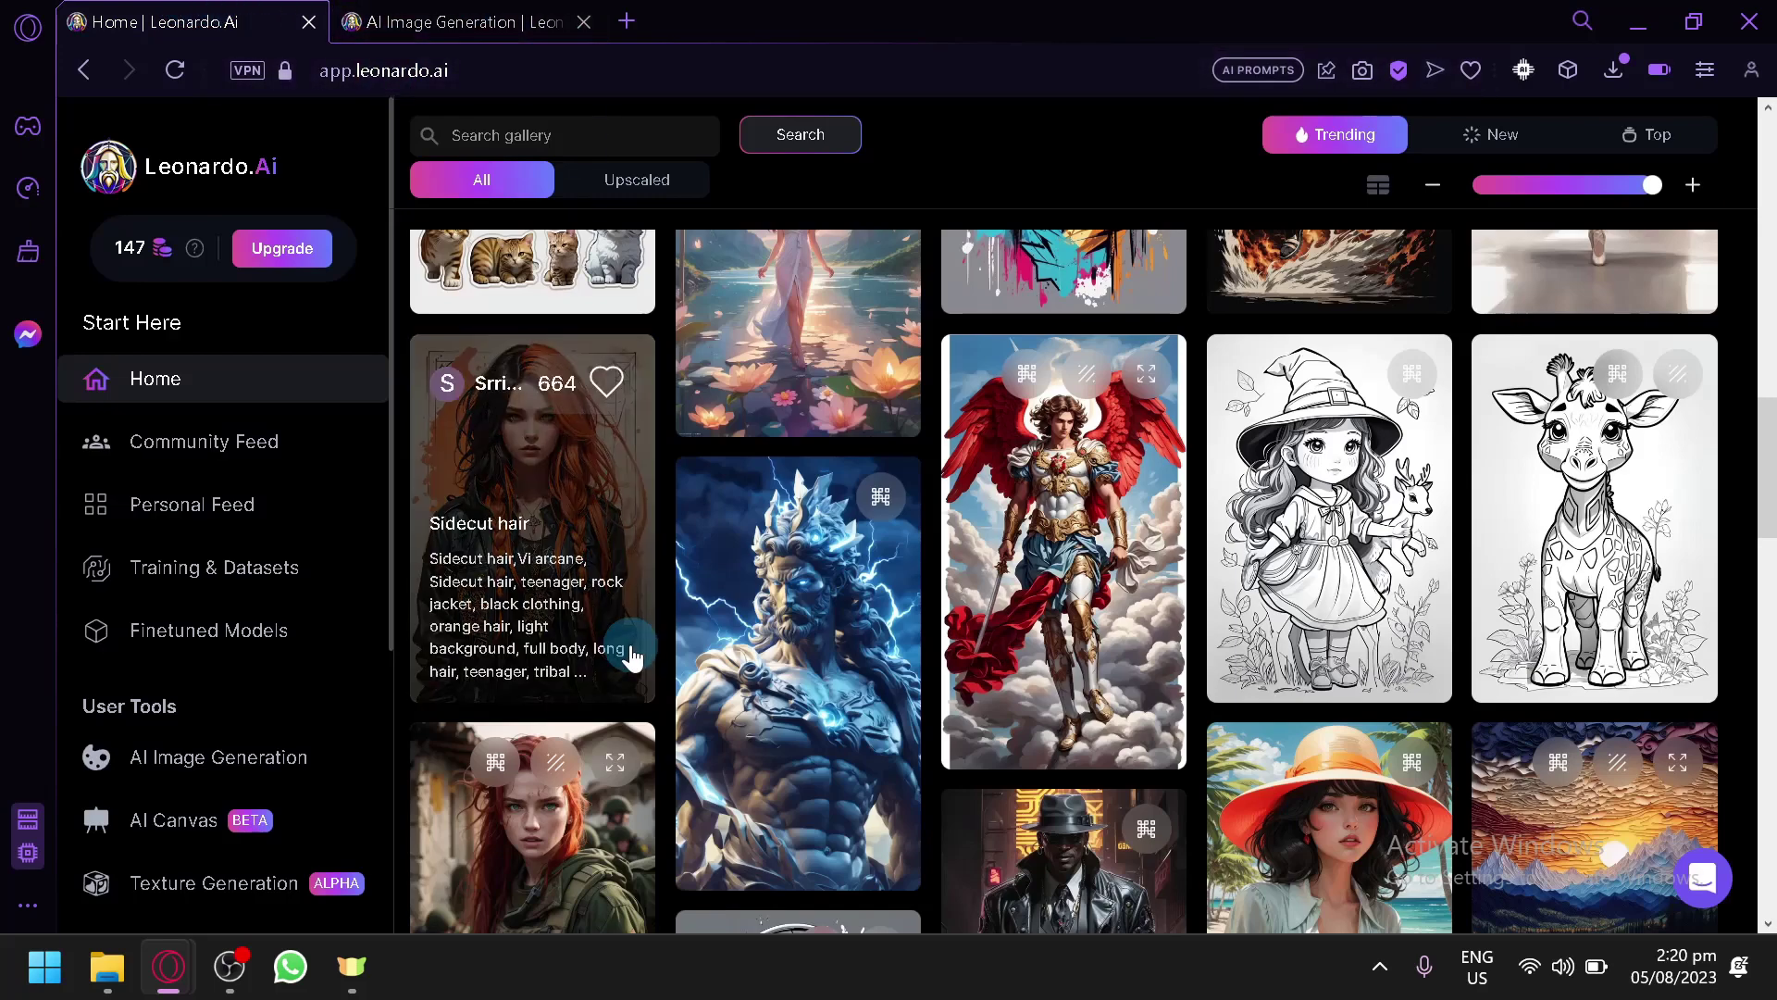
scroll(626, 657, down, 4)
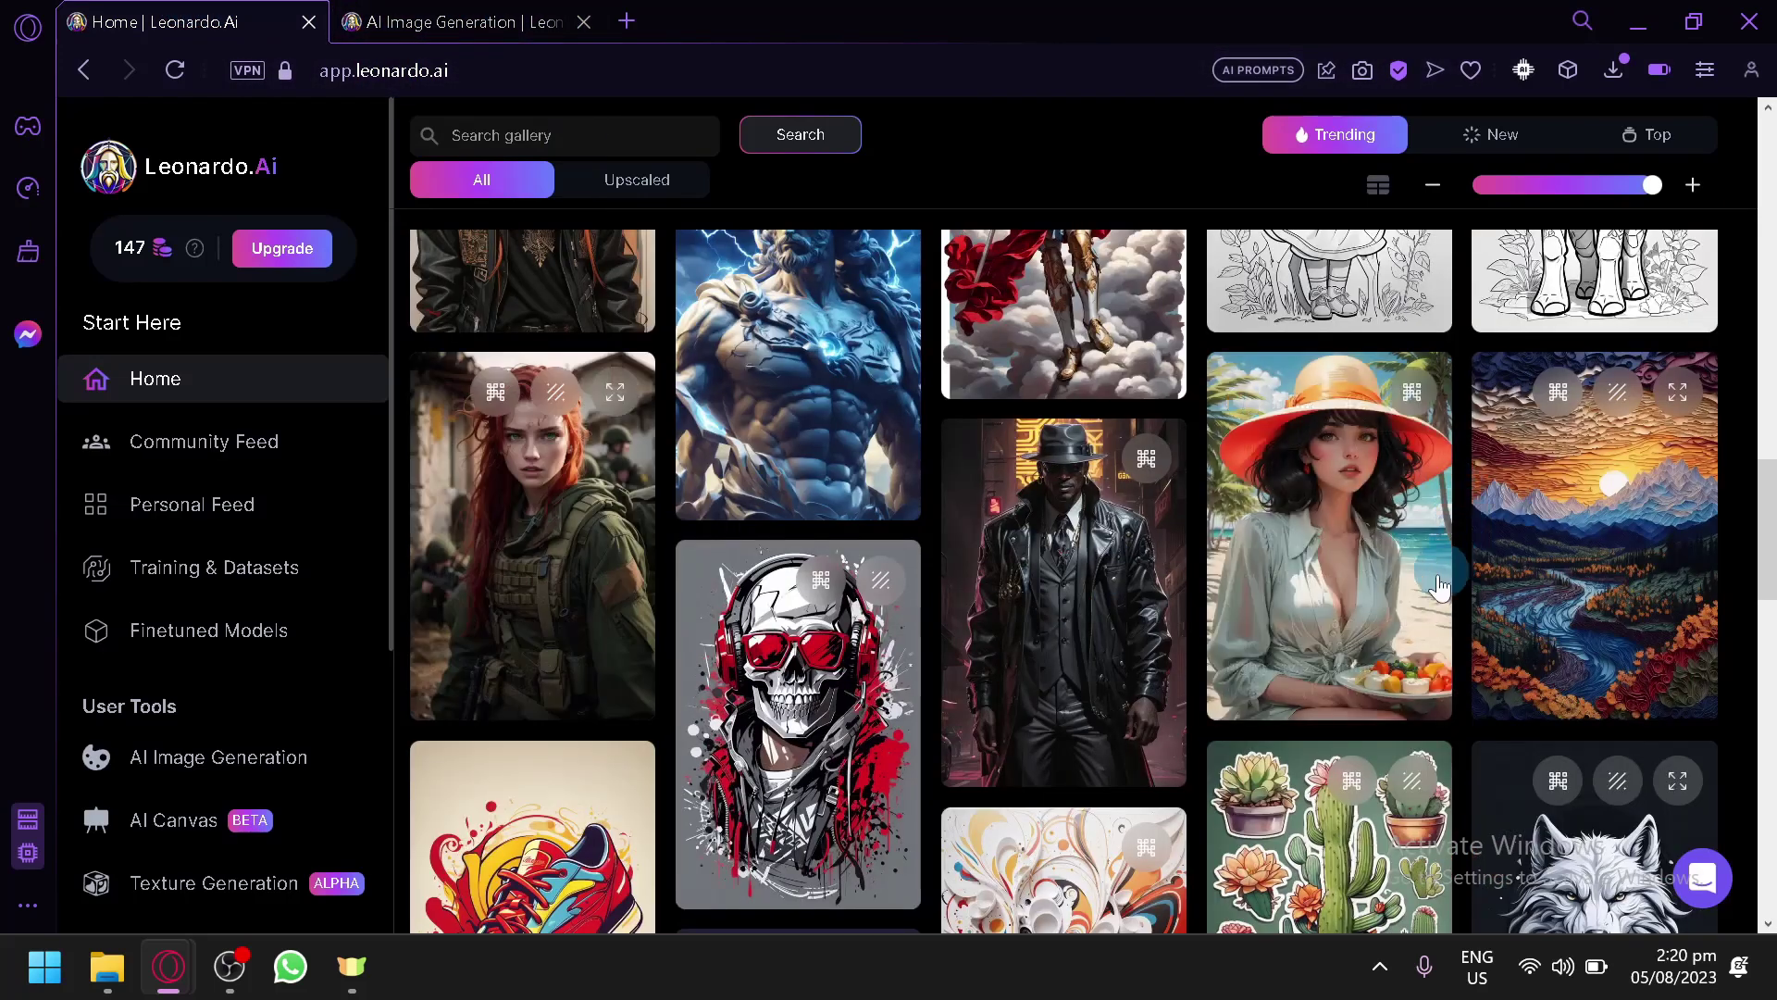
mouse_move(1361, 652)
scroll(1333, 602, up, 4)
mouse_move(1101, 412)
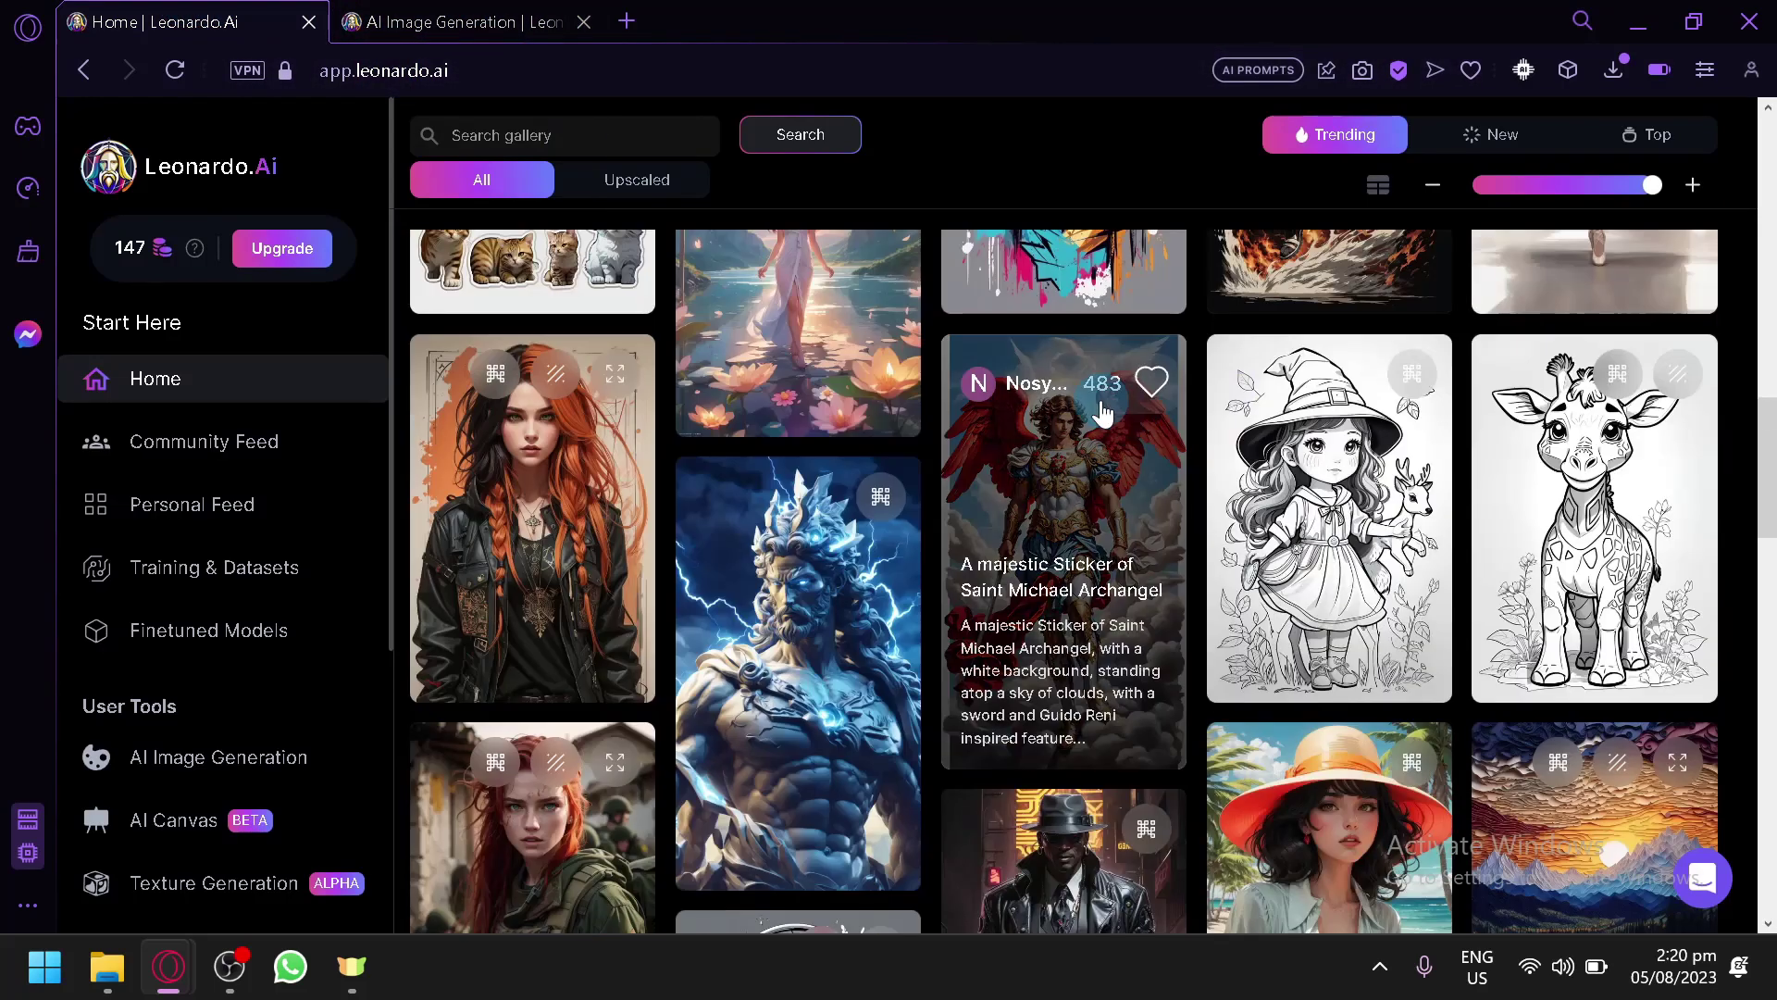
scroll(1101, 411, down, 2)
mouse_move(460, 711)
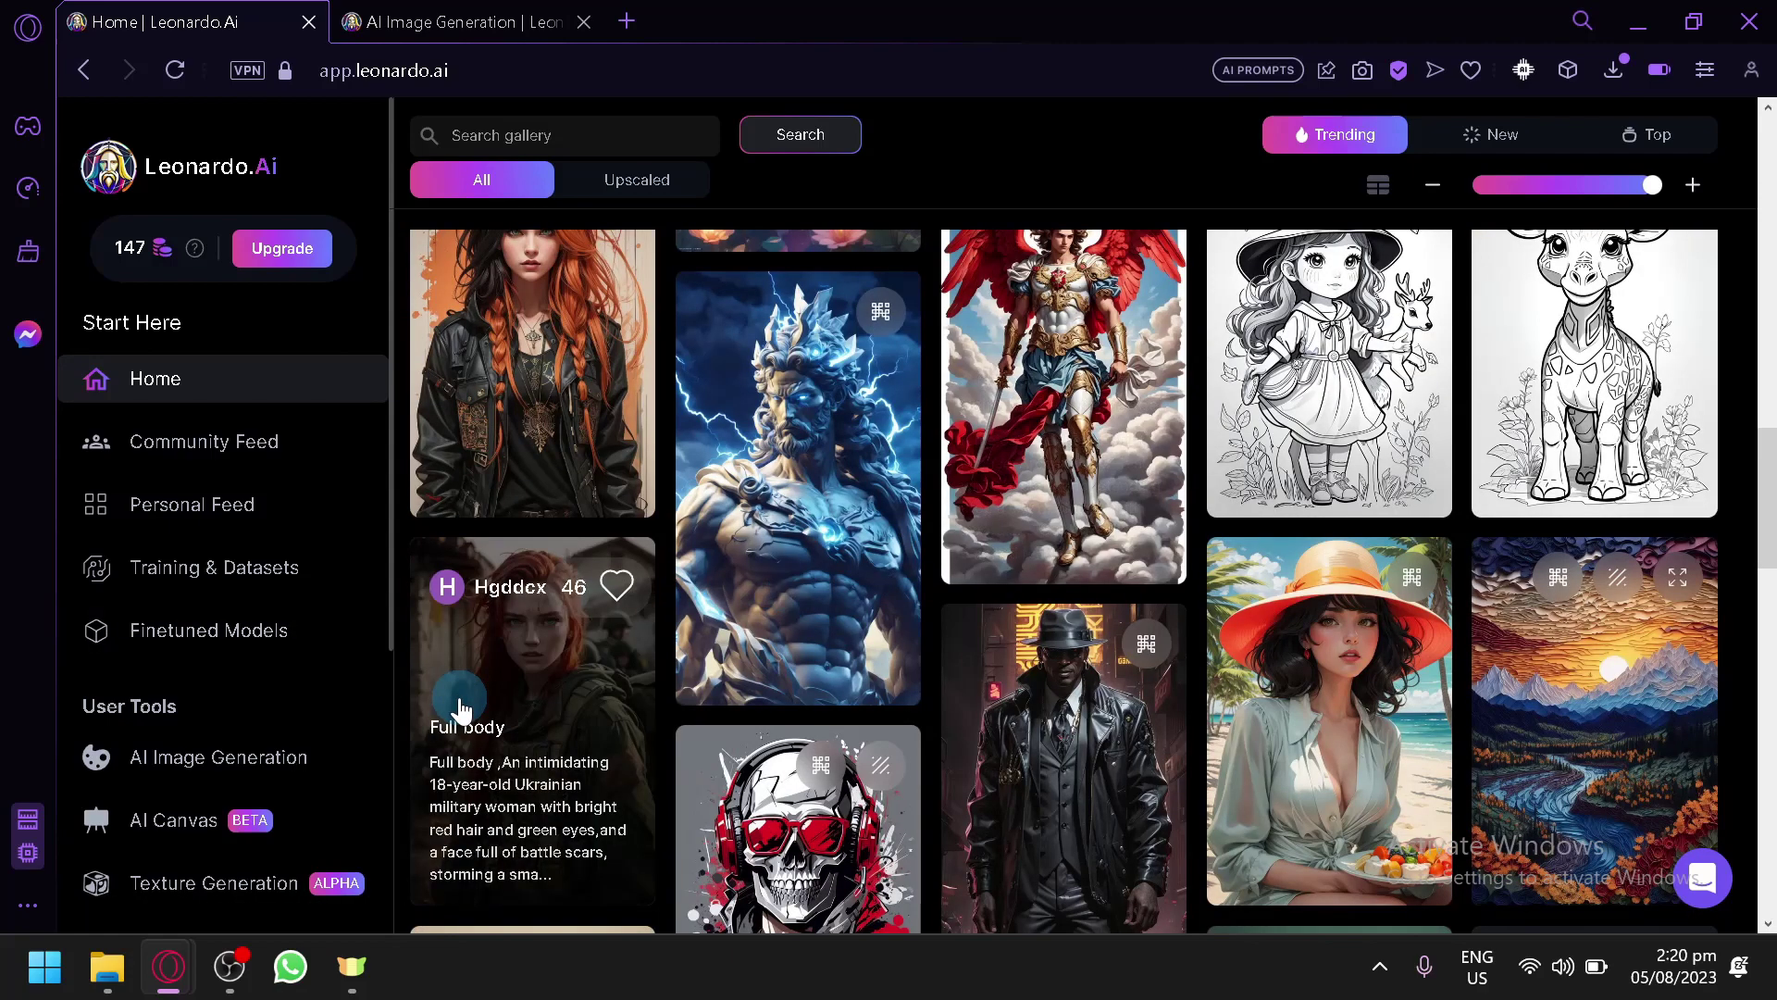
scroll(1333, 518, down, 2)
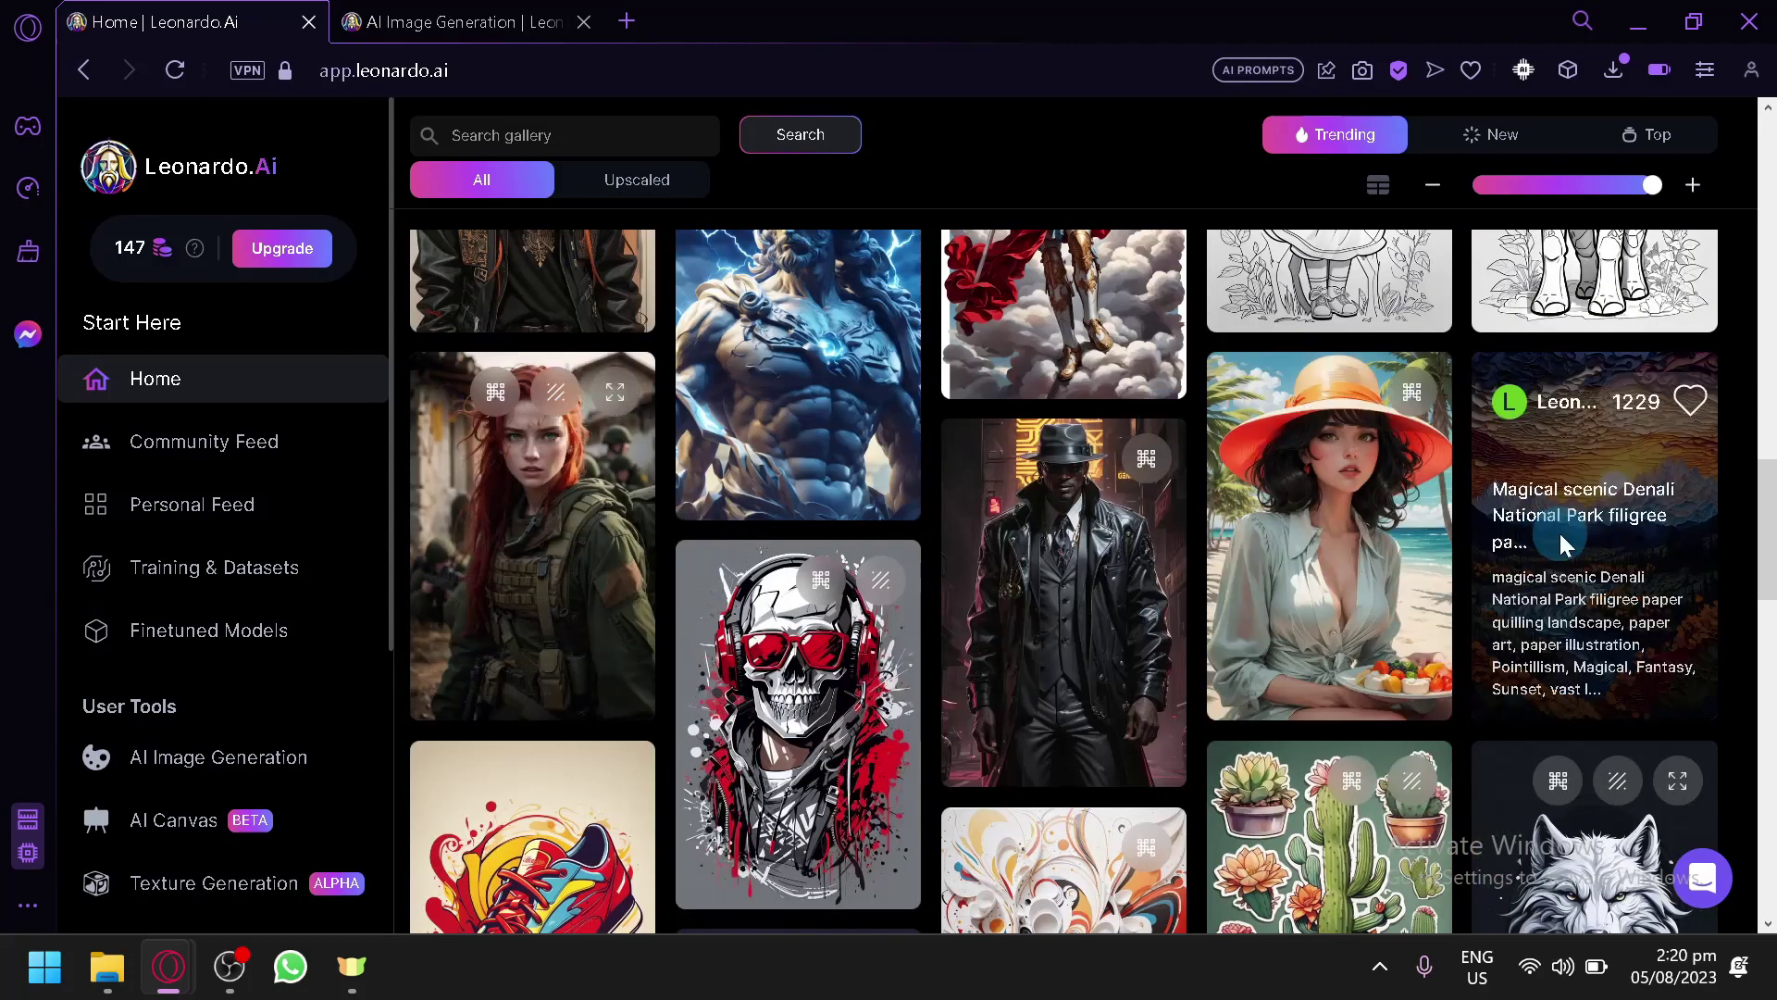
click(1562, 546)
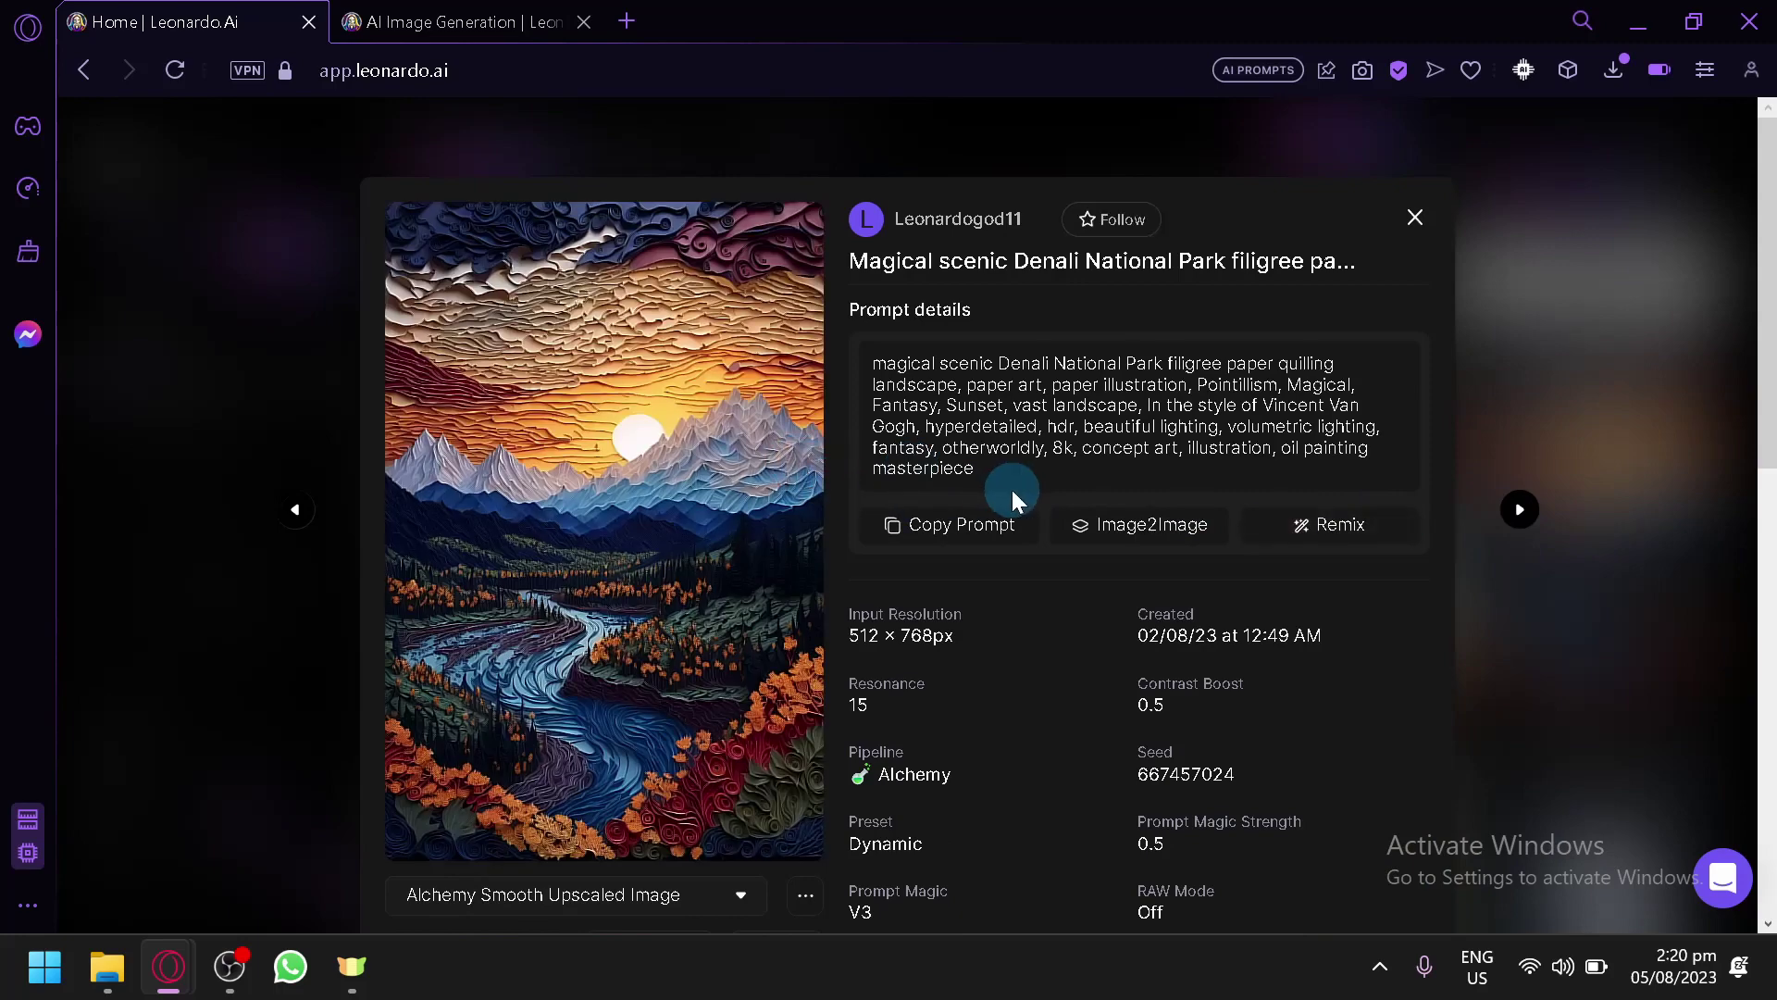
click(569, 22)
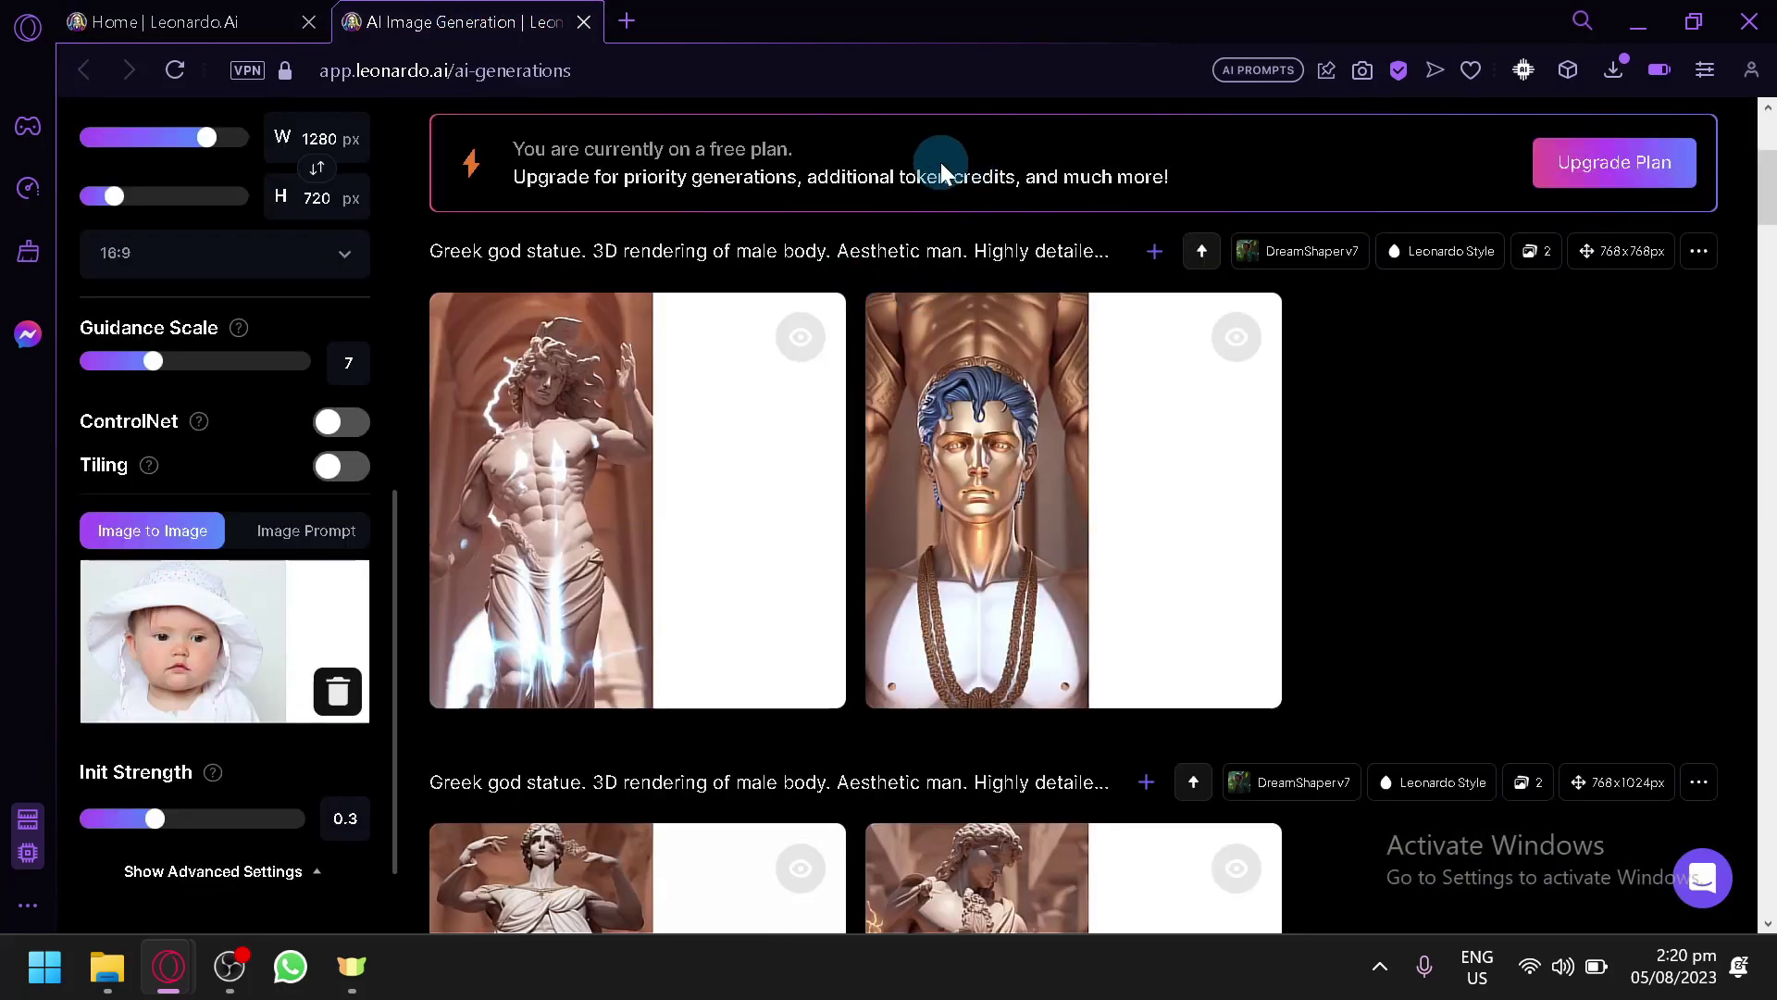
- Paste the Denali prompt over the Greek god prompt and delete the Denali National Park phrase
key(ctrl+a)
scroll(997, 196, up, 4)
click(987, 269)
key(ctrl+a)
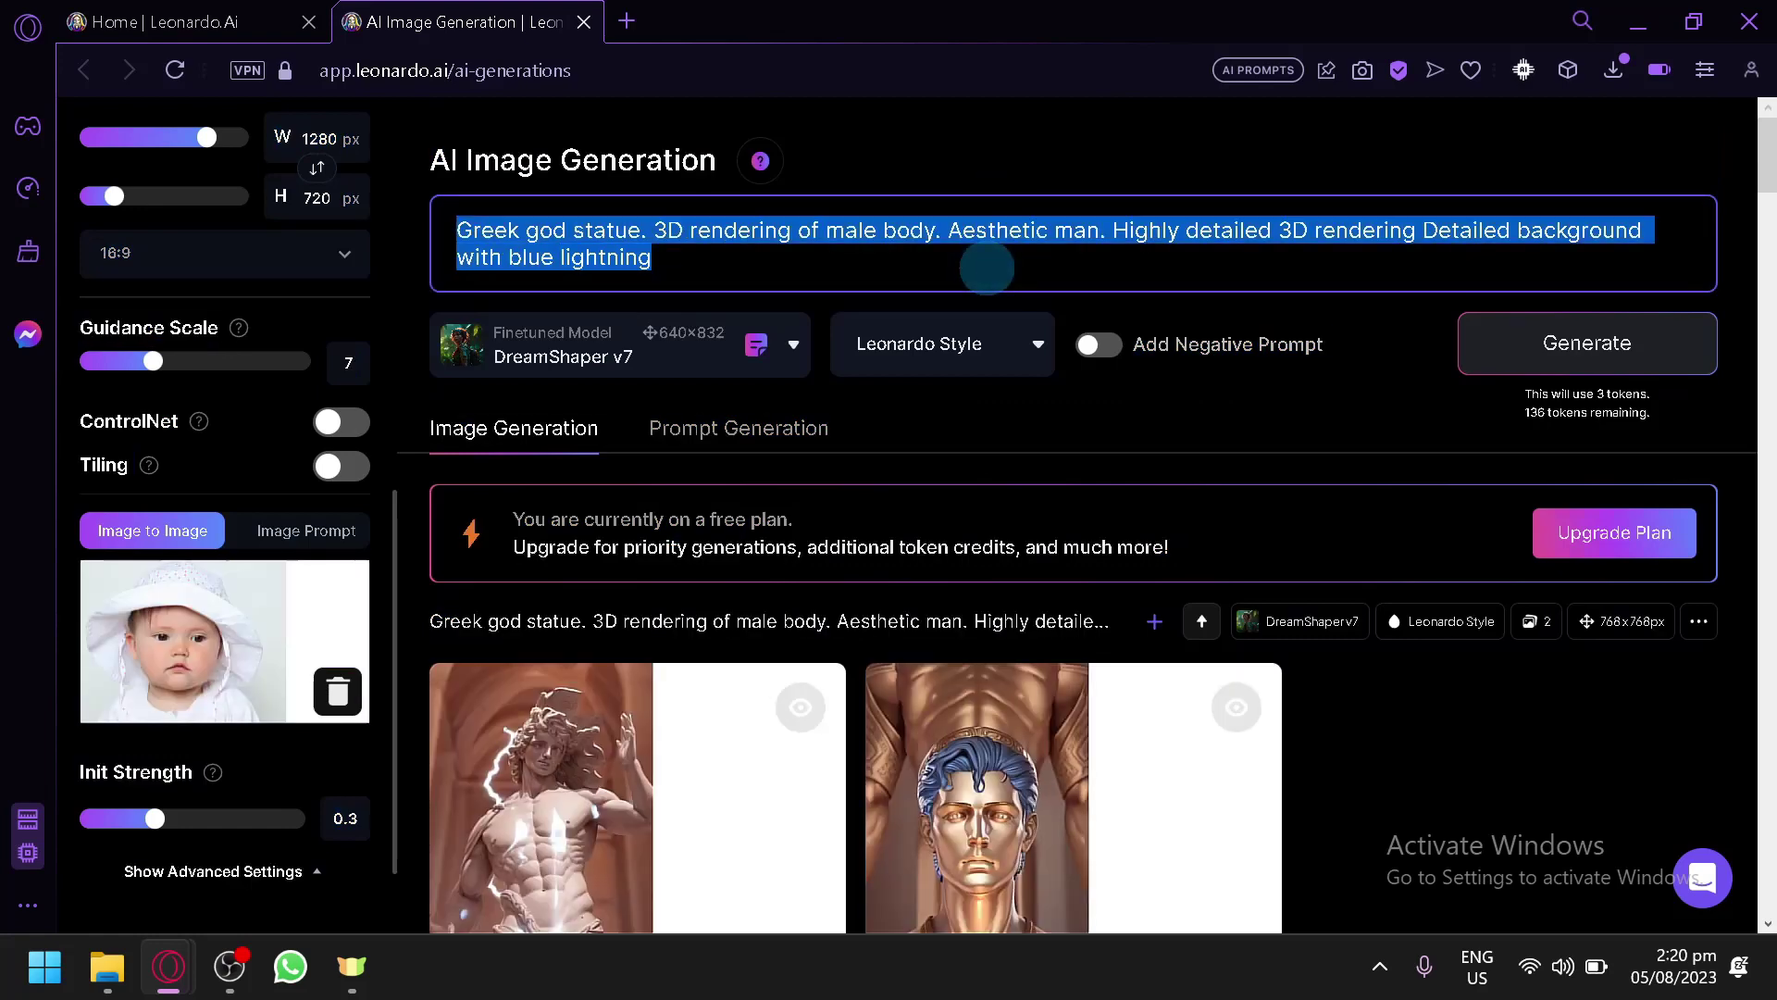
text(magical scenic Denali National Park filigree paper quilling landscape, paper art, paper illustration, Pointillism, Magical, Fantasy, Sunset, vast landscape, In the style of Vincent Van Gogh, hyperdetailed, hdr, beautiful lighting, volumetric lighting, fantasy, otherworldly, 8k, concept art, illustration,  oil painting masterpiece)
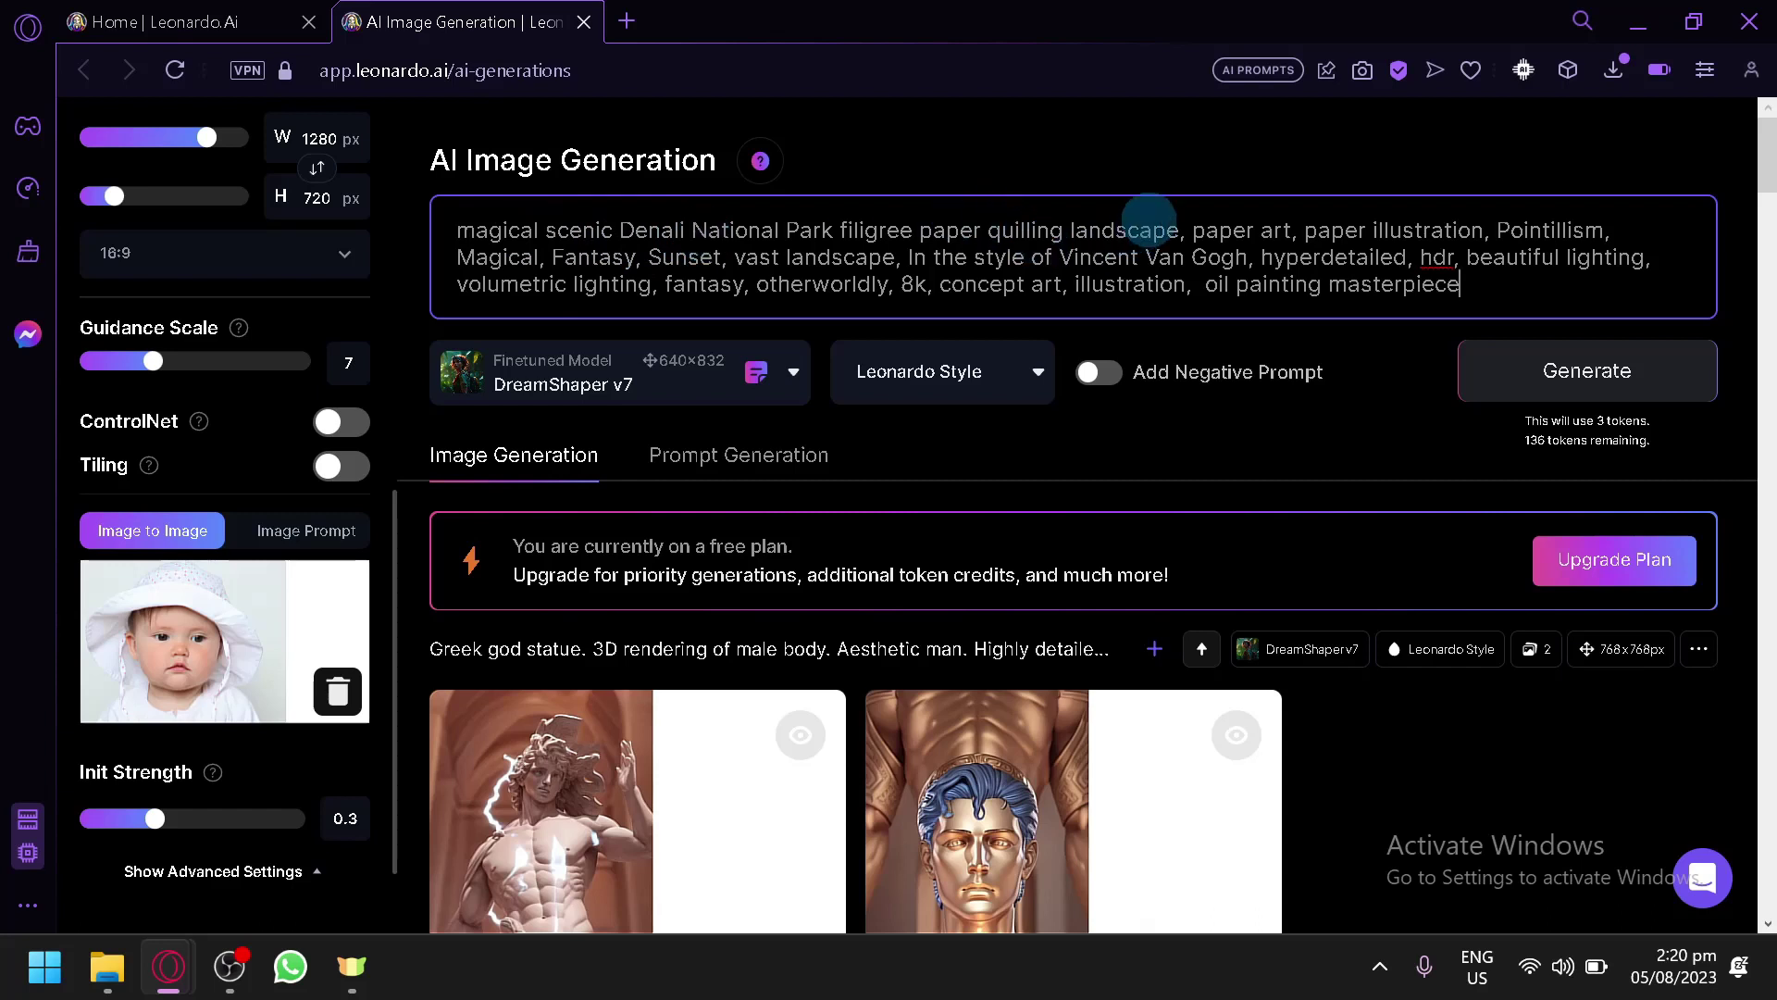
drag(1178, 232, 613, 232)
key(BackSpace)
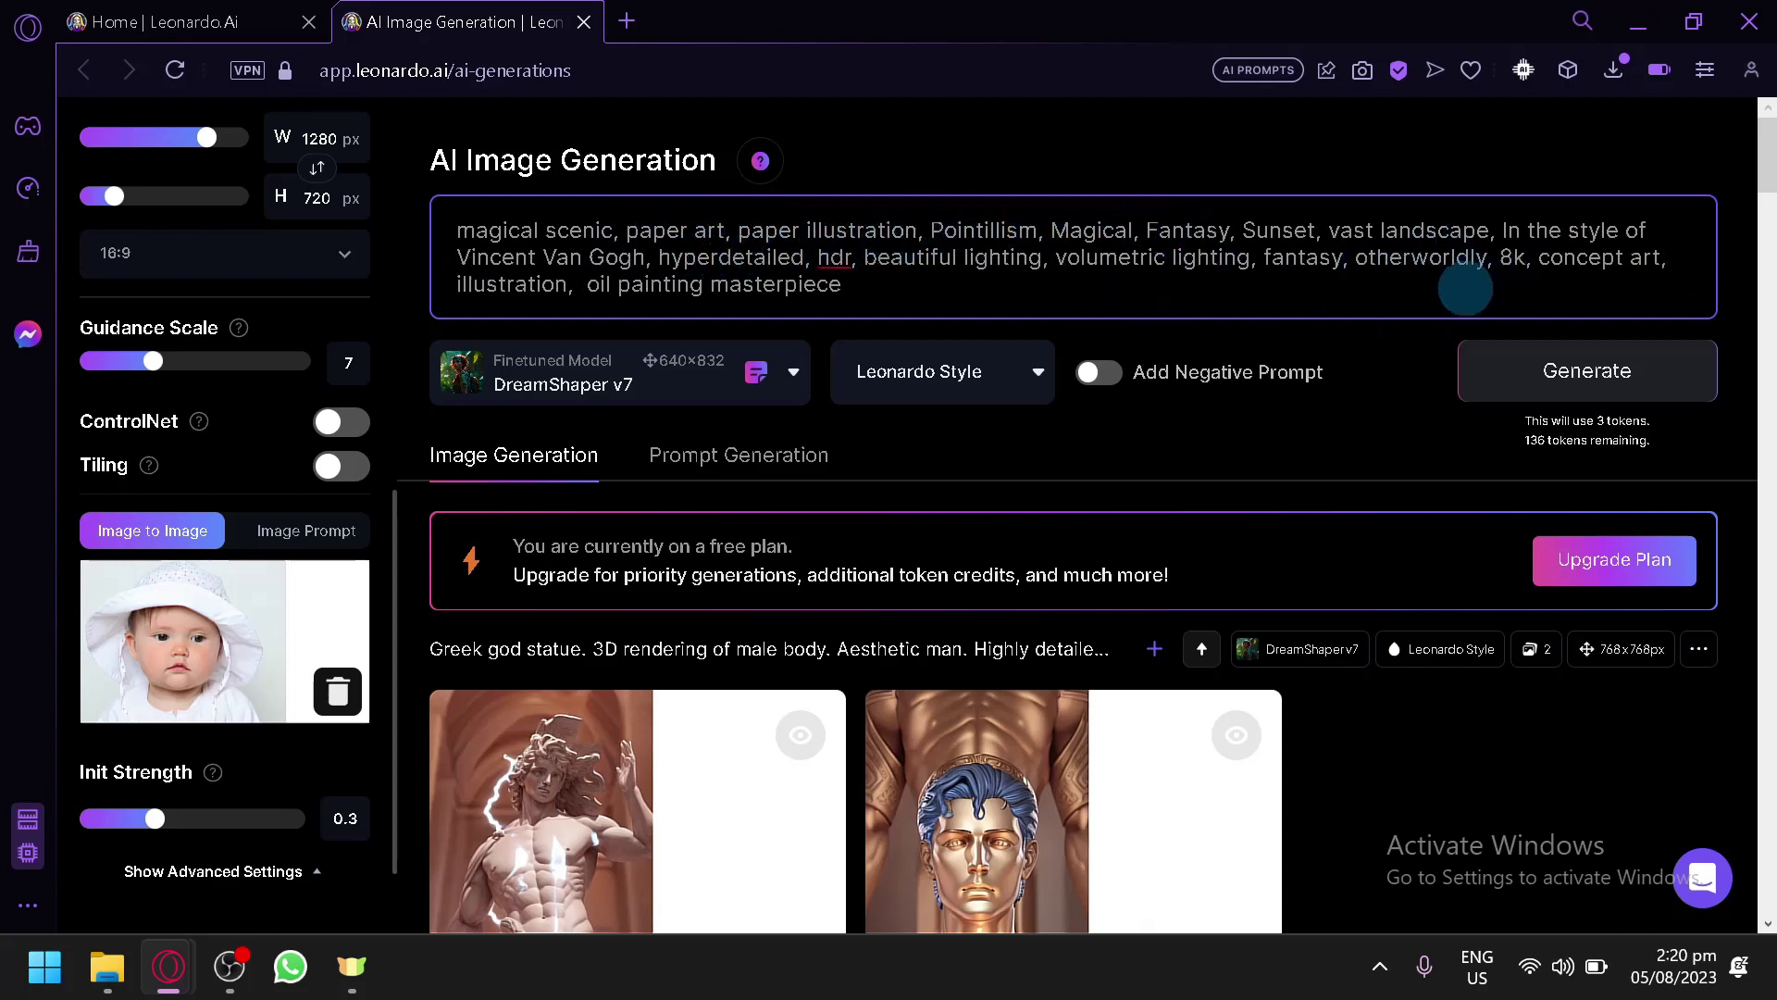
- Switch the fine-tuned model to Leonardo Diffusion, checking the reference landscape image
click(163, 12)
scroll(1190, 507, down, 4)
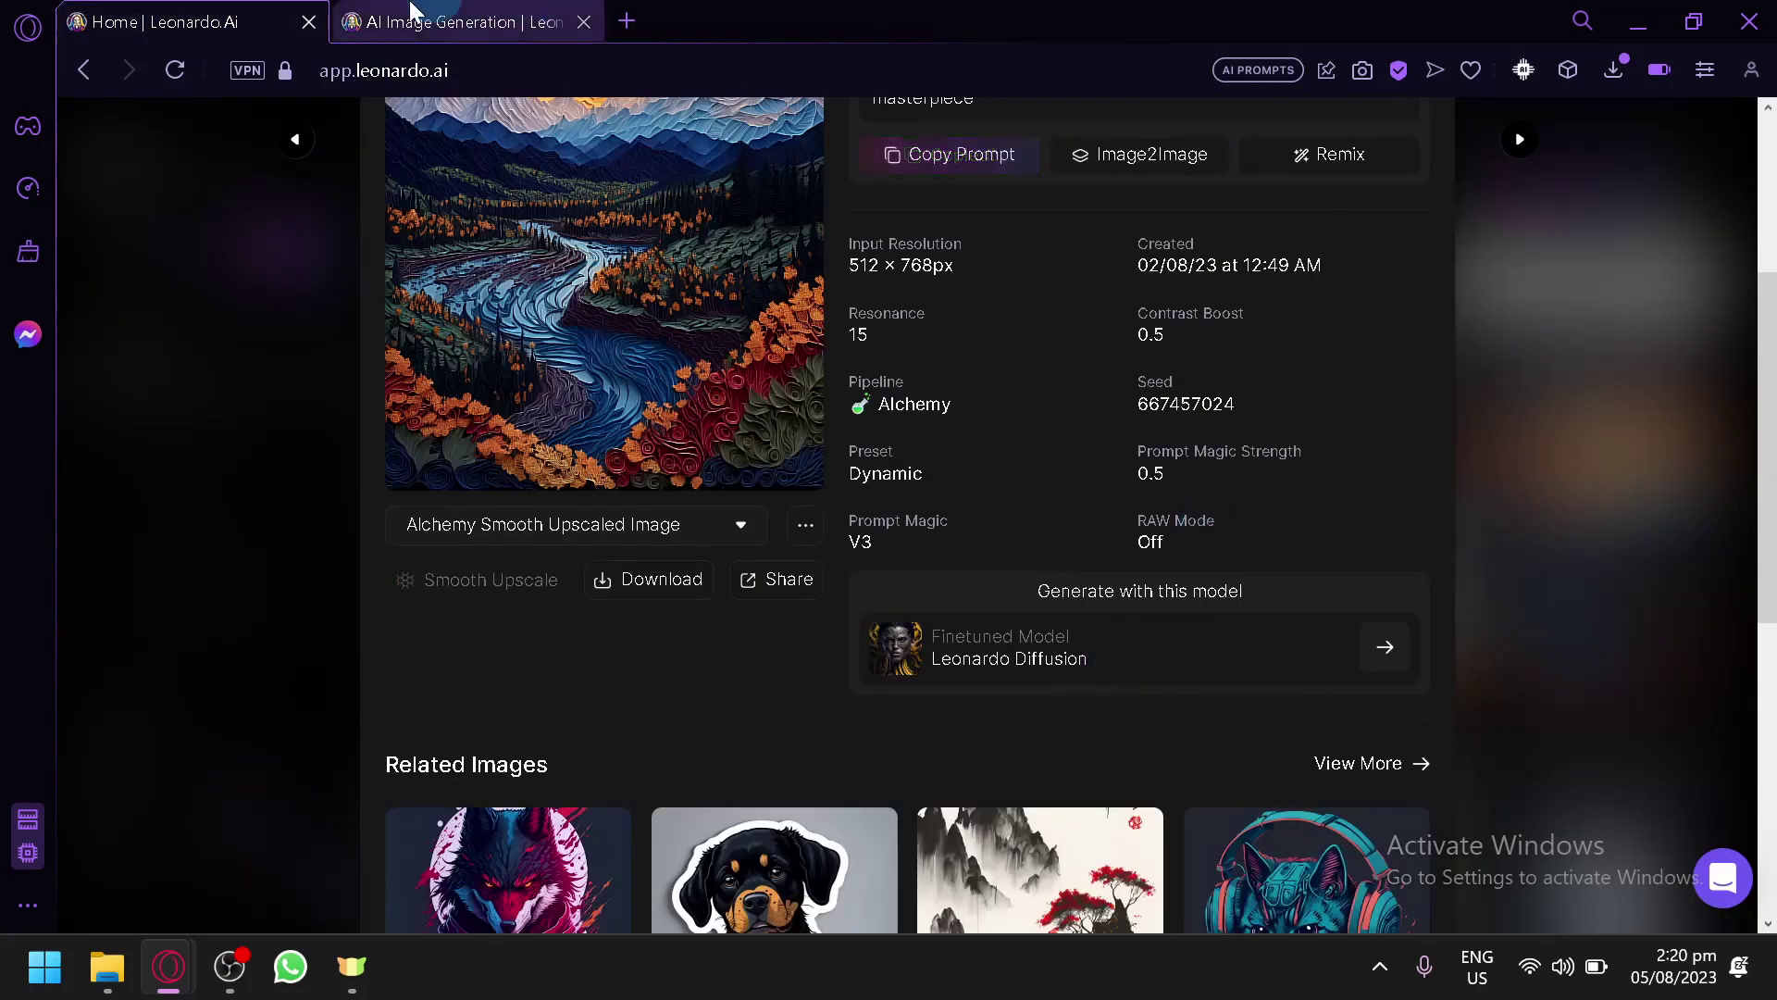
click(412, 13)
click(733, 348)
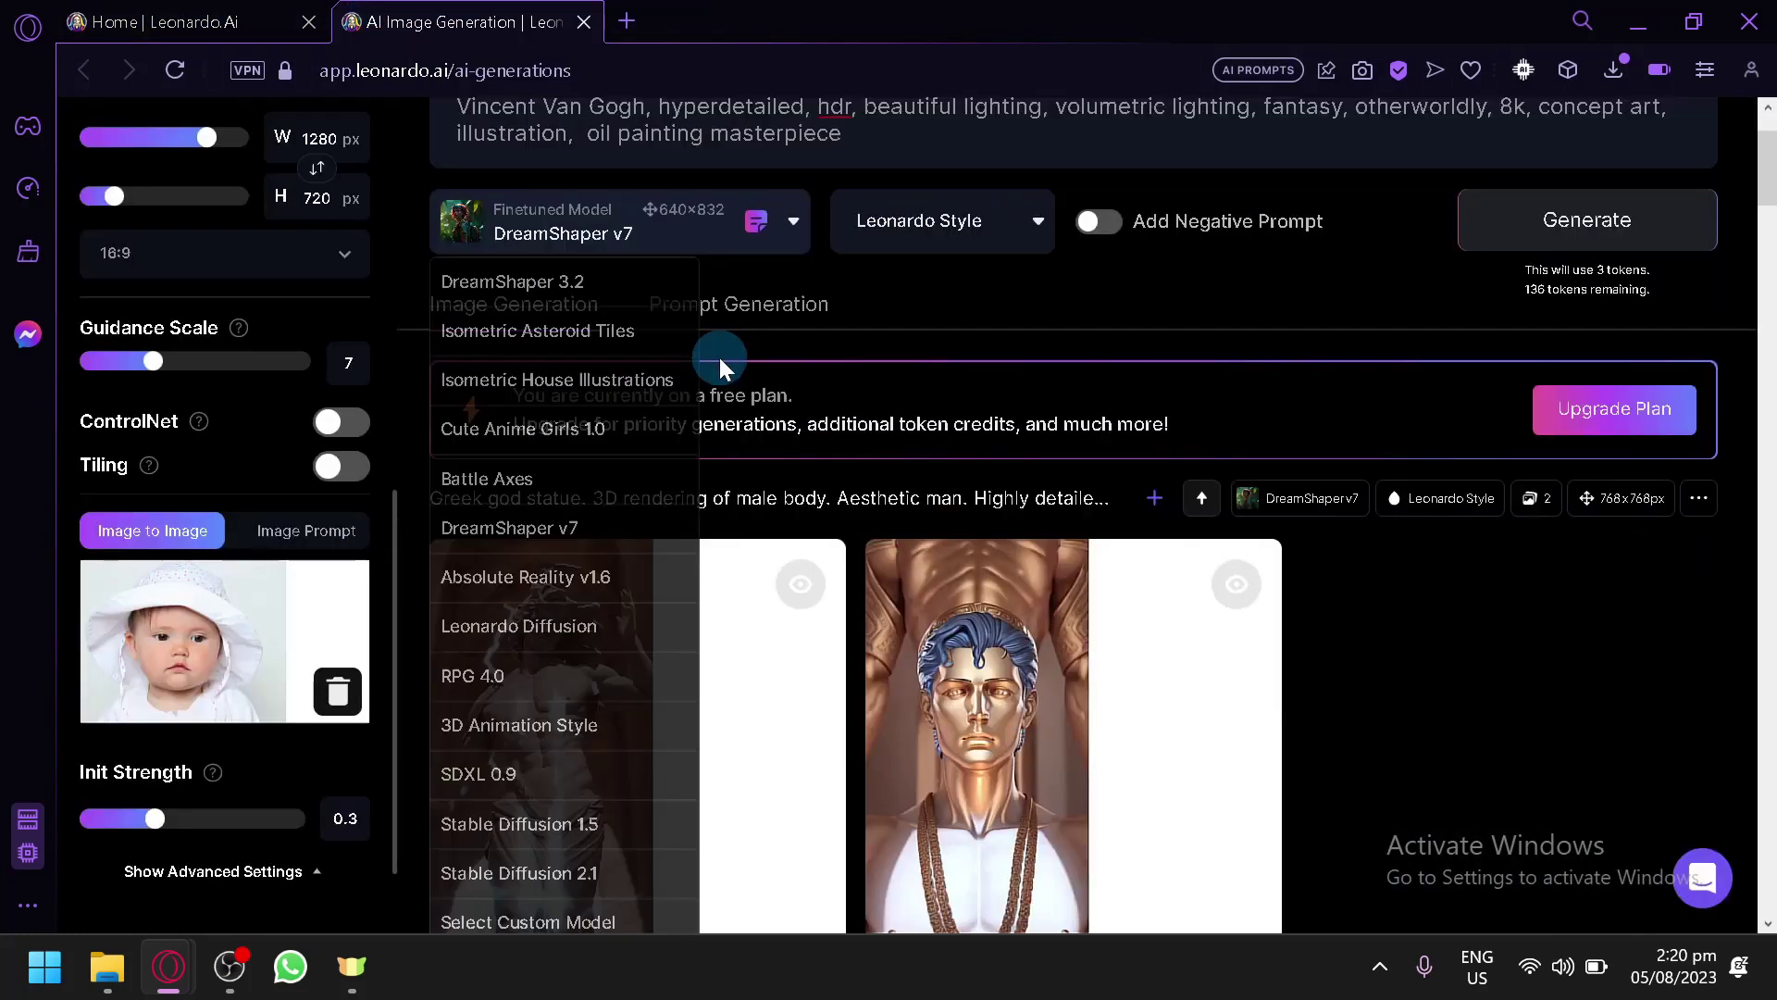
click(596, 633)
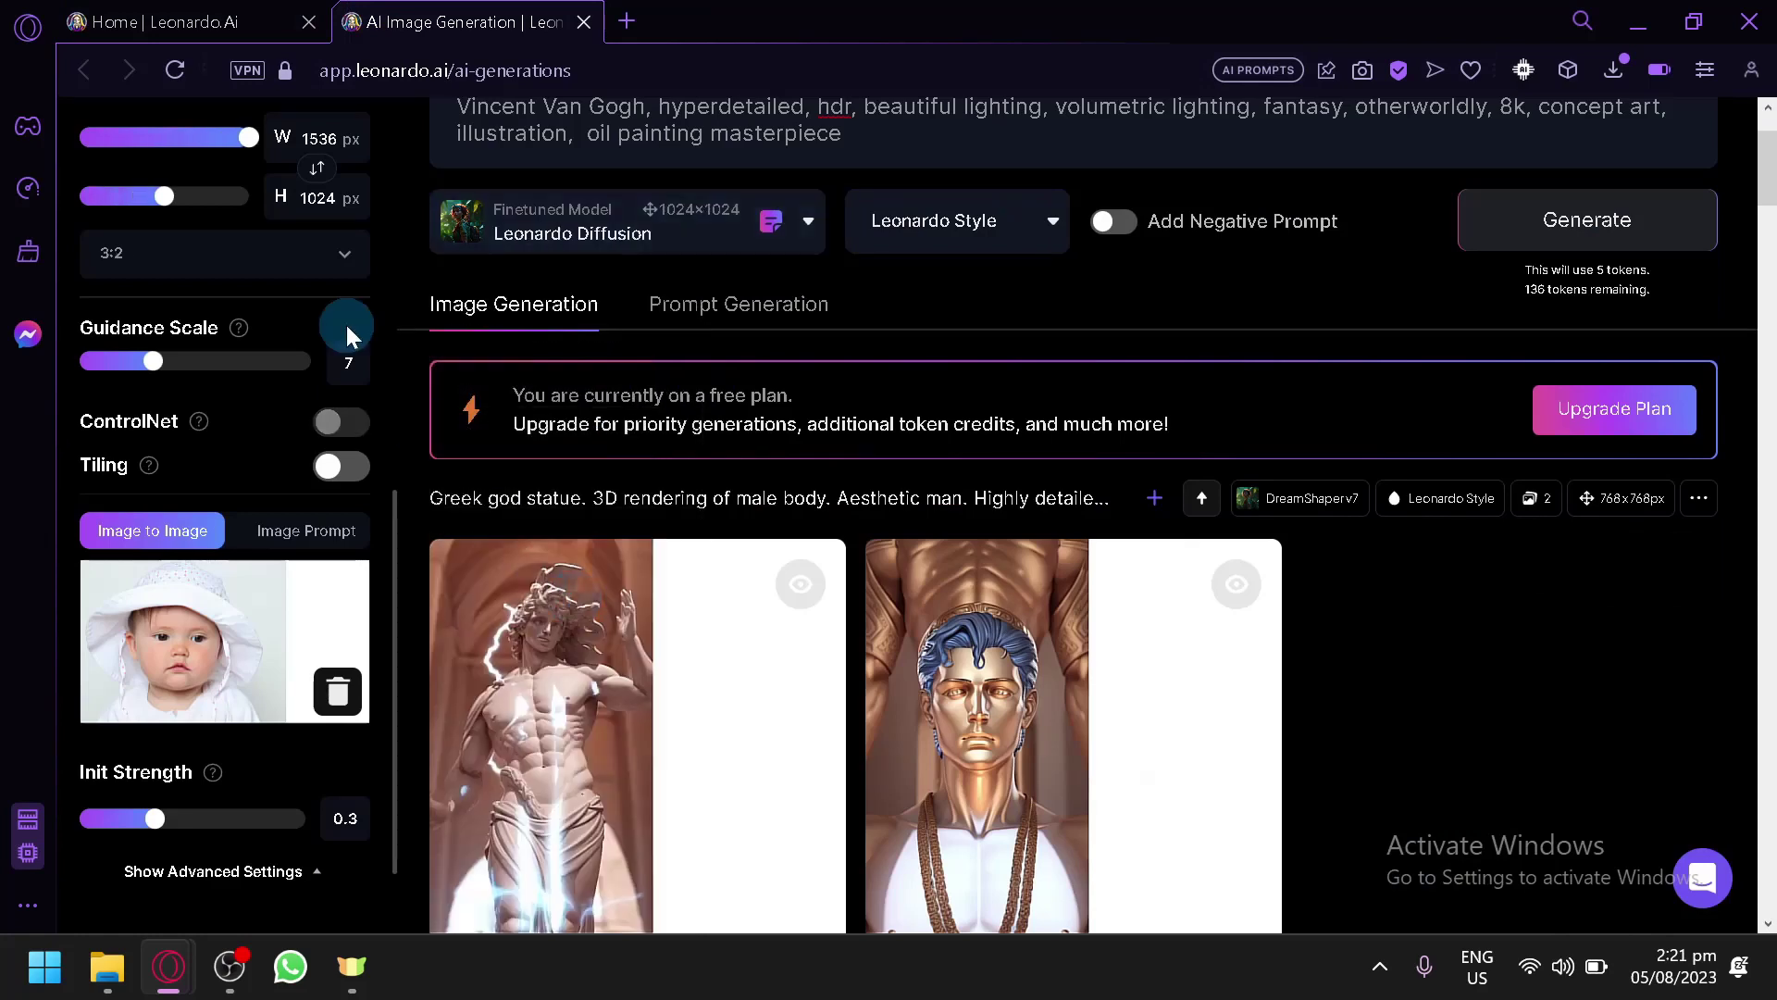
click(185, 20)
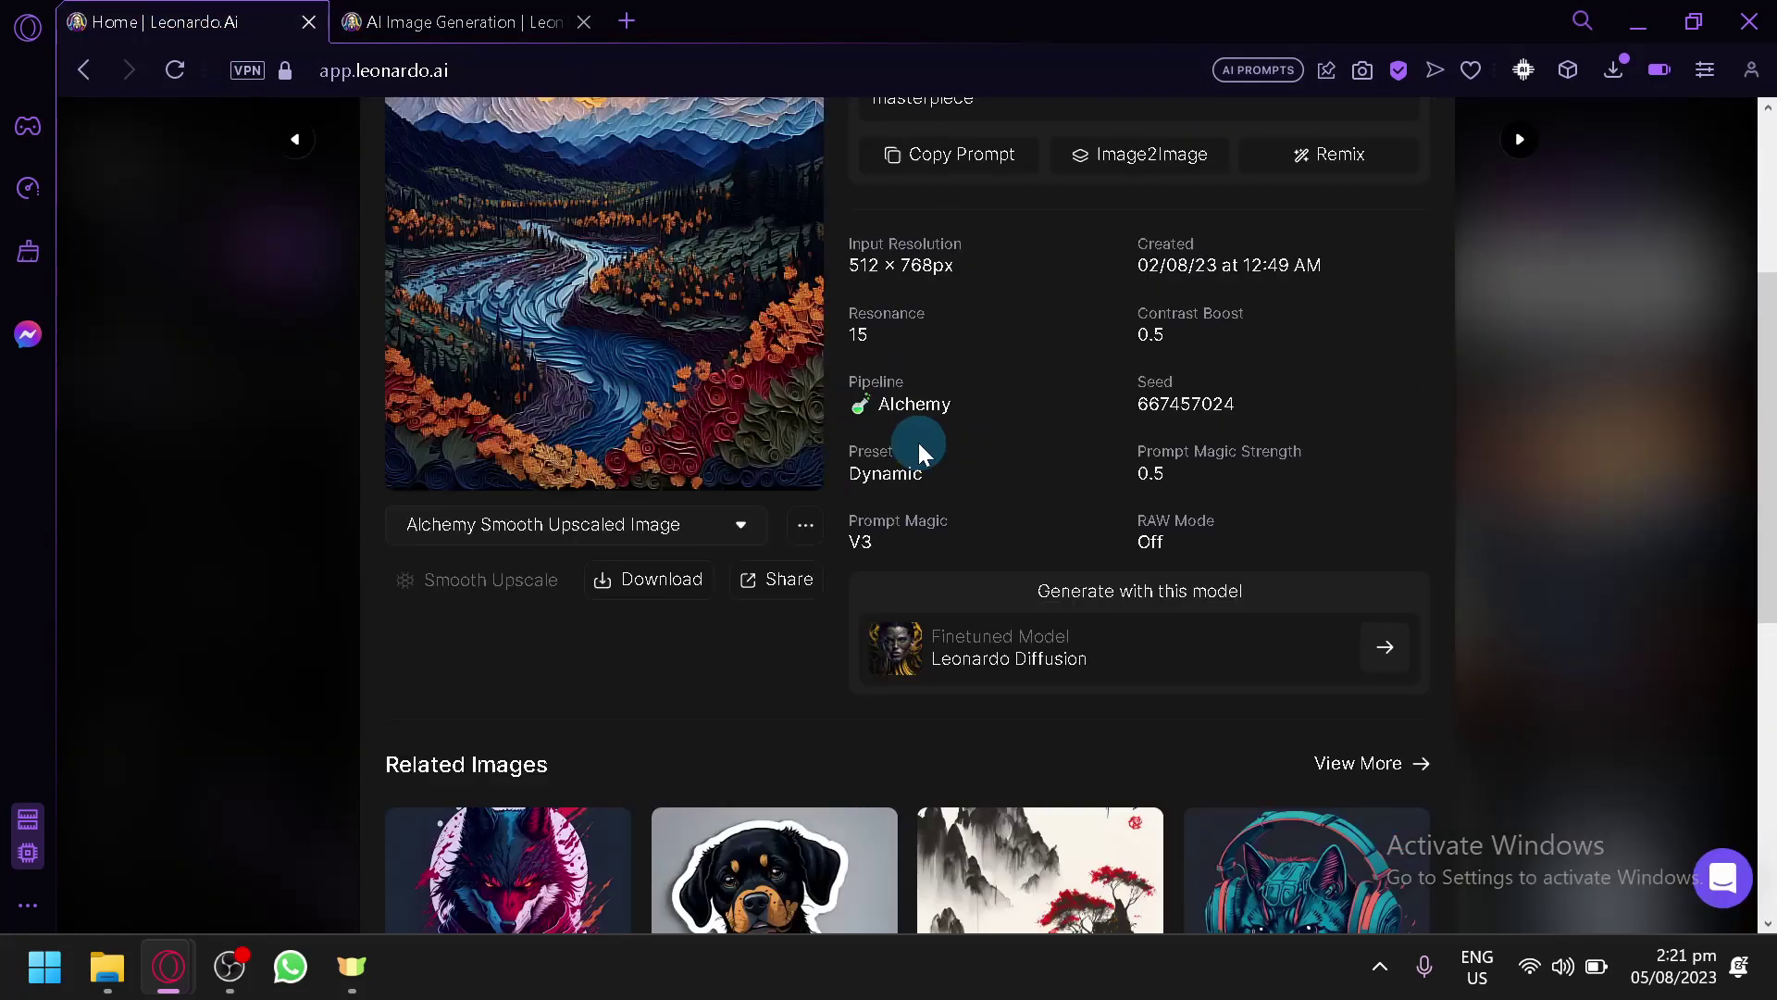
click(435, 21)
- Generate with the magical scenic prompt and review the two red-faced portraits of a man in a hat
click(1614, 218)
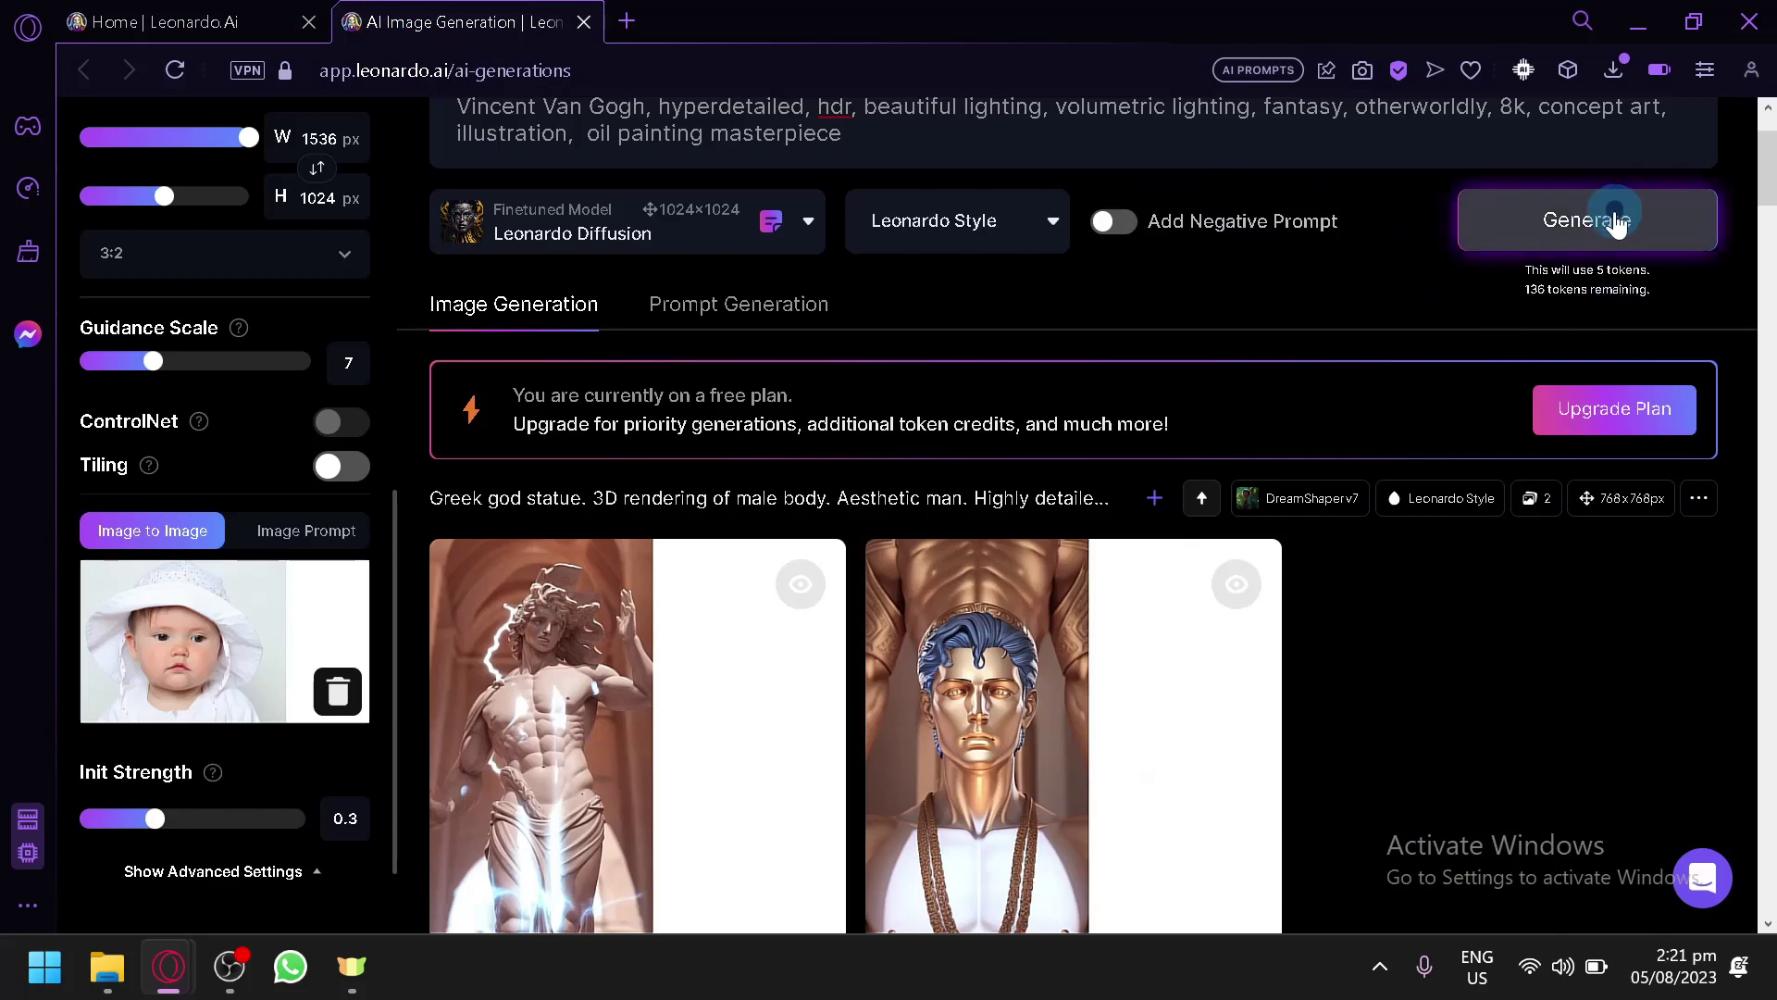
scroll(1425, 518, up, 2)
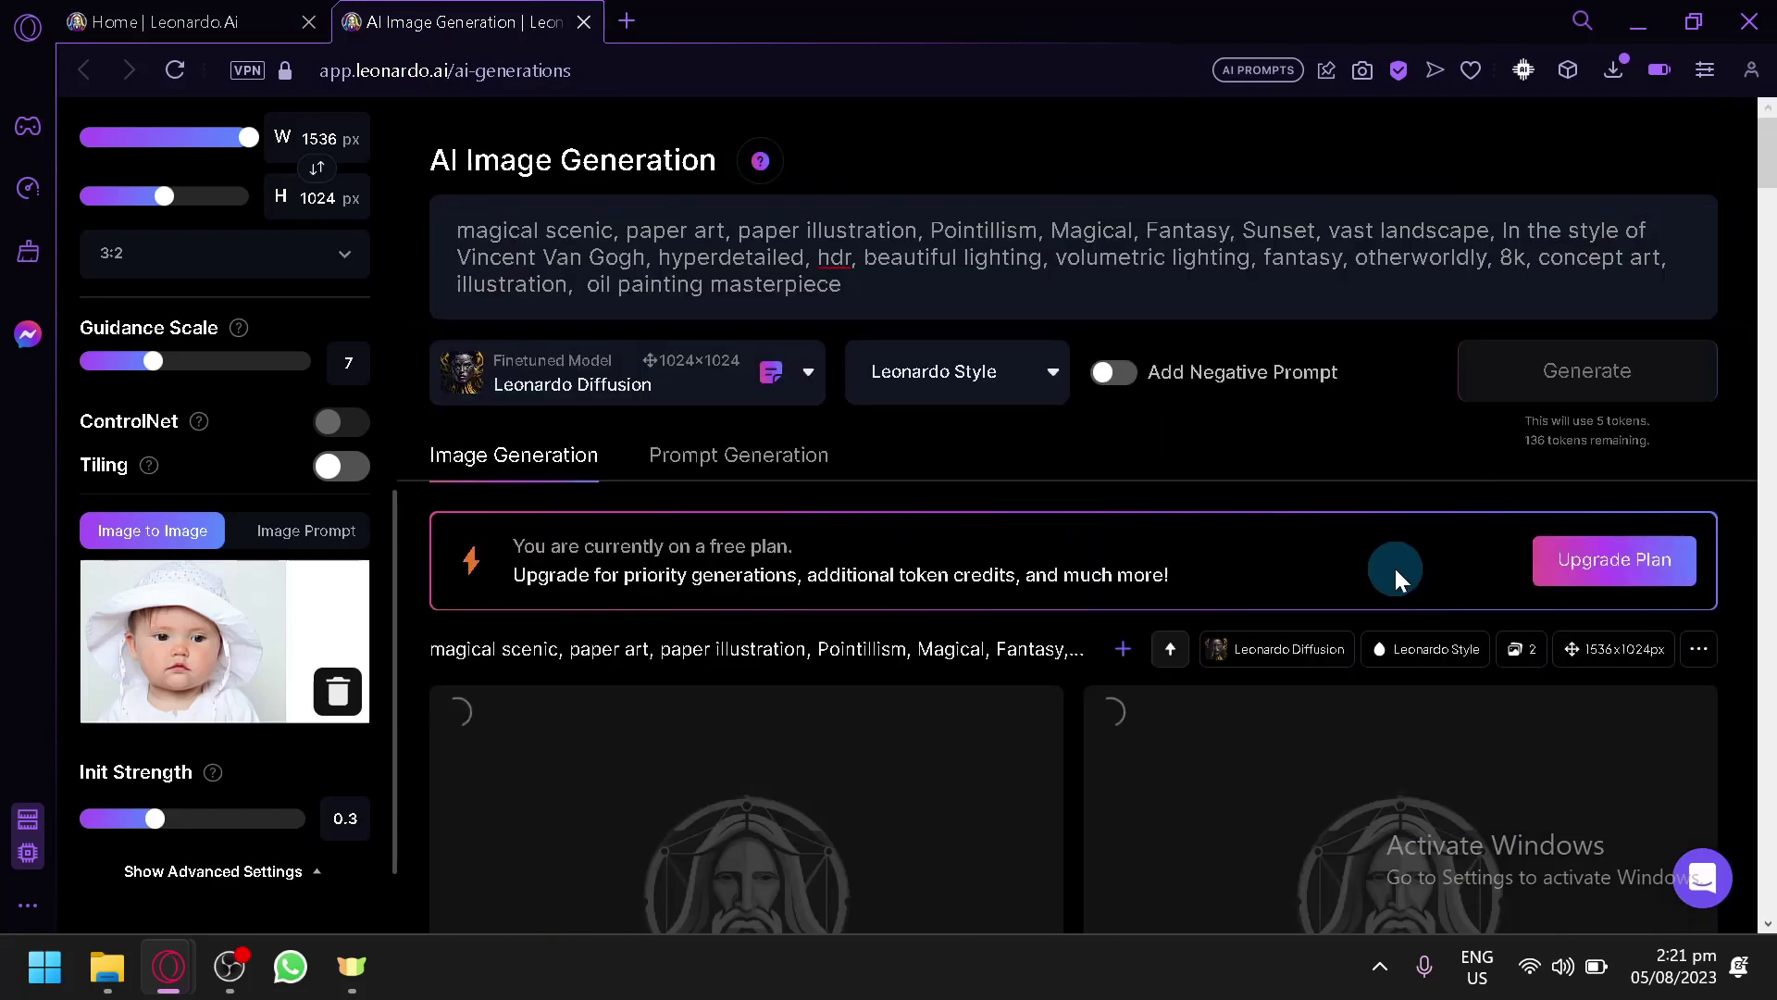
click(268, 21)
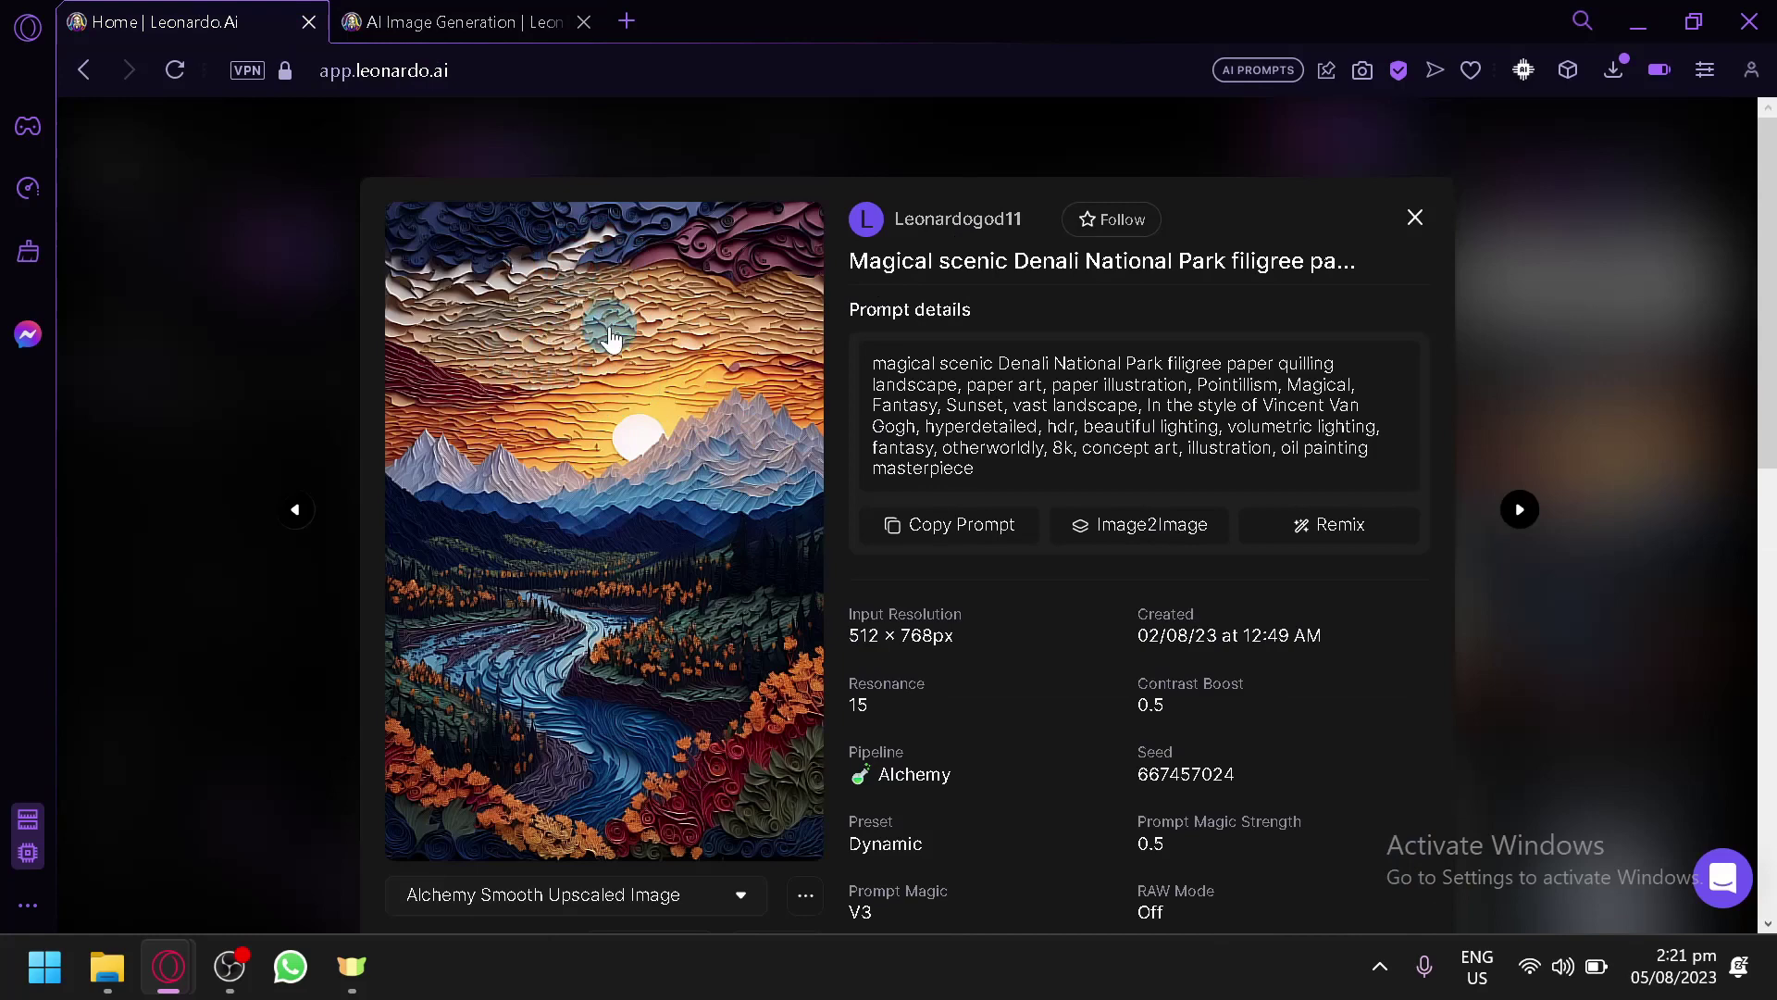
click(463, 21)
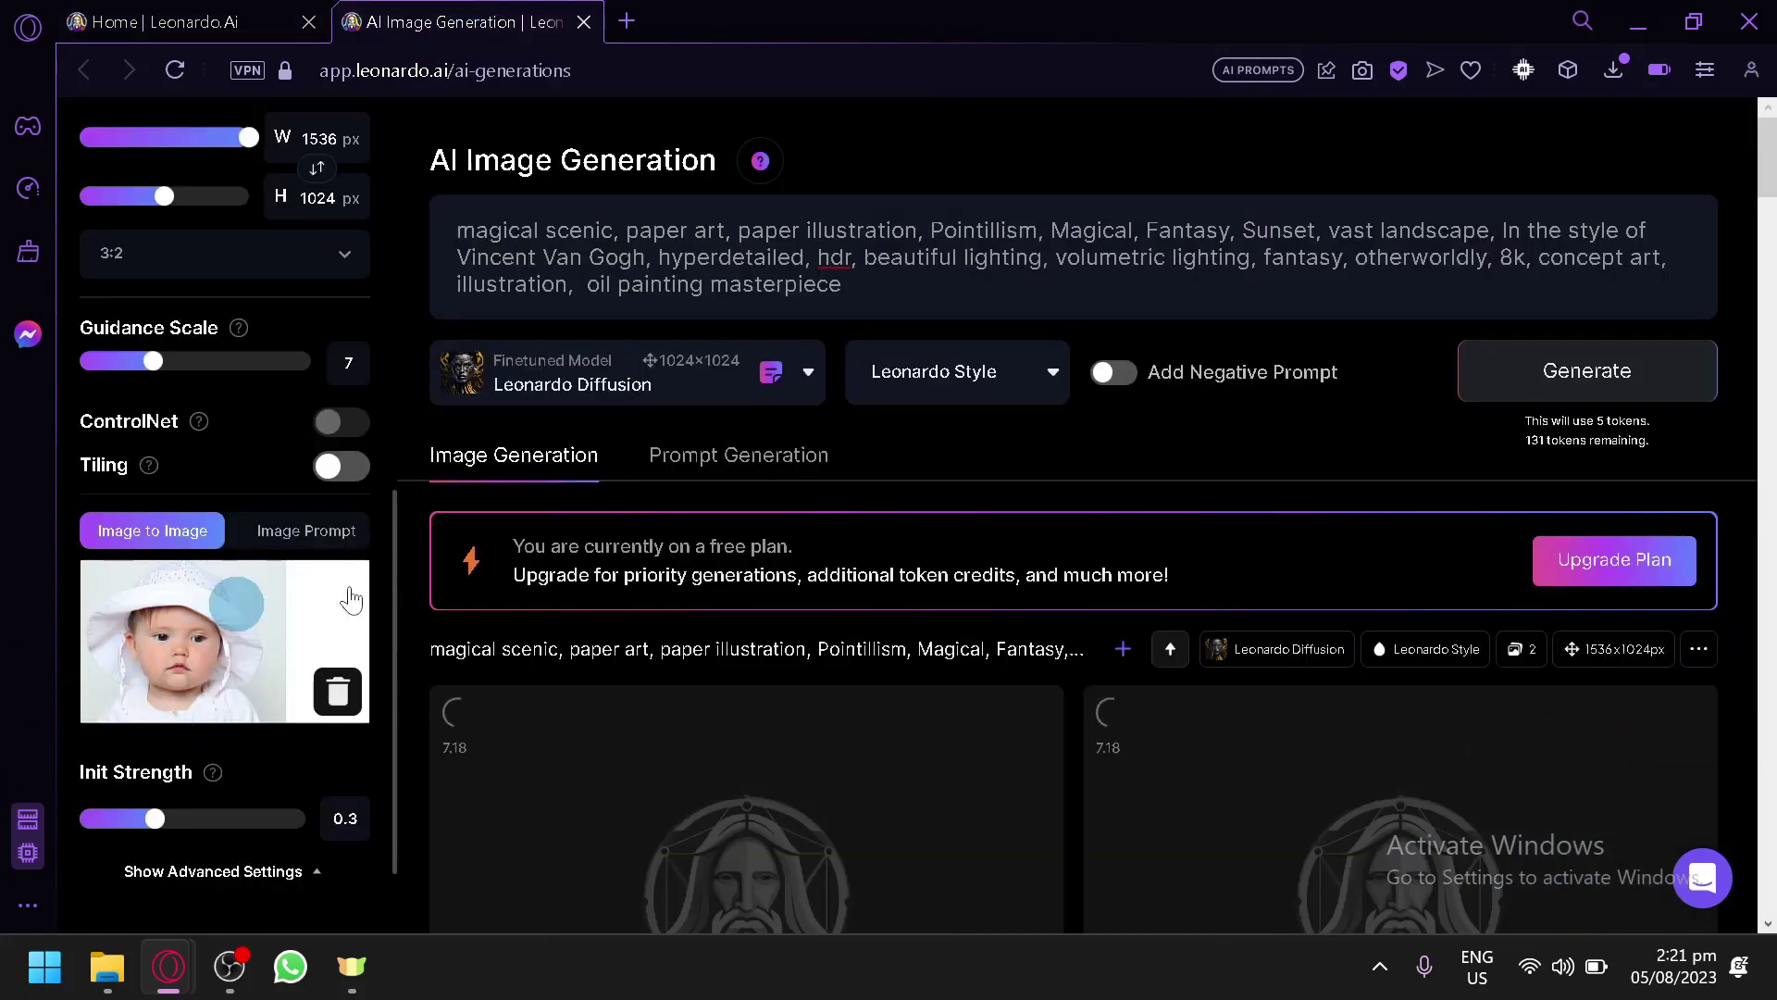
scroll(1120, 389, down, 4)
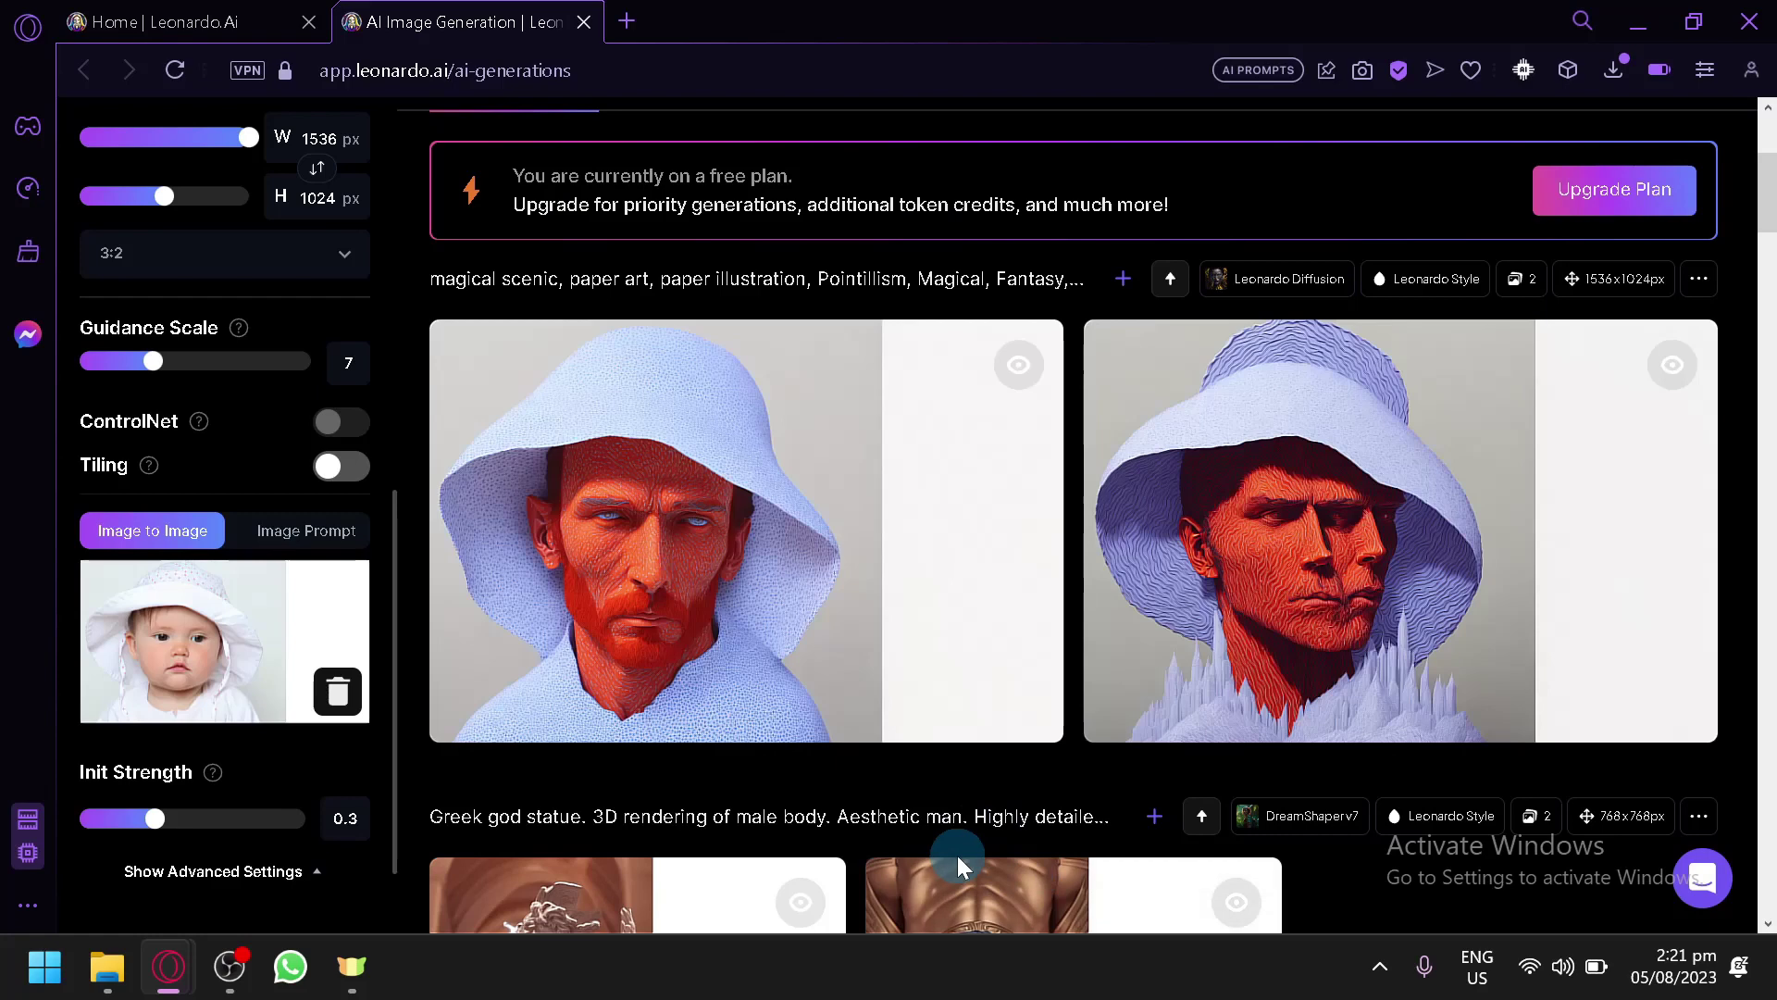
mouse_move(698, 672)
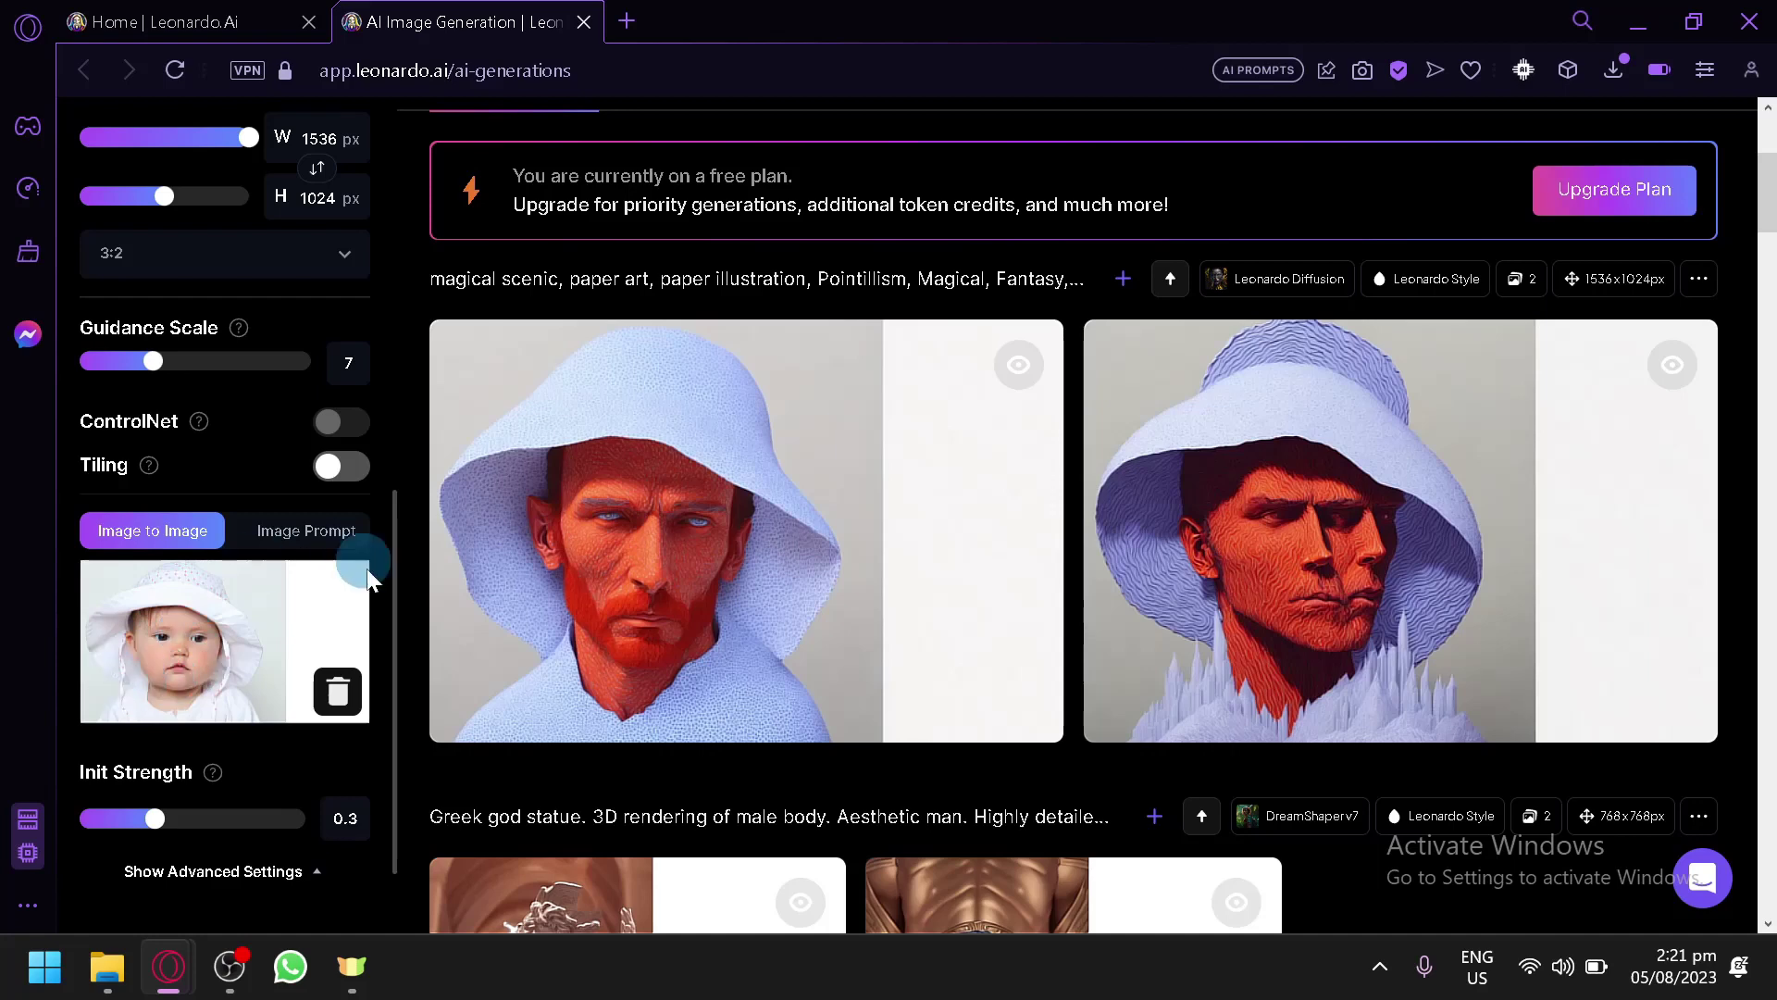
mouse_move(833, 330)
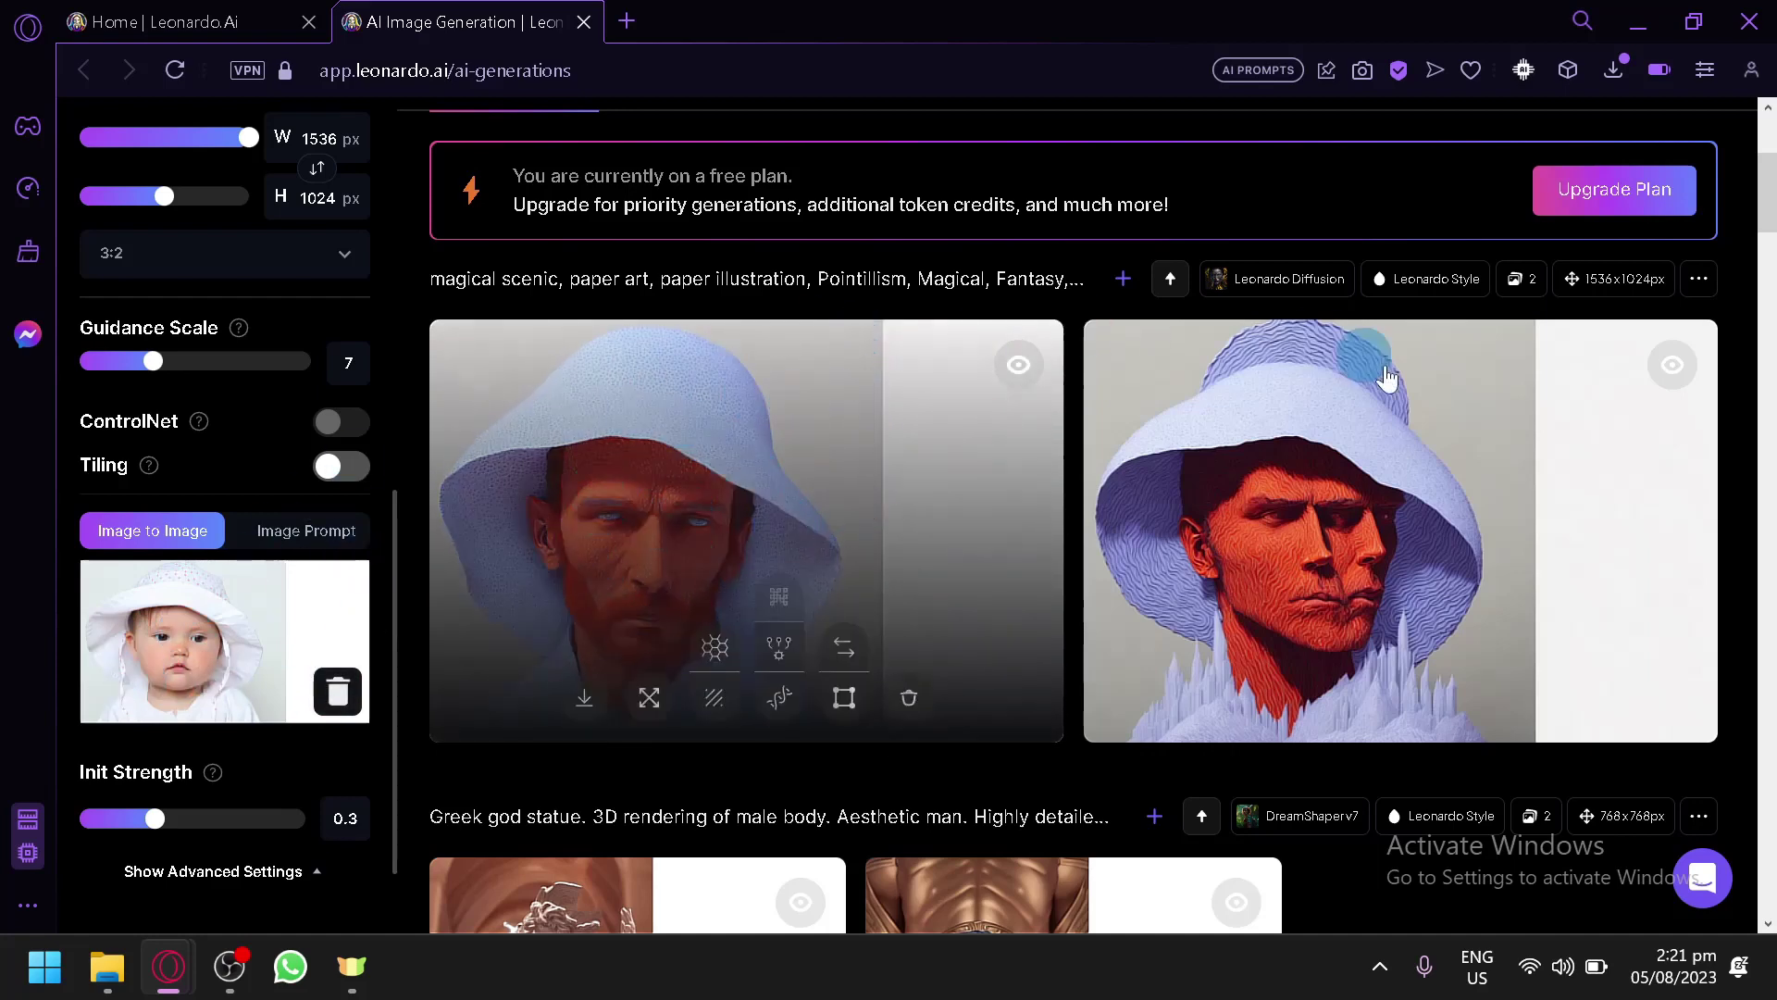
scroll(555, 592, up, 4)
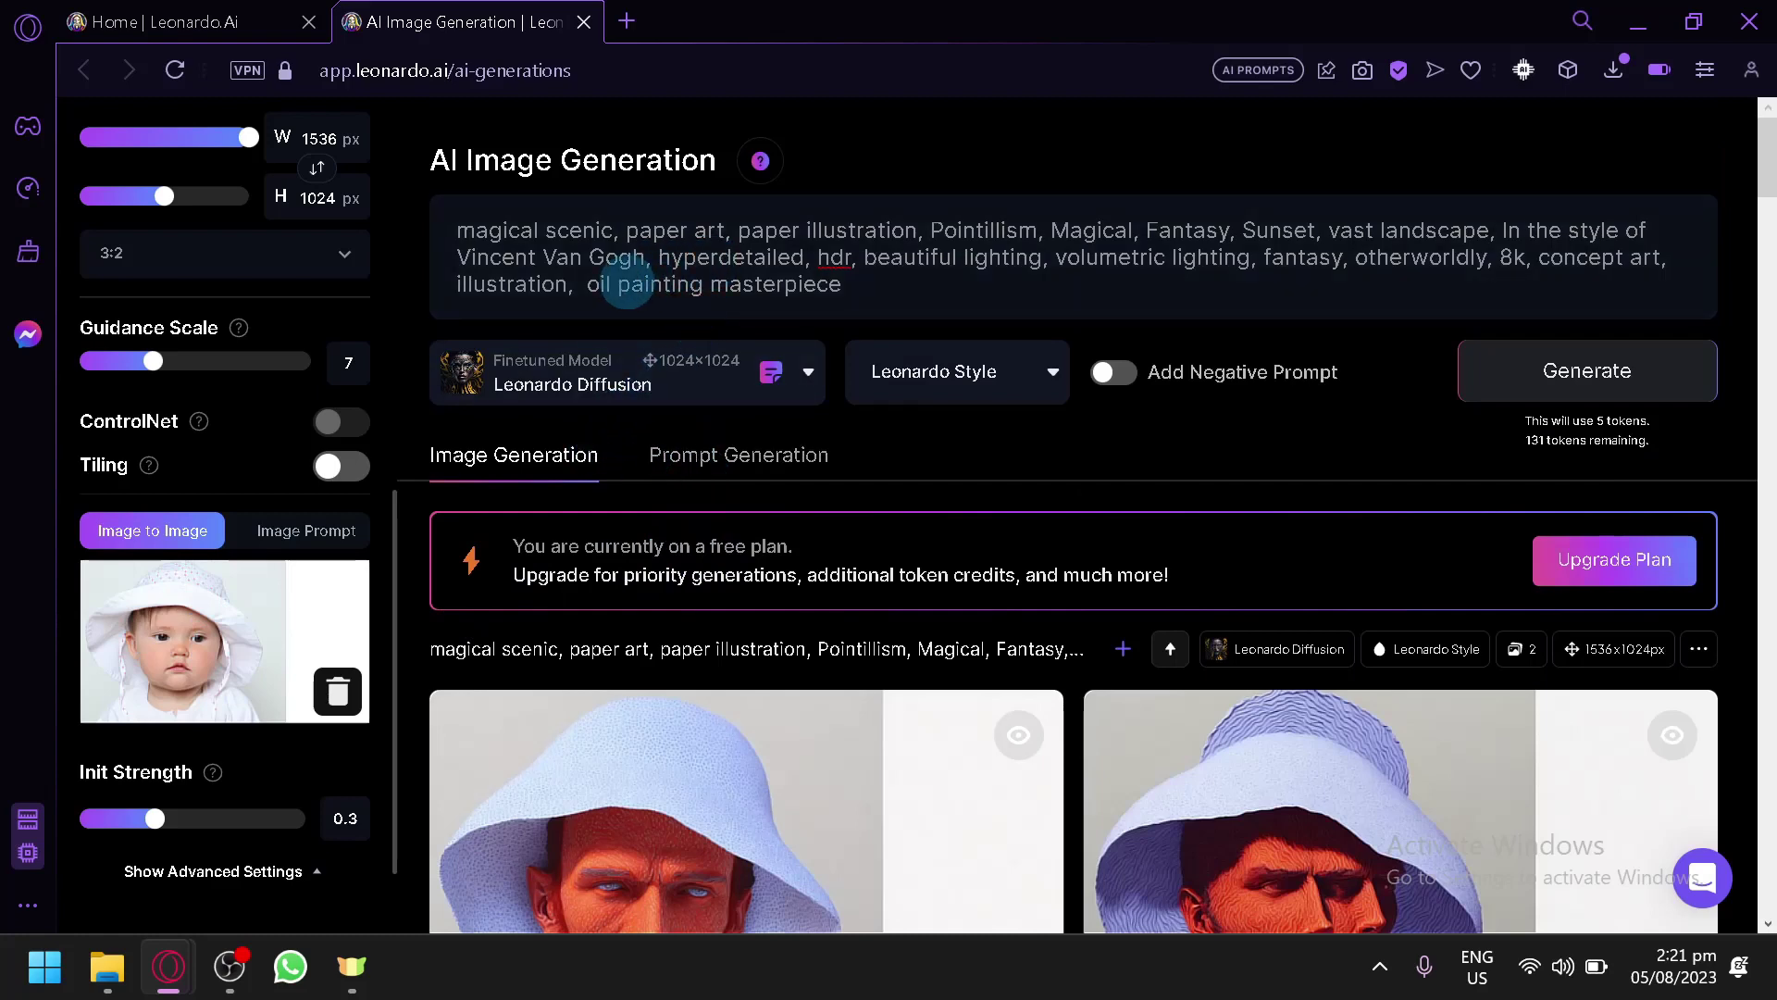
- Delete 'In the style of Vincent Van Gogh' so the prompt ends in 'oil painting masterpiece'
scroll(866, 315, down, 2)
scroll(864, 307, up, 2)
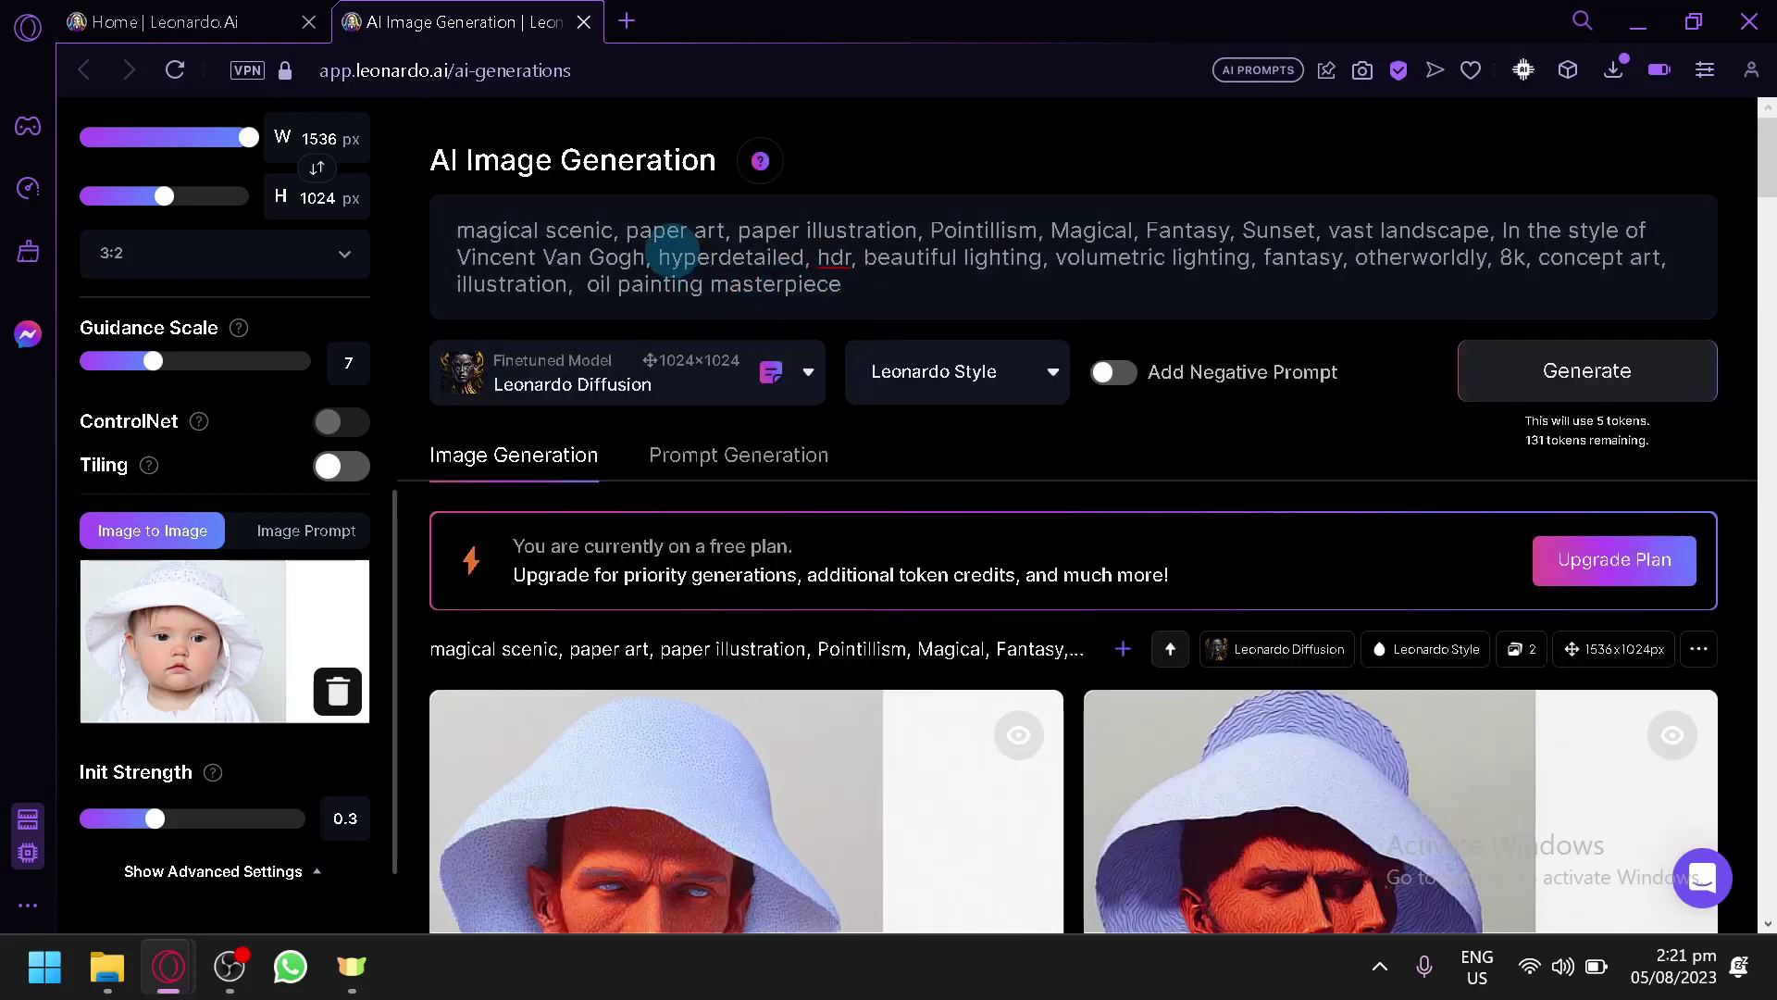
drag(1500, 229, 645, 261)
text(=,)
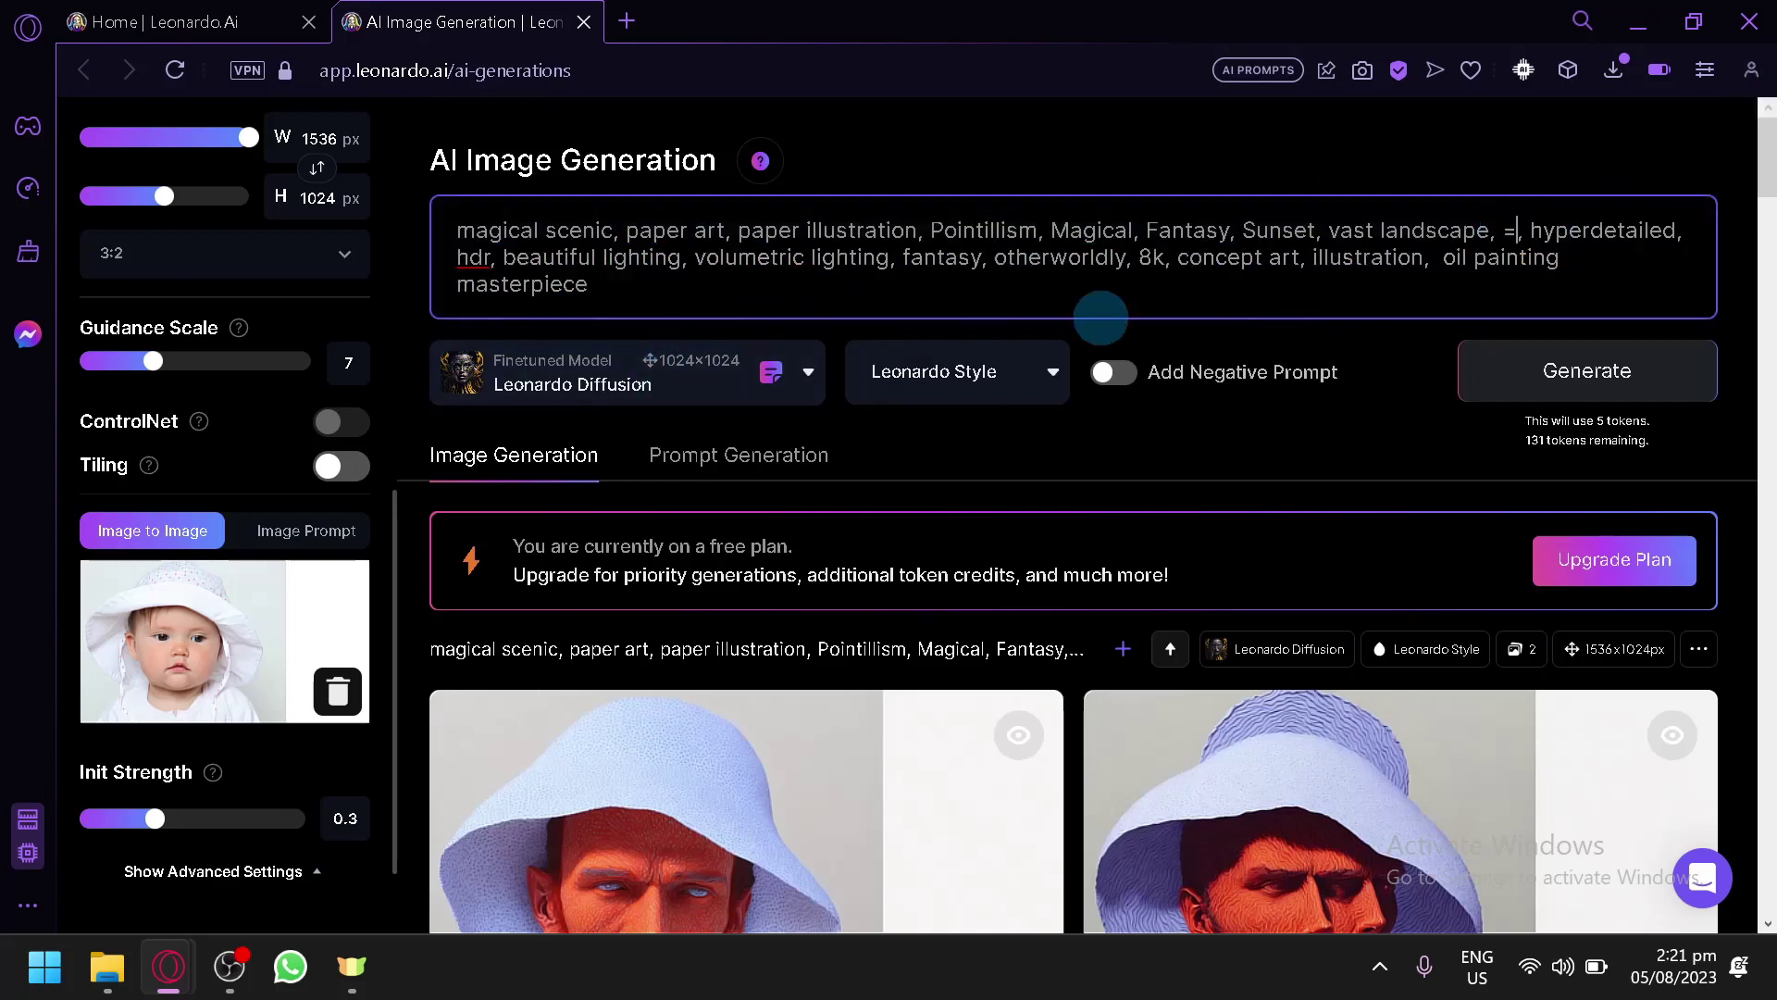
key(BackSpace)
key(BackSpace)
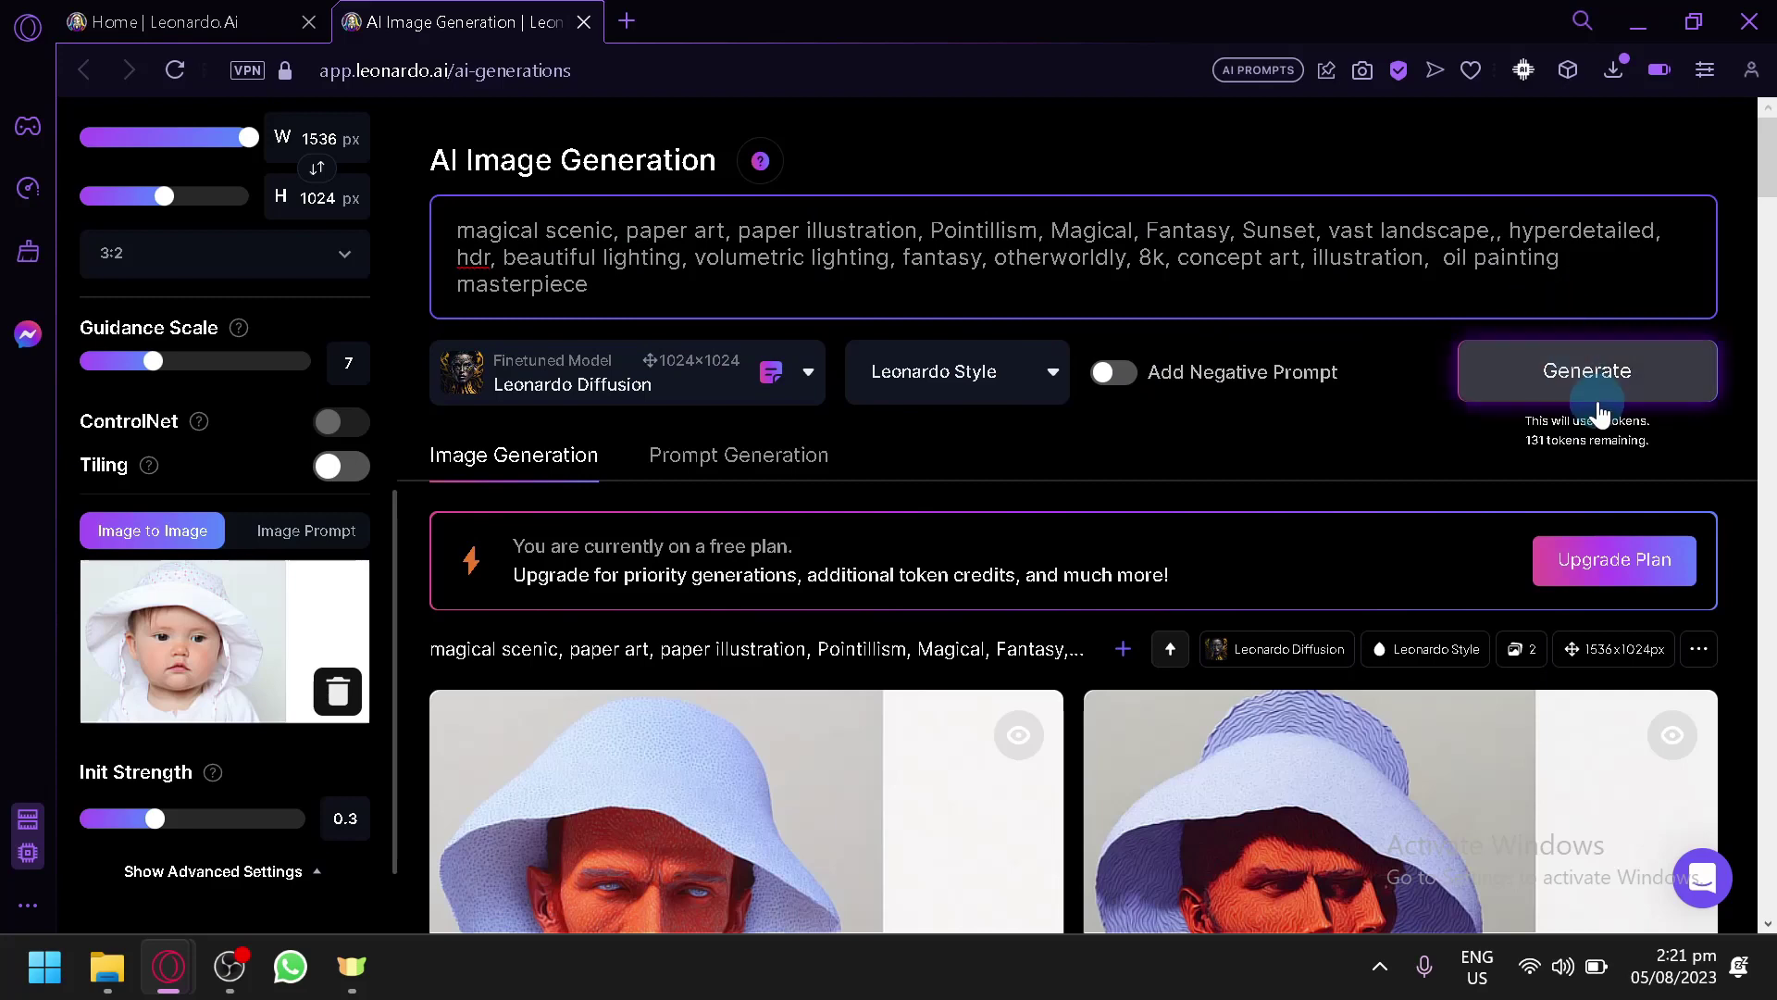
- Generate two new images from the edited prompt and scroll down to the results
click(1597, 399)
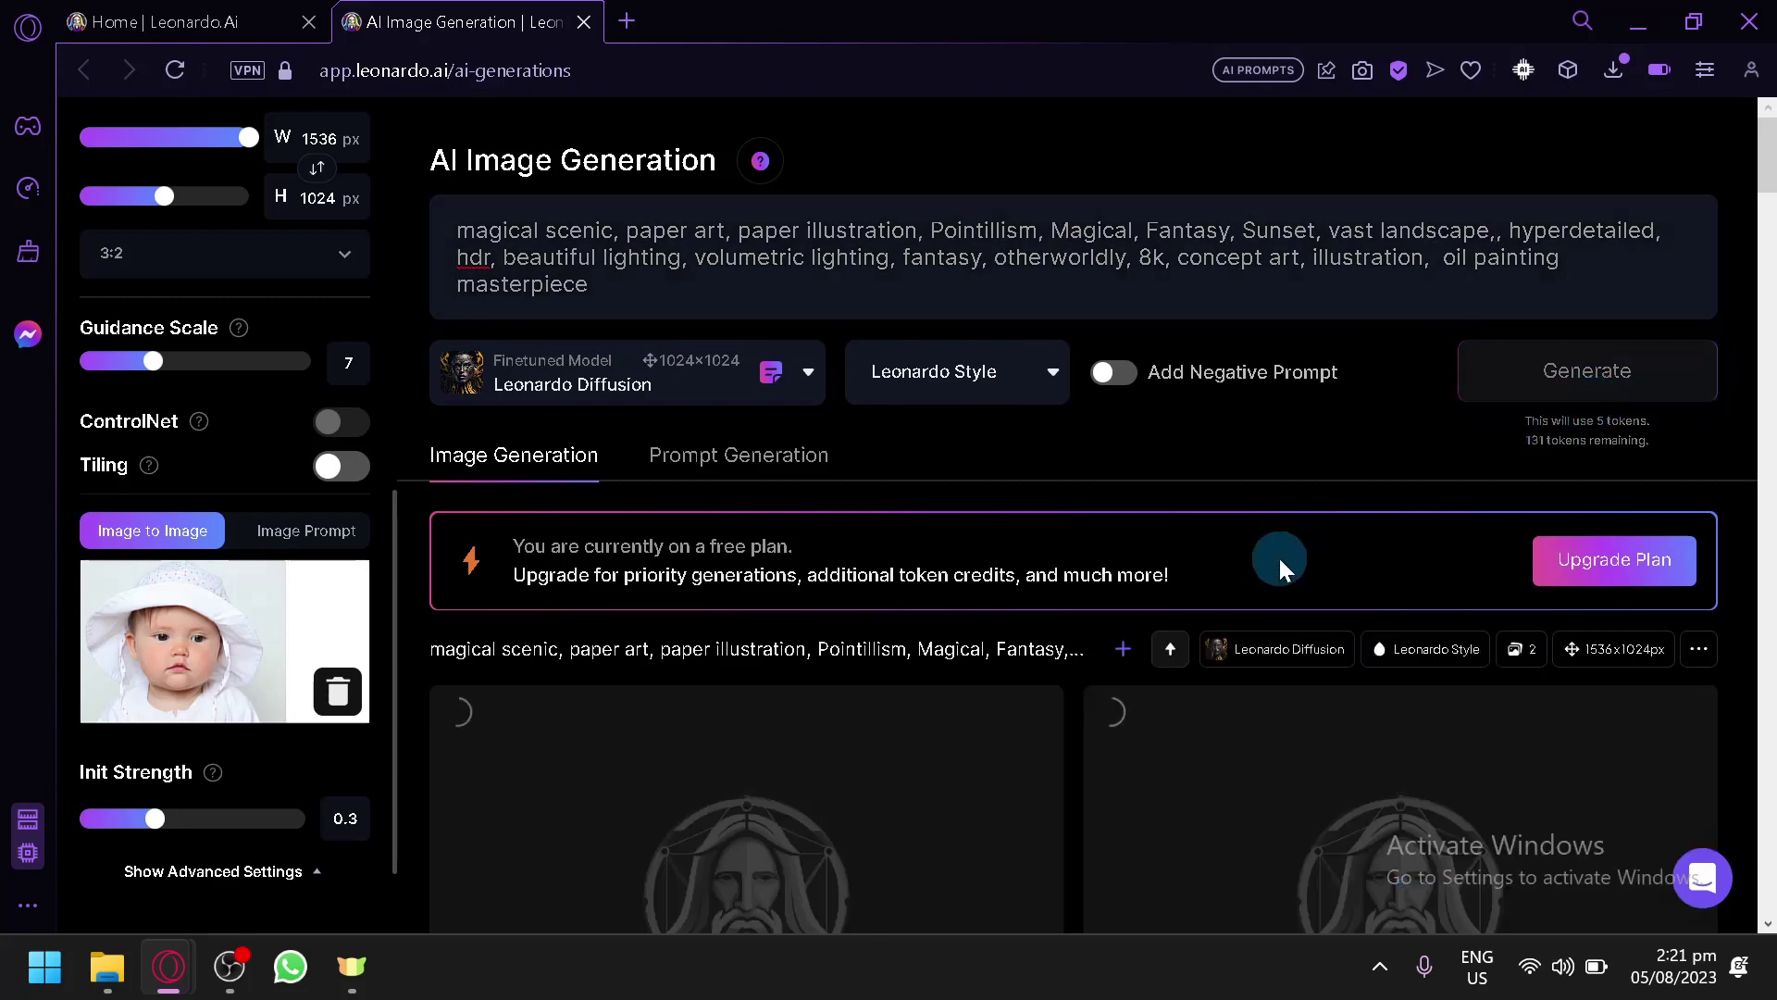
scroll(1130, 618, down, 2)
scroll(750, 555, down, 2)
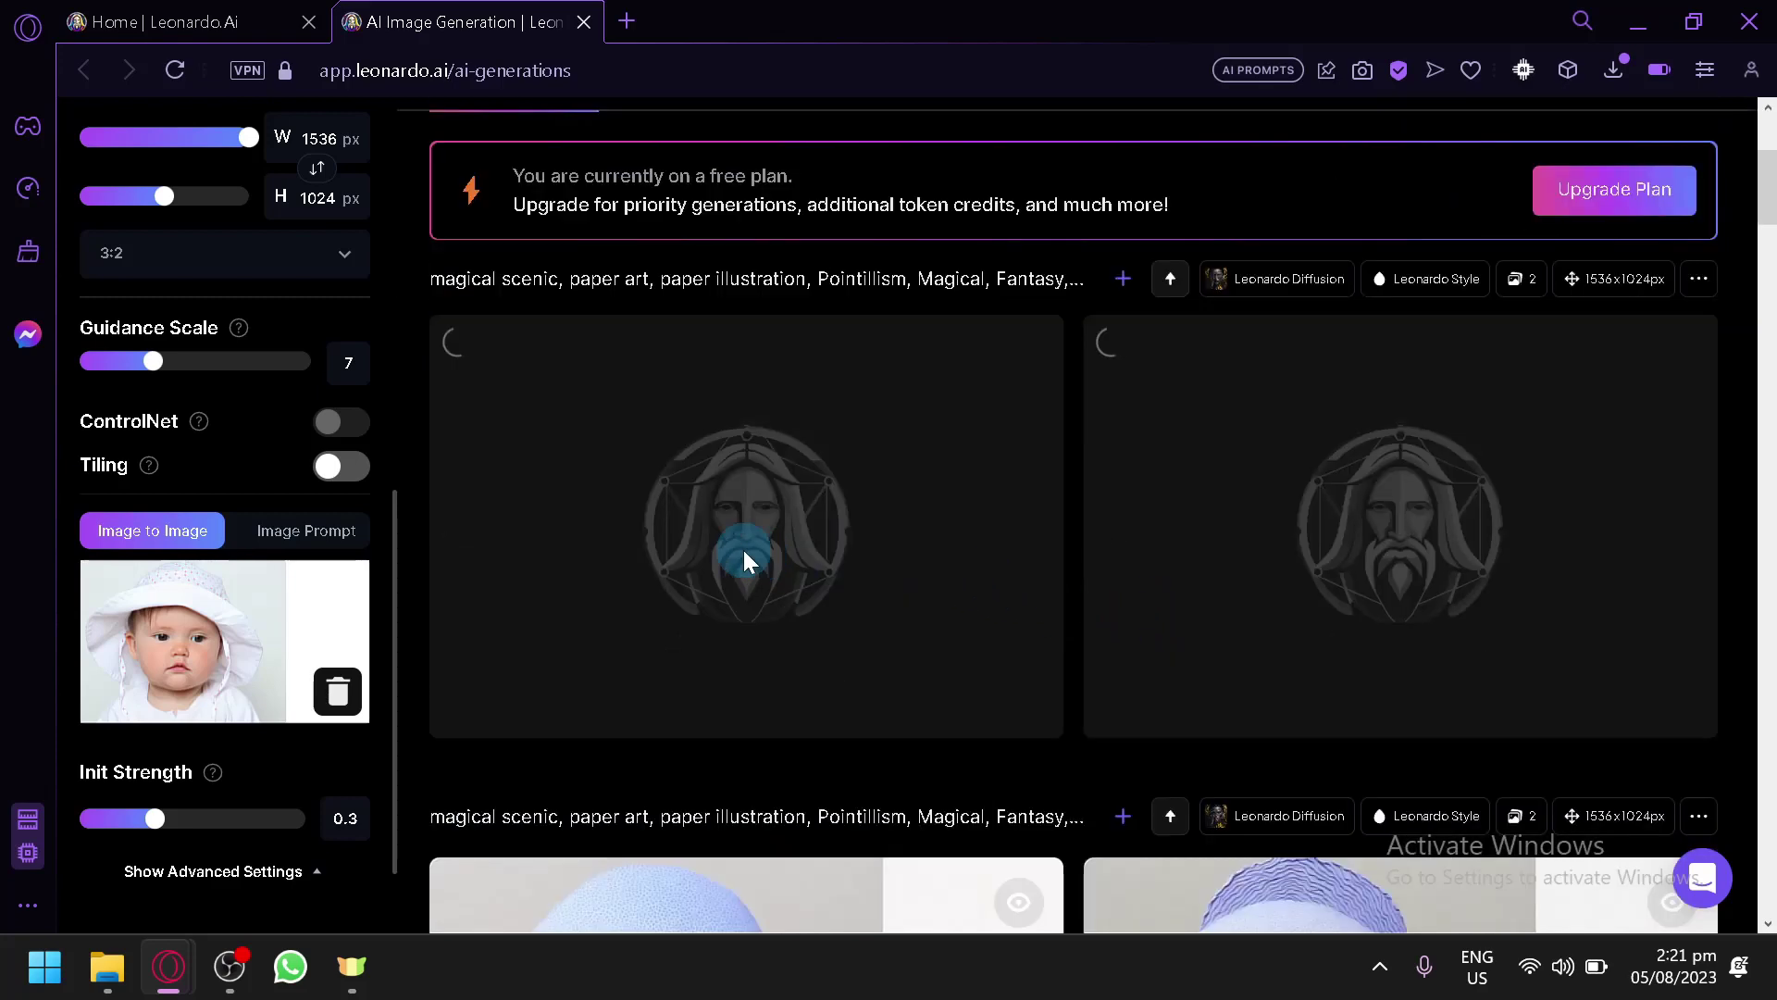
scroll(742, 550, down, 4)
scroll(731, 580, down, 2)
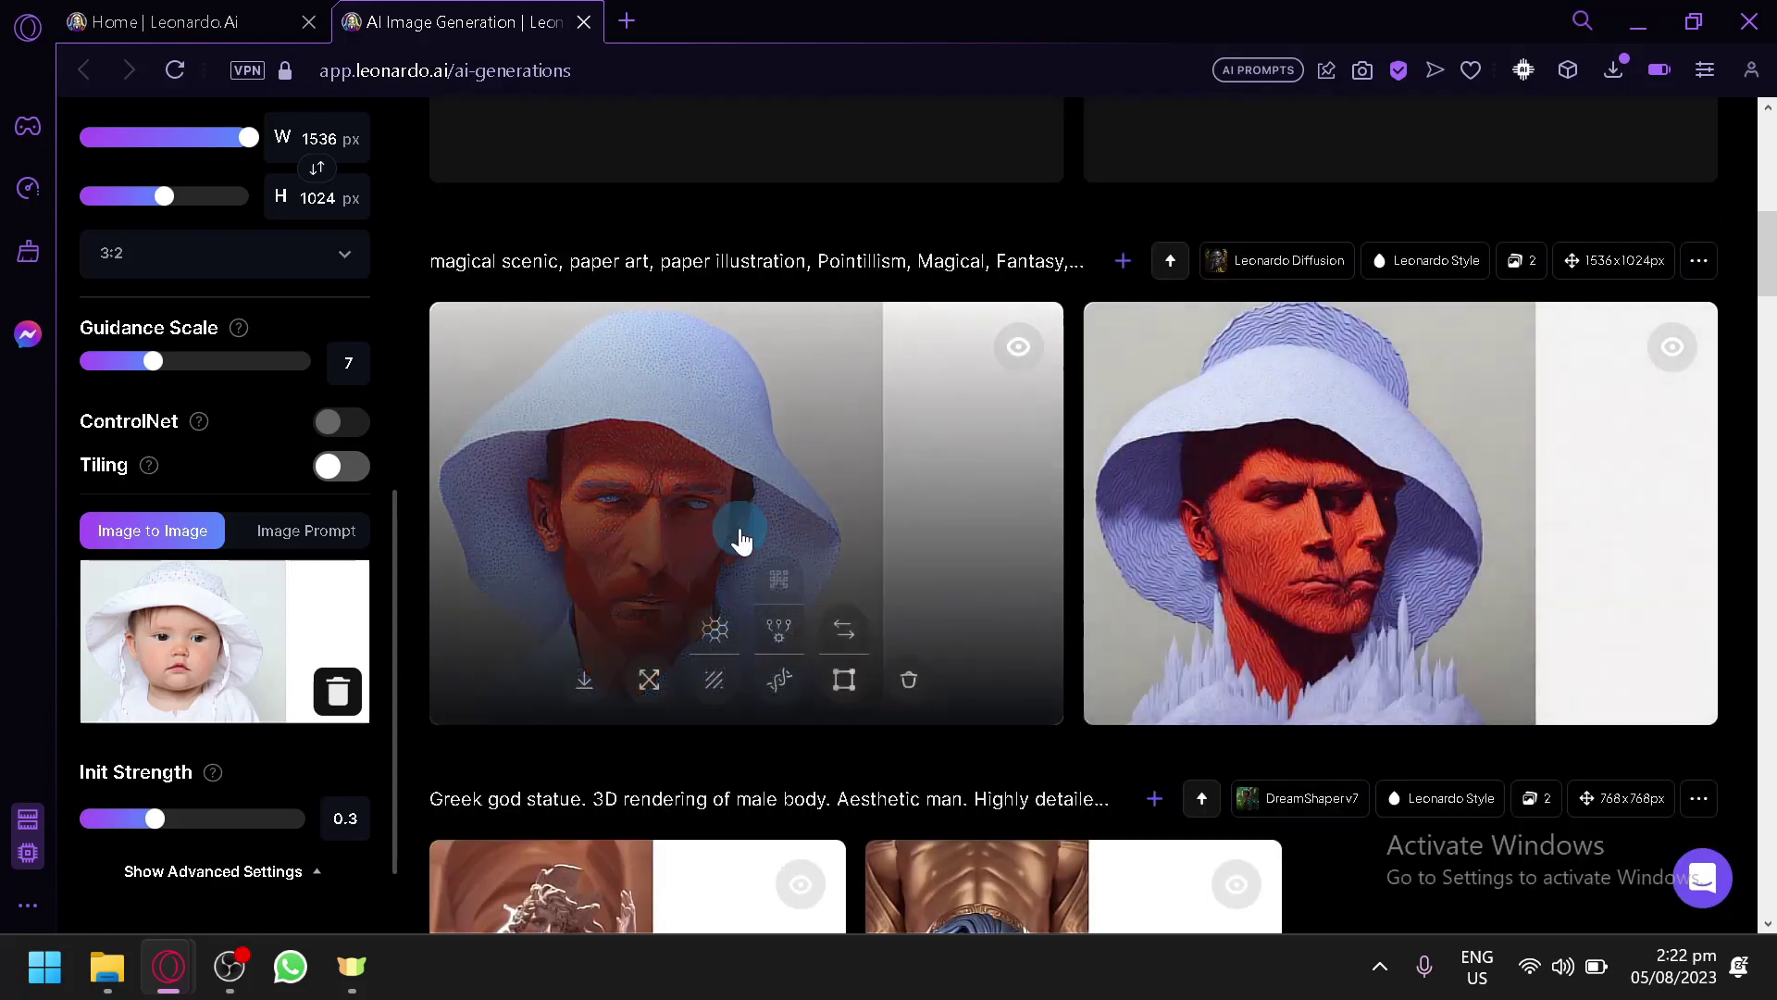
mouse_move(855, 534)
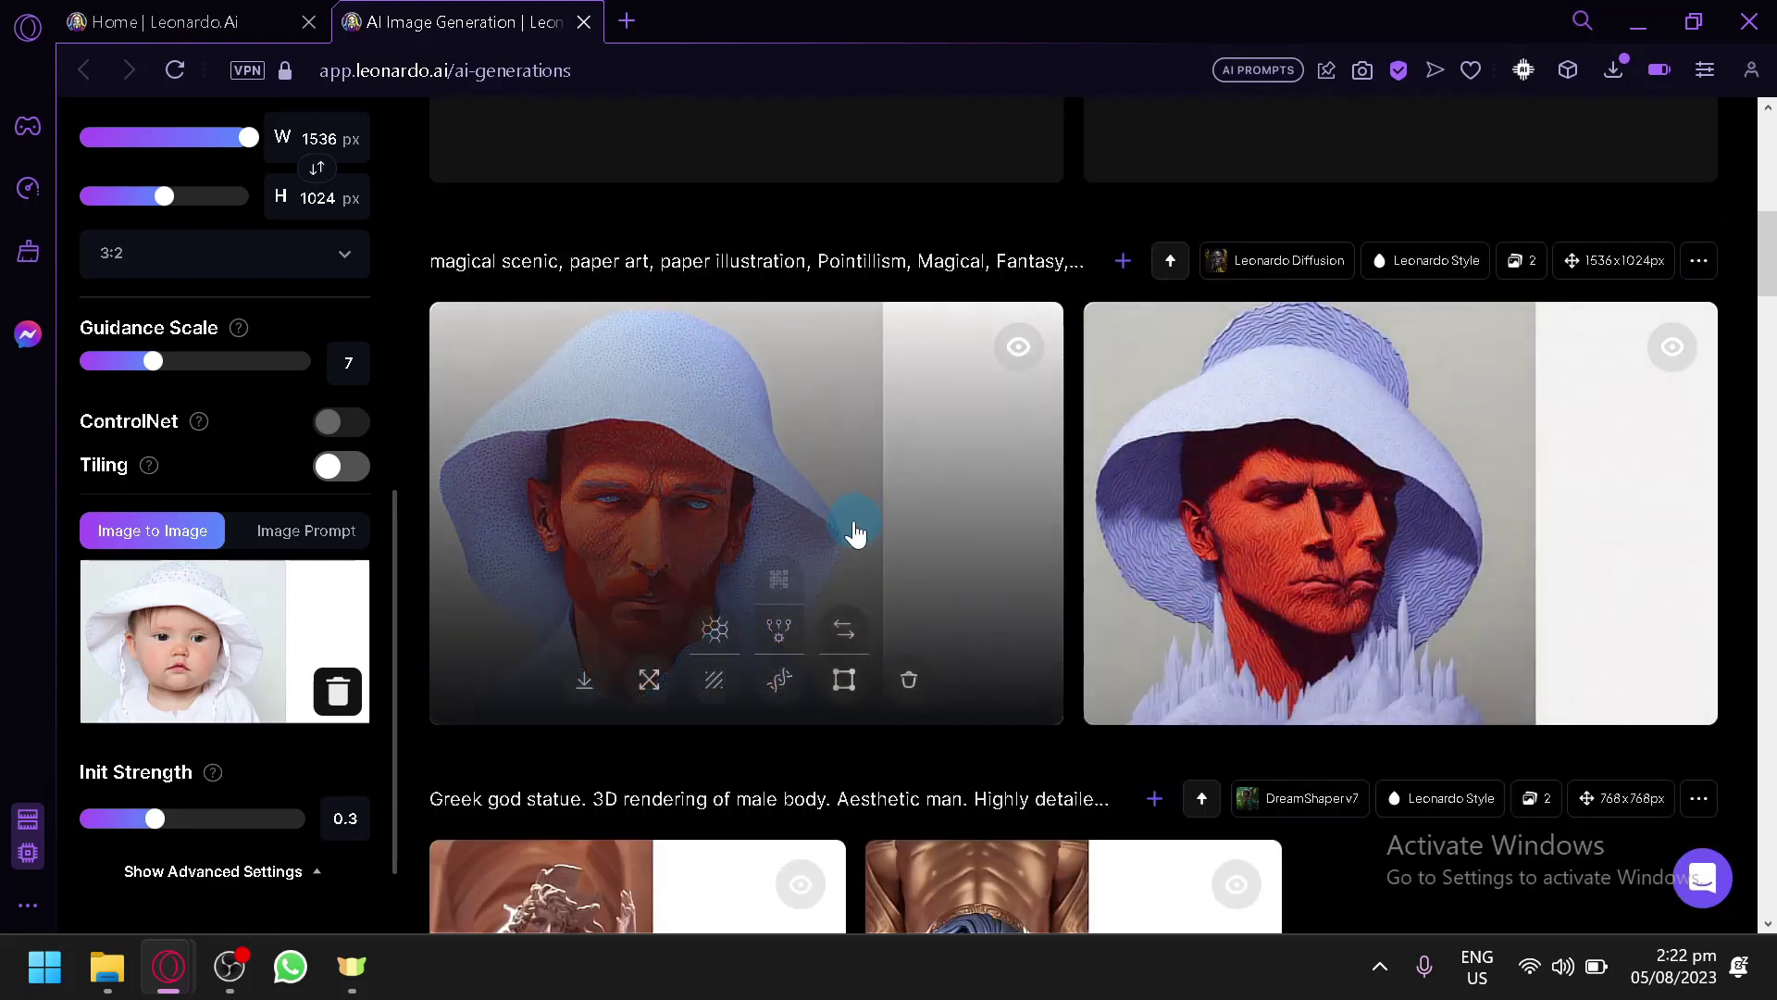
scroll(236, 653, down, 2)
mouse_move(219, 646)
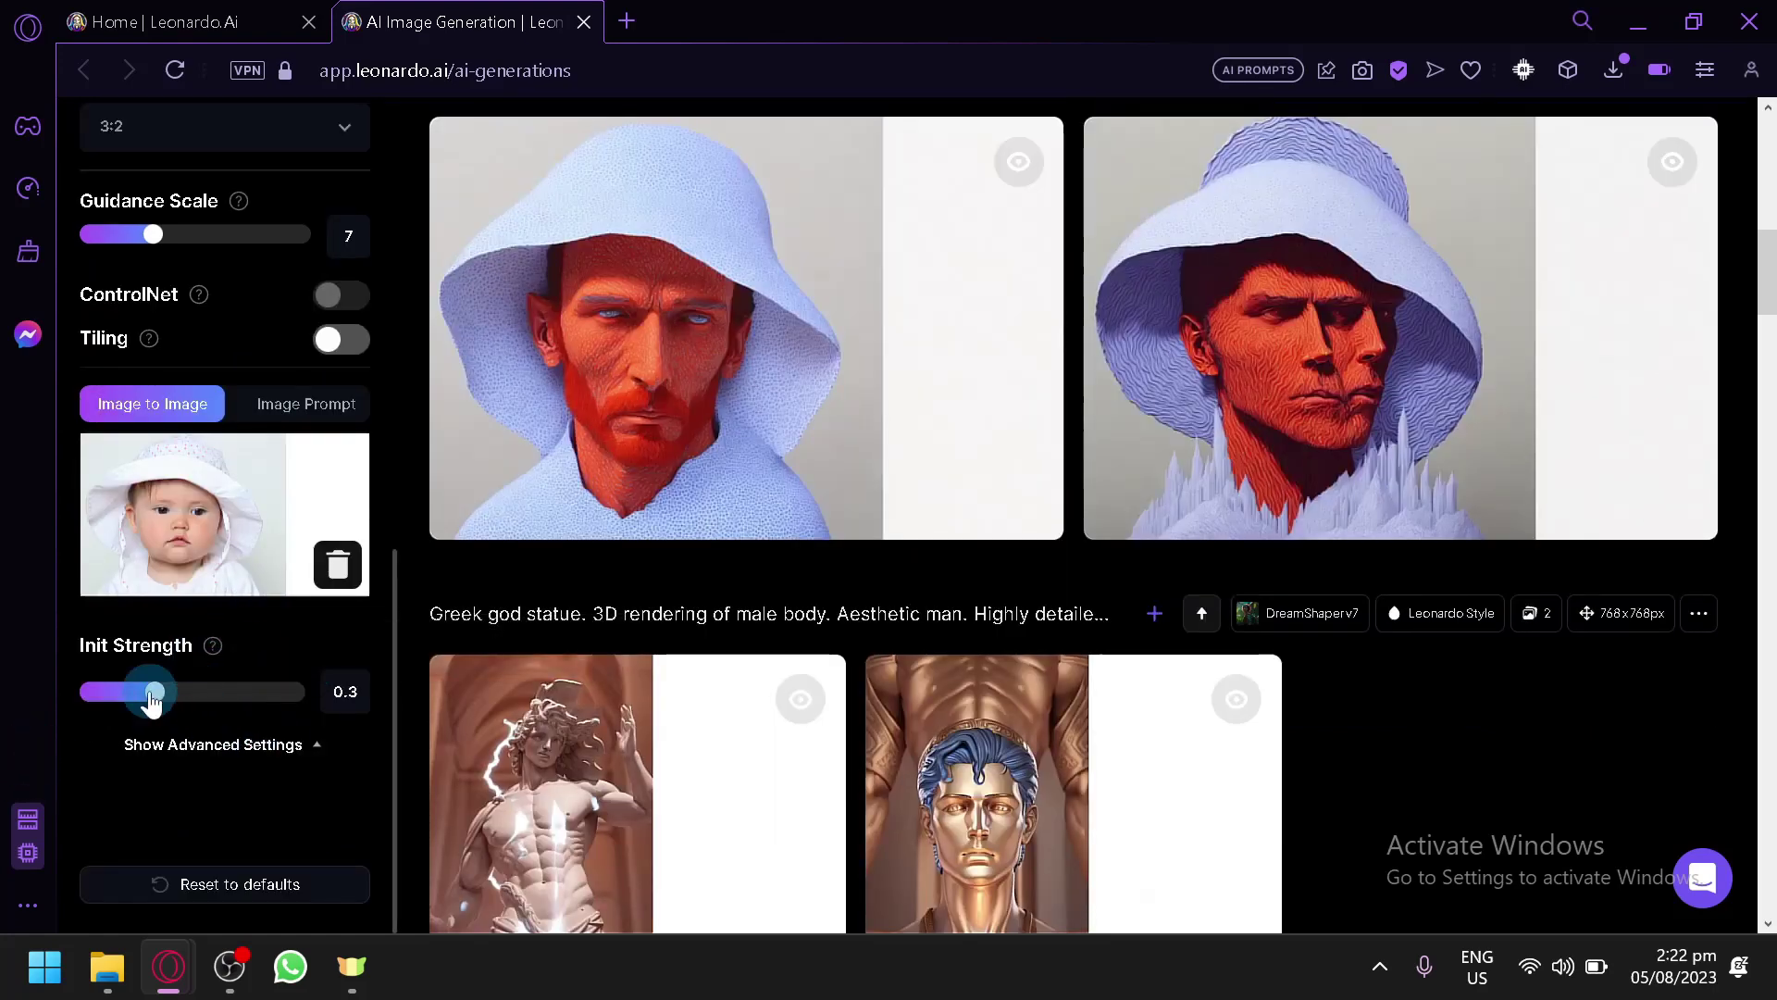
- Raise Init Strength from 0.3 to 0.9
drag(152, 693, 290, 696)
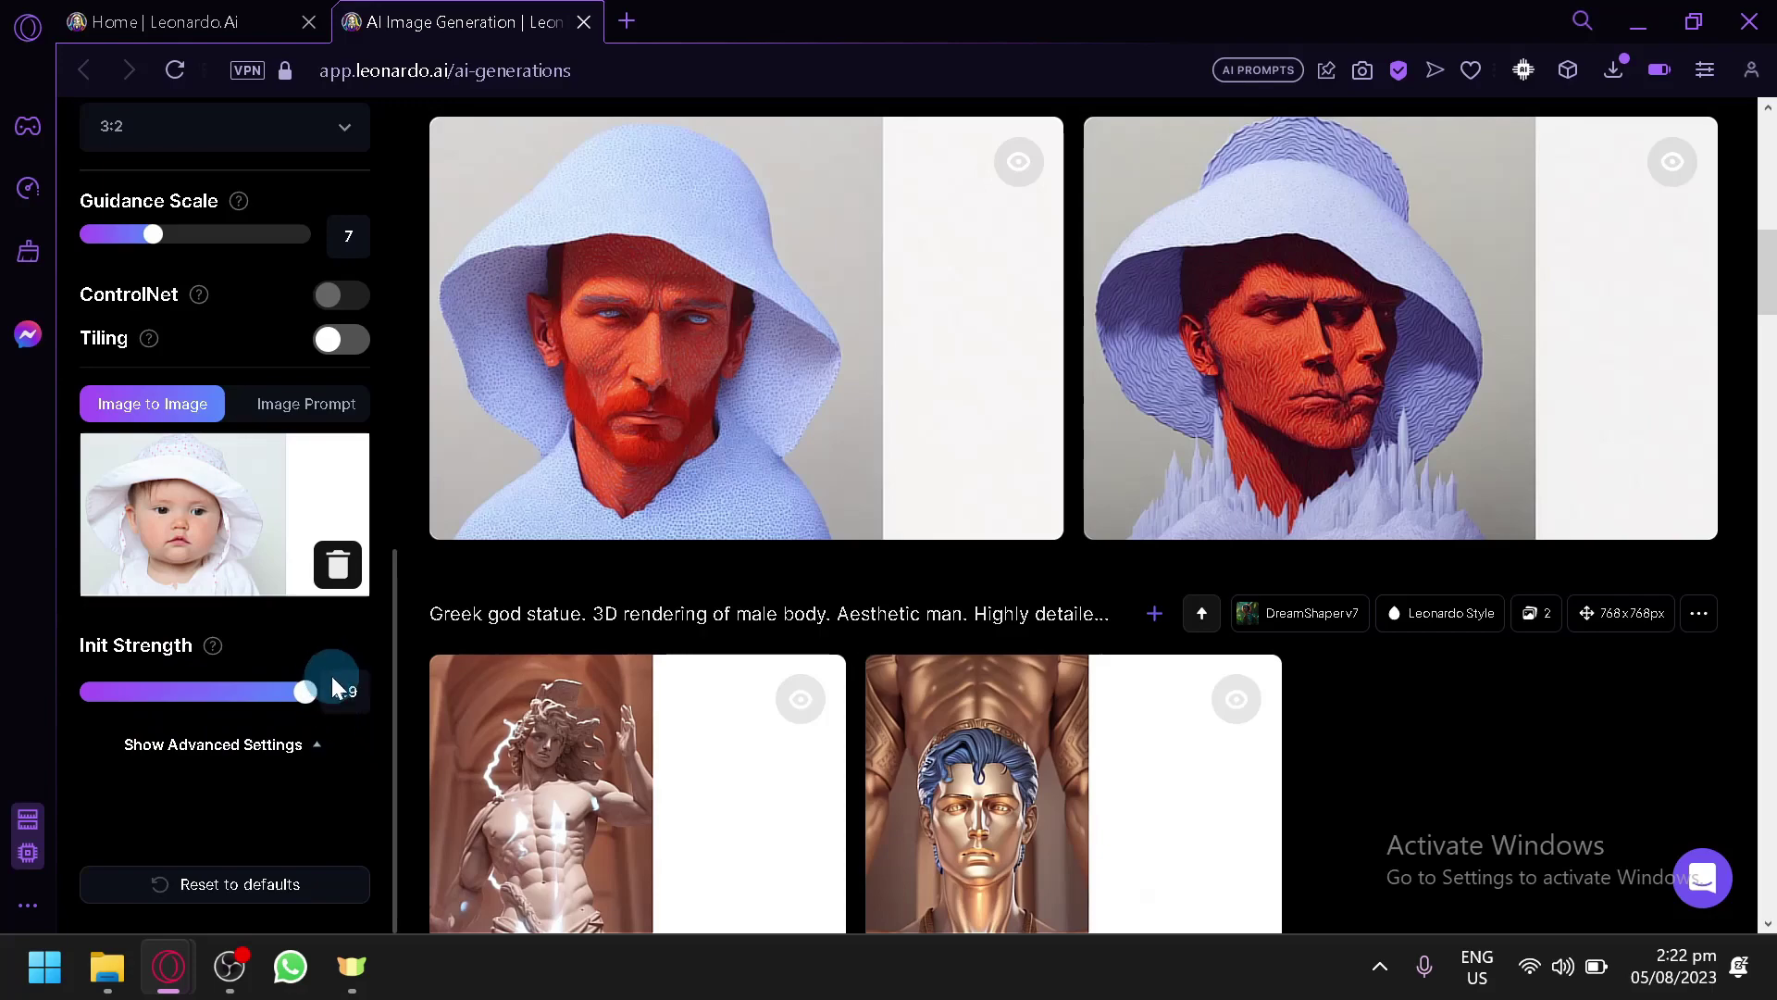
scroll(306, 718, up, 4)
scroll(247, 706, up, 6)
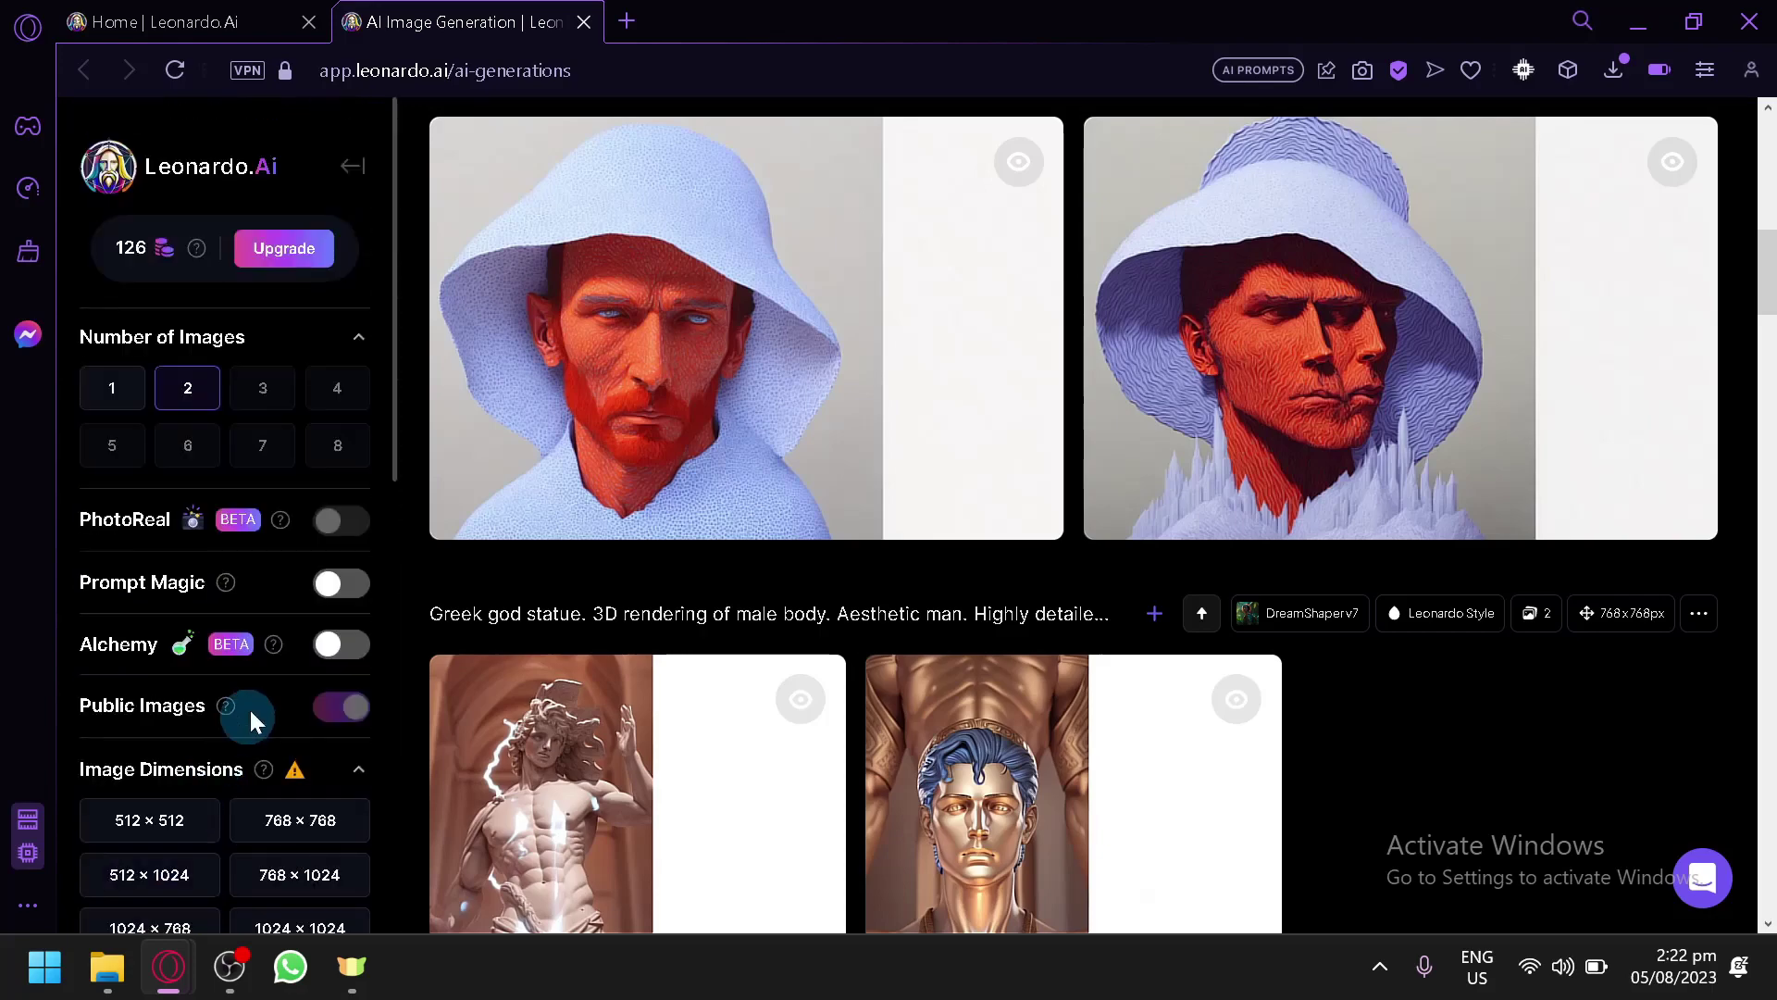
scroll(780, 518, up, 8)
scroll(780, 514, up, 2)
- Review the two near-identical baby-in-white-hat results of the 0.9 run
scroll(833, 515, down, 2)
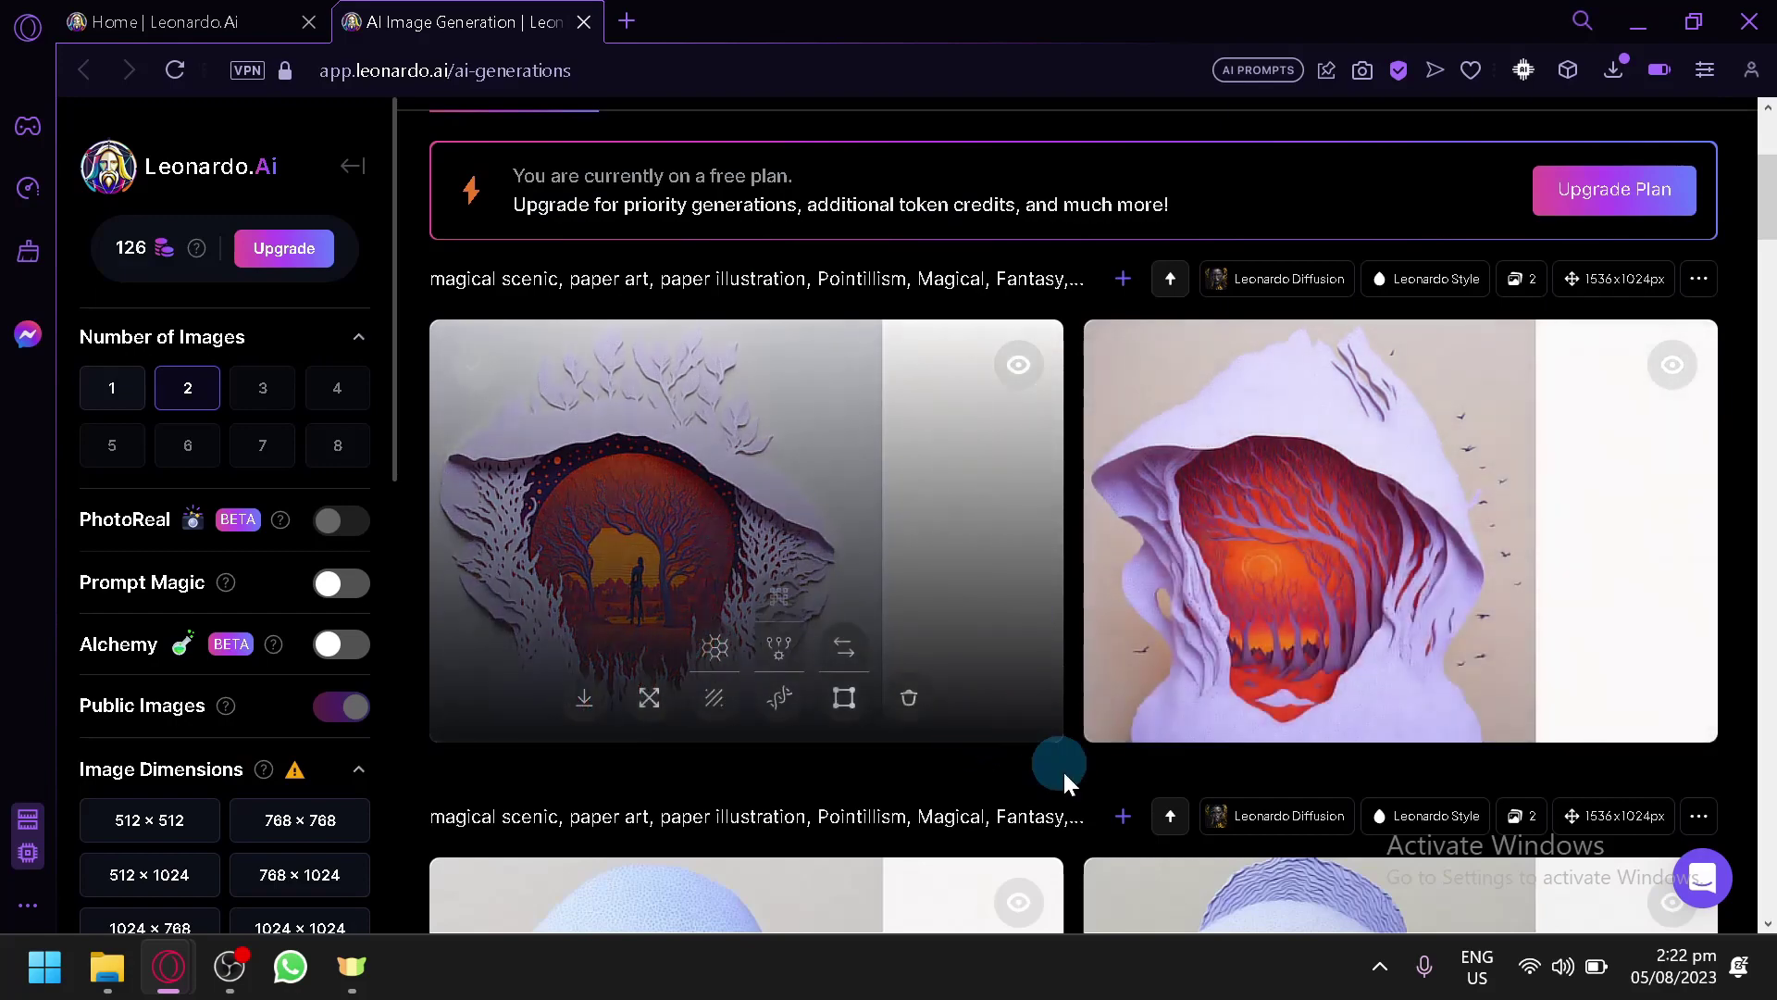
scroll(1076, 798, down, 2)
scroll(1182, 713, up, 3)
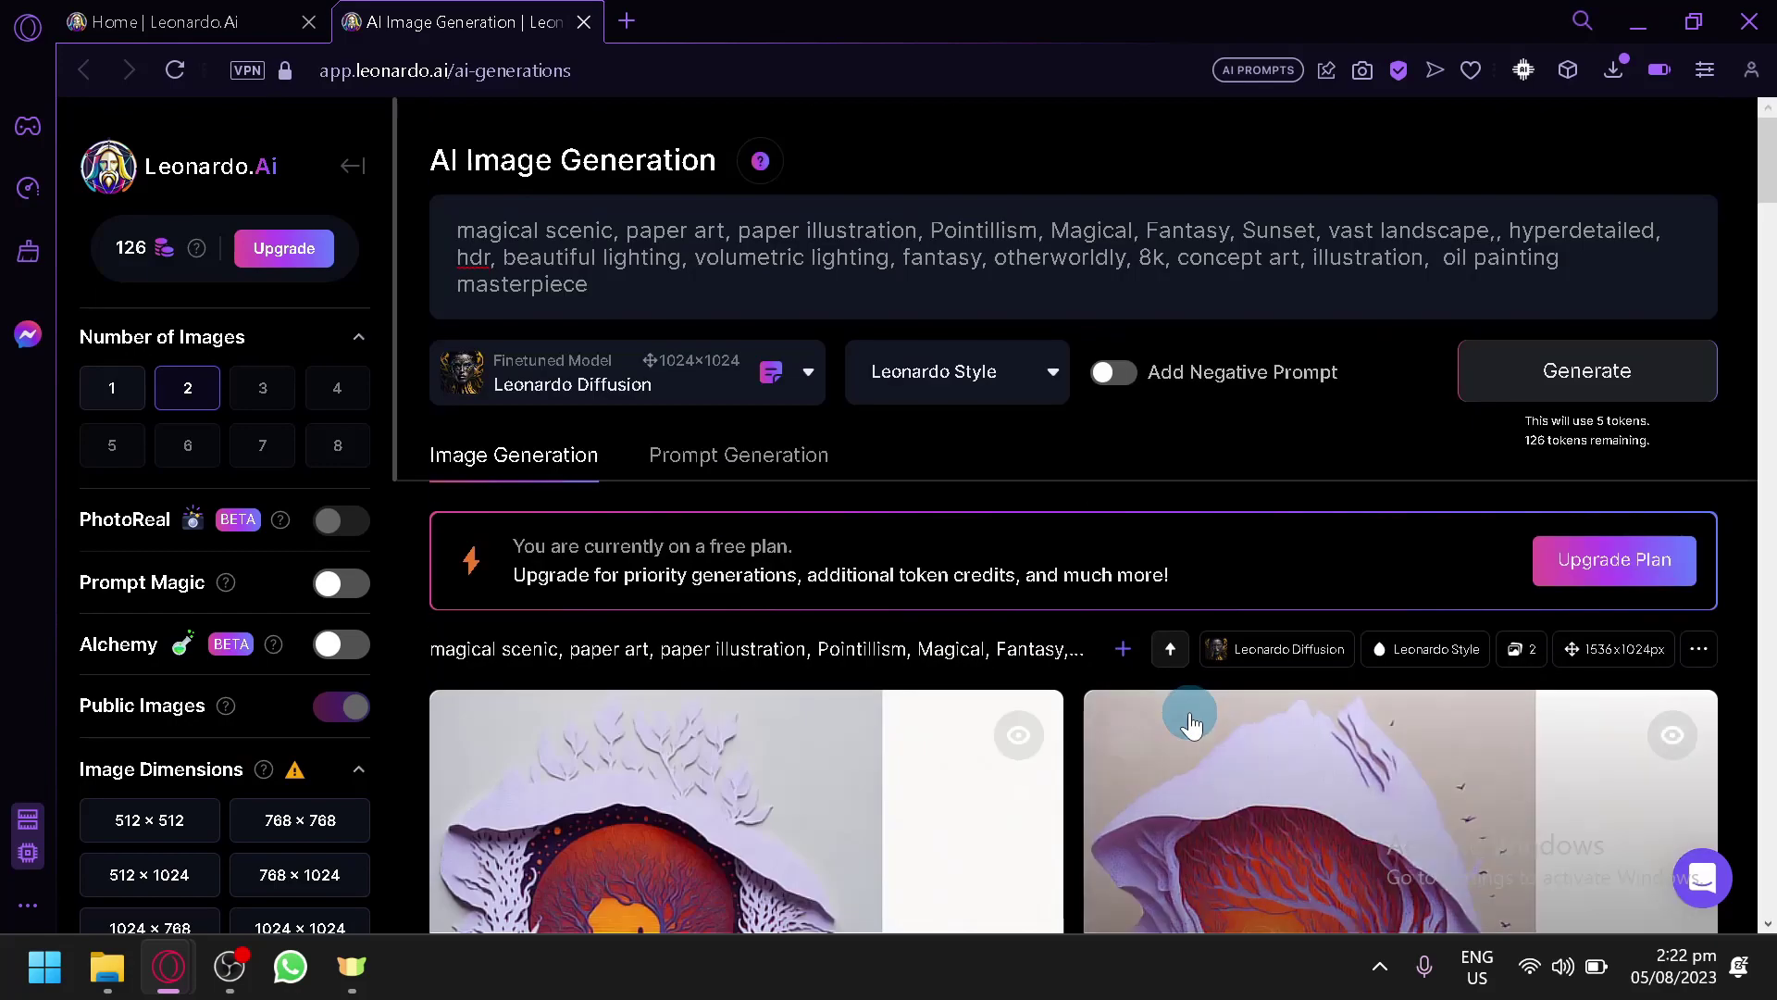
scroll(587, 626, down, 3)
scroll(195, 603, down, 4)
scroll(195, 603, down, 6)
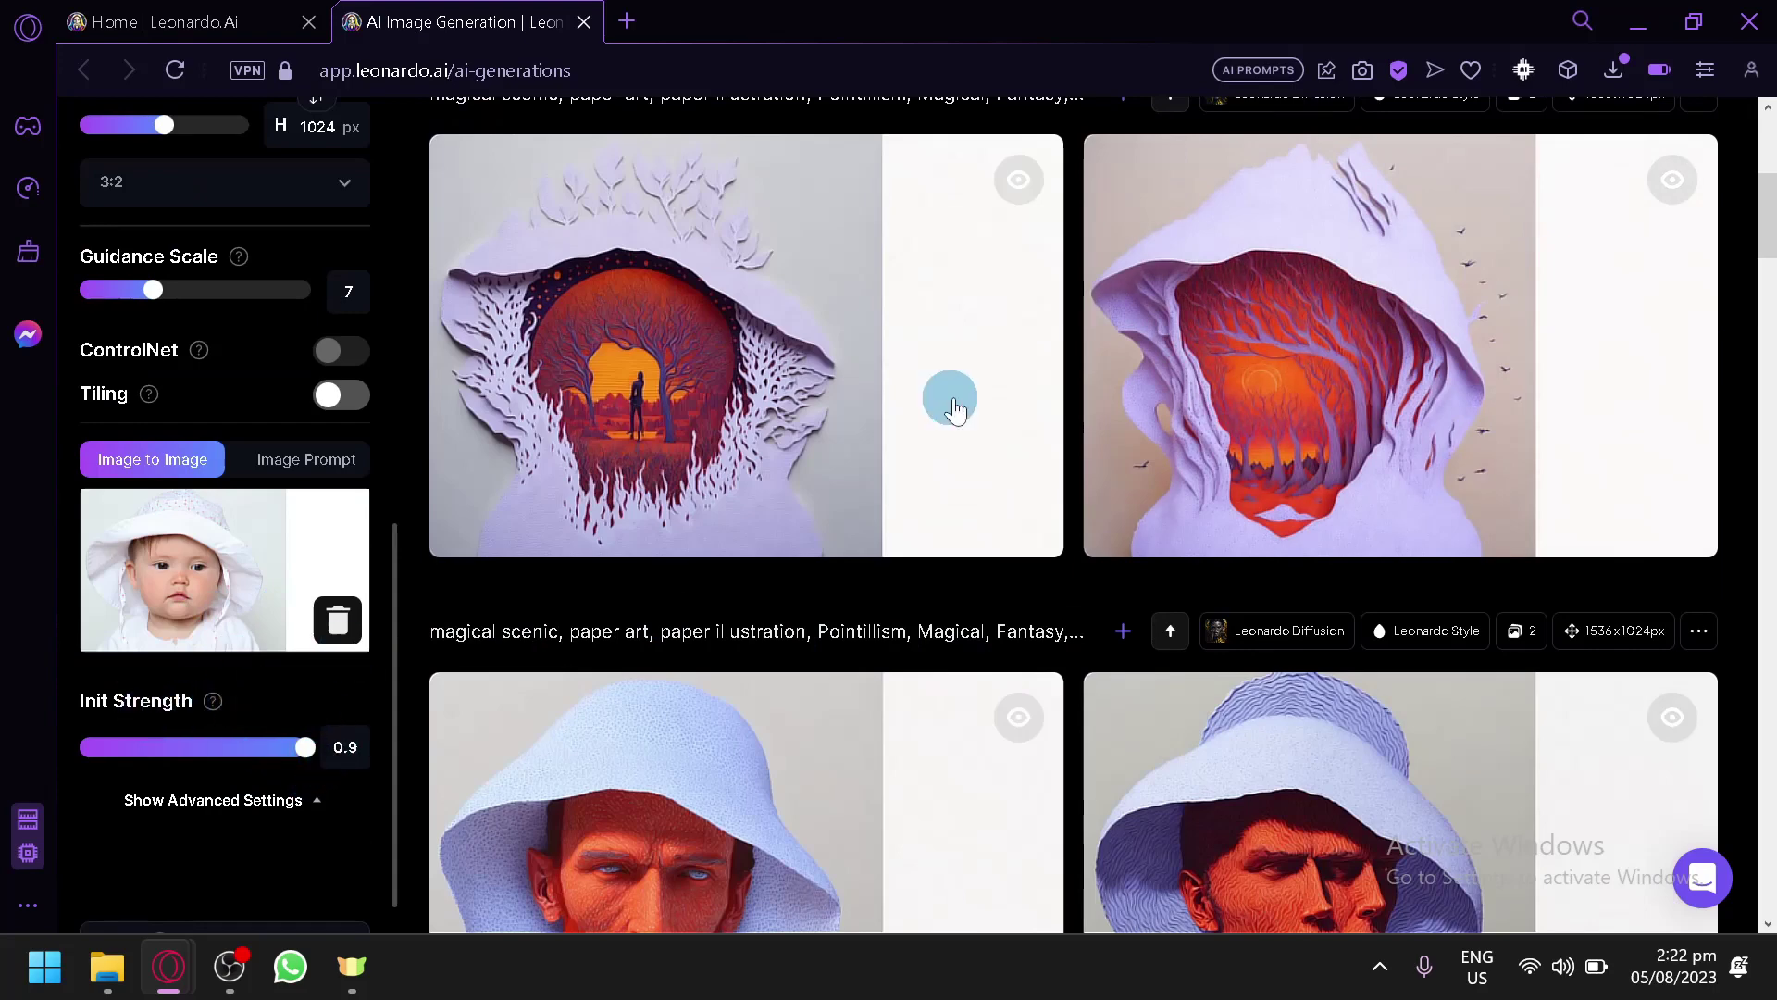
scroll(1018, 435, up, 5)
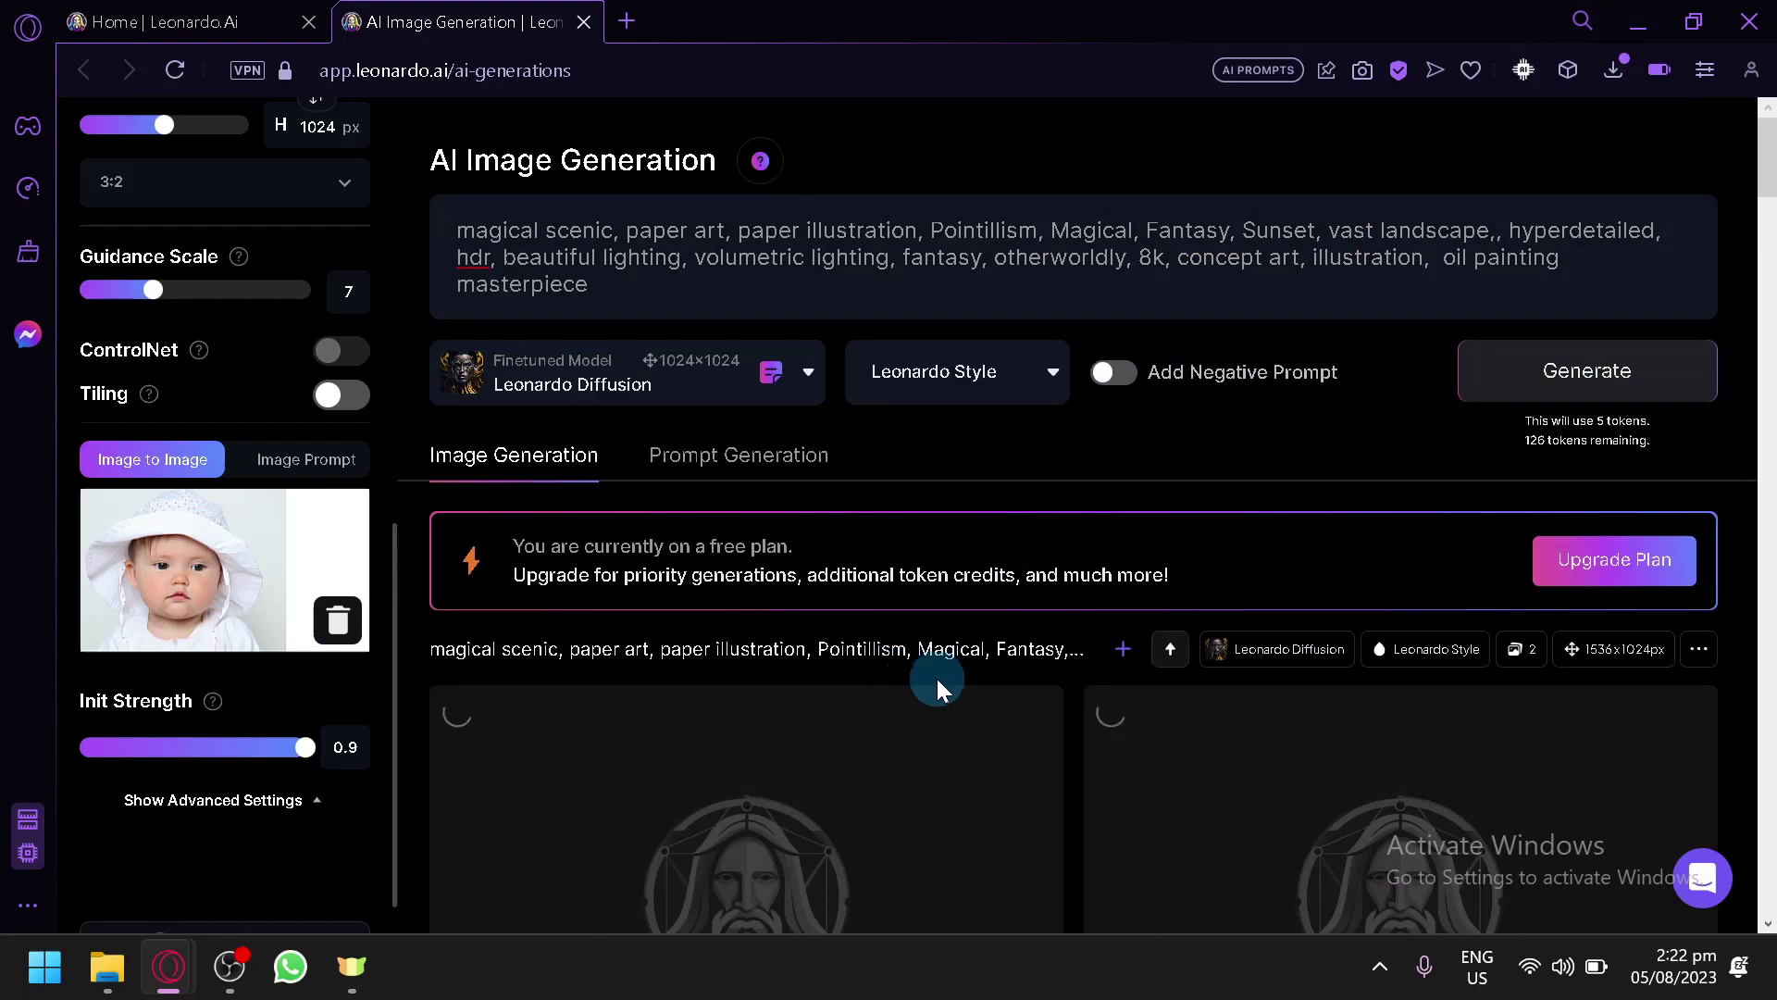
scroll(248, 618, down, 1)
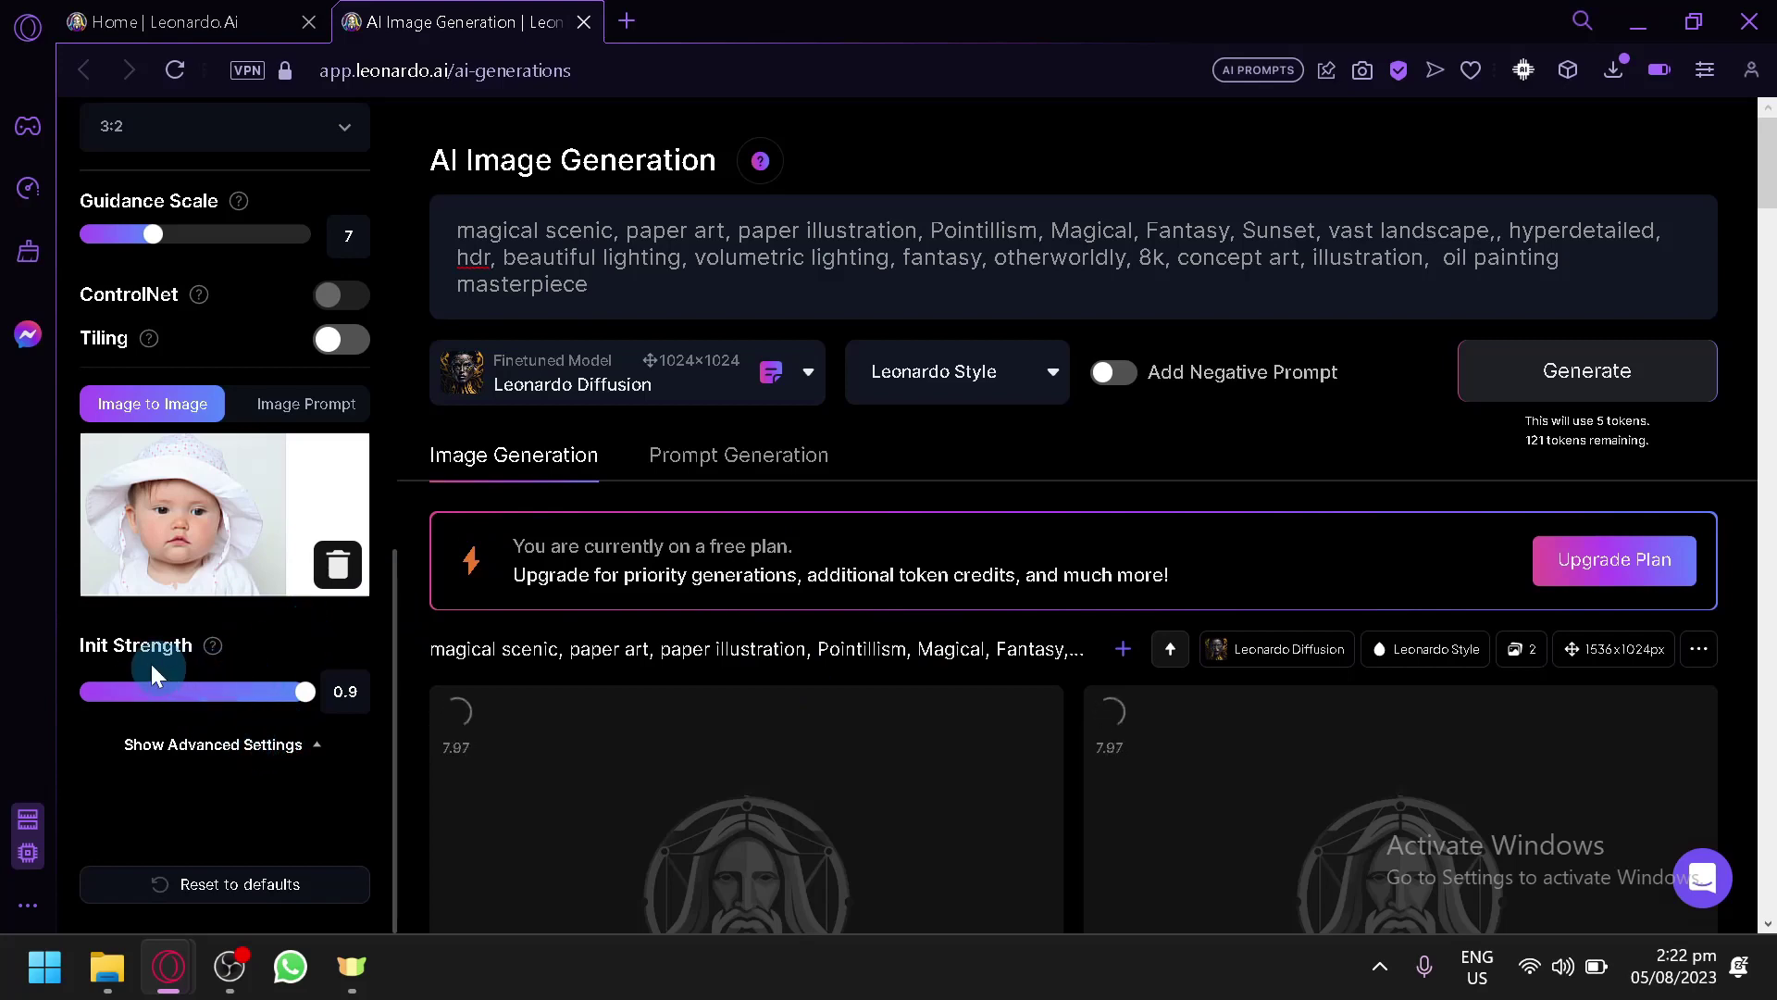
scroll(930, 453, down, 4)
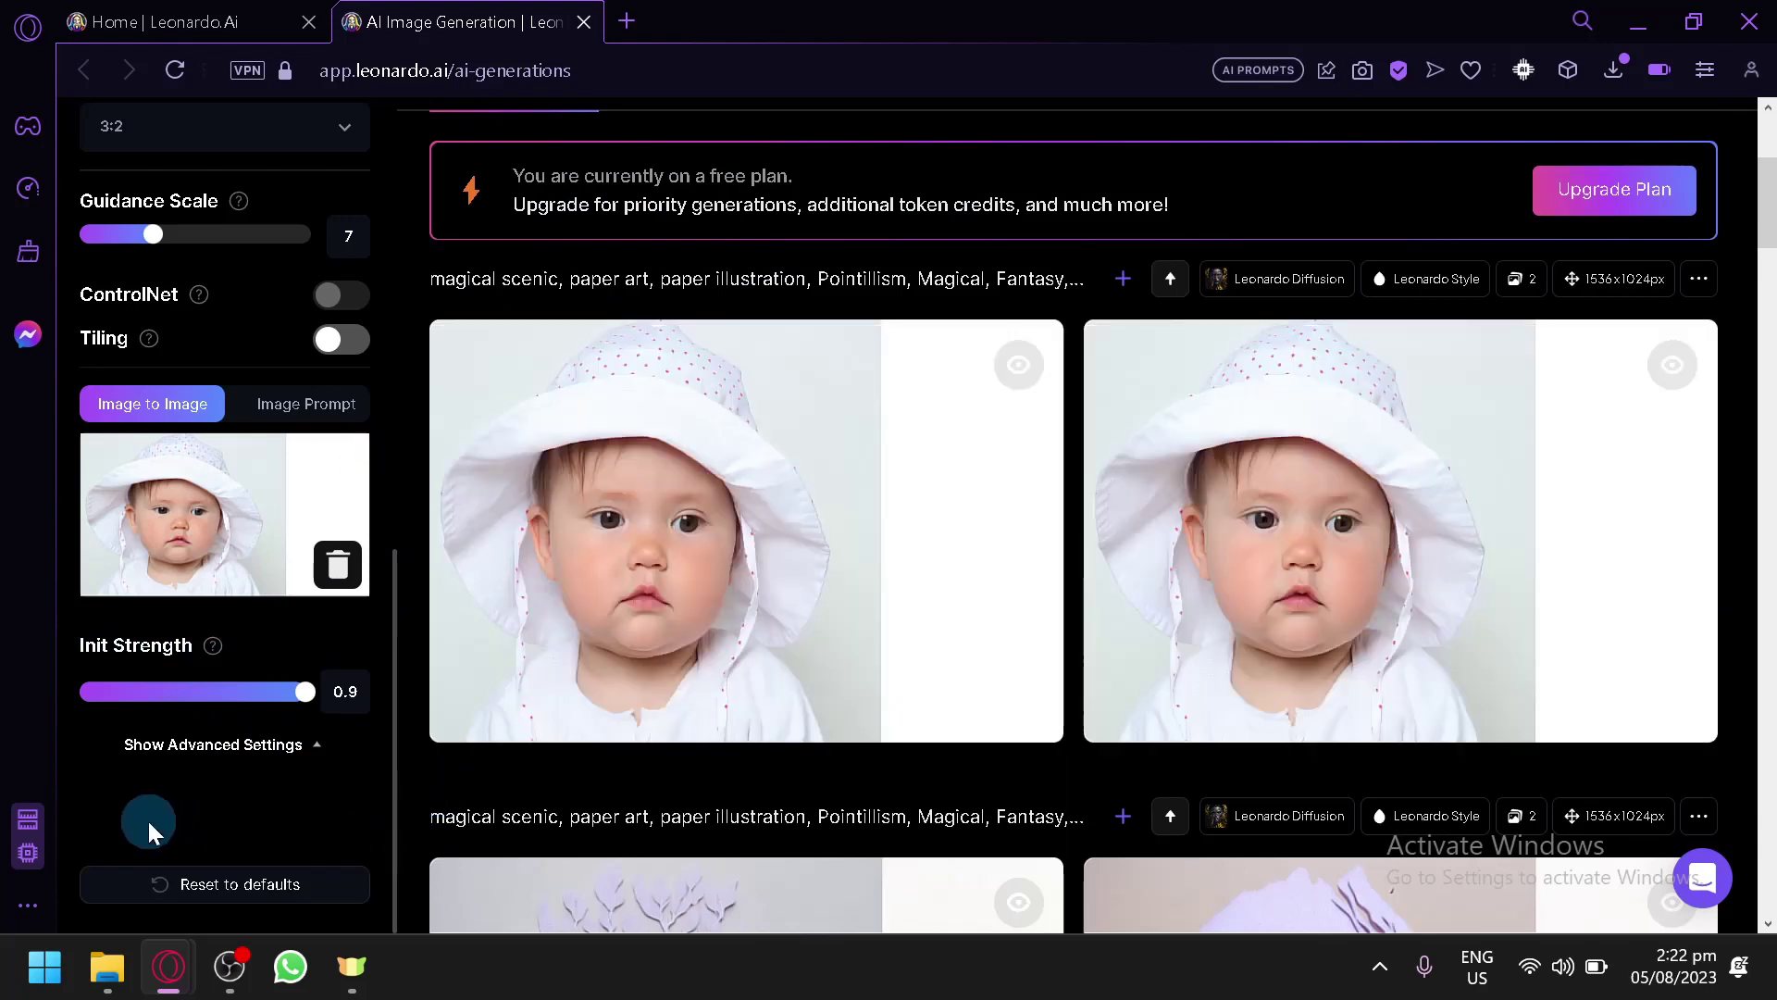
mouse_move(892, 635)
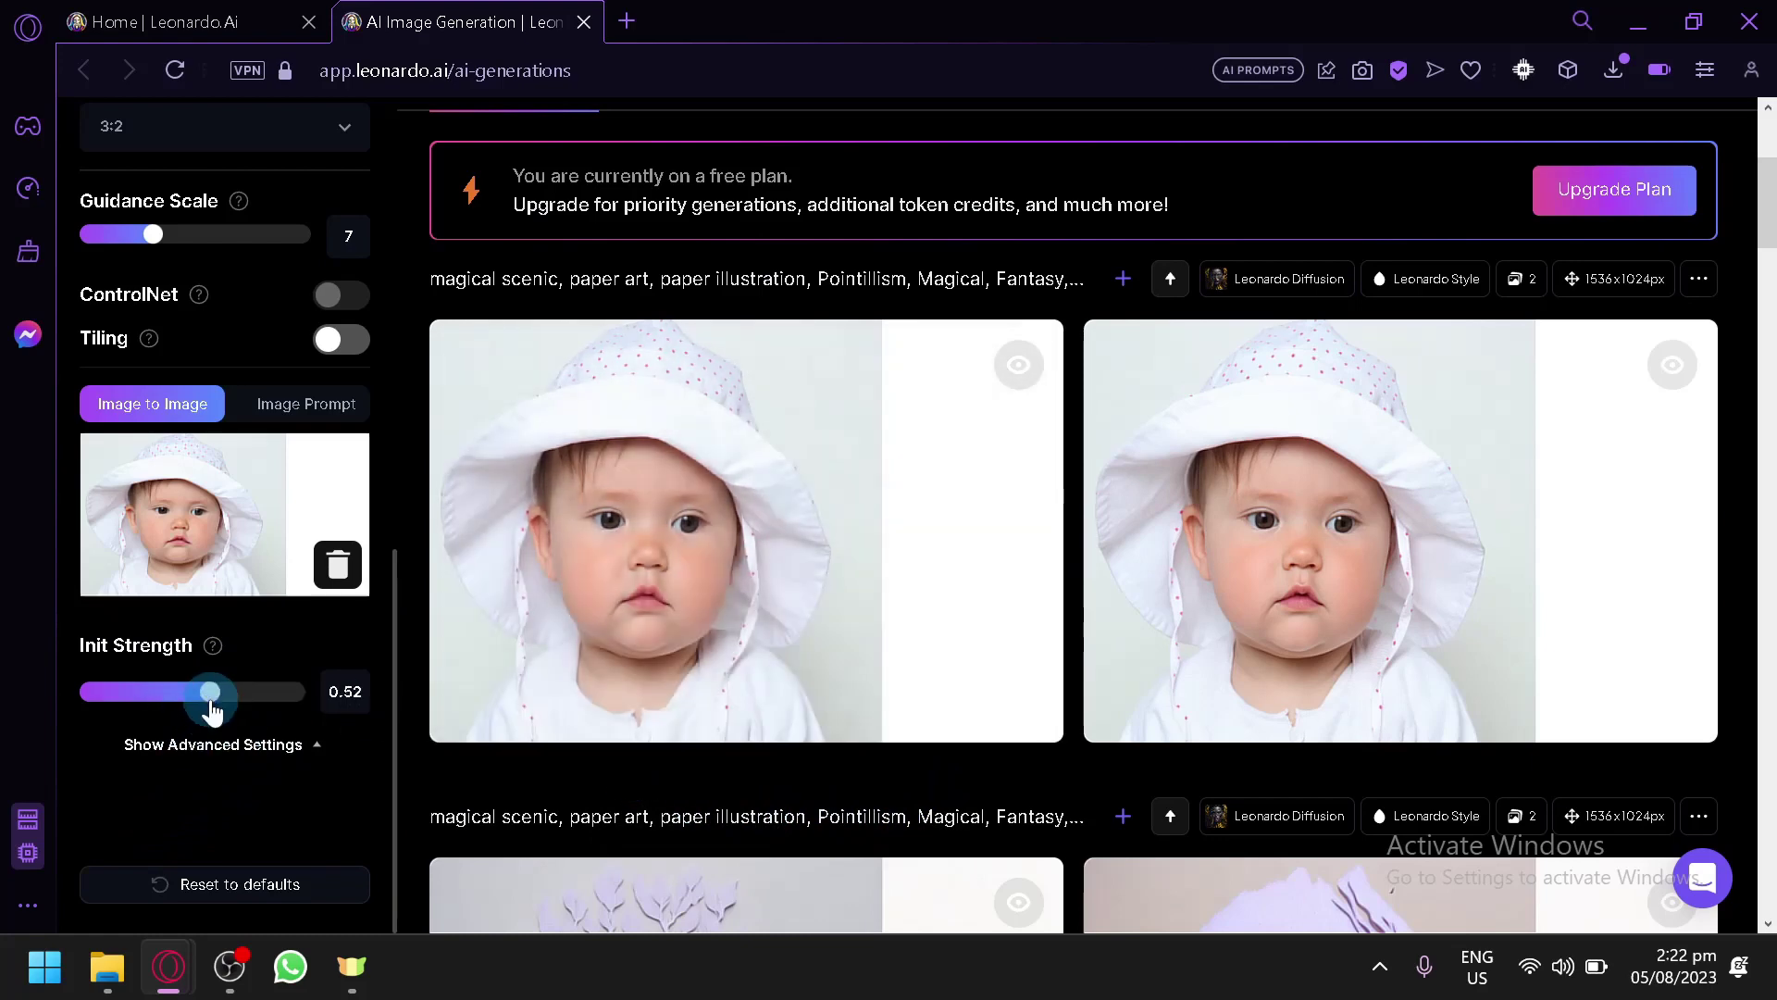
- Generate two new images from the baby photo at Init Strength 0.49
scroll(1527, 400, up, 4)
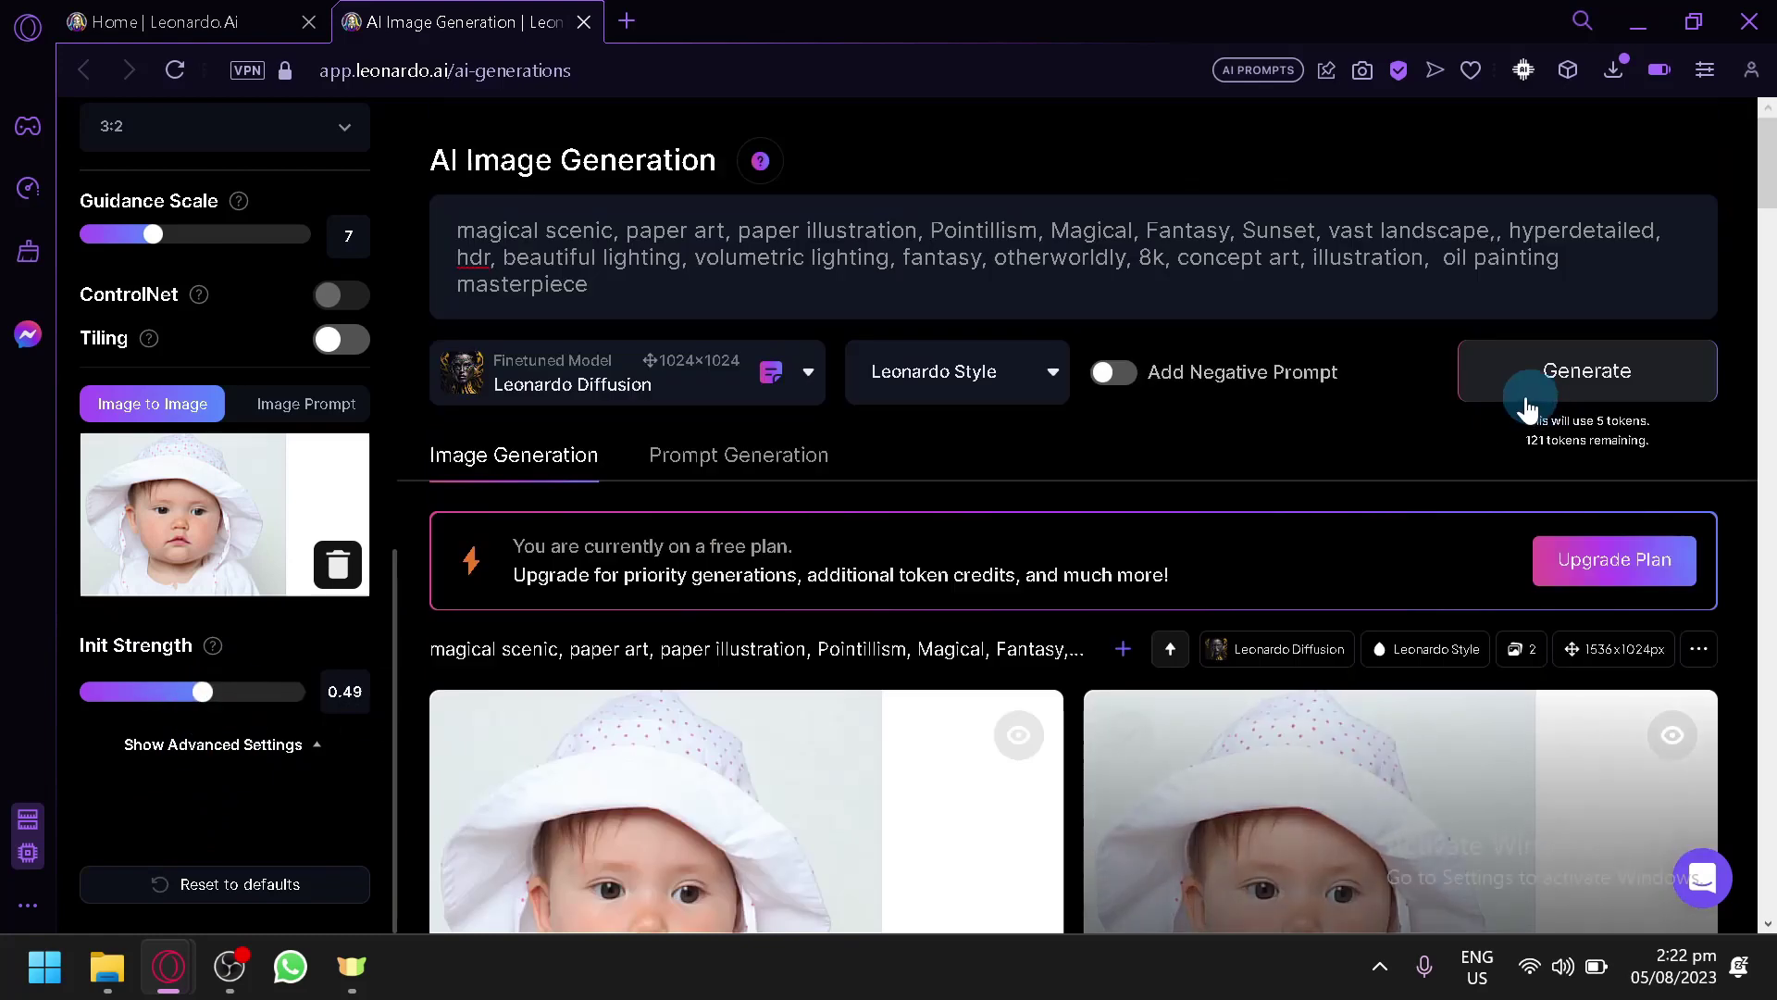
click(1541, 384)
scroll(1241, 620, down, 10)
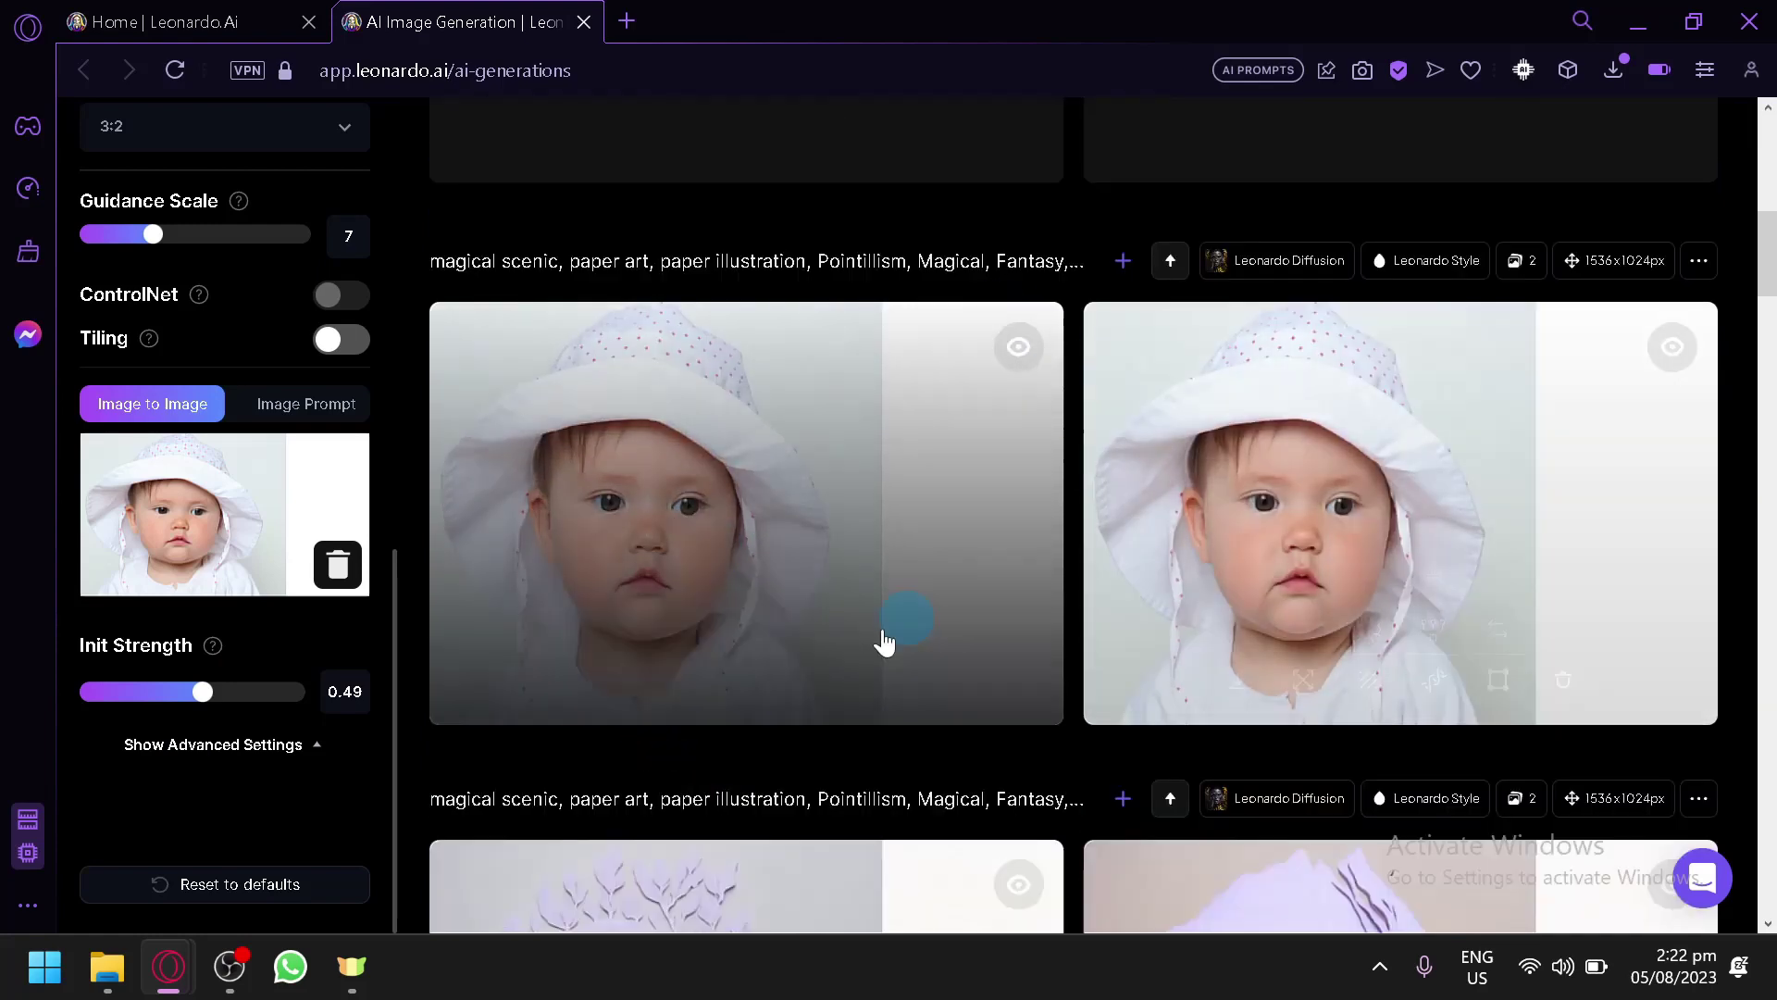
mouse_move(871, 550)
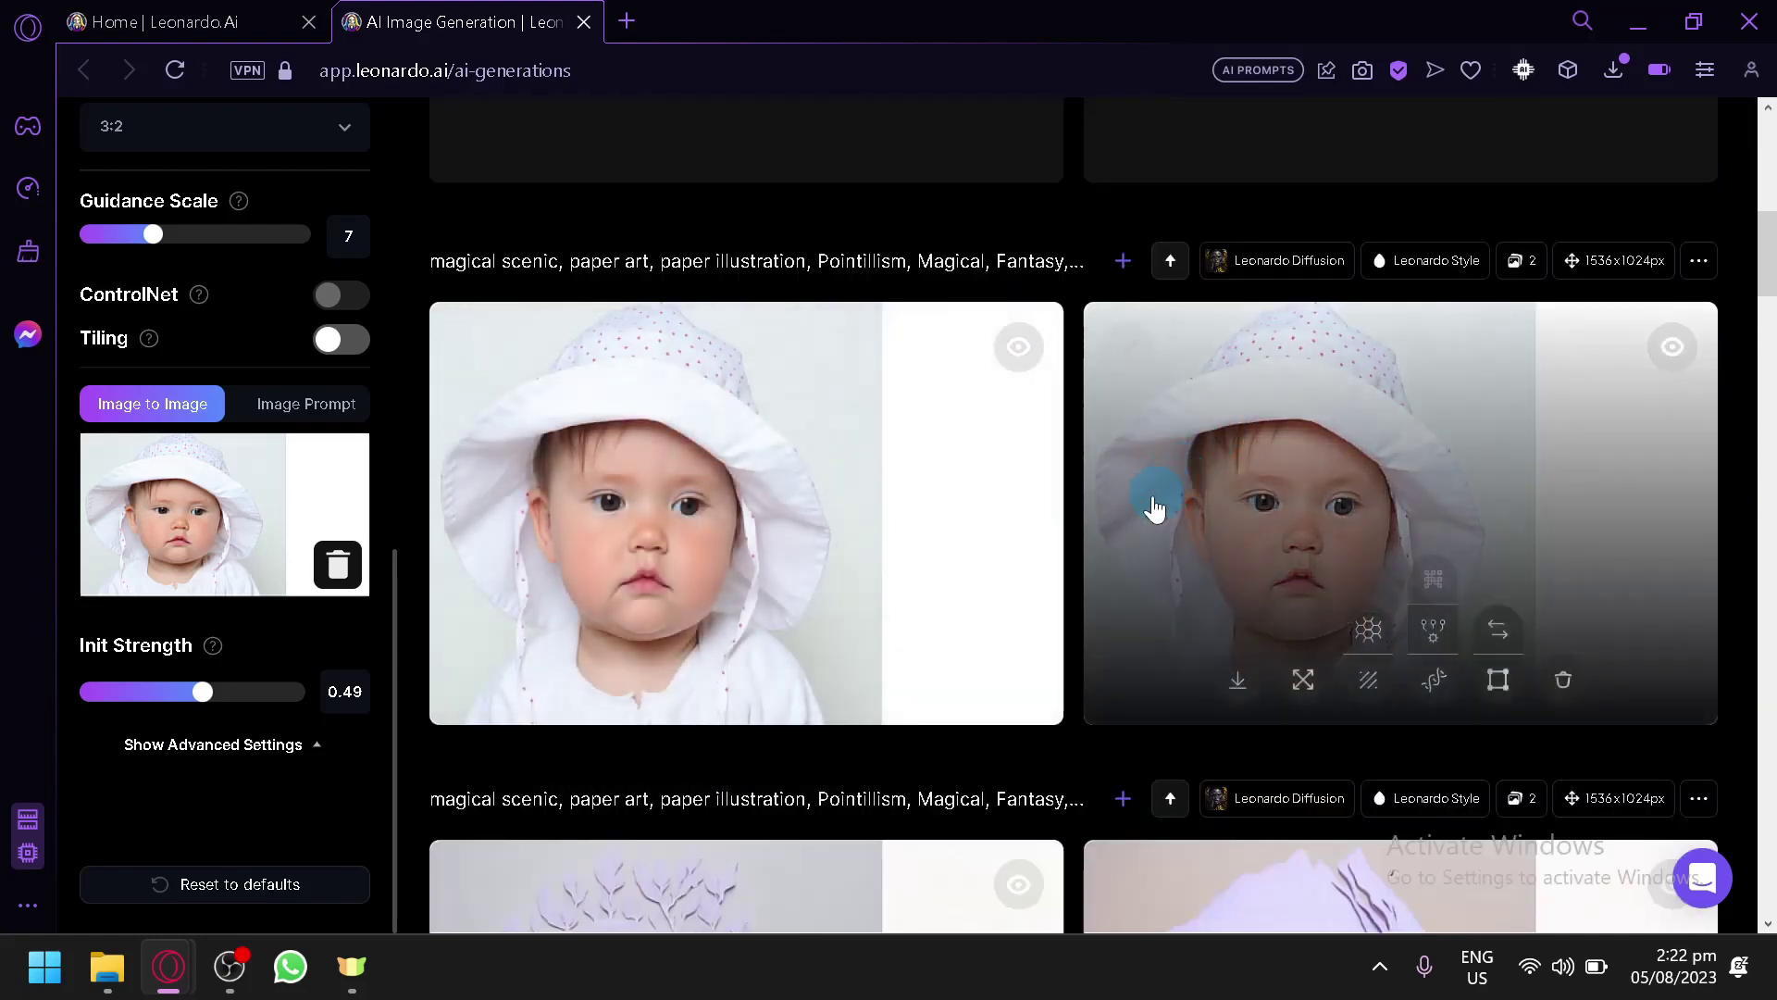
scroll(512, 606, up, 5)
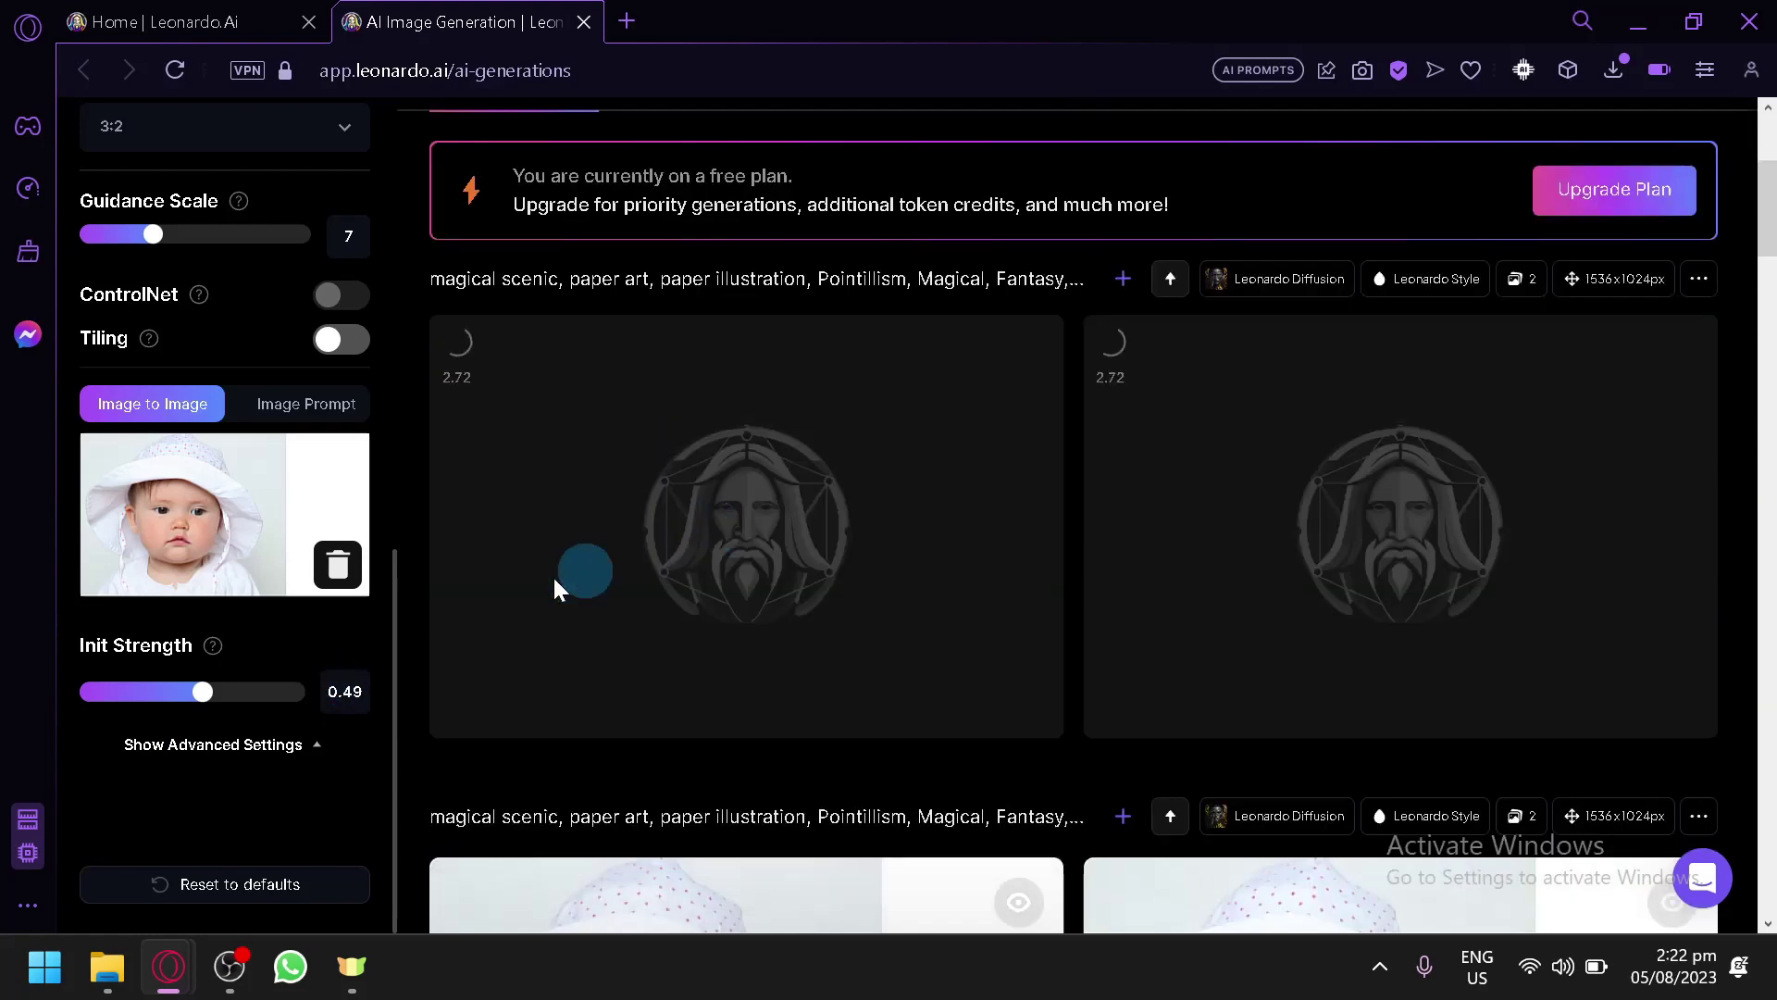
- Open the kitsune-mask geisha image's details in the community gallery, then return to generation
click(217, 11)
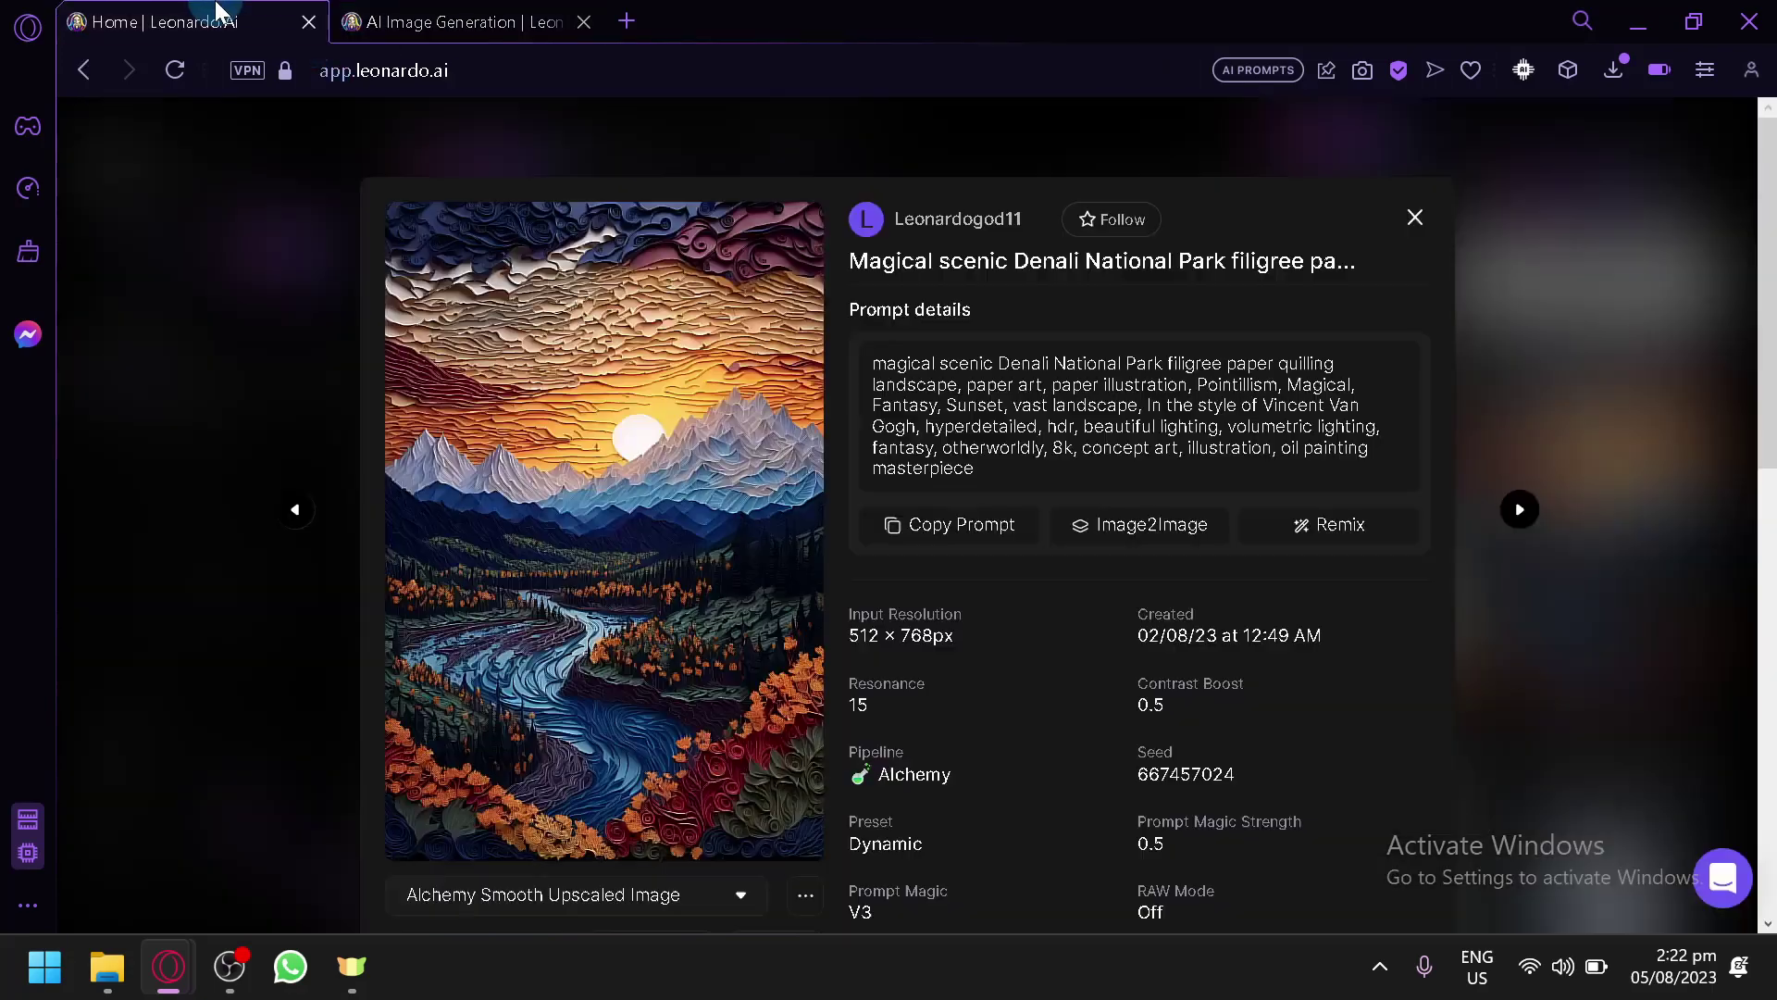
click(1566, 369)
scroll(1480, 389, down, 4)
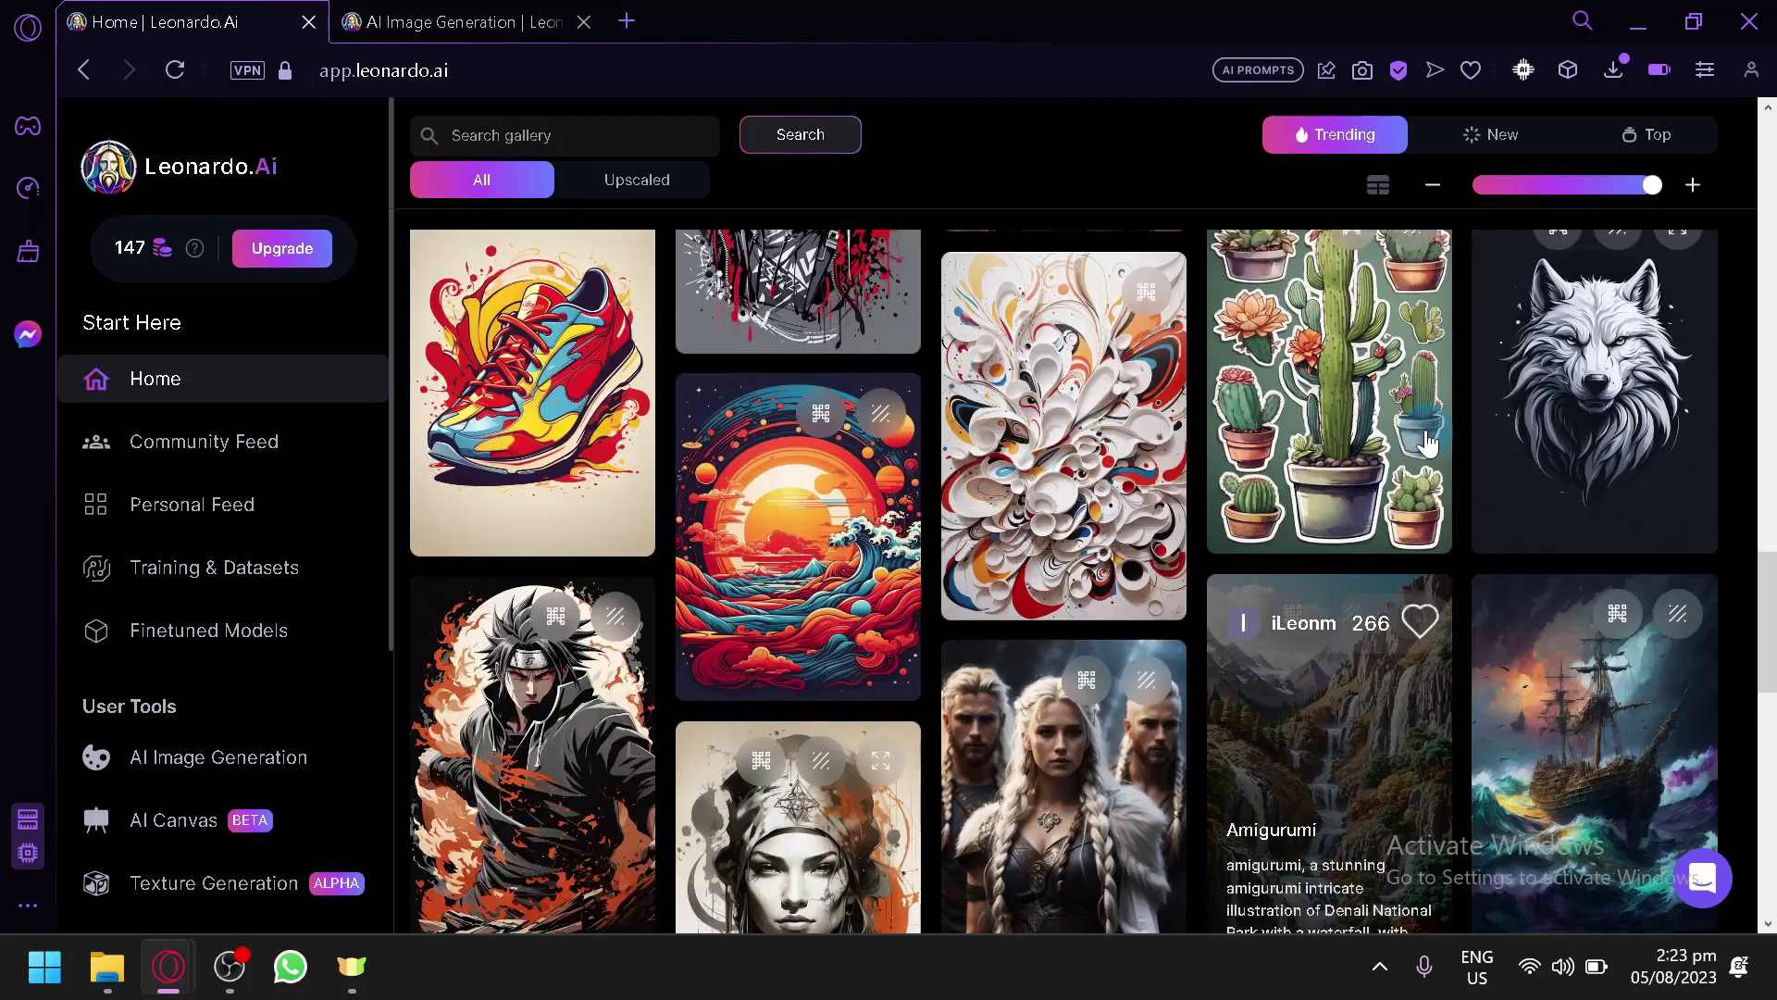
scroll(1388, 444, down, 7)
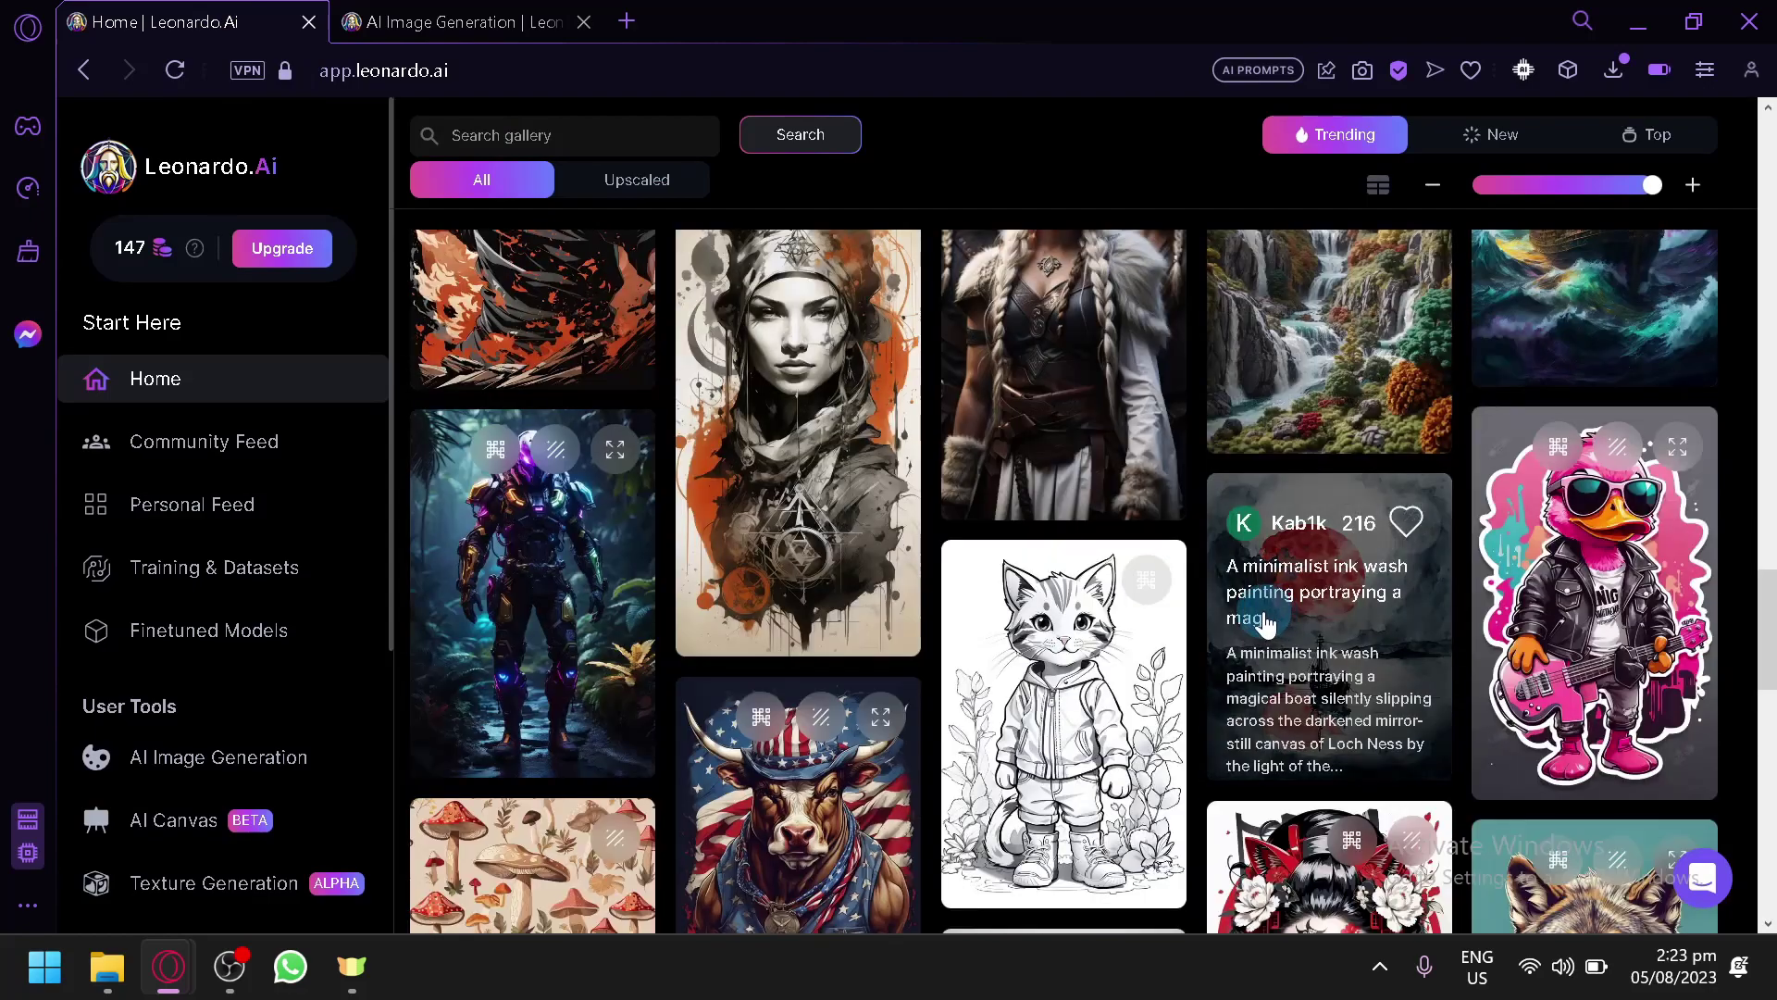
scroll(1261, 622, down, 4)
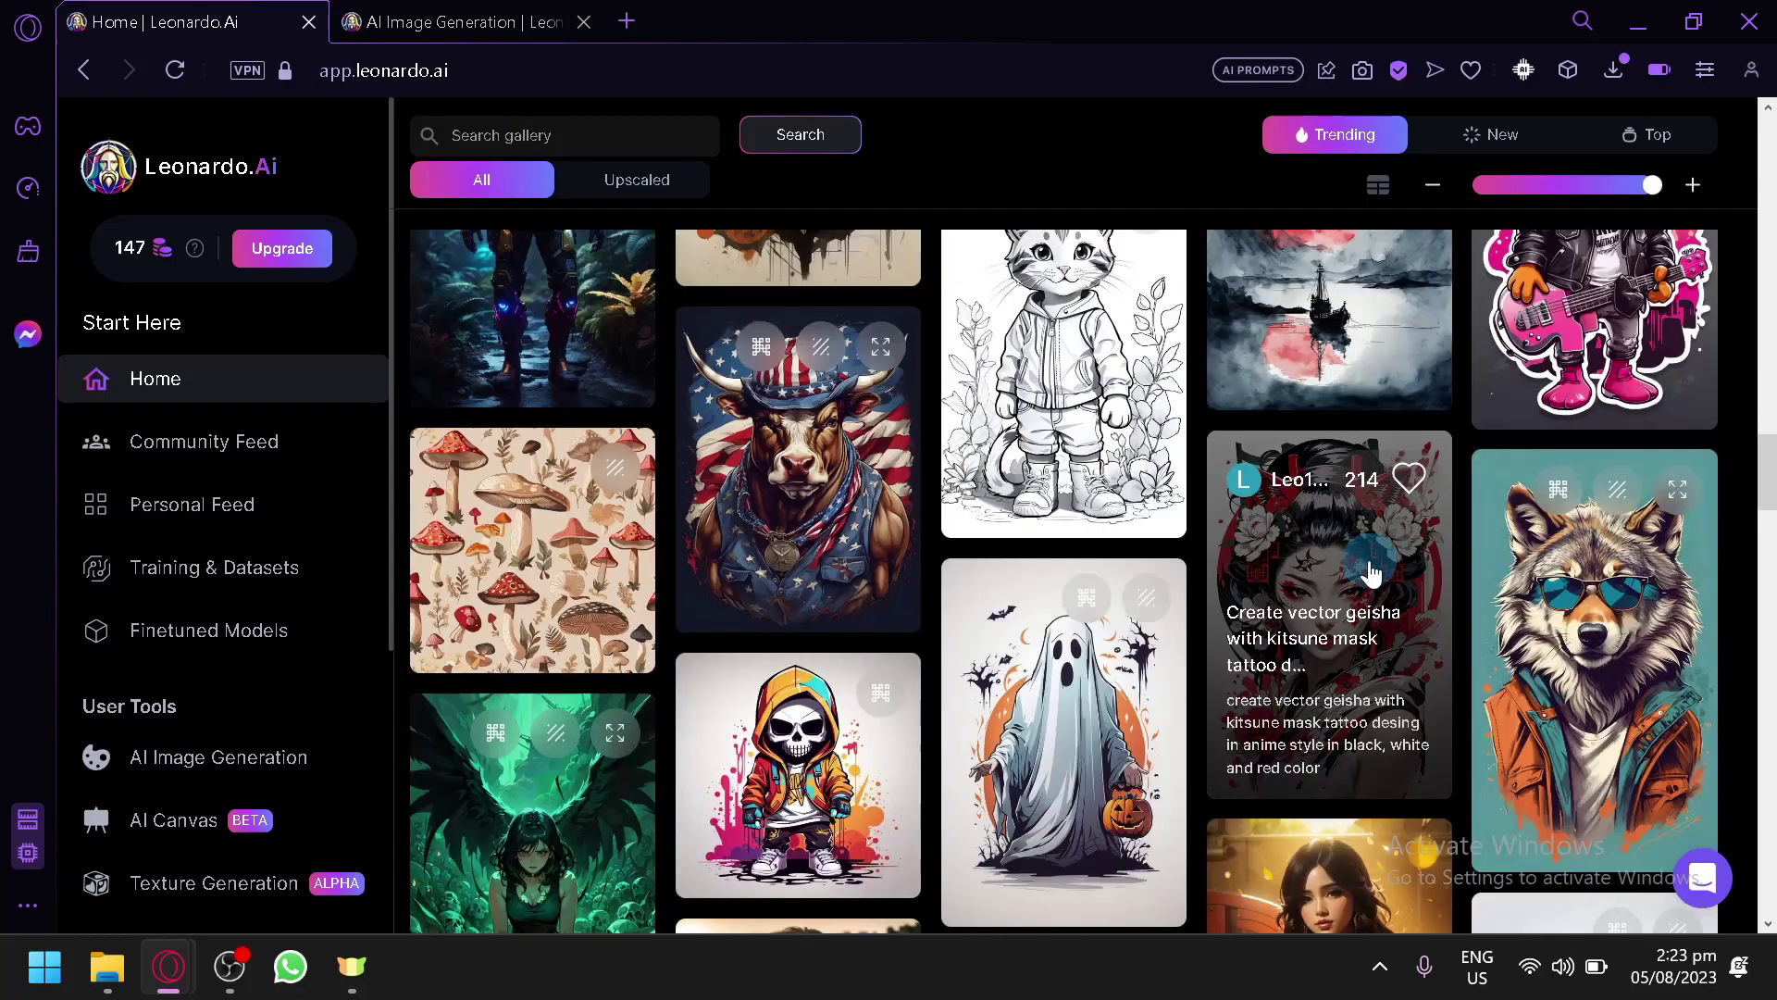
click(1369, 559)
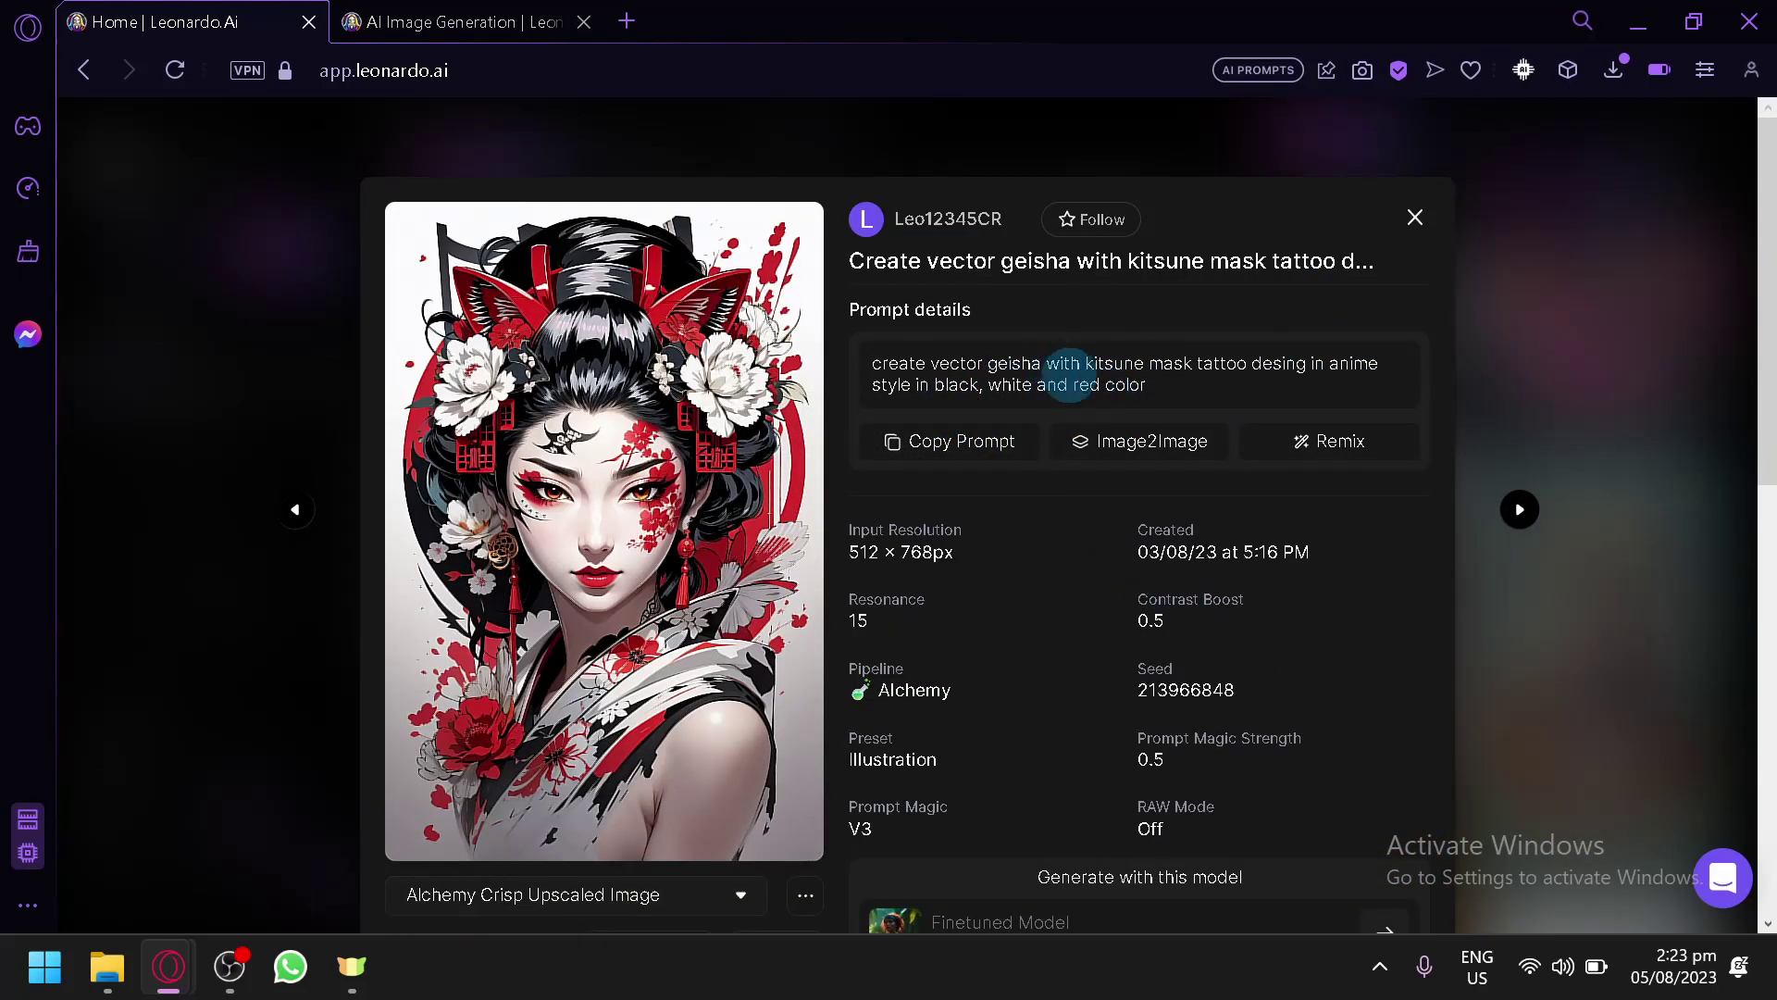
click(357, 21)
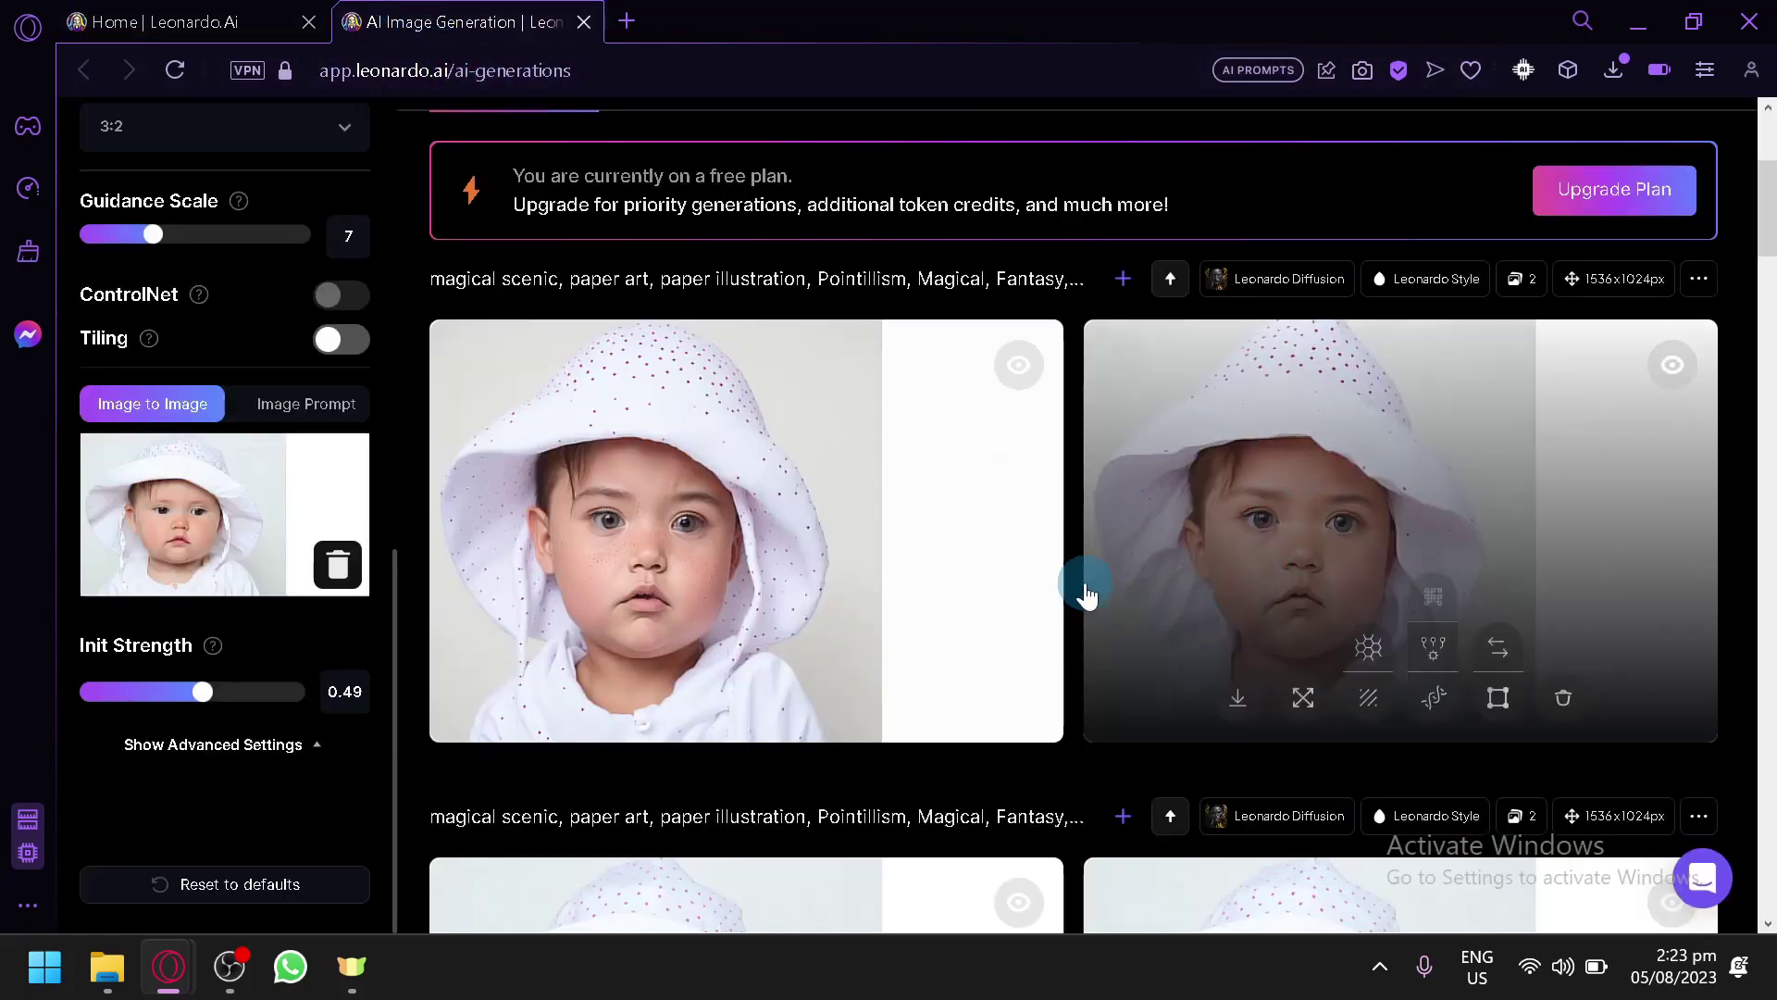
- Lower Init Strength to 0.32 and generate two new images from the baby photo
scroll(658, 698, down, 6)
scroll(713, 737, up, 8)
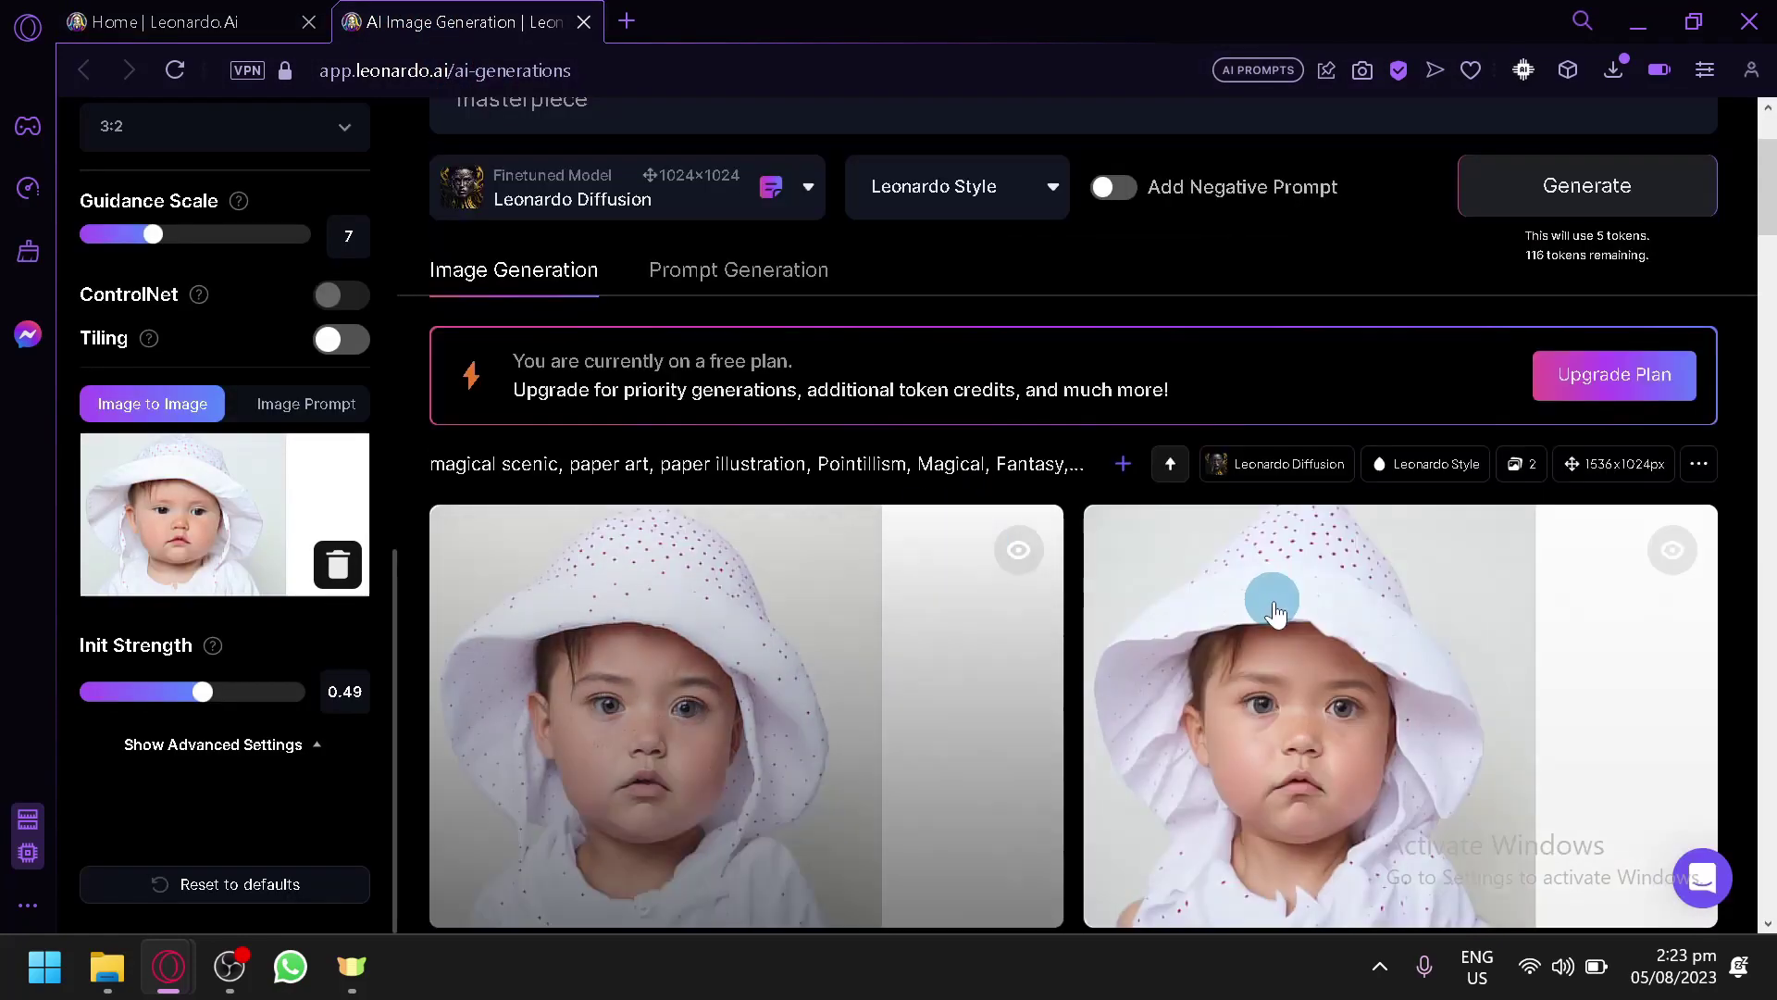
scroll(585, 645, down, 6)
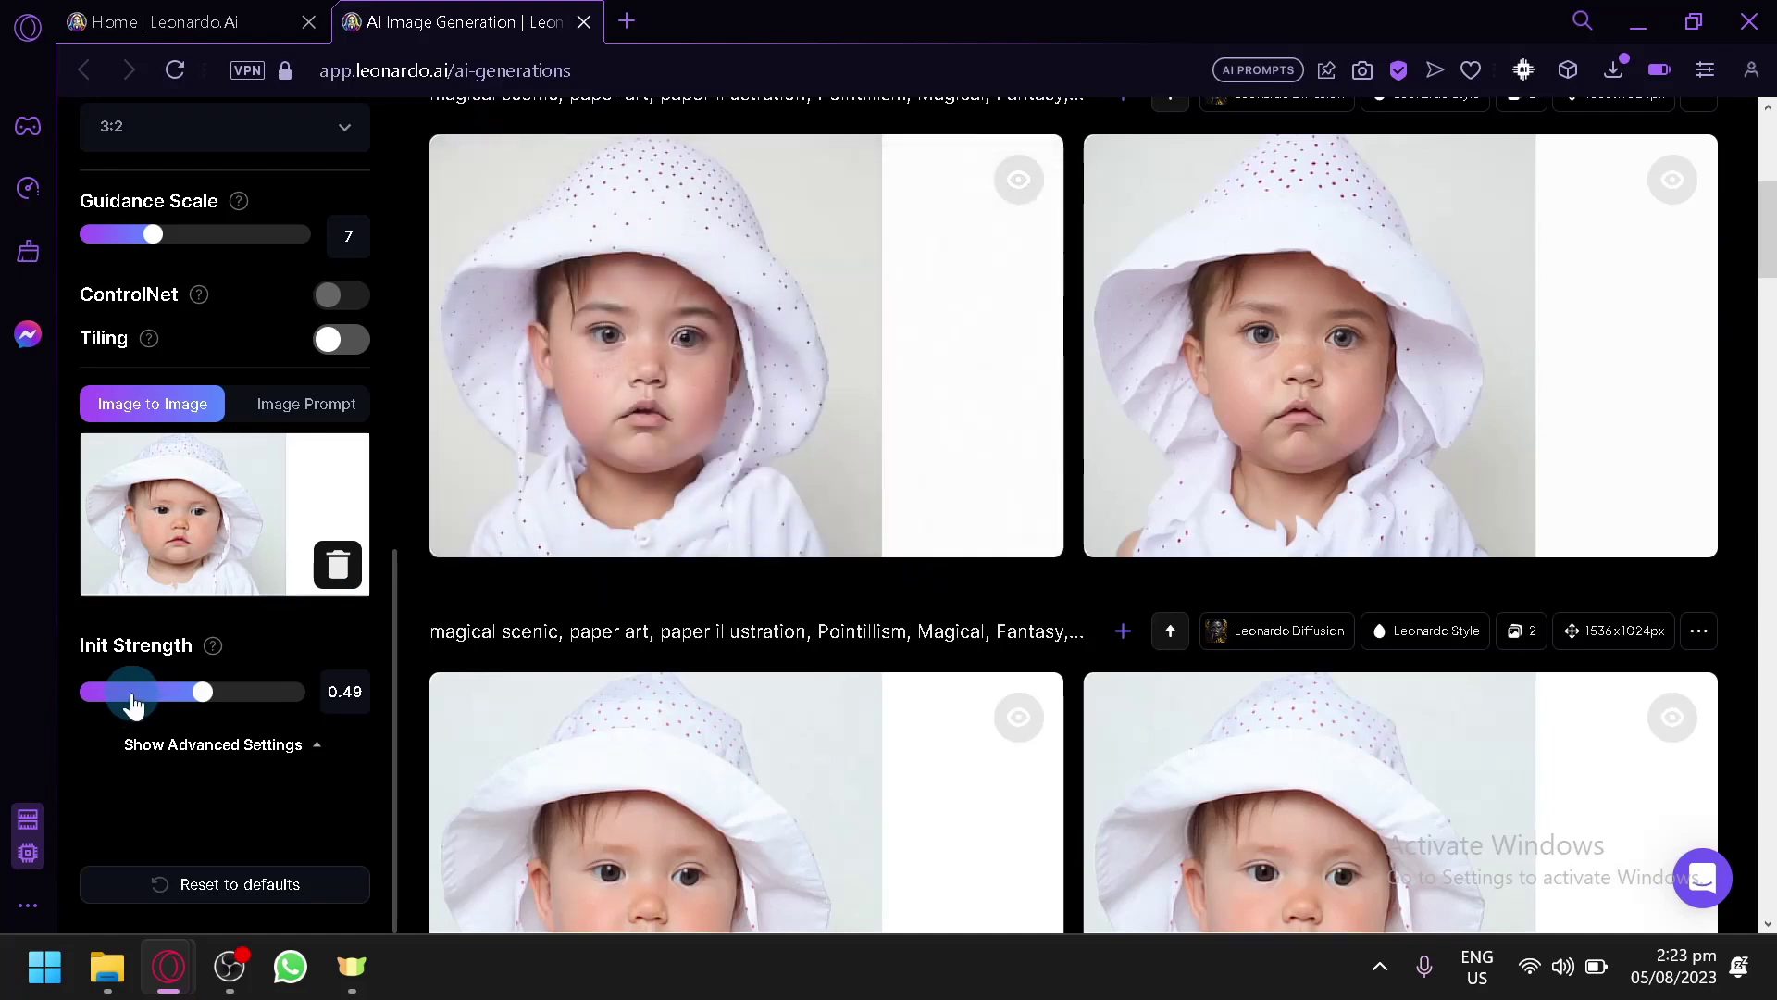
drag(159, 710, 173, 711)
scroll(1203, 389, up, 4)
click(1601, 201)
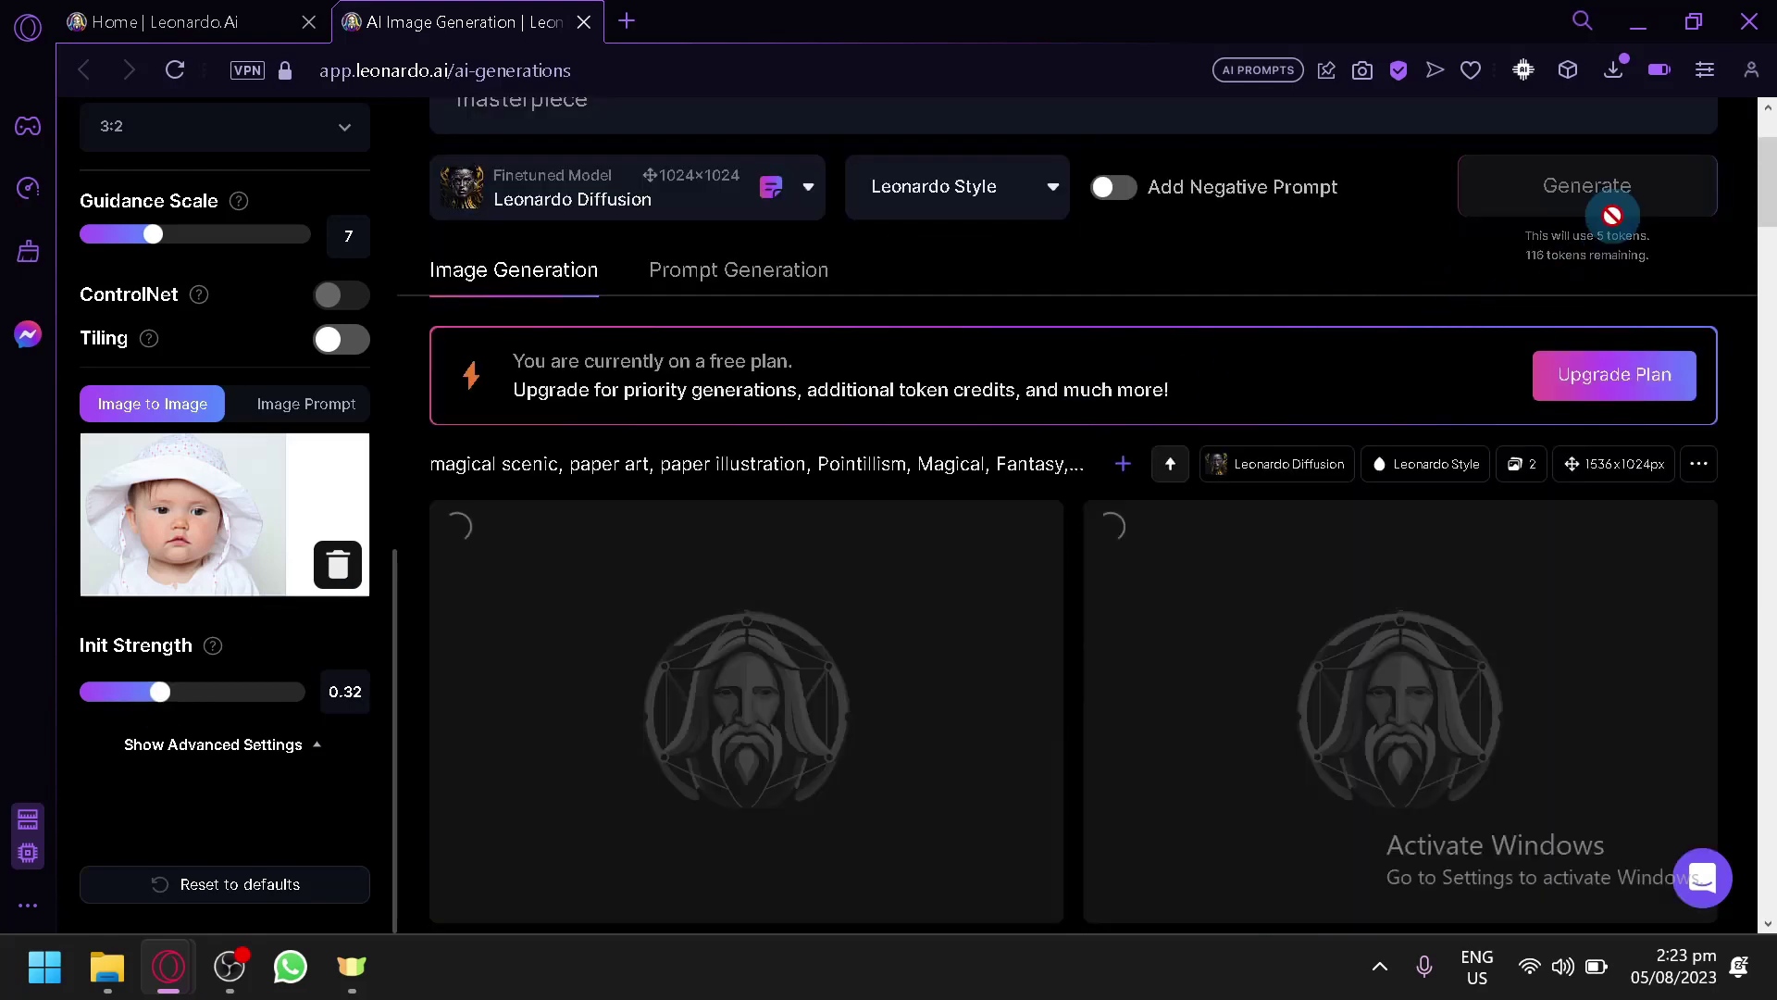
scroll(920, 635, down, 6)
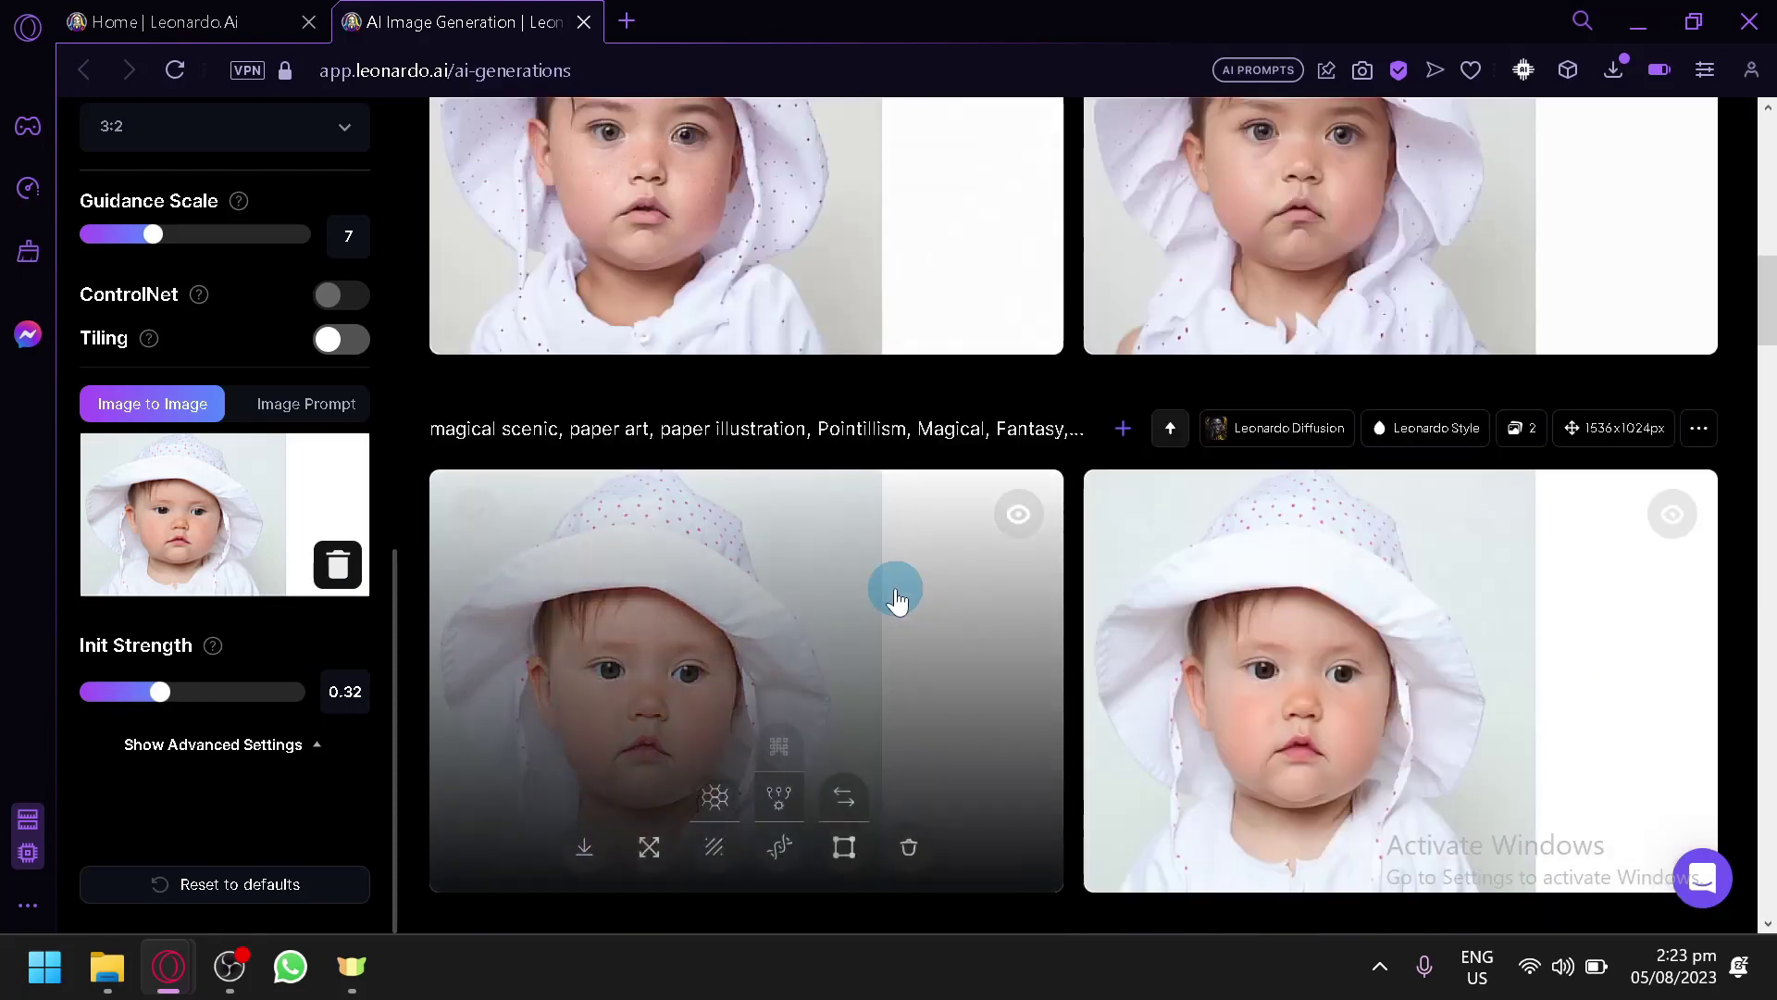
scroll(898, 592, down, 2)
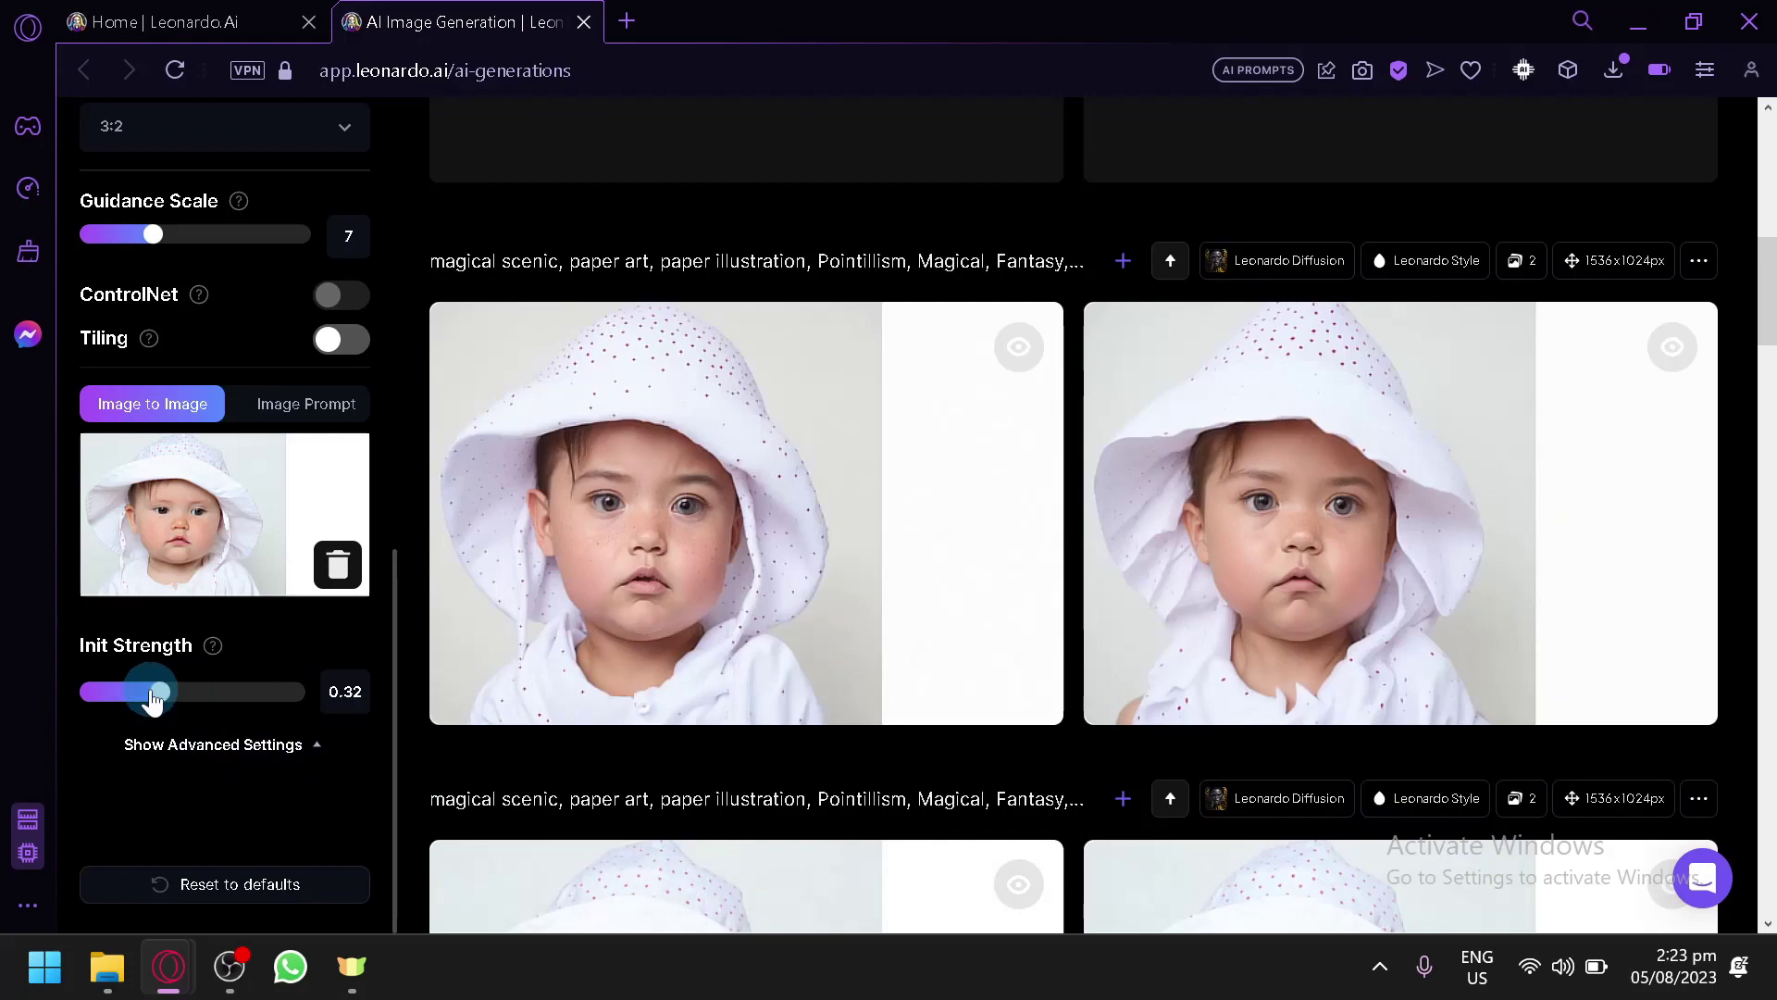
scroll(892, 446, down, 2)
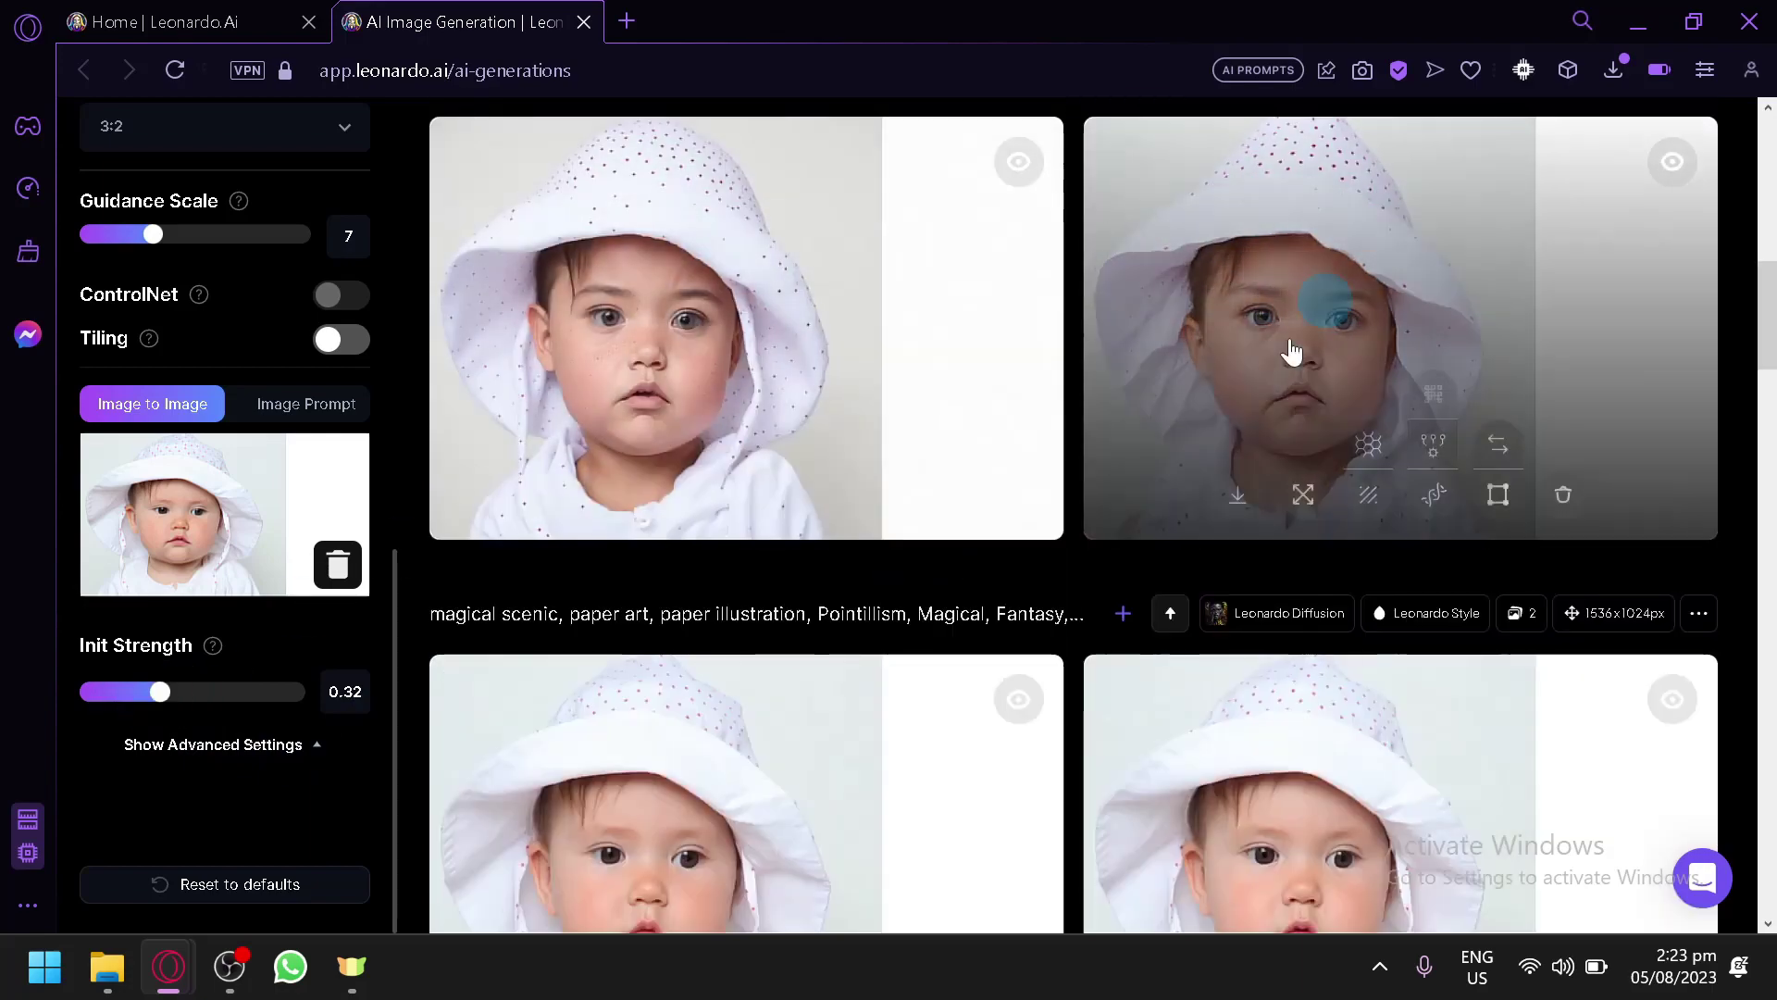
scroll(1245, 440, down, 15)
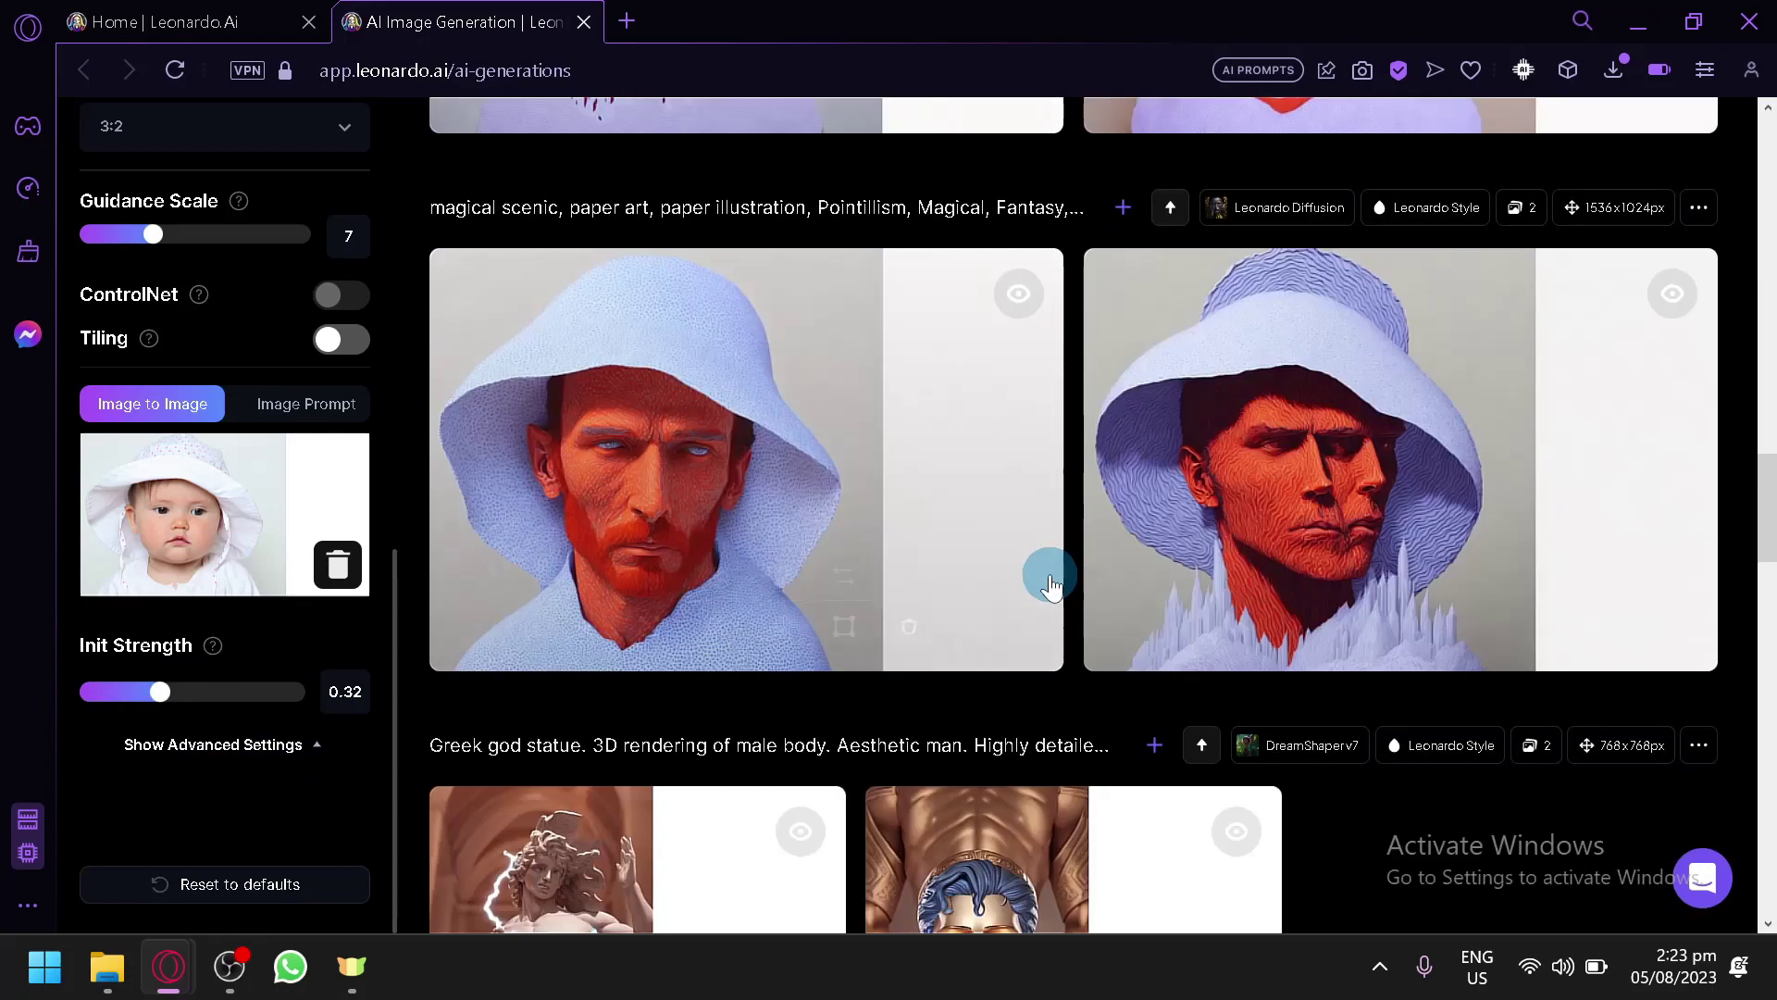
scroll(1009, 463, up, 20)
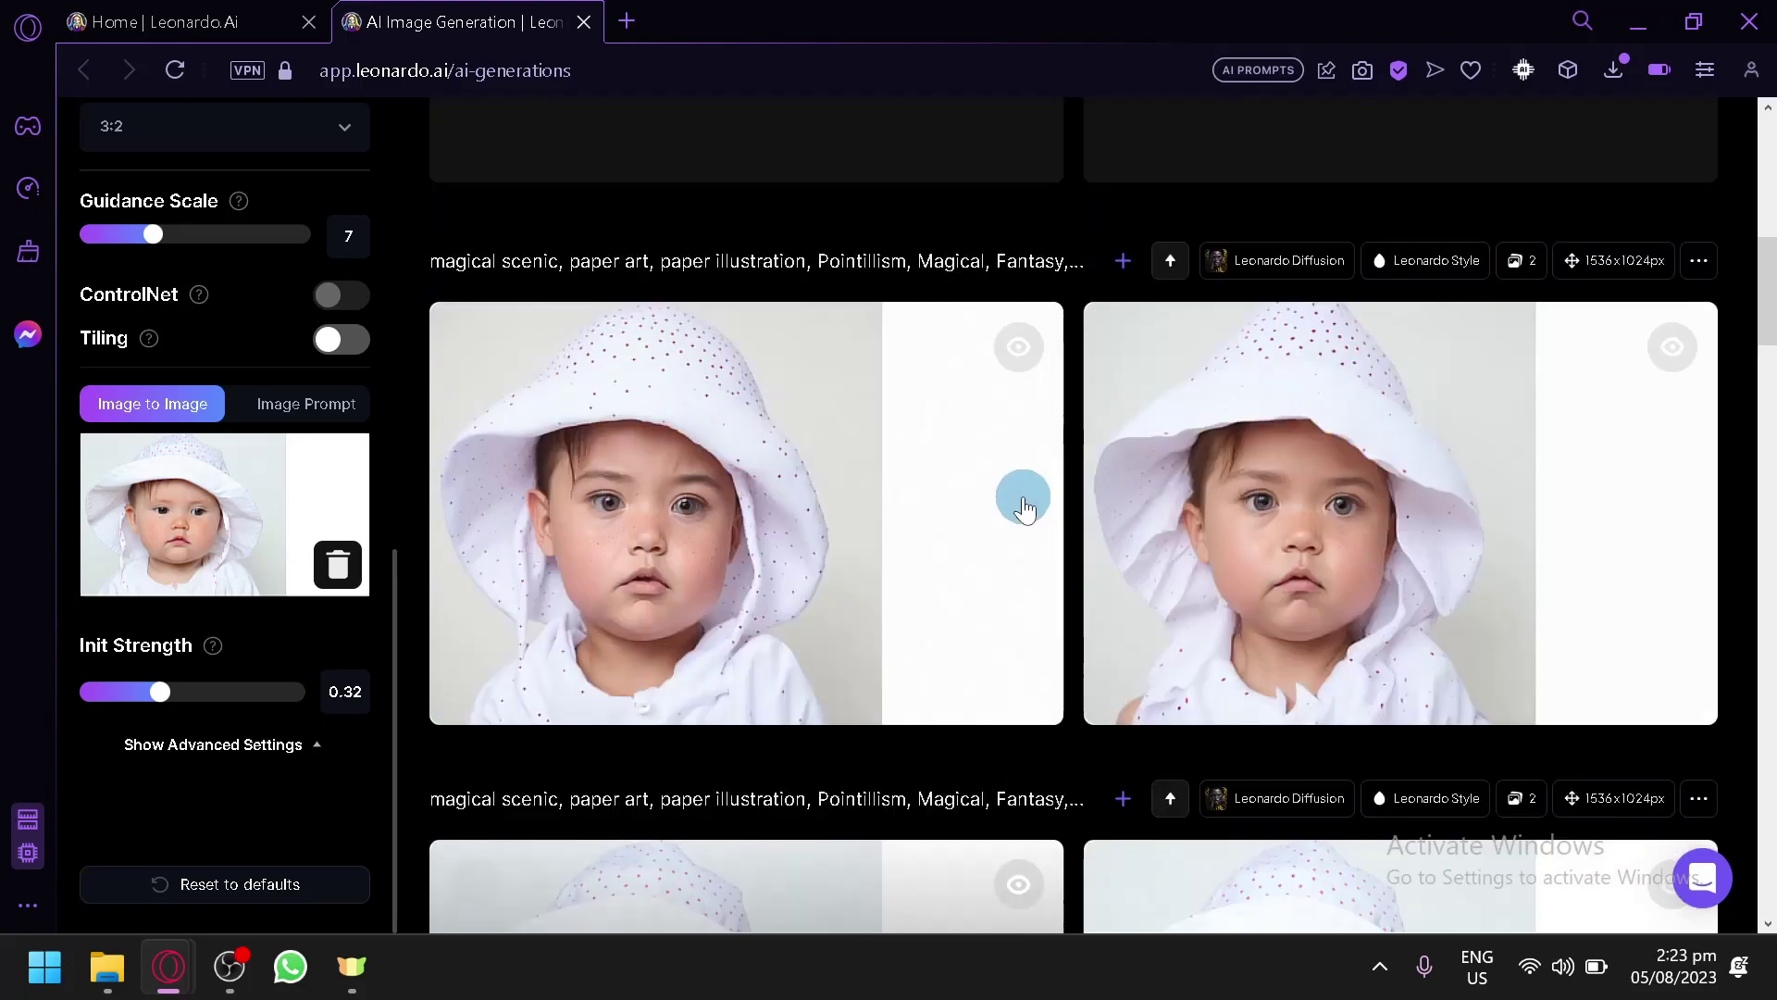
scroll(1019, 503, down, 10)
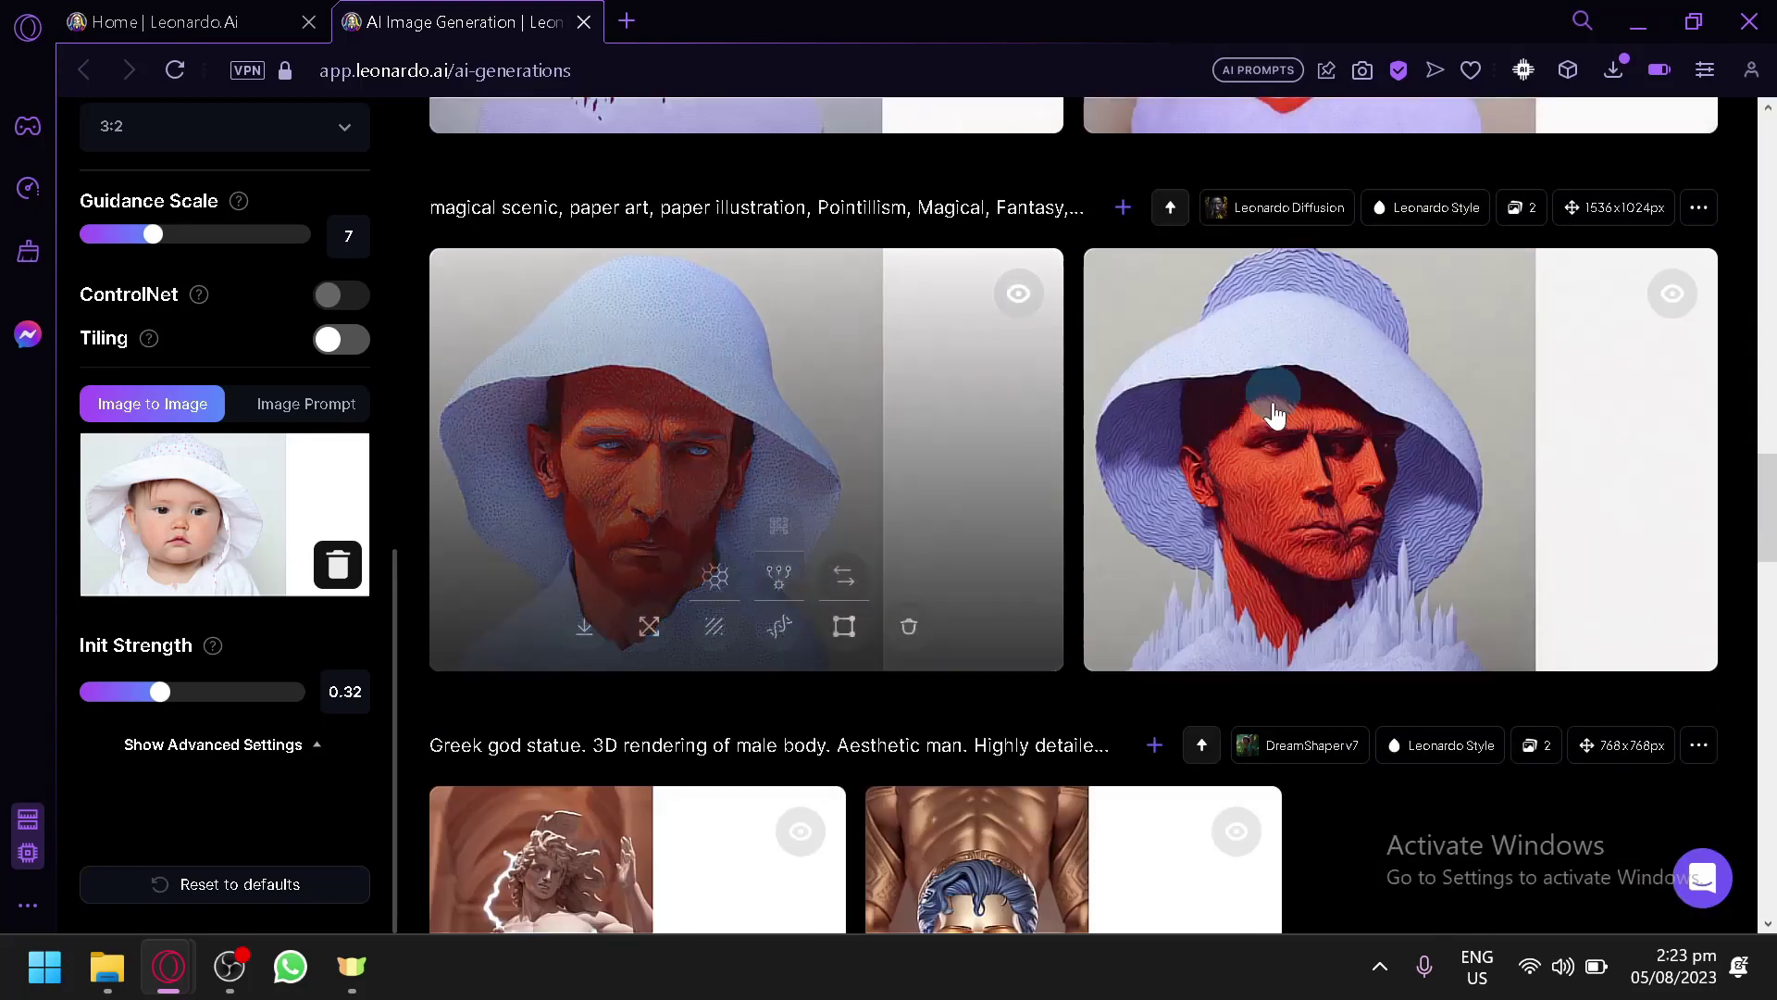
scroll(845, 396, down, 2)
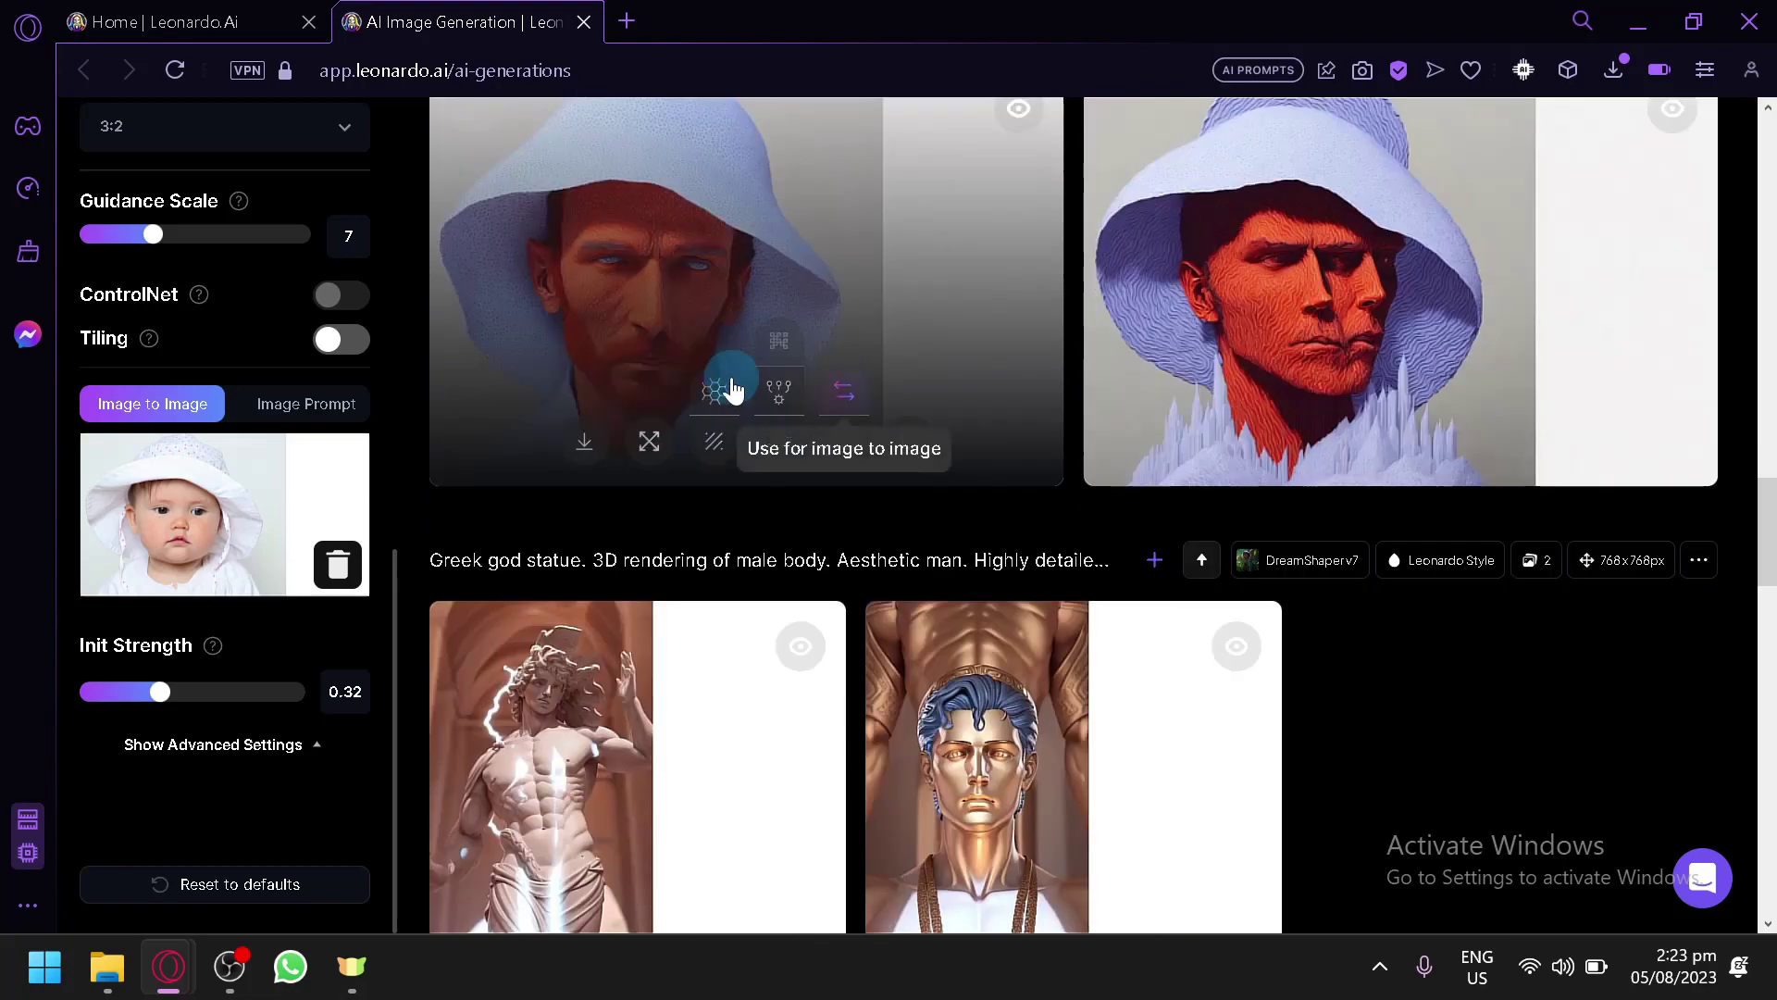
scroll(1407, 444, up, 10)
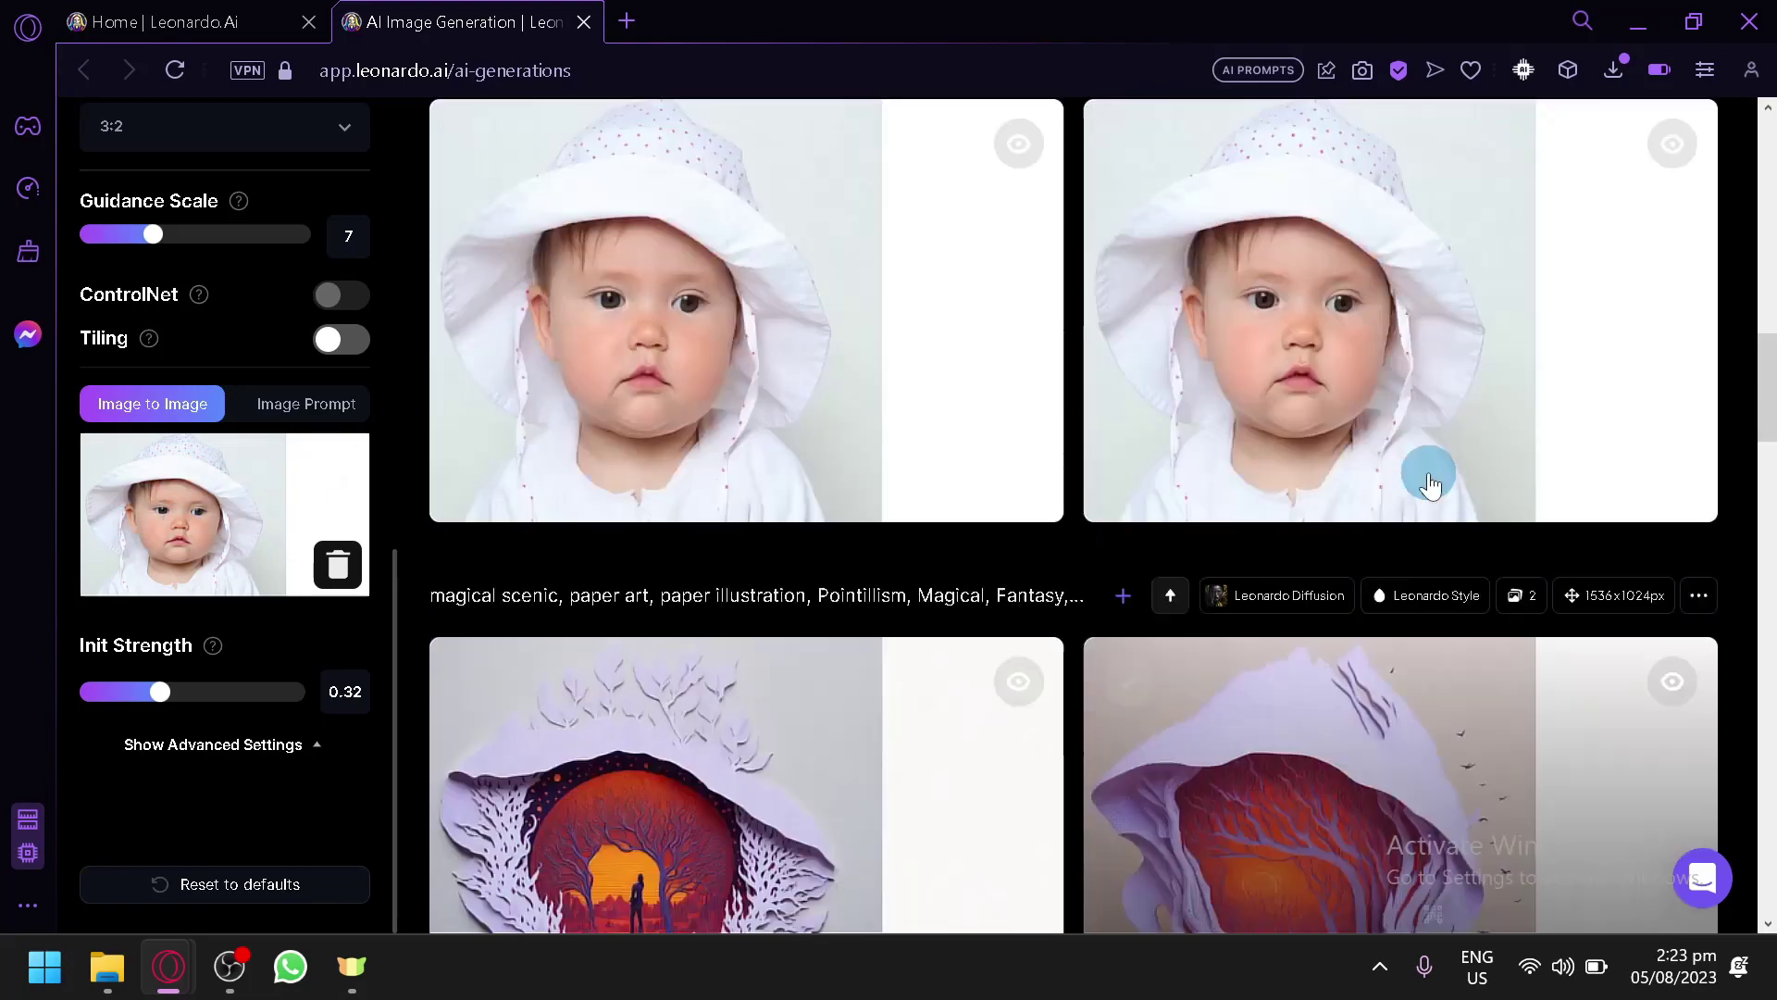
scroll(1158, 496, down, 7)
scroll(1158, 499, up, 7)
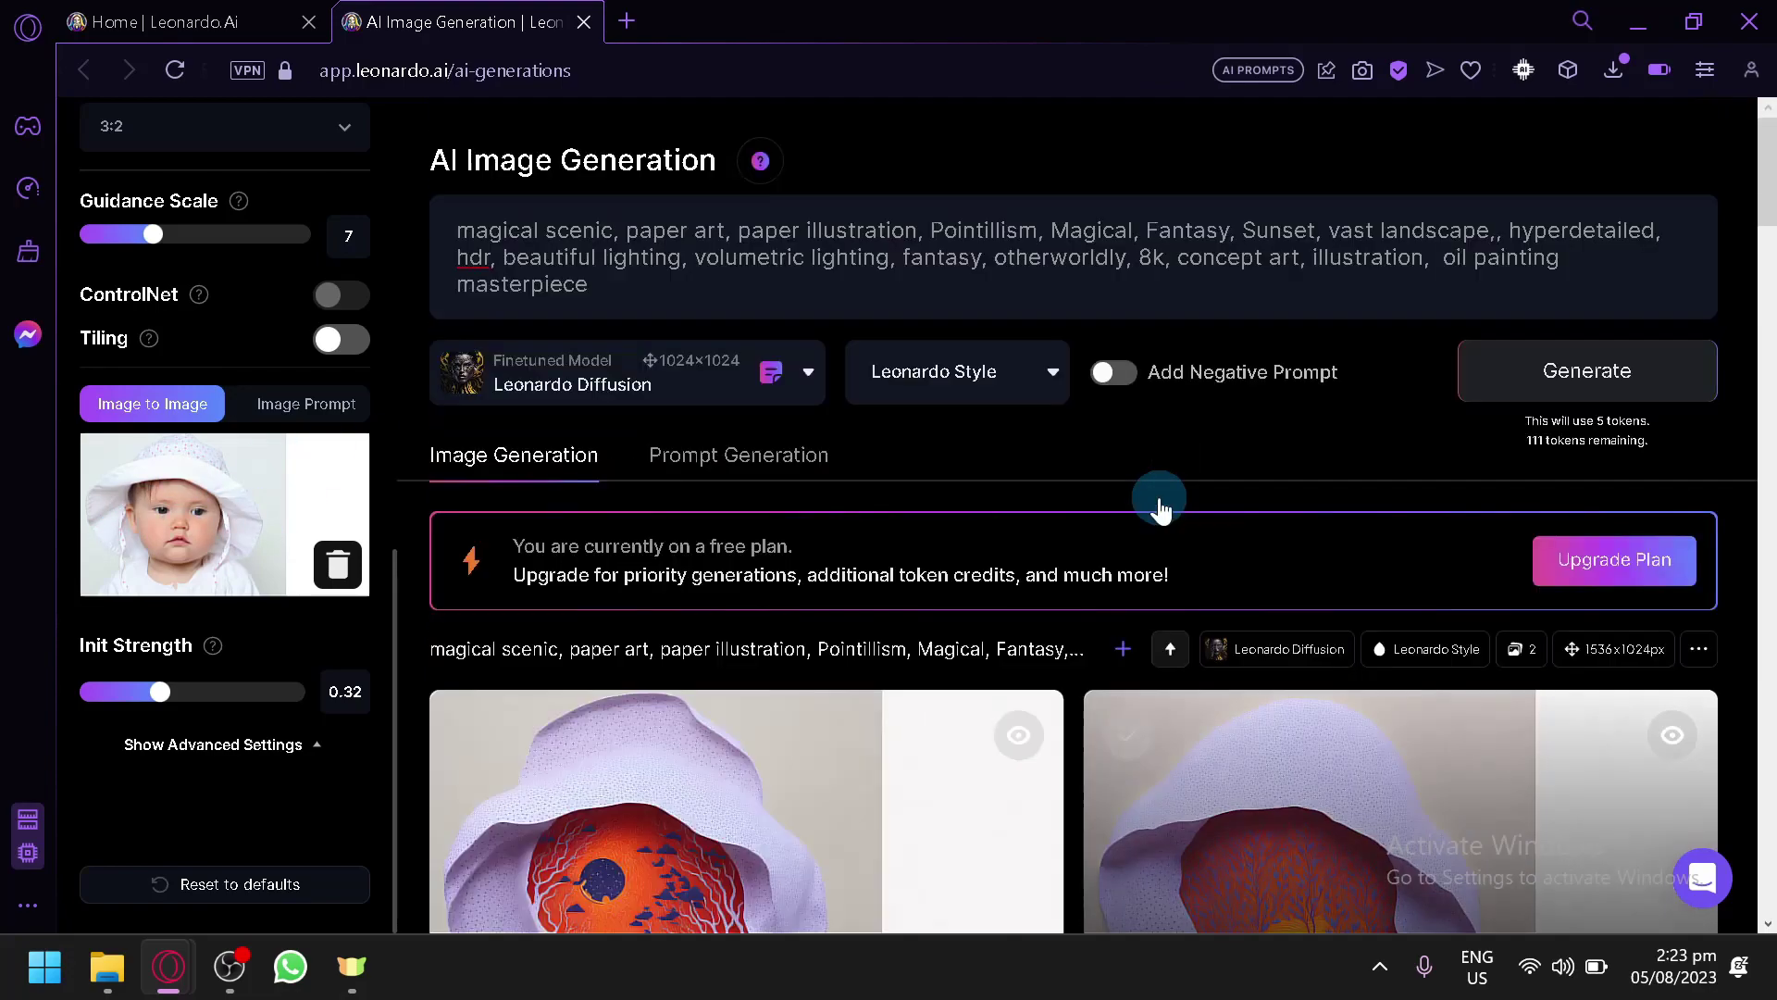
scroll(1162, 510, down, 4)
scroll(786, 519, down, 8)
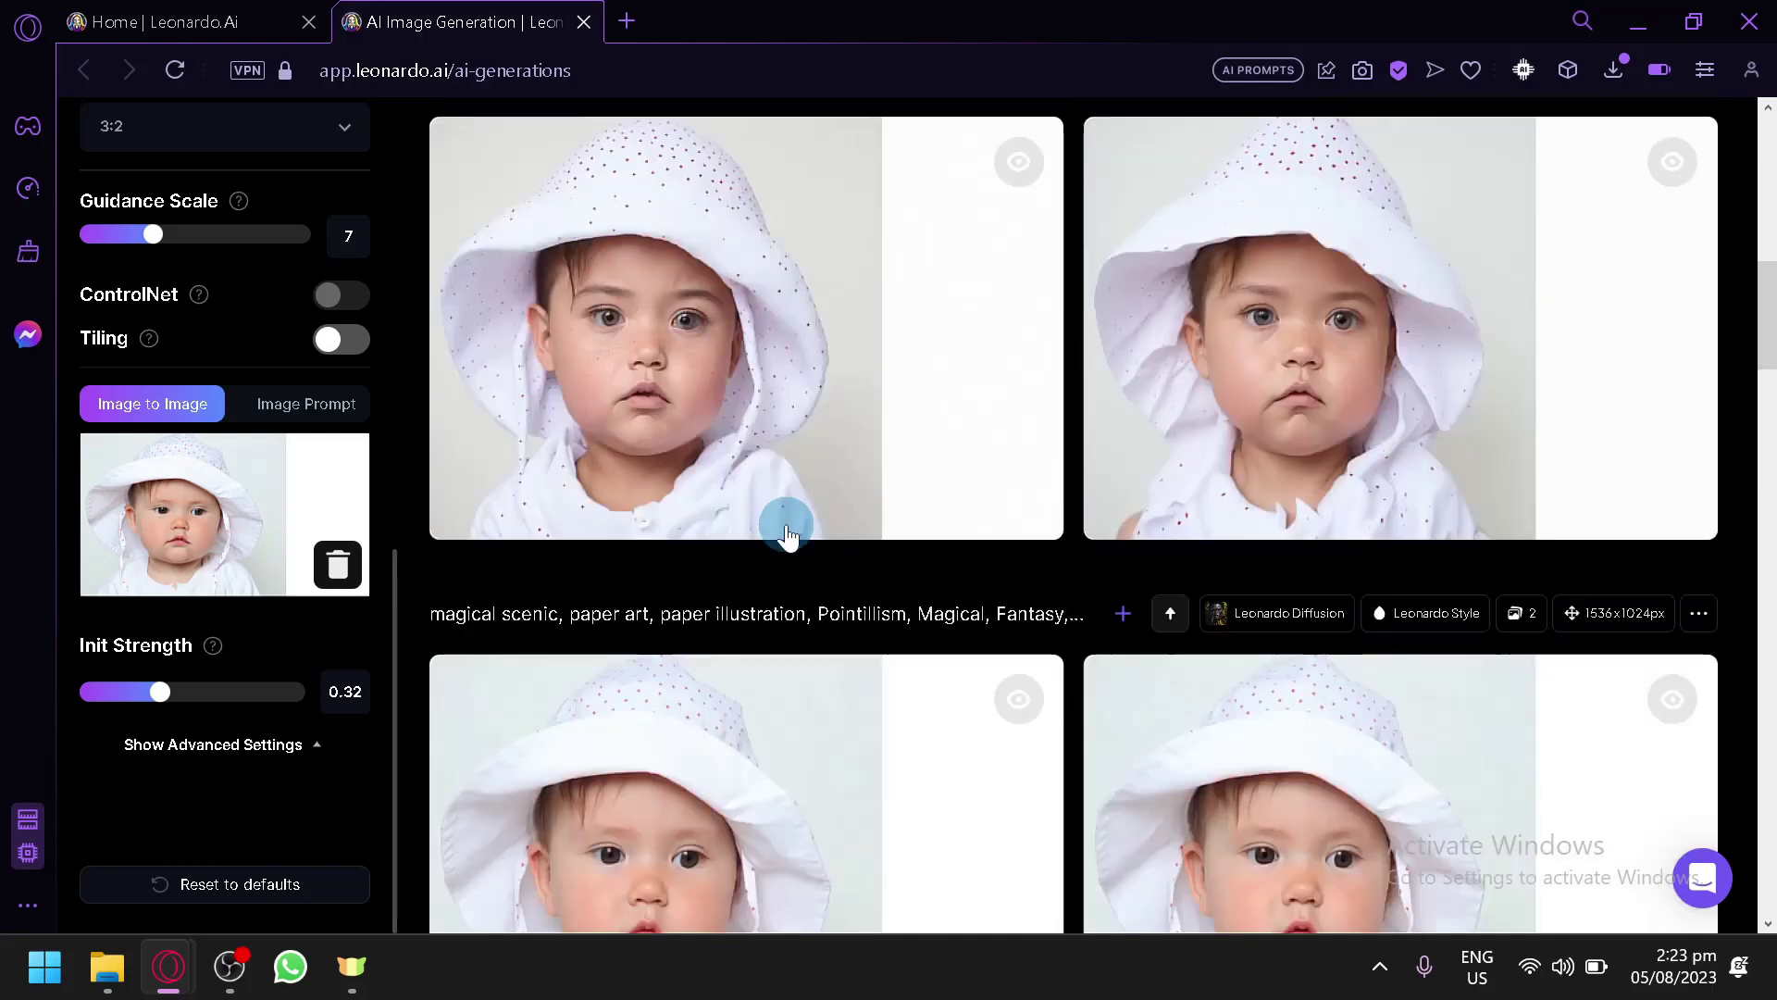
scroll(775, 535, down, 4)
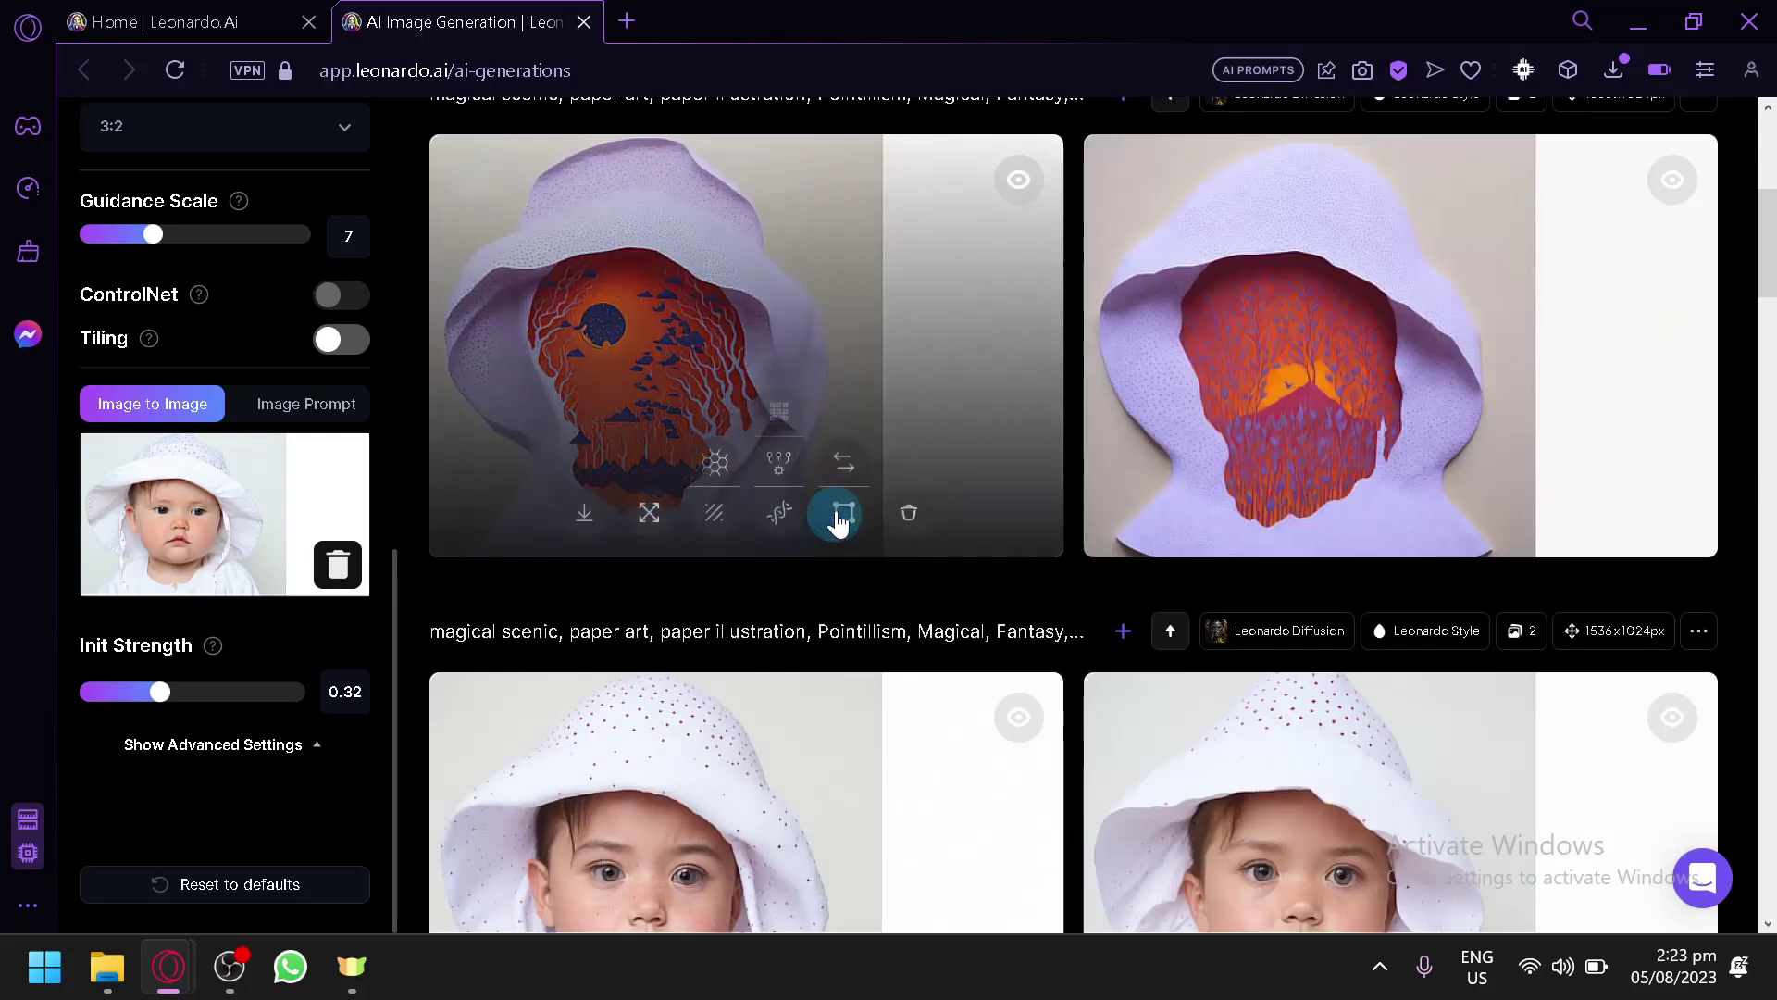
- Replace the prompt with the copied geisha prompt, minus the phrase 'geisha with kitsune mask'
click(222, 13)
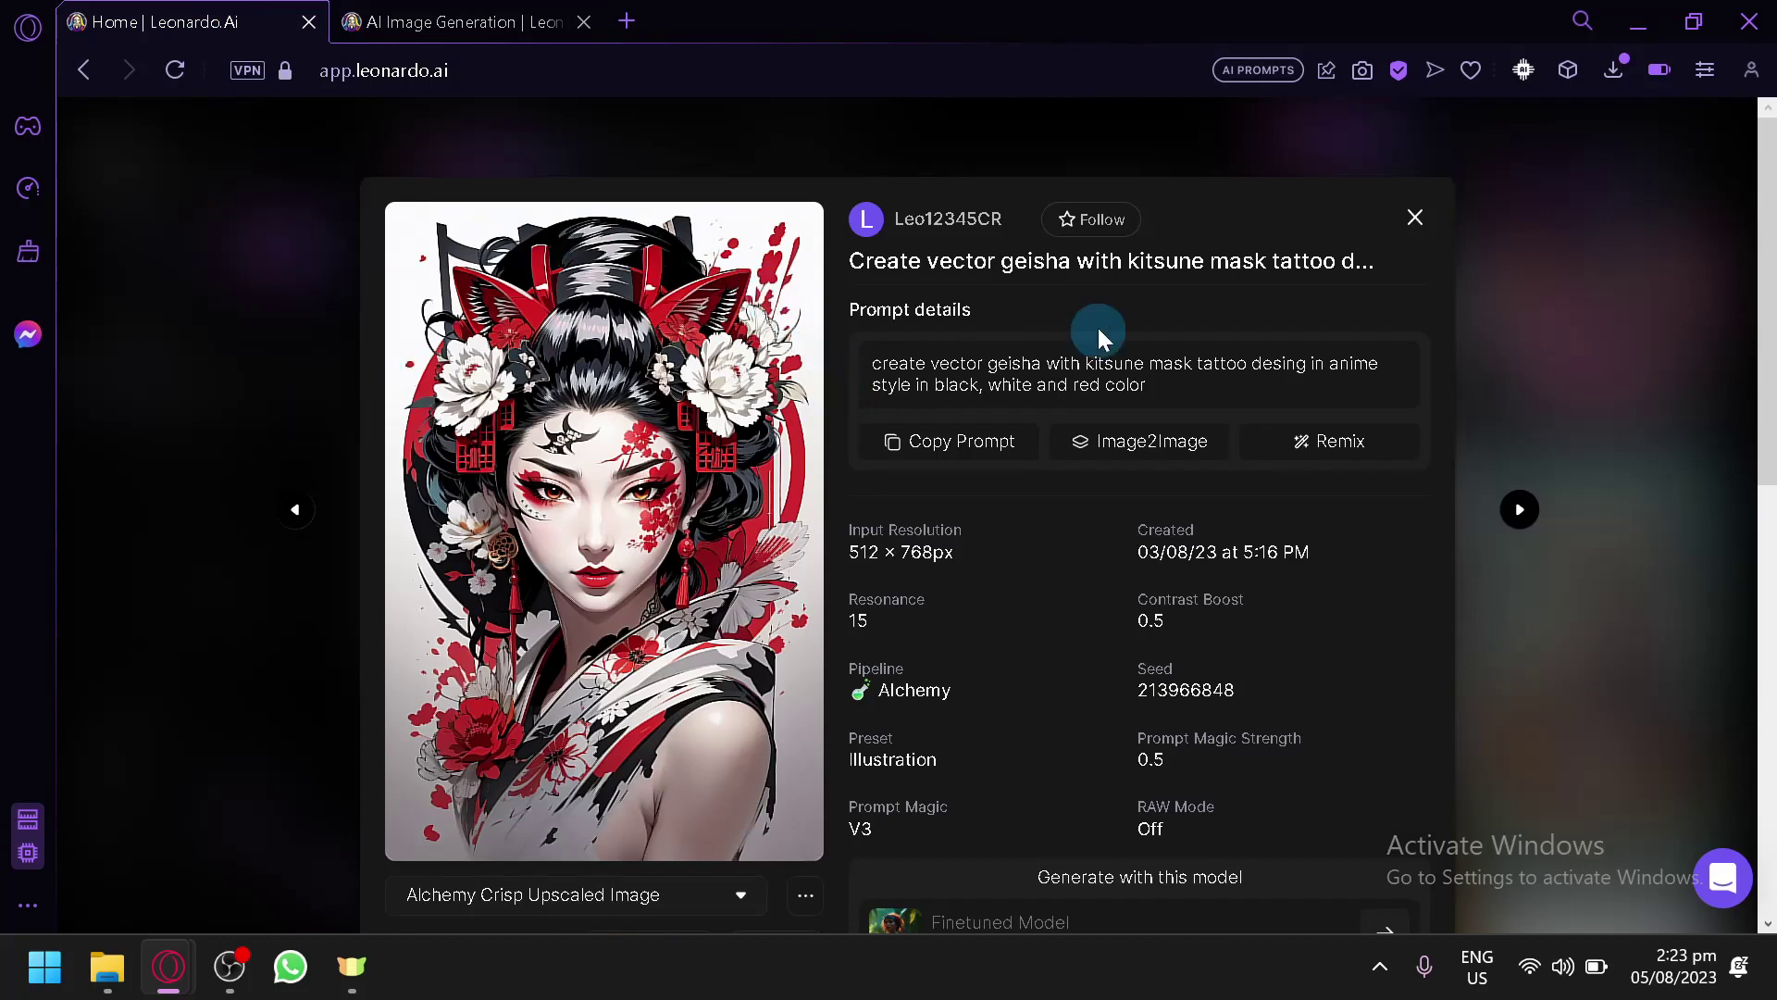
click(957, 441)
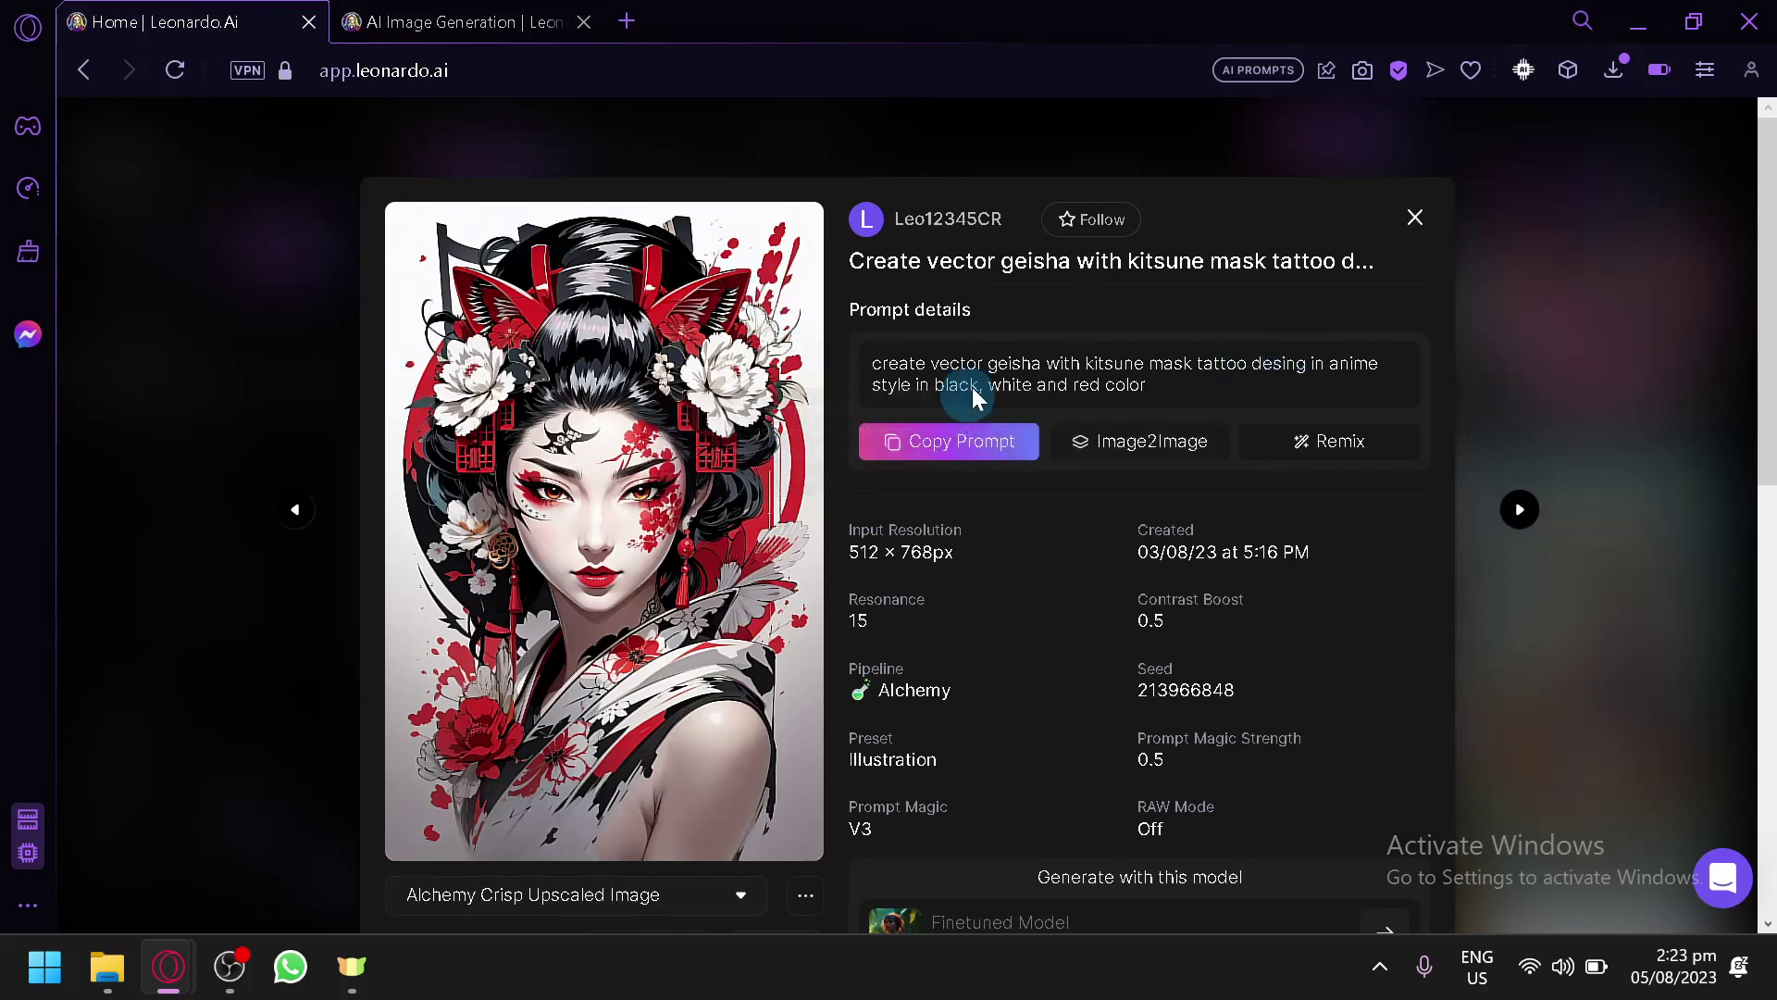
click(435, 11)
scroll(898, 250, up, 5)
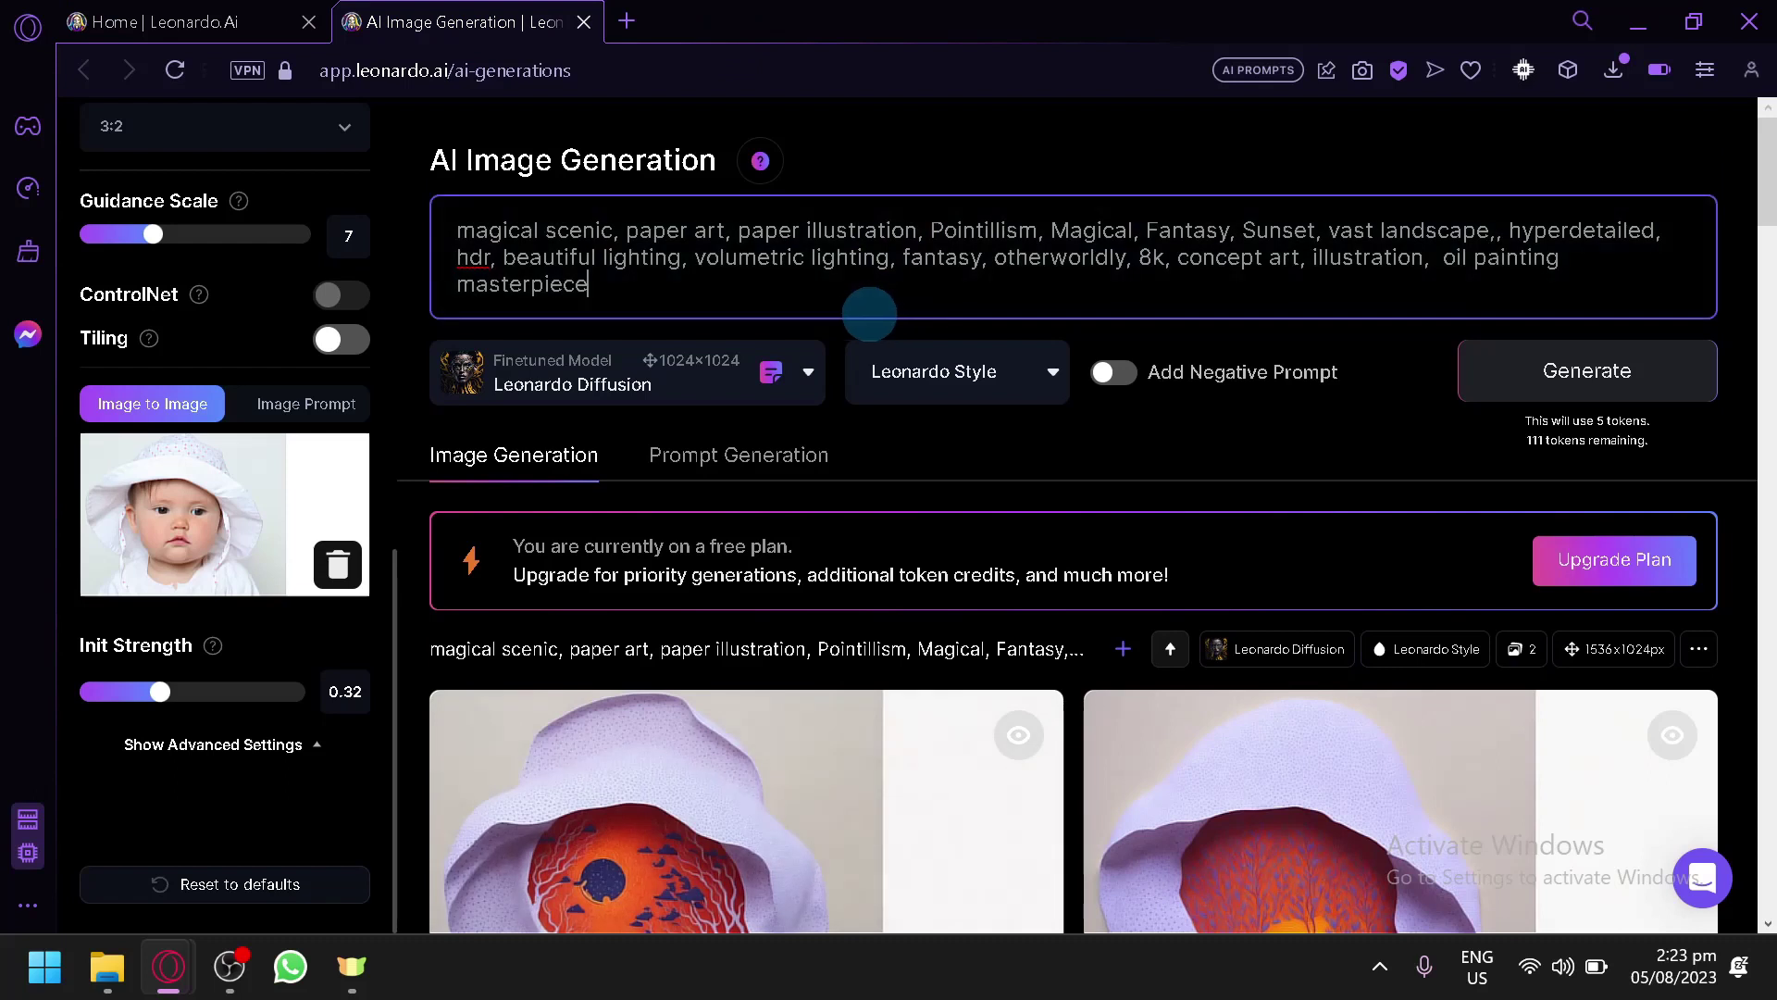
key(ctrl+a)
key(ctrl+v)
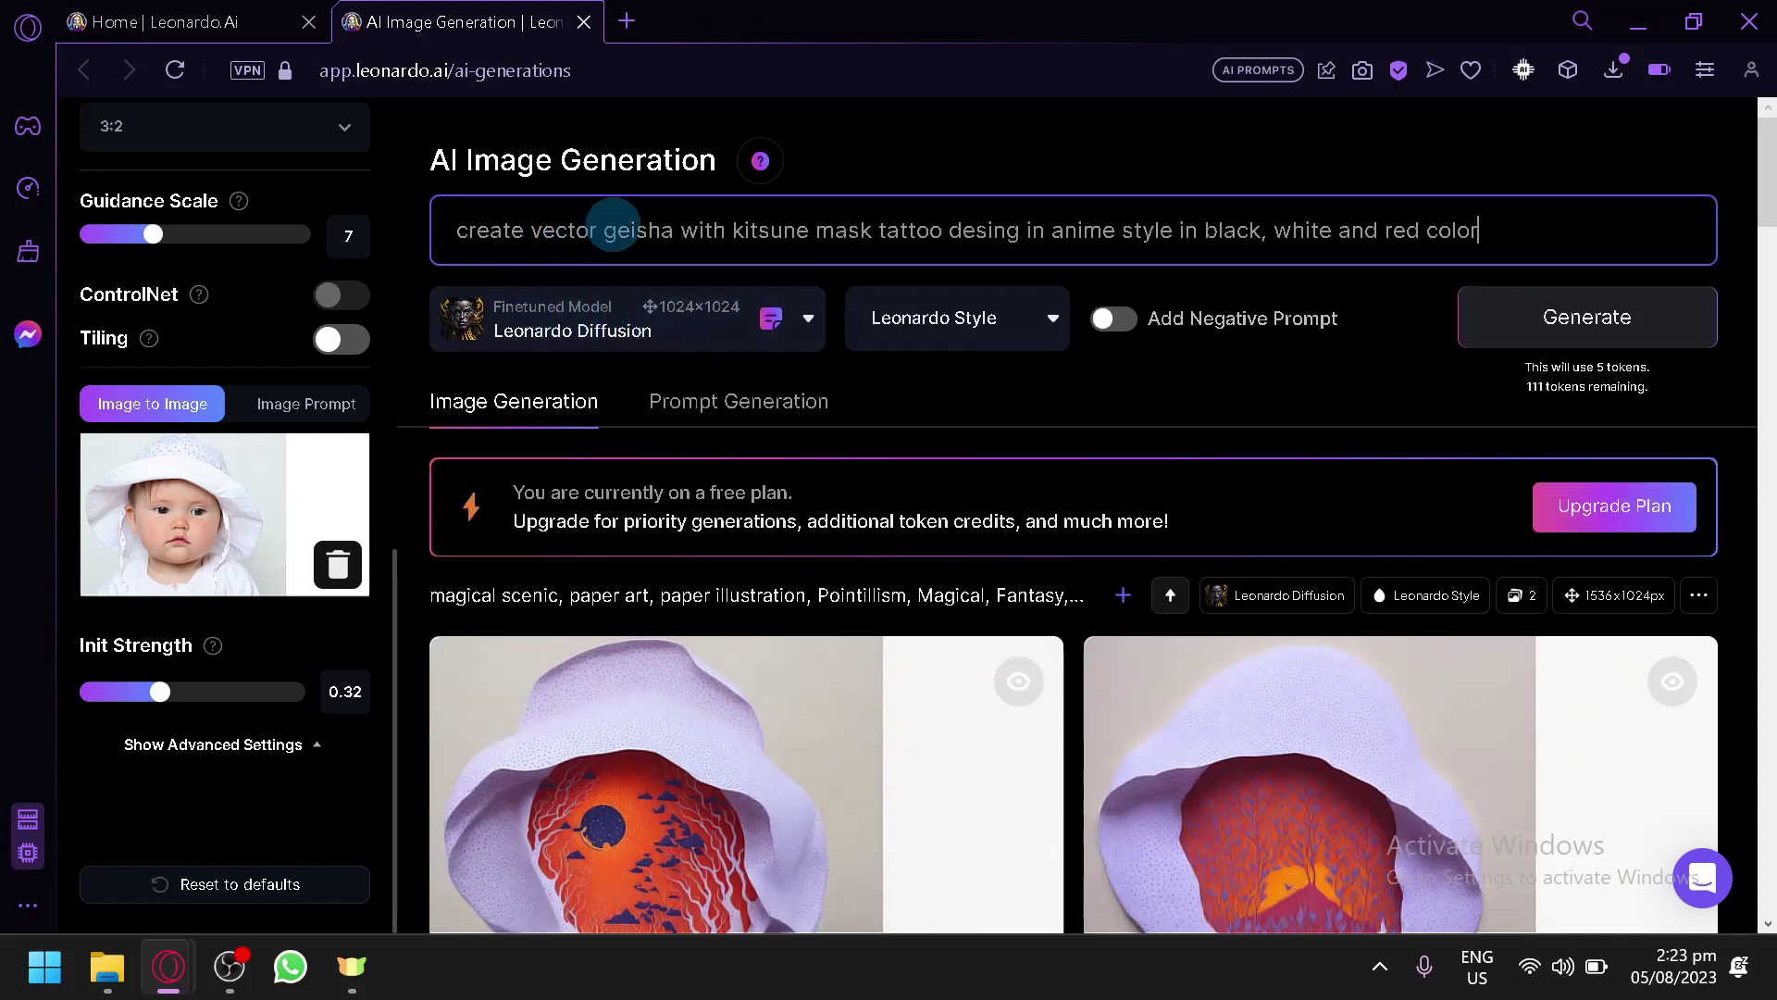
drag(686, 228, 846, 238)
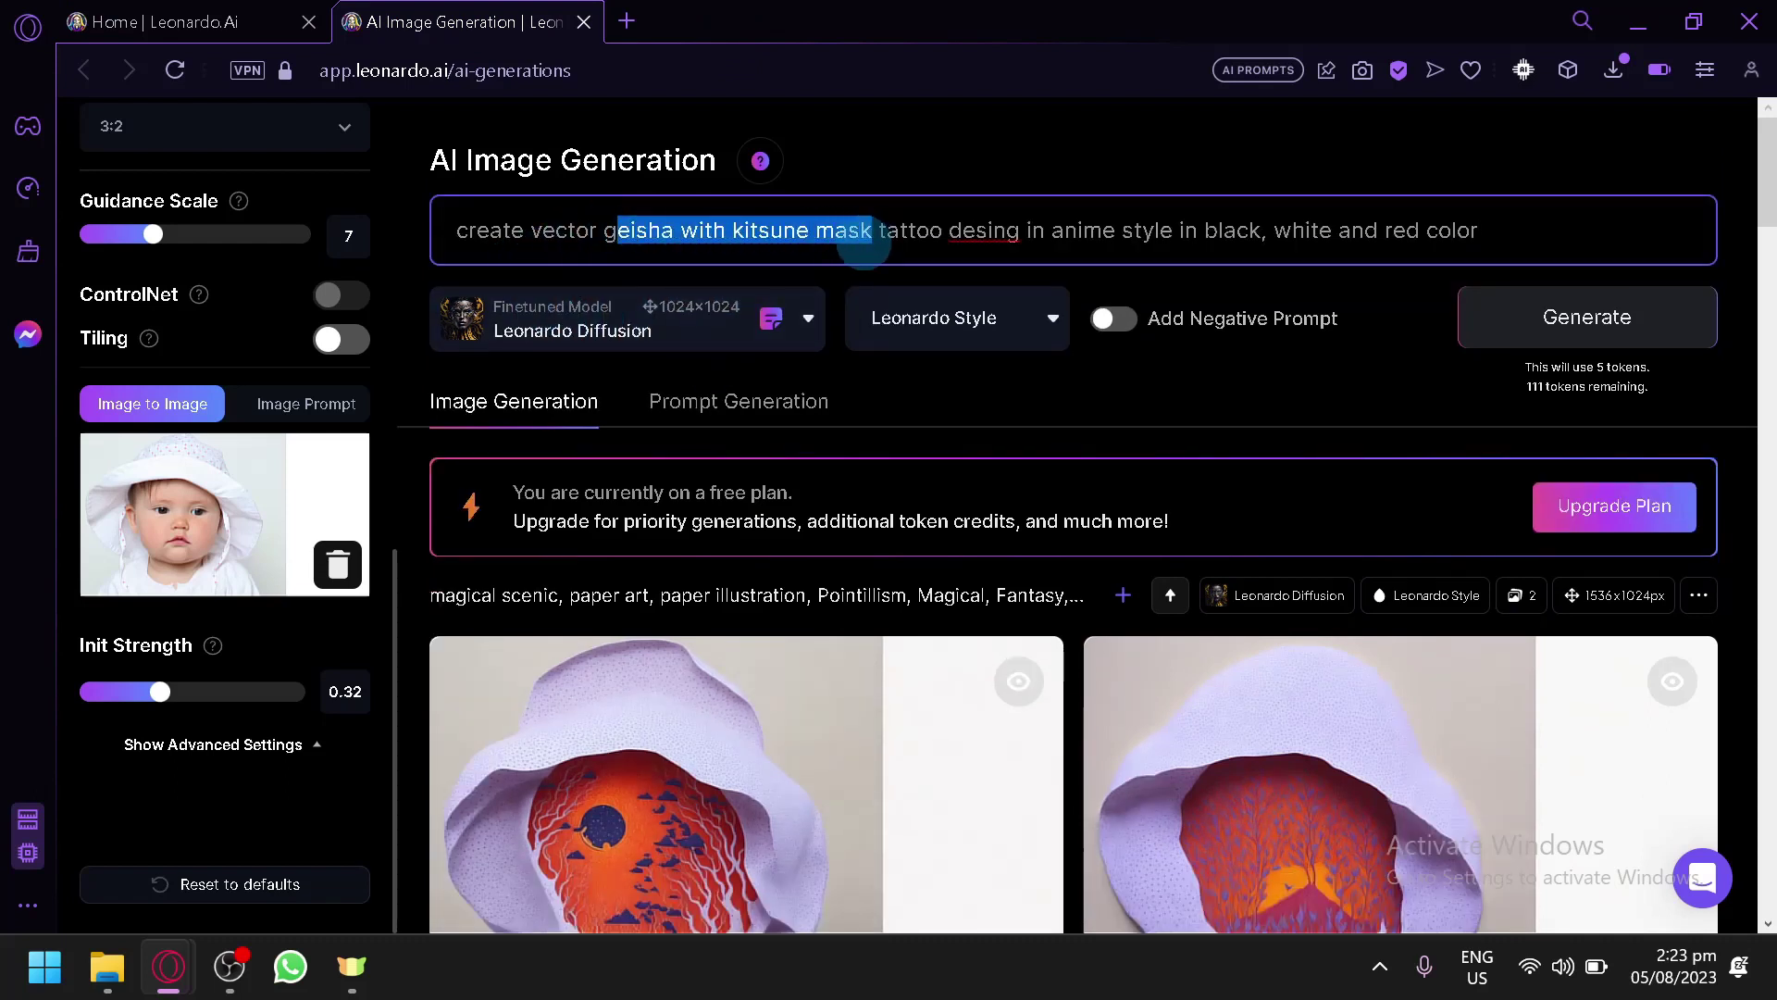
key(BackSpace)
key(BackSpace)
- Generate the anime tattoo variants with DreamShaper v7 as the model
click(182, 11)
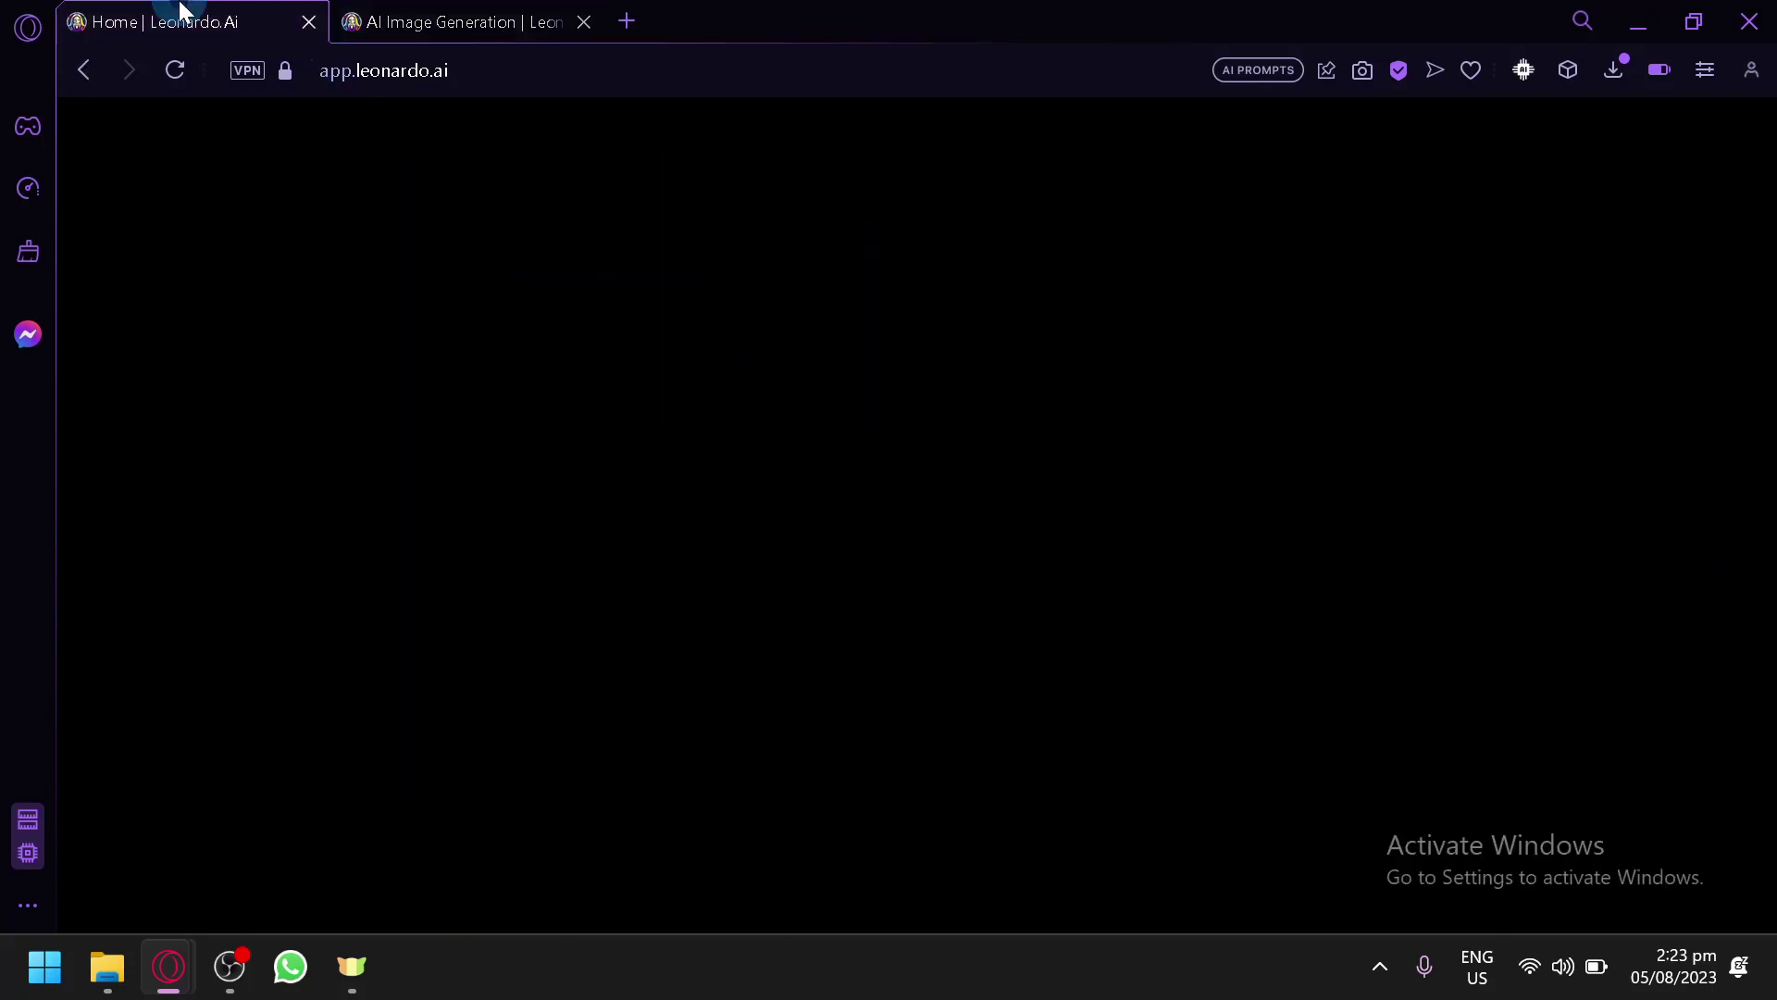
scroll(1027, 615, down, 4)
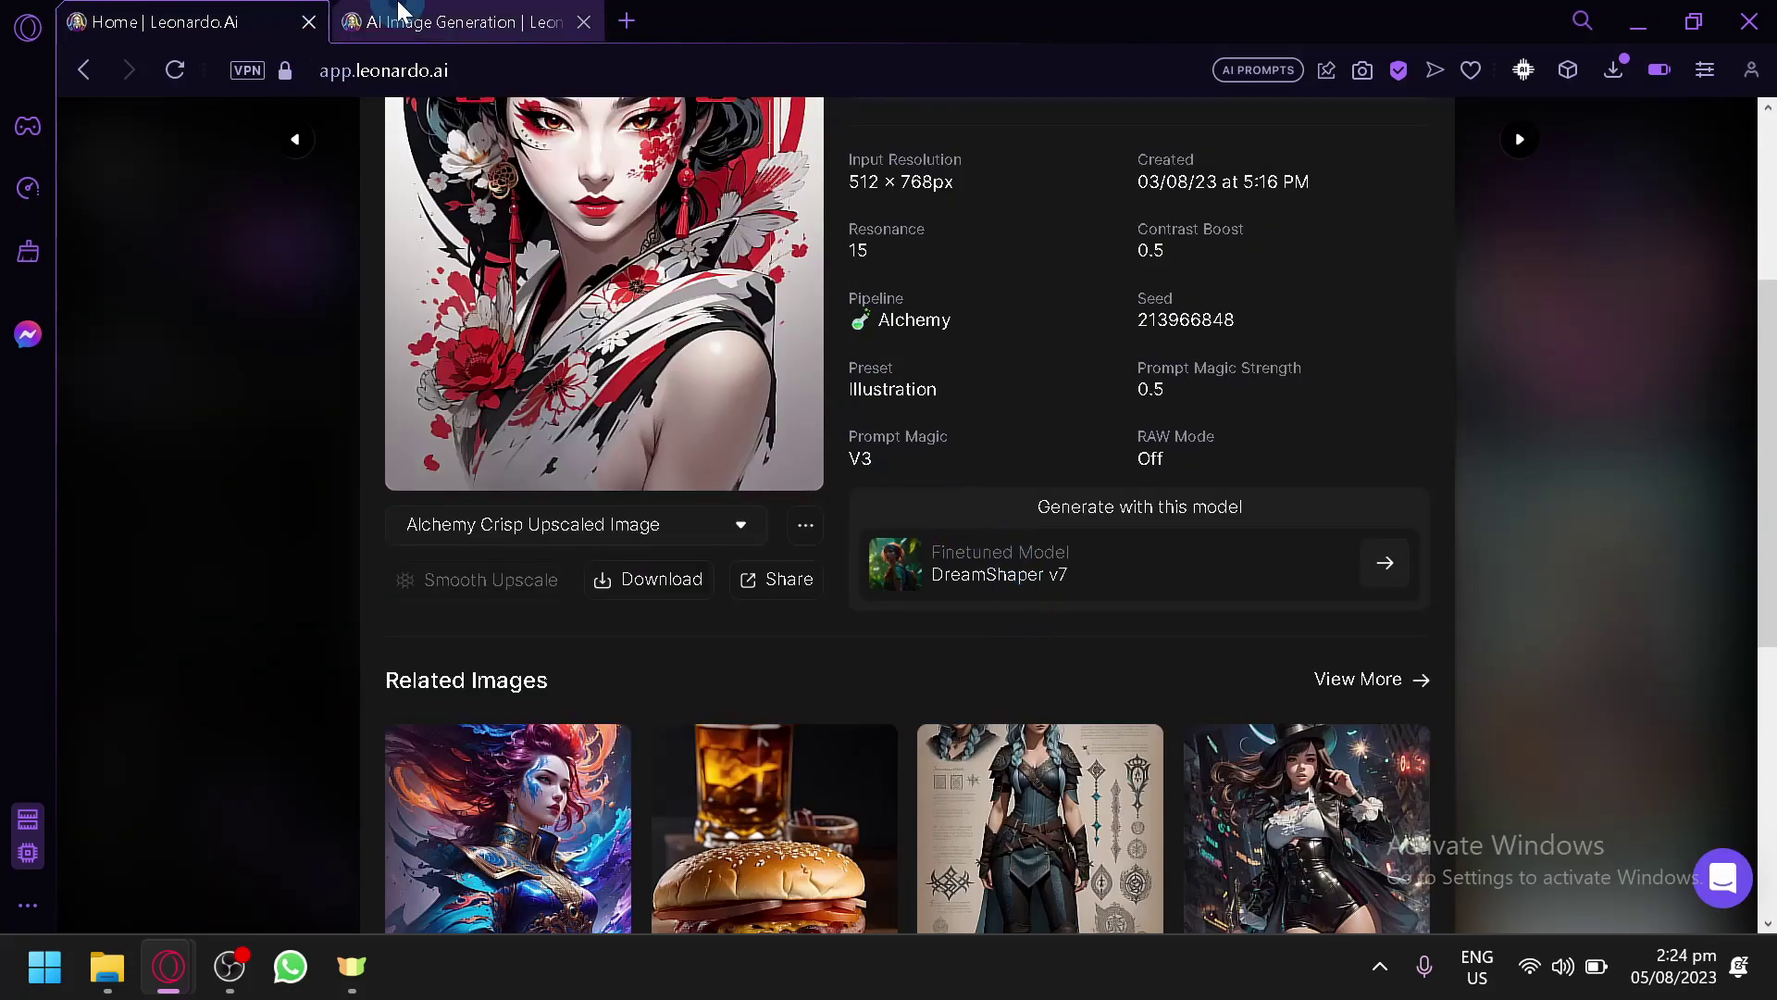
click(453, 21)
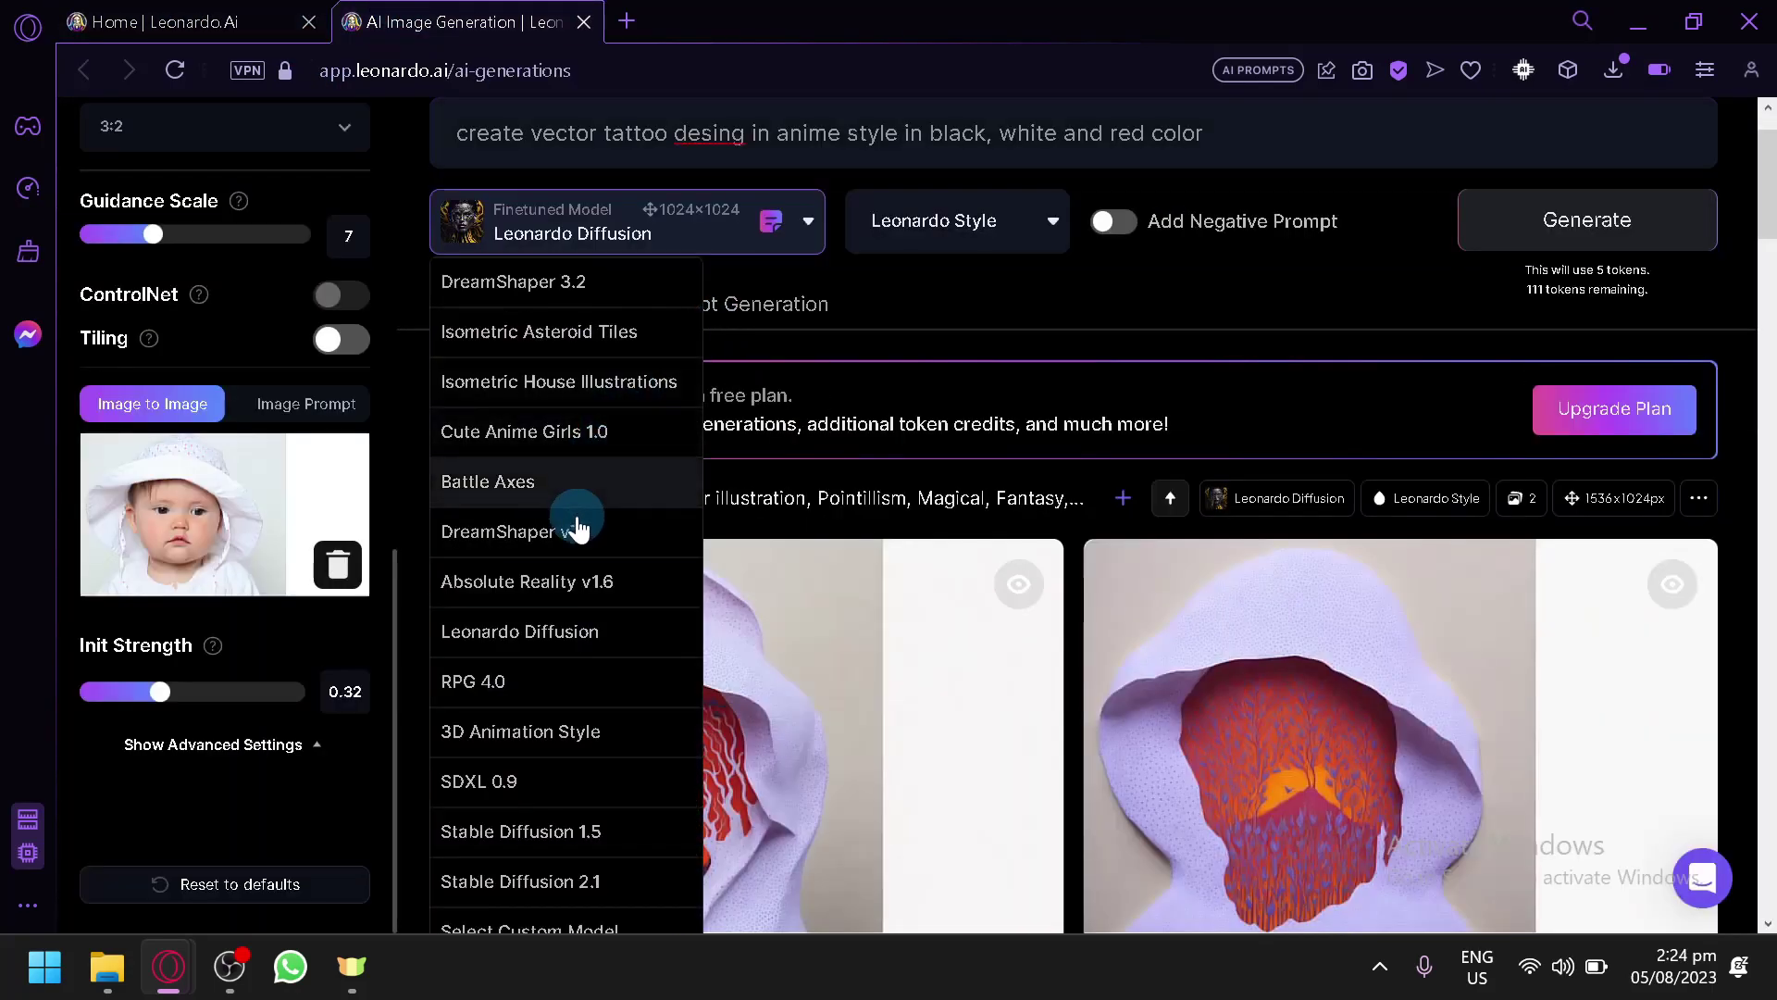
click(579, 528)
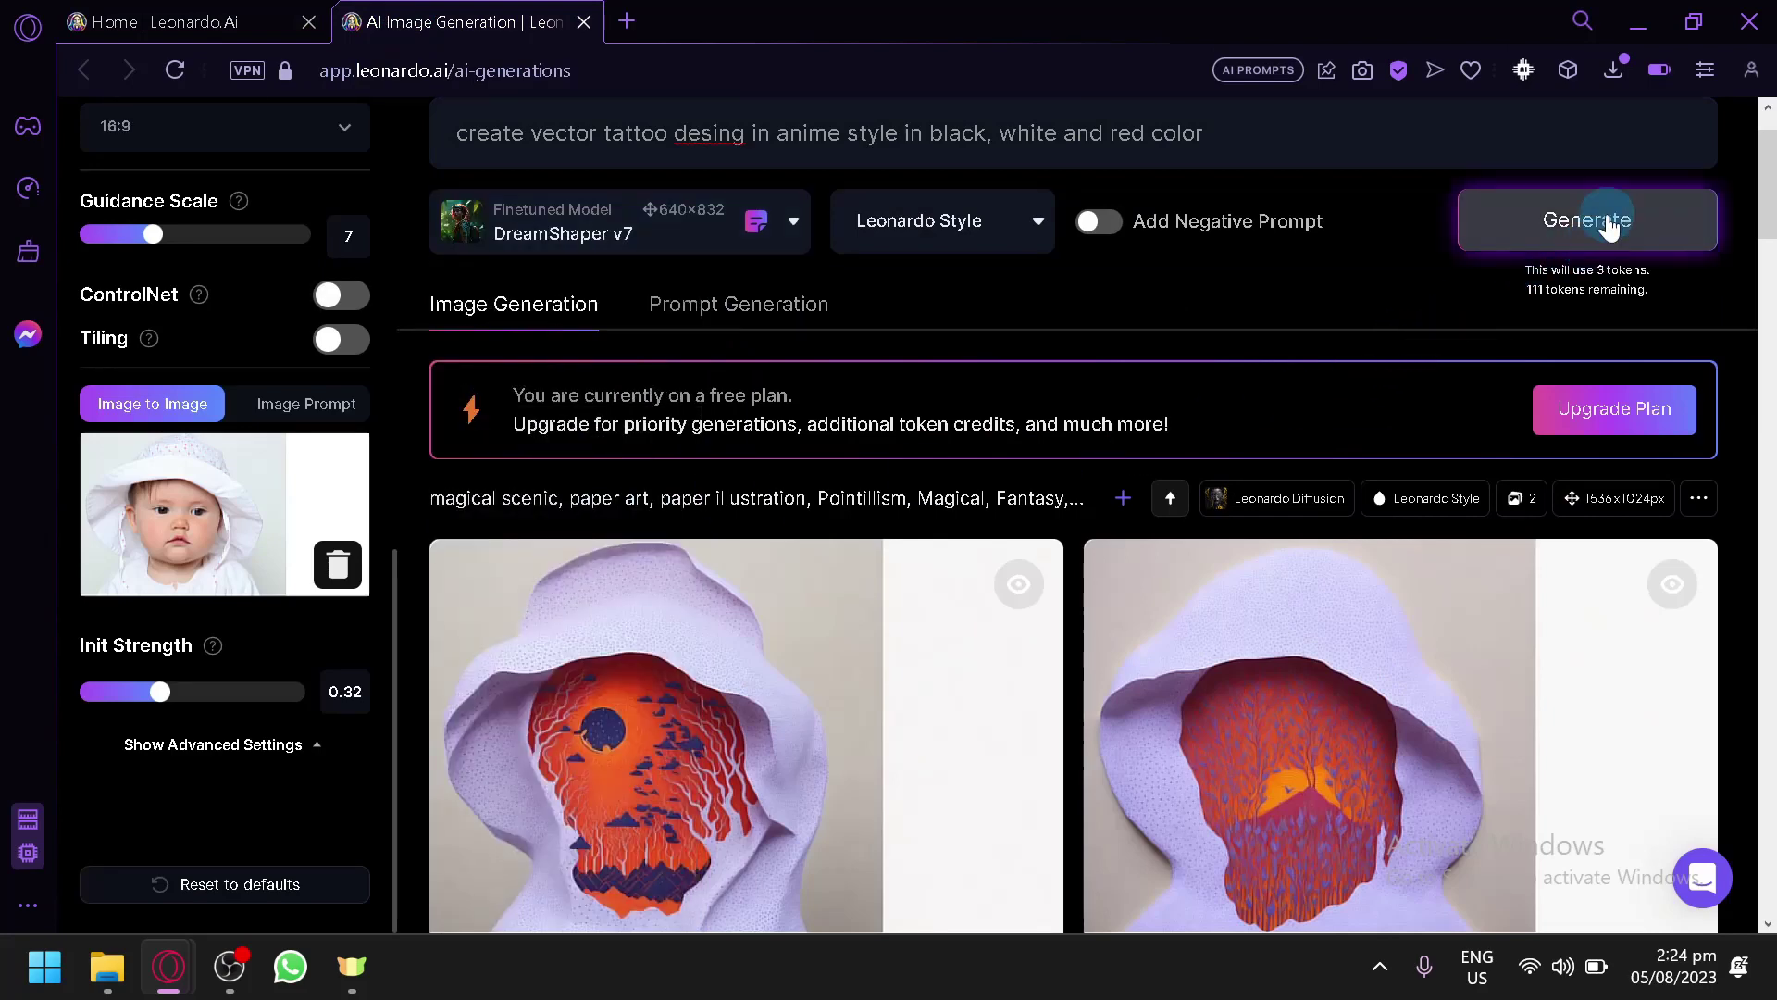
click(1607, 225)
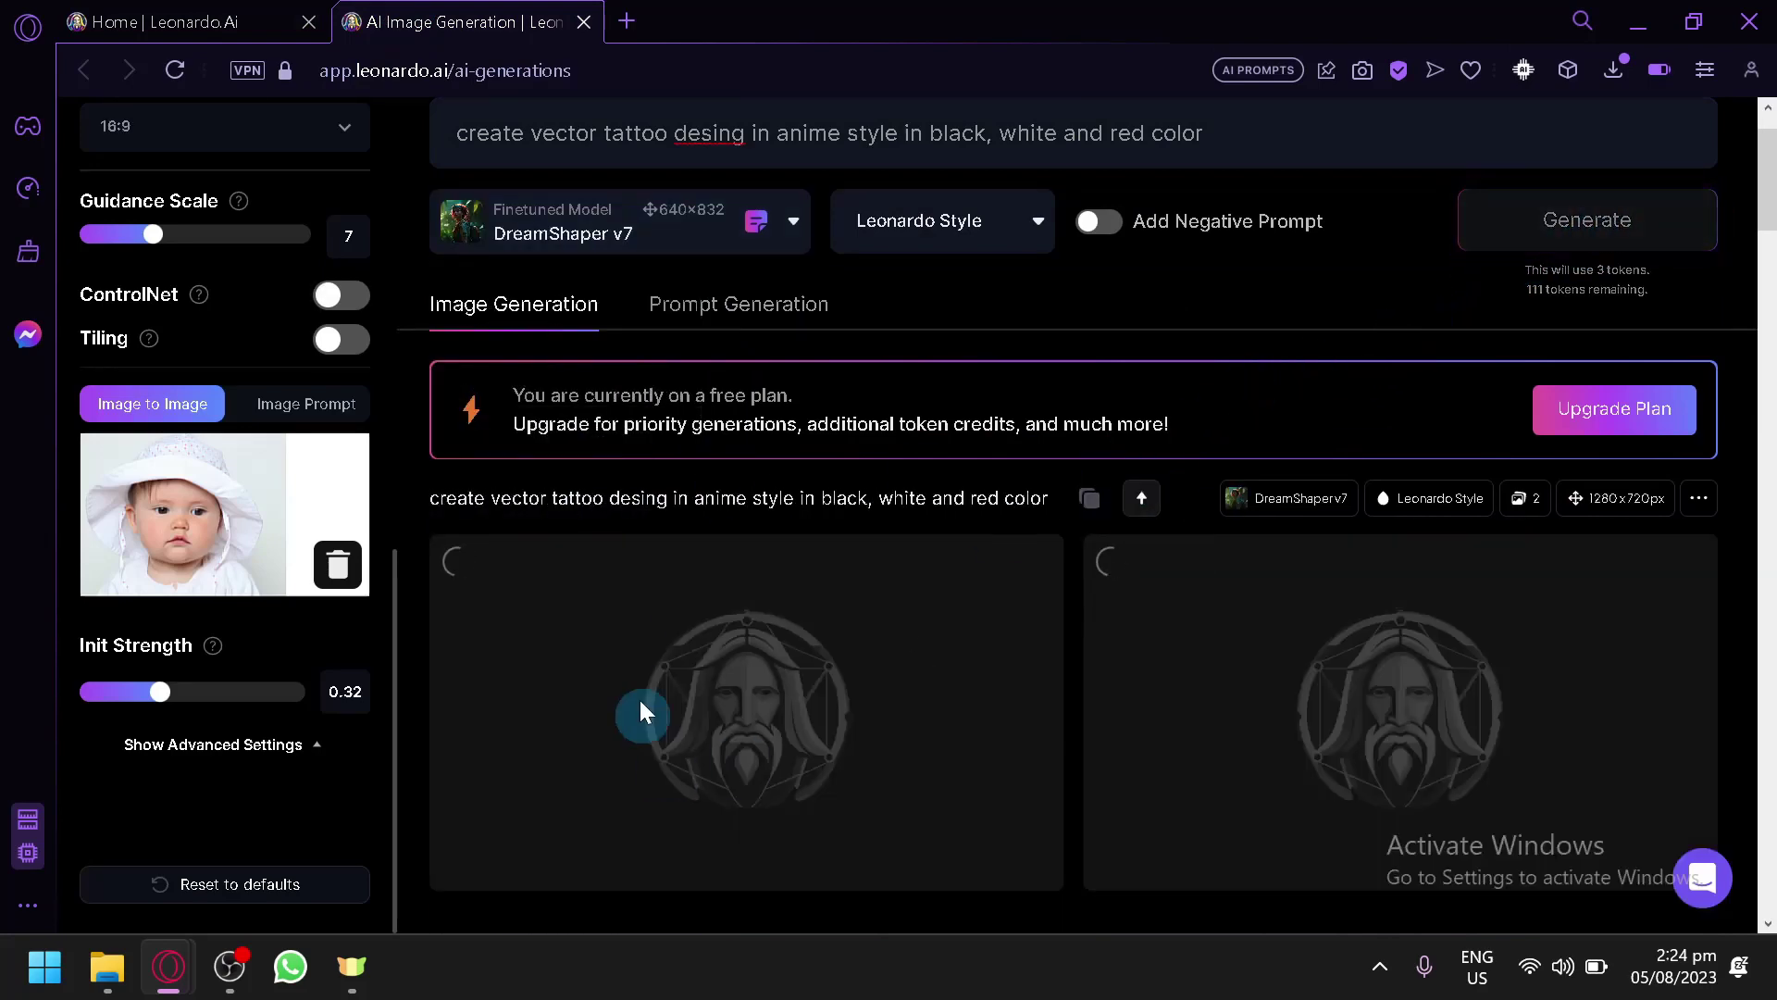
- Browse the Home gallery and open the ink-wash boat image's details
click(245, 14)
click(383, 14)
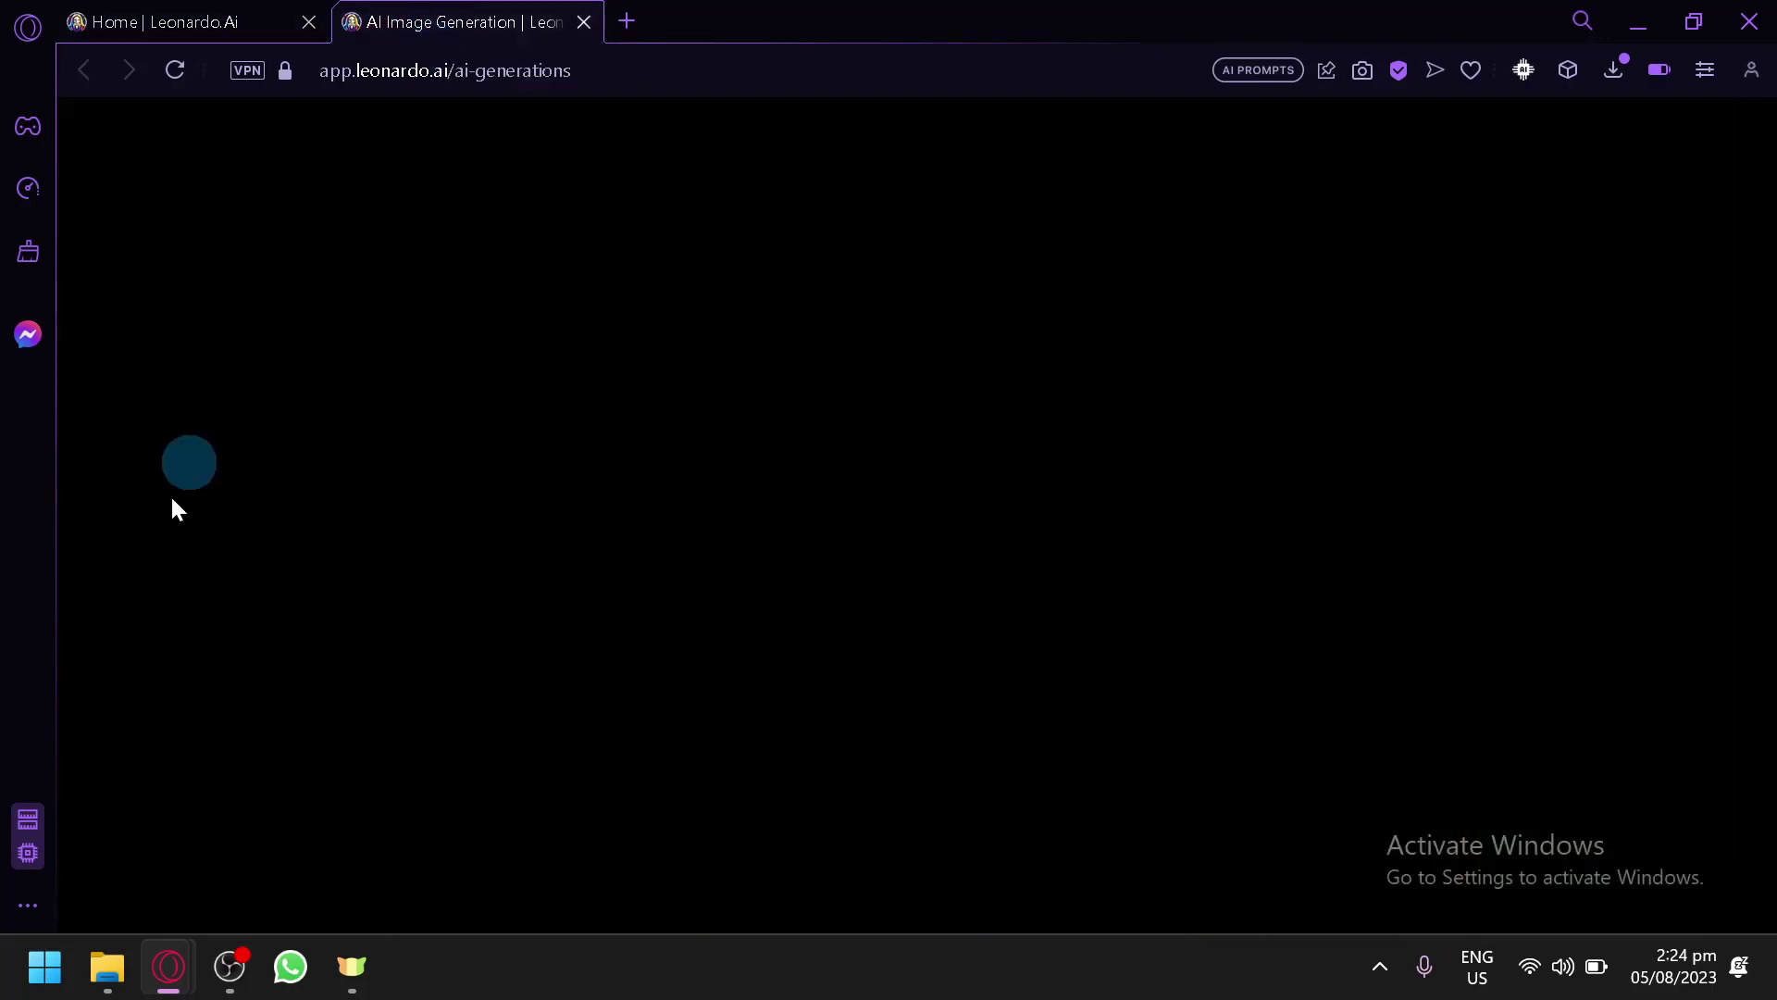
click(185, 14)
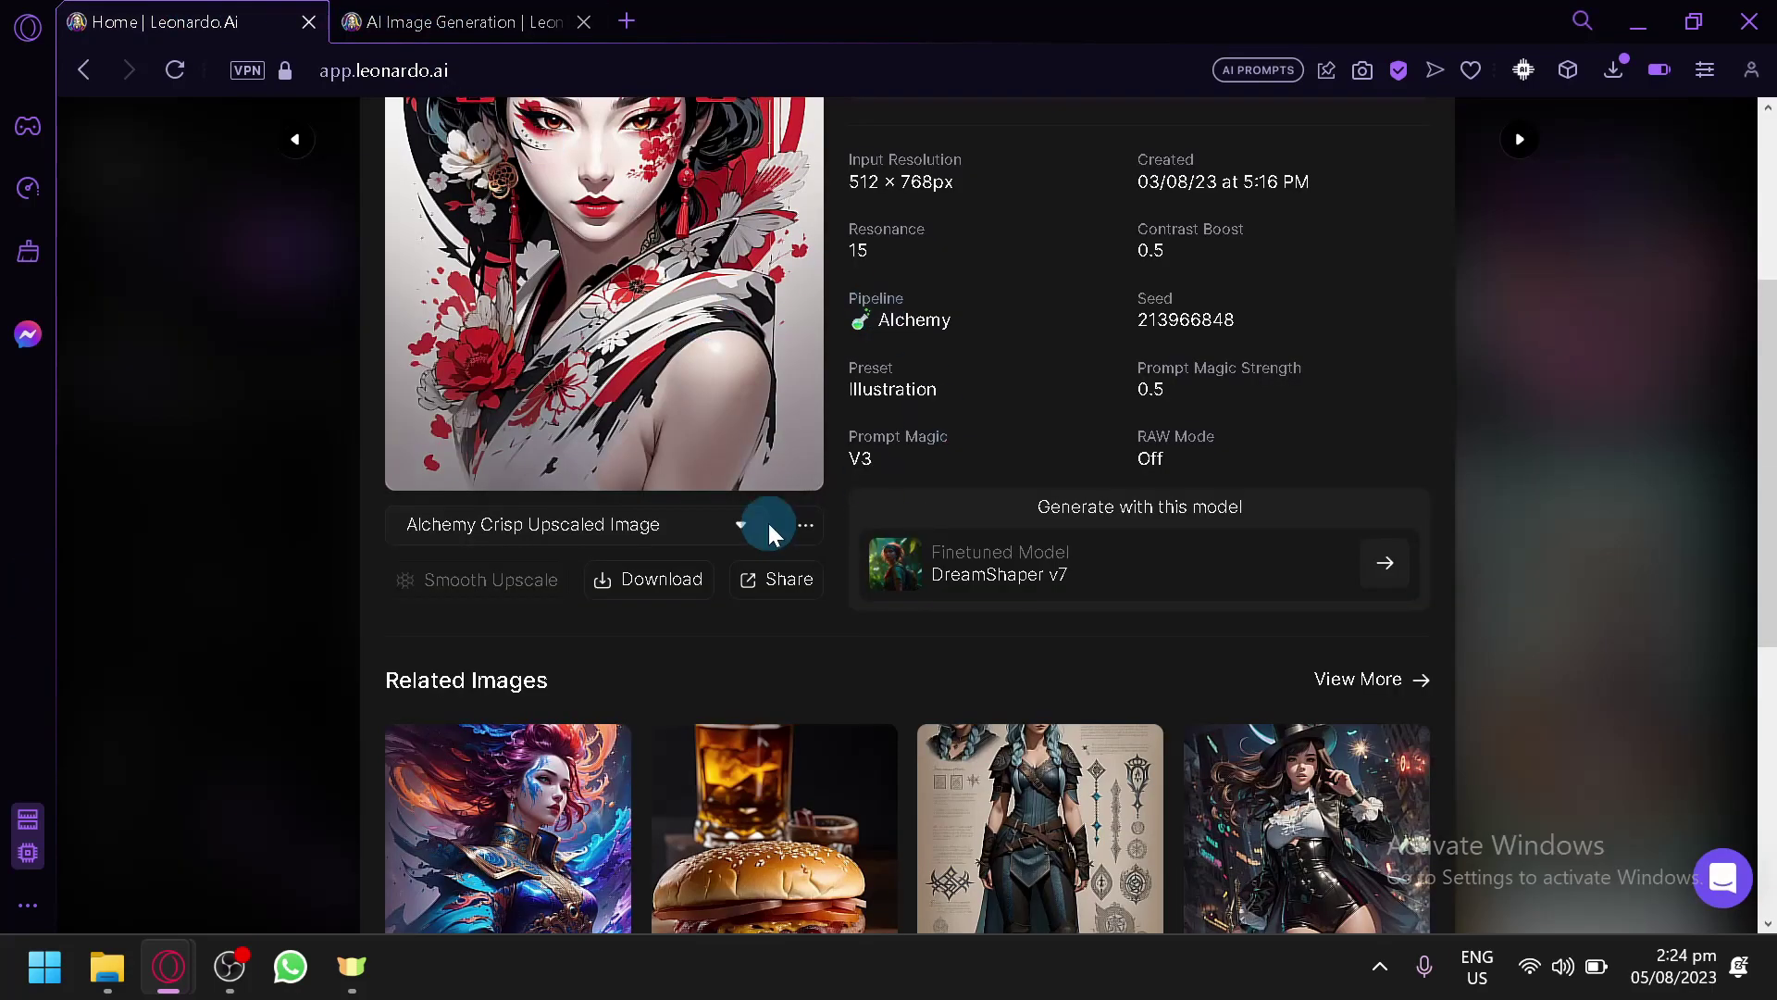
scroll(759, 526, up, 4)
click(273, 181)
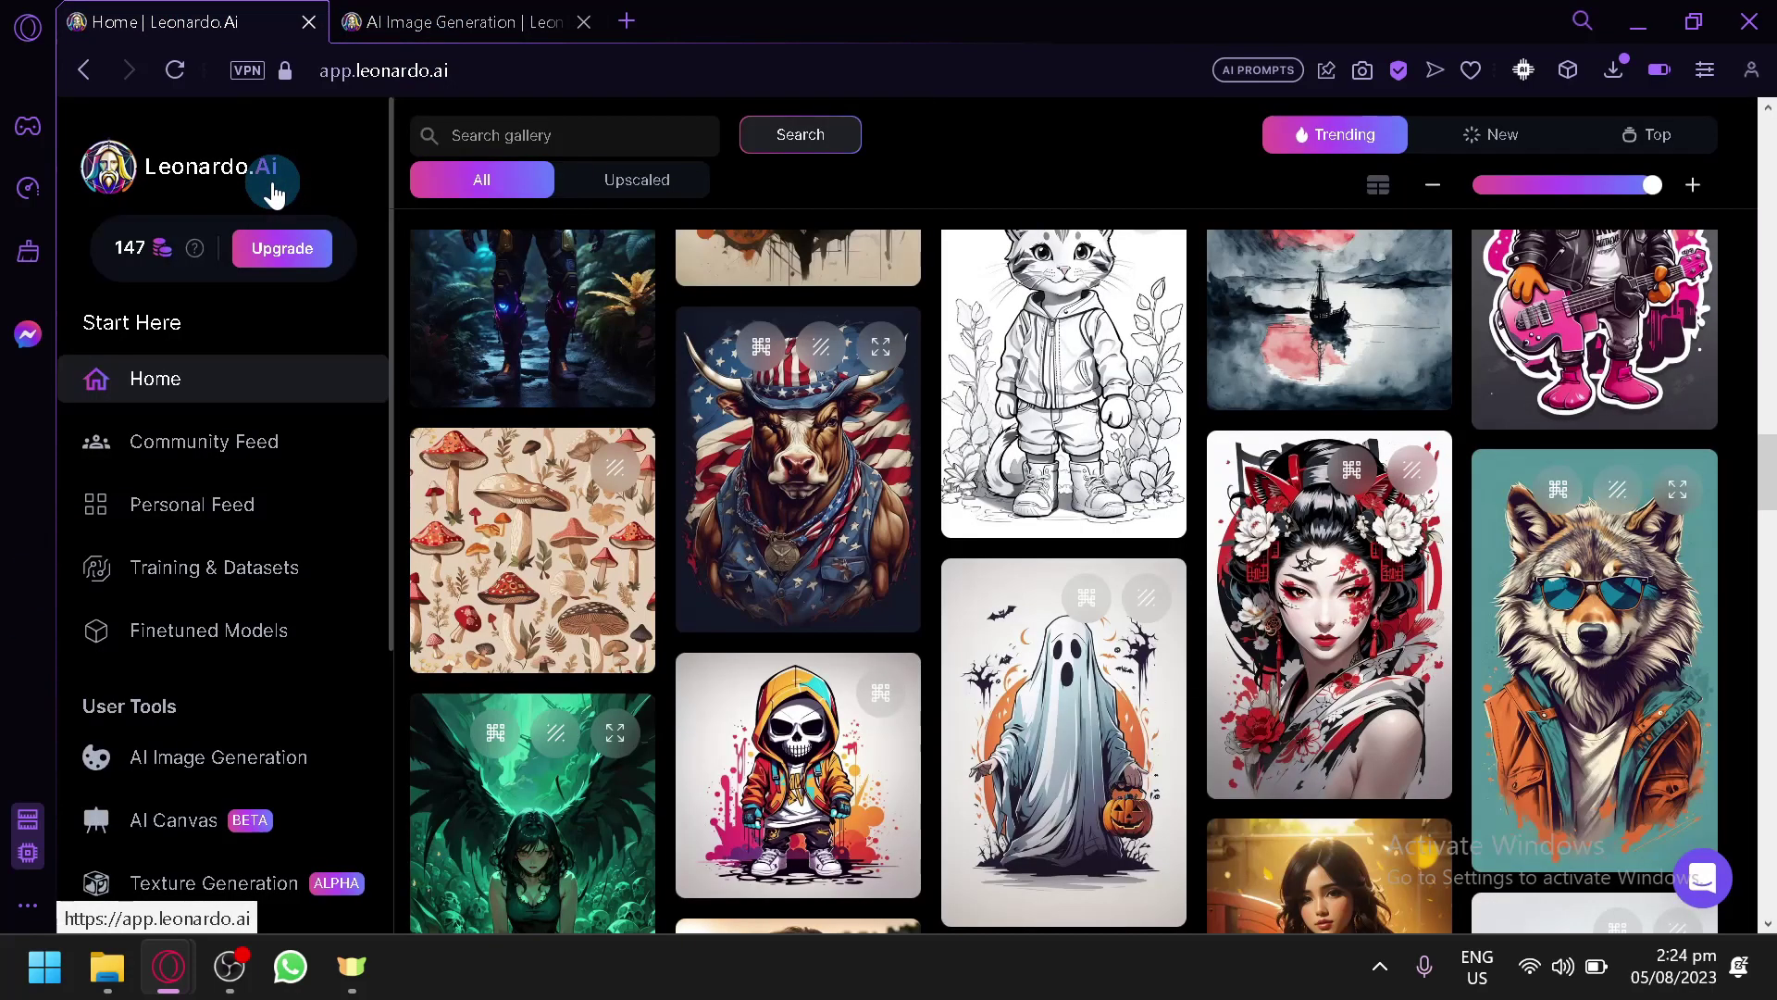
scroll(1064, 416, up, 2)
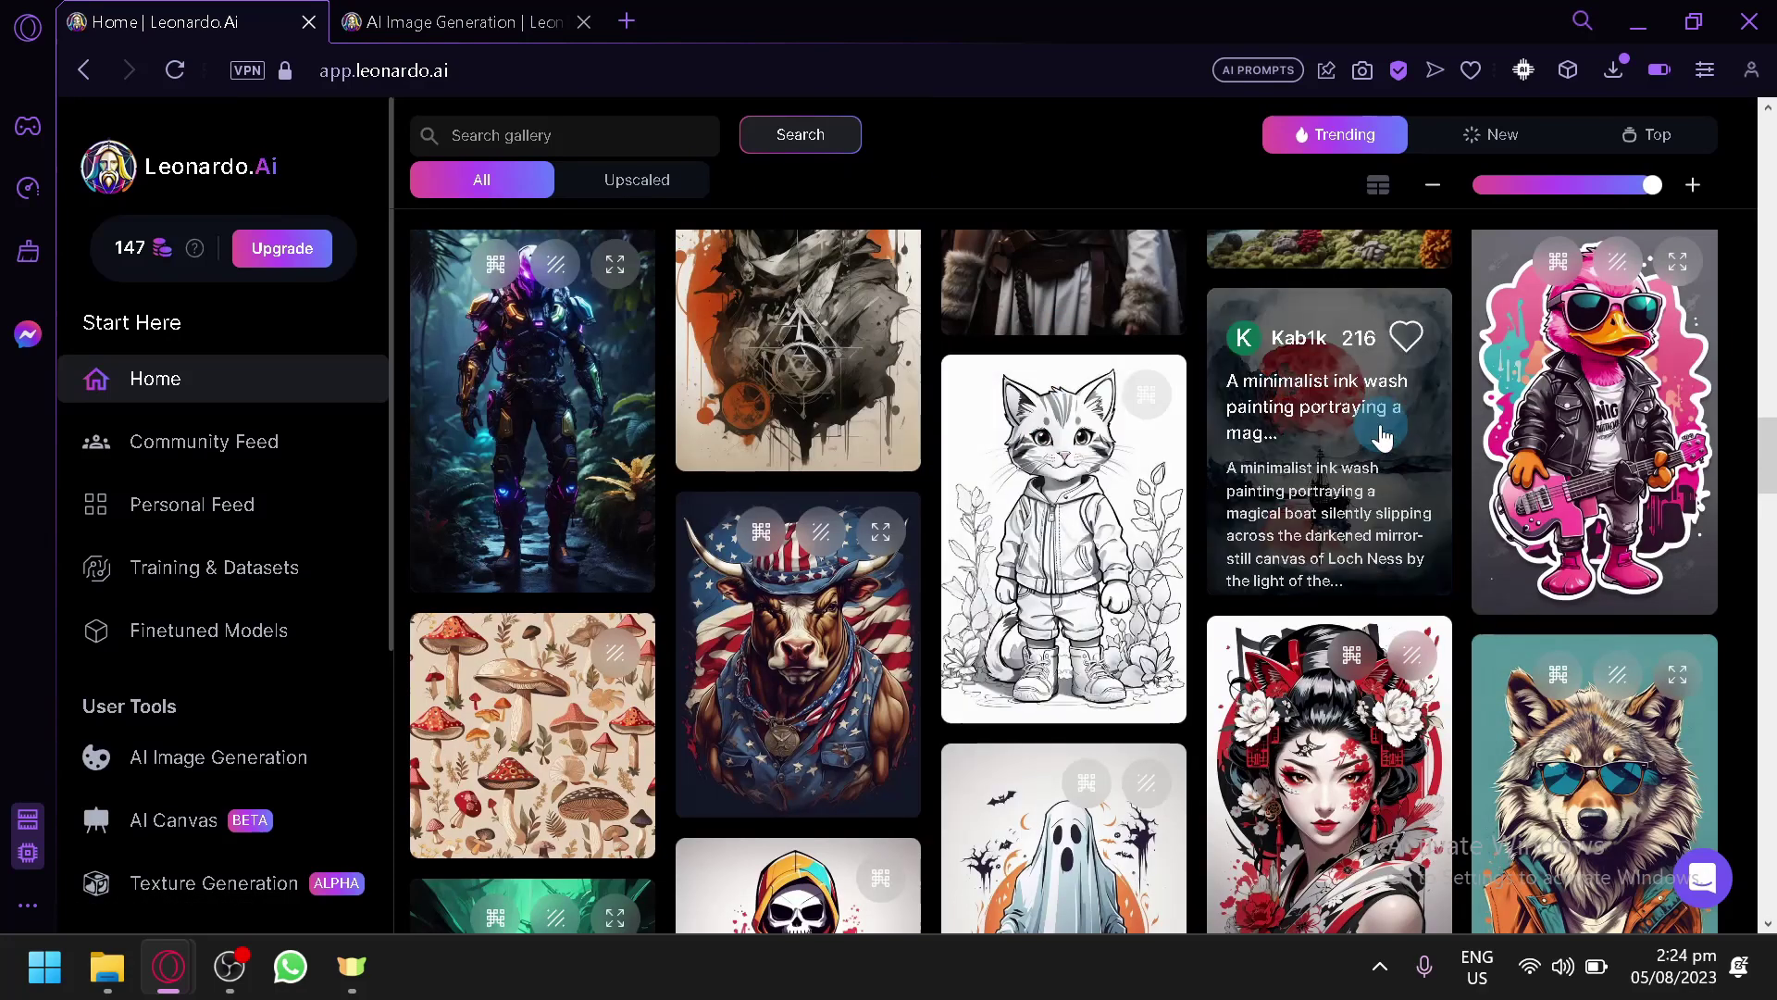
click(1388, 430)
- Scroll the generations feed to inspect the two anime women with red face tattoos
click(467, 21)
click(267, 567)
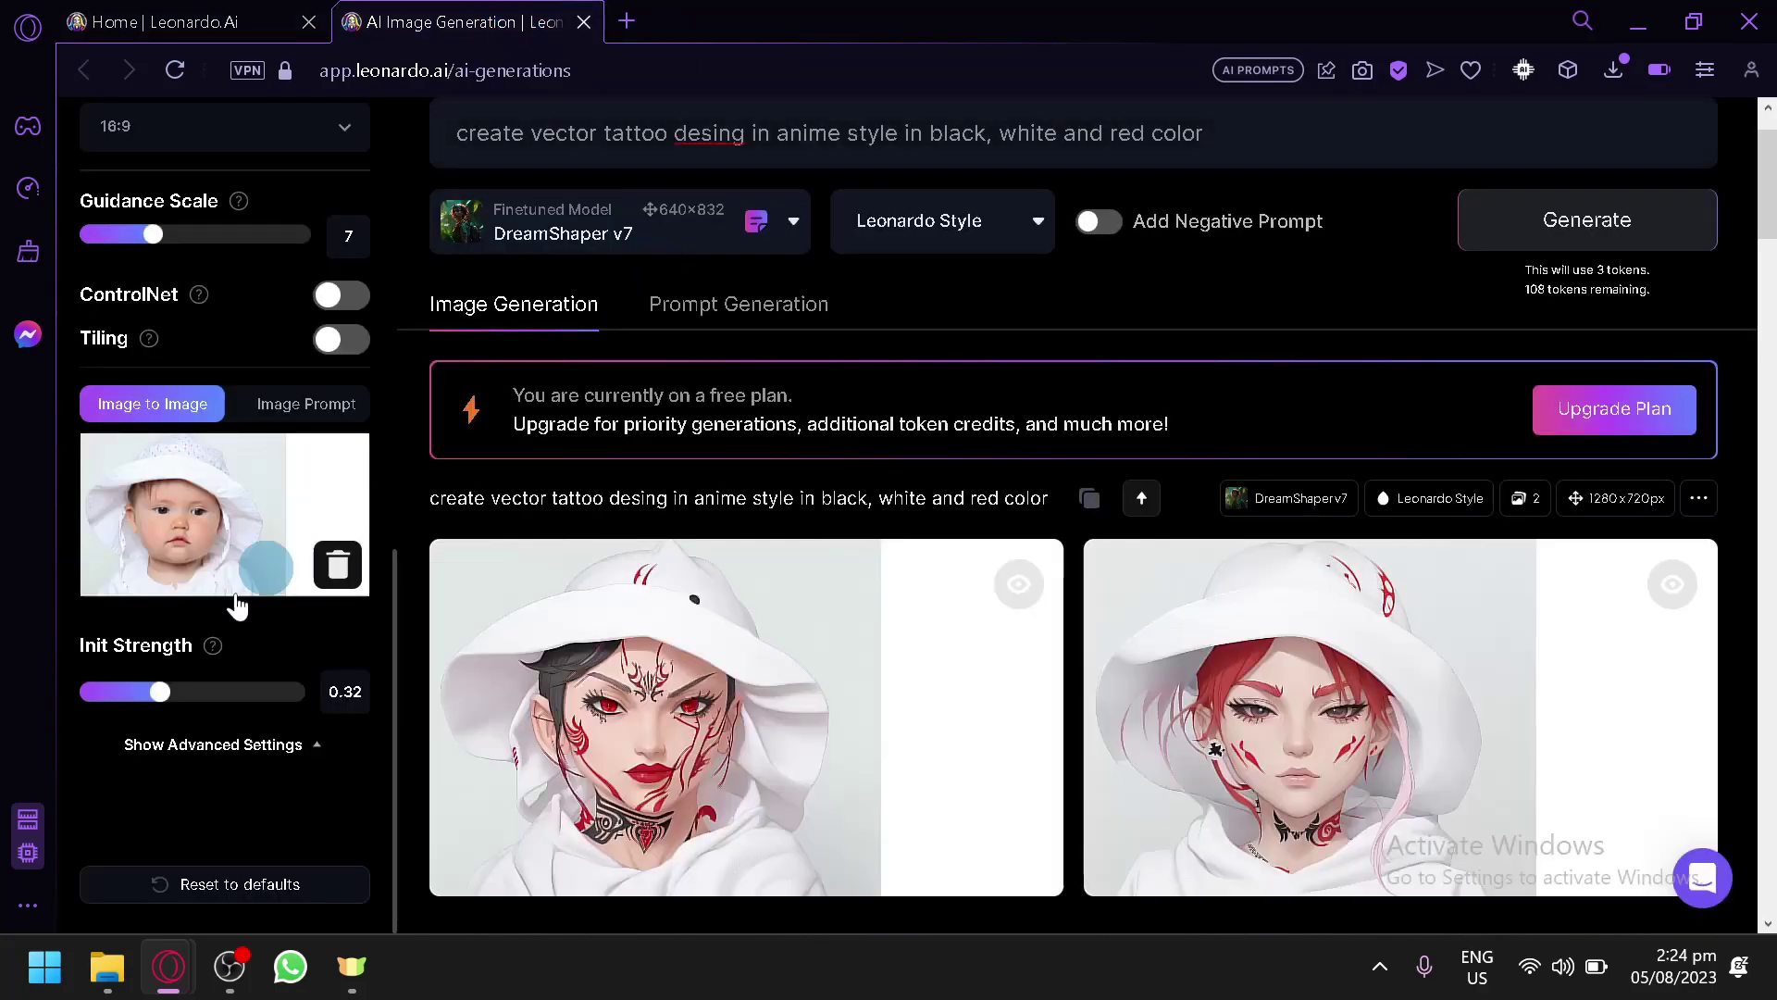
scroll(1240, 398, down, 2)
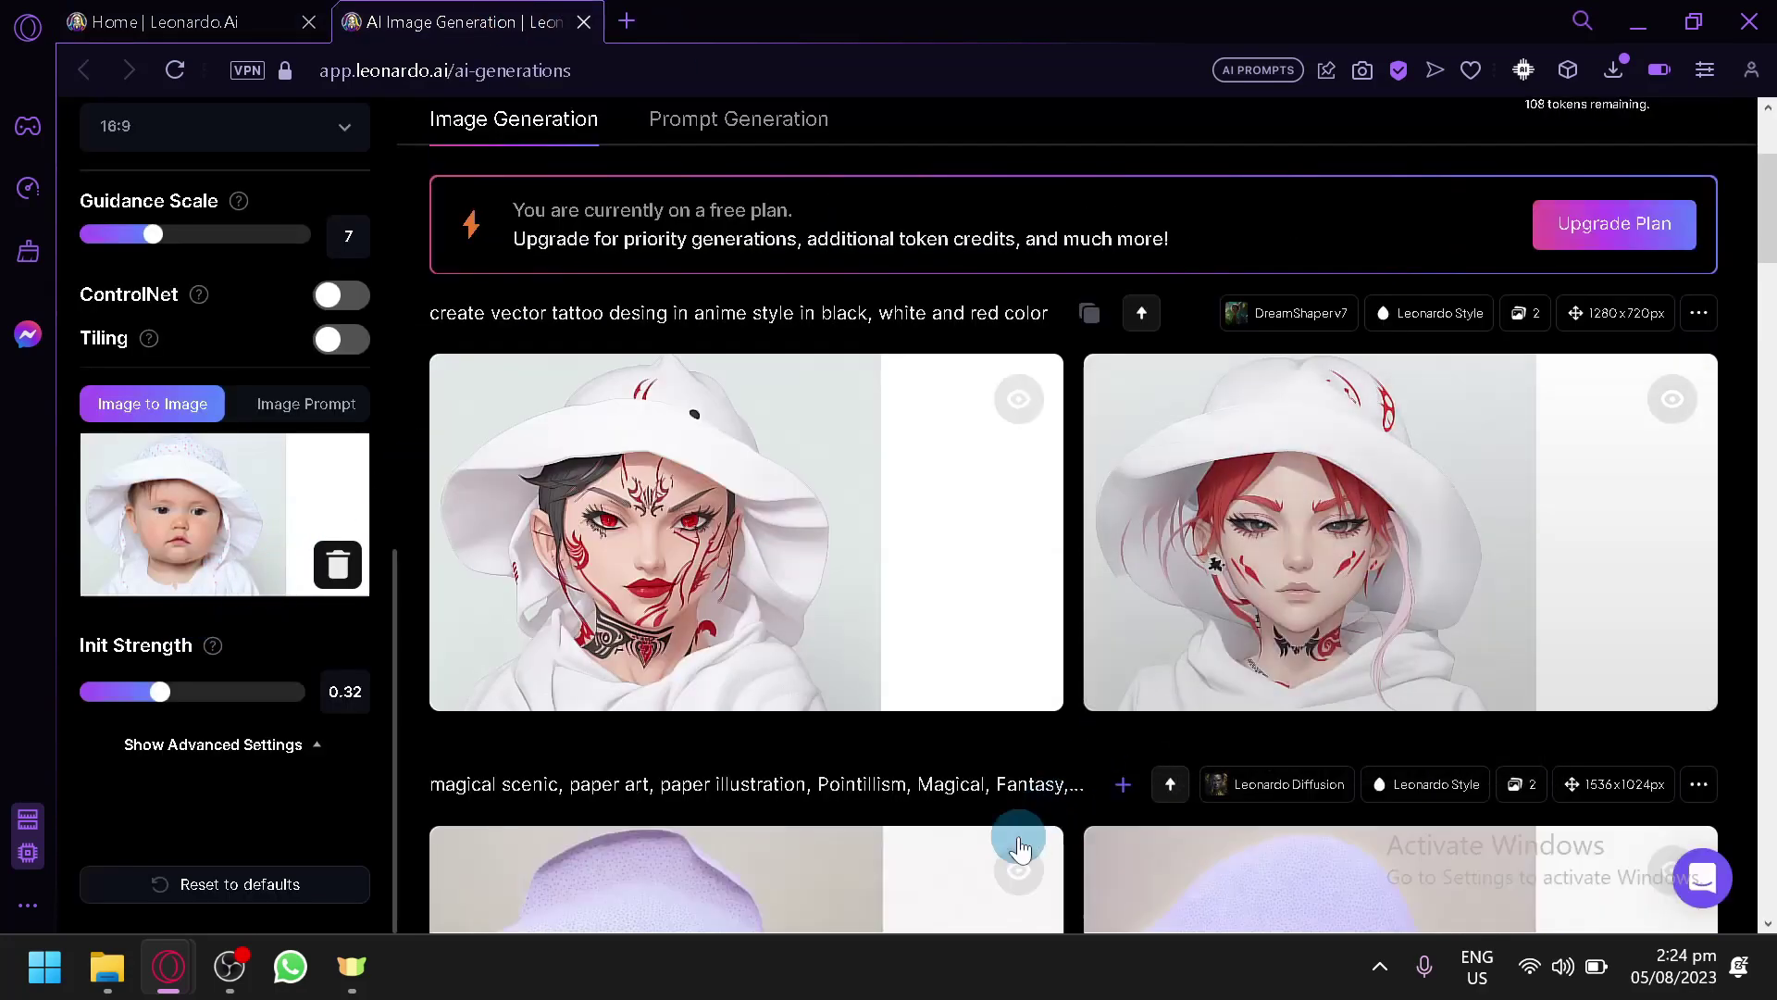
mouse_move(1332, 578)
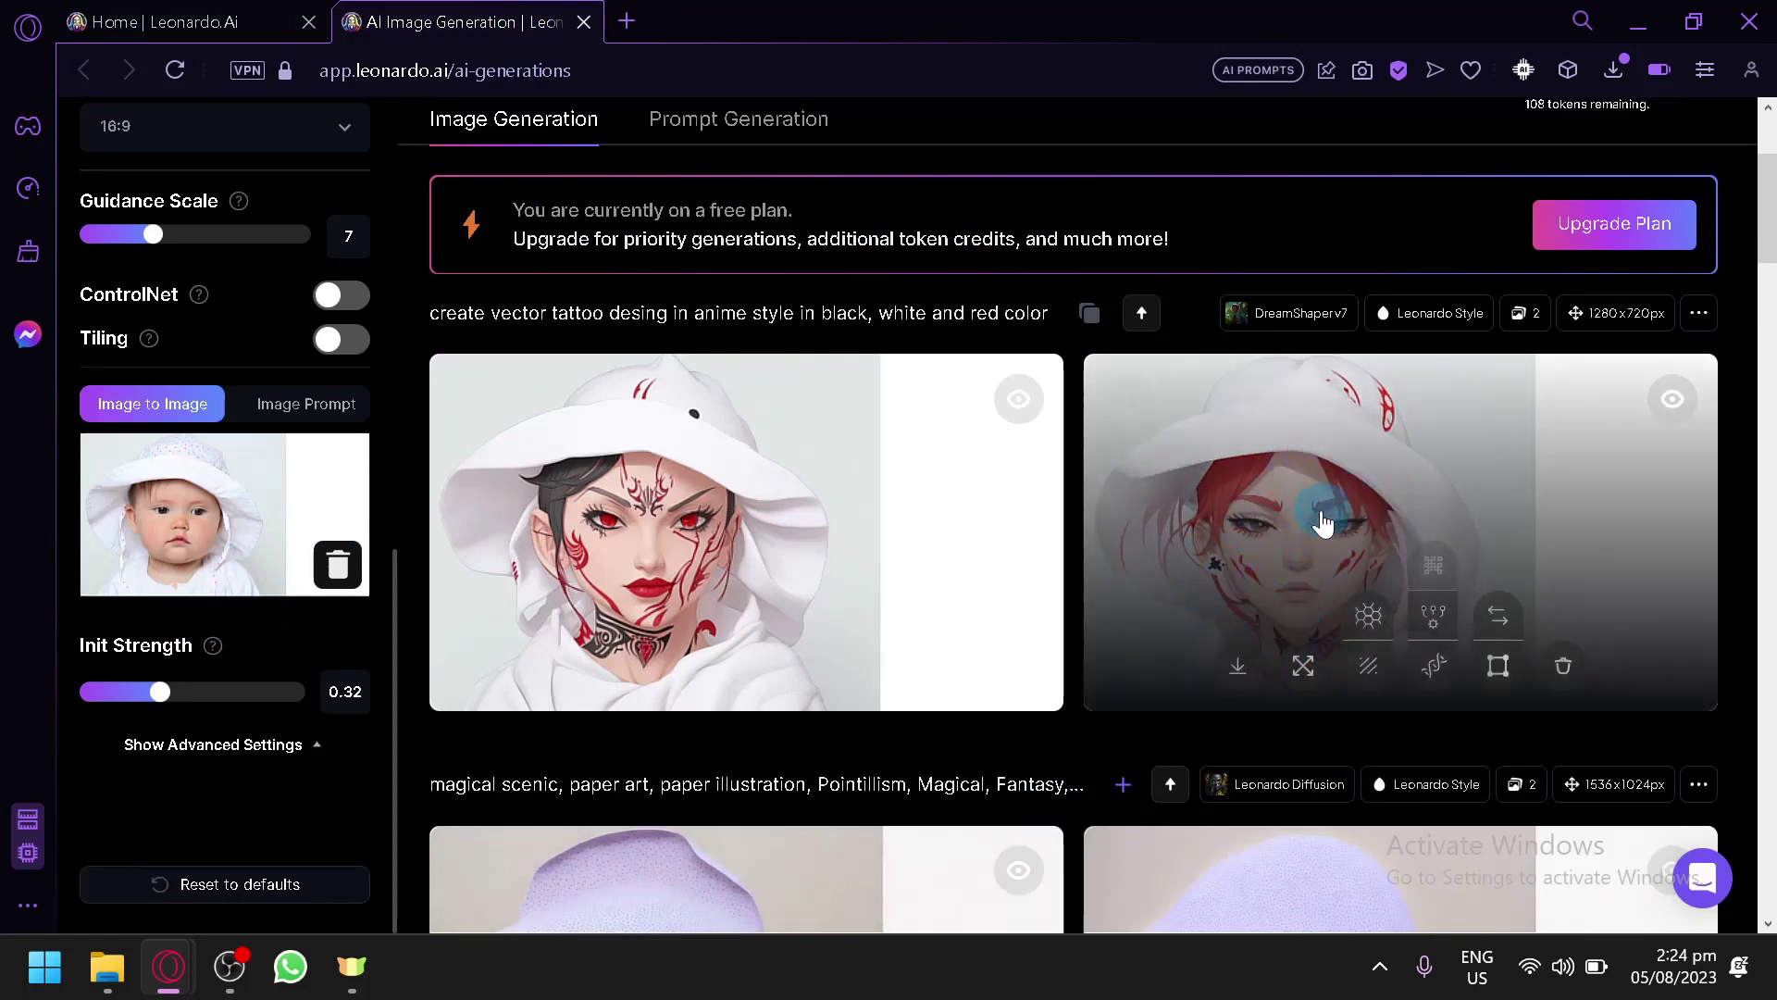
scroll(1342, 513, down, 20)
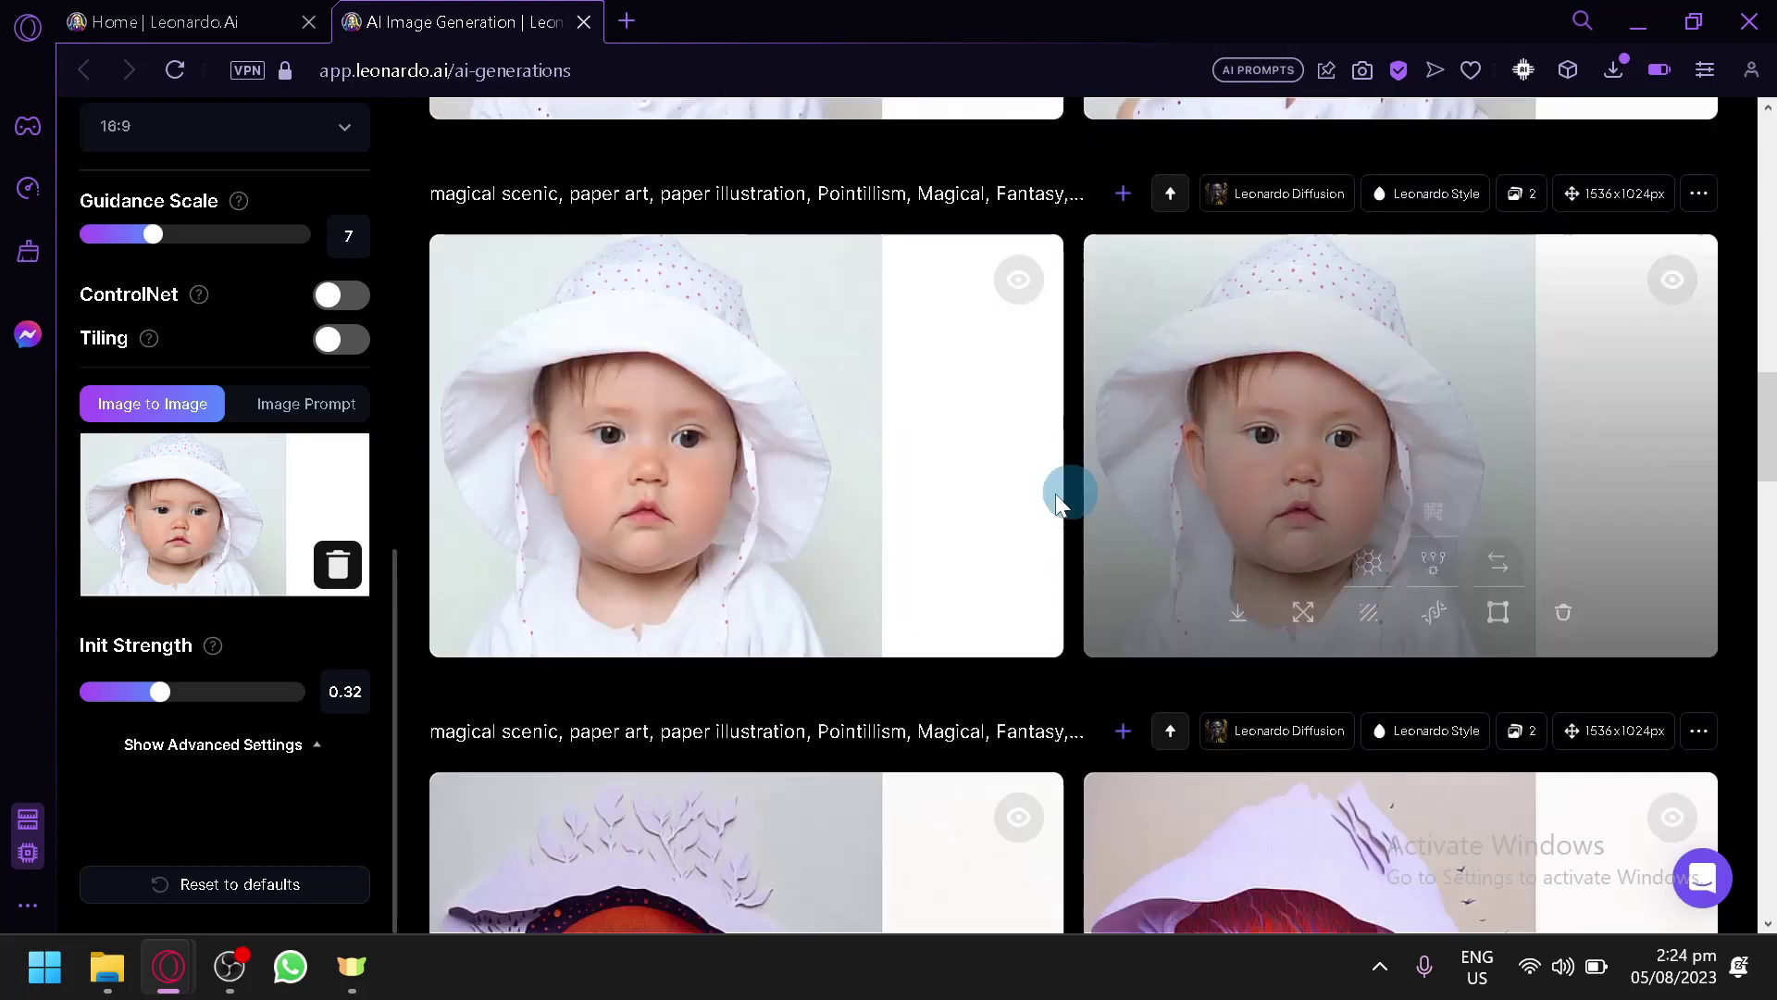
scroll(1240, 449, up, 20)
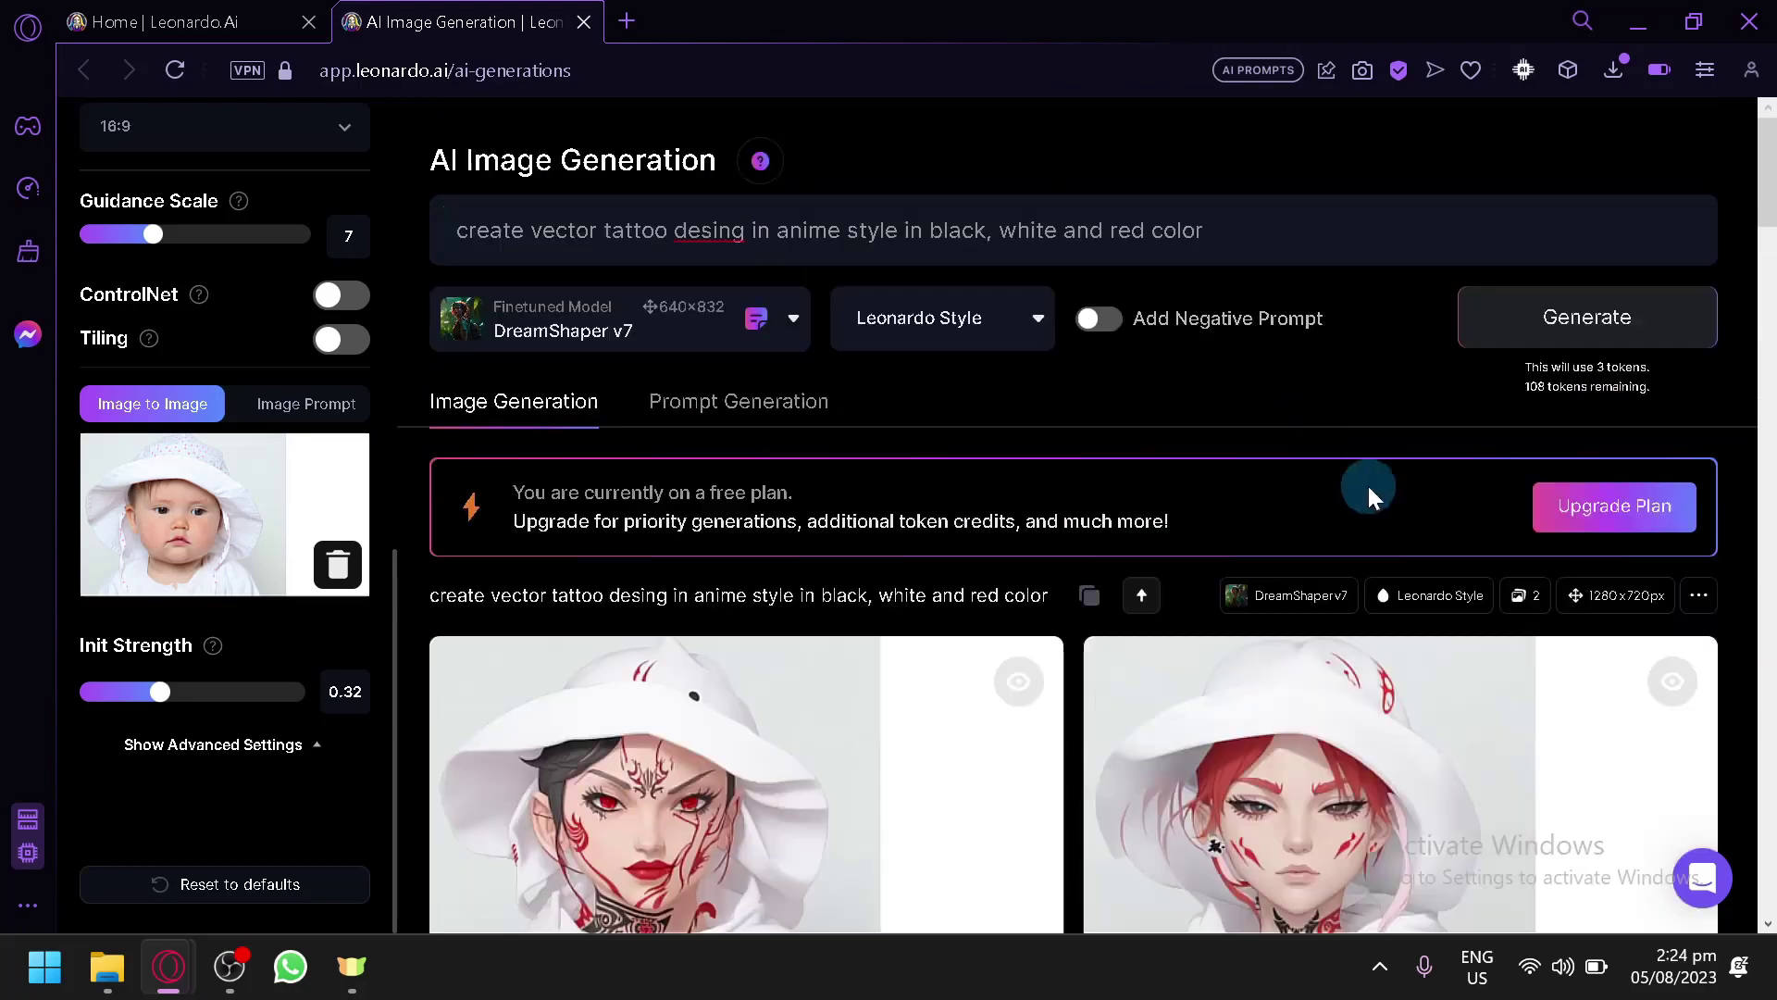
scroll(1367, 481, down, 5)
scroll(1370, 448, up, 2)
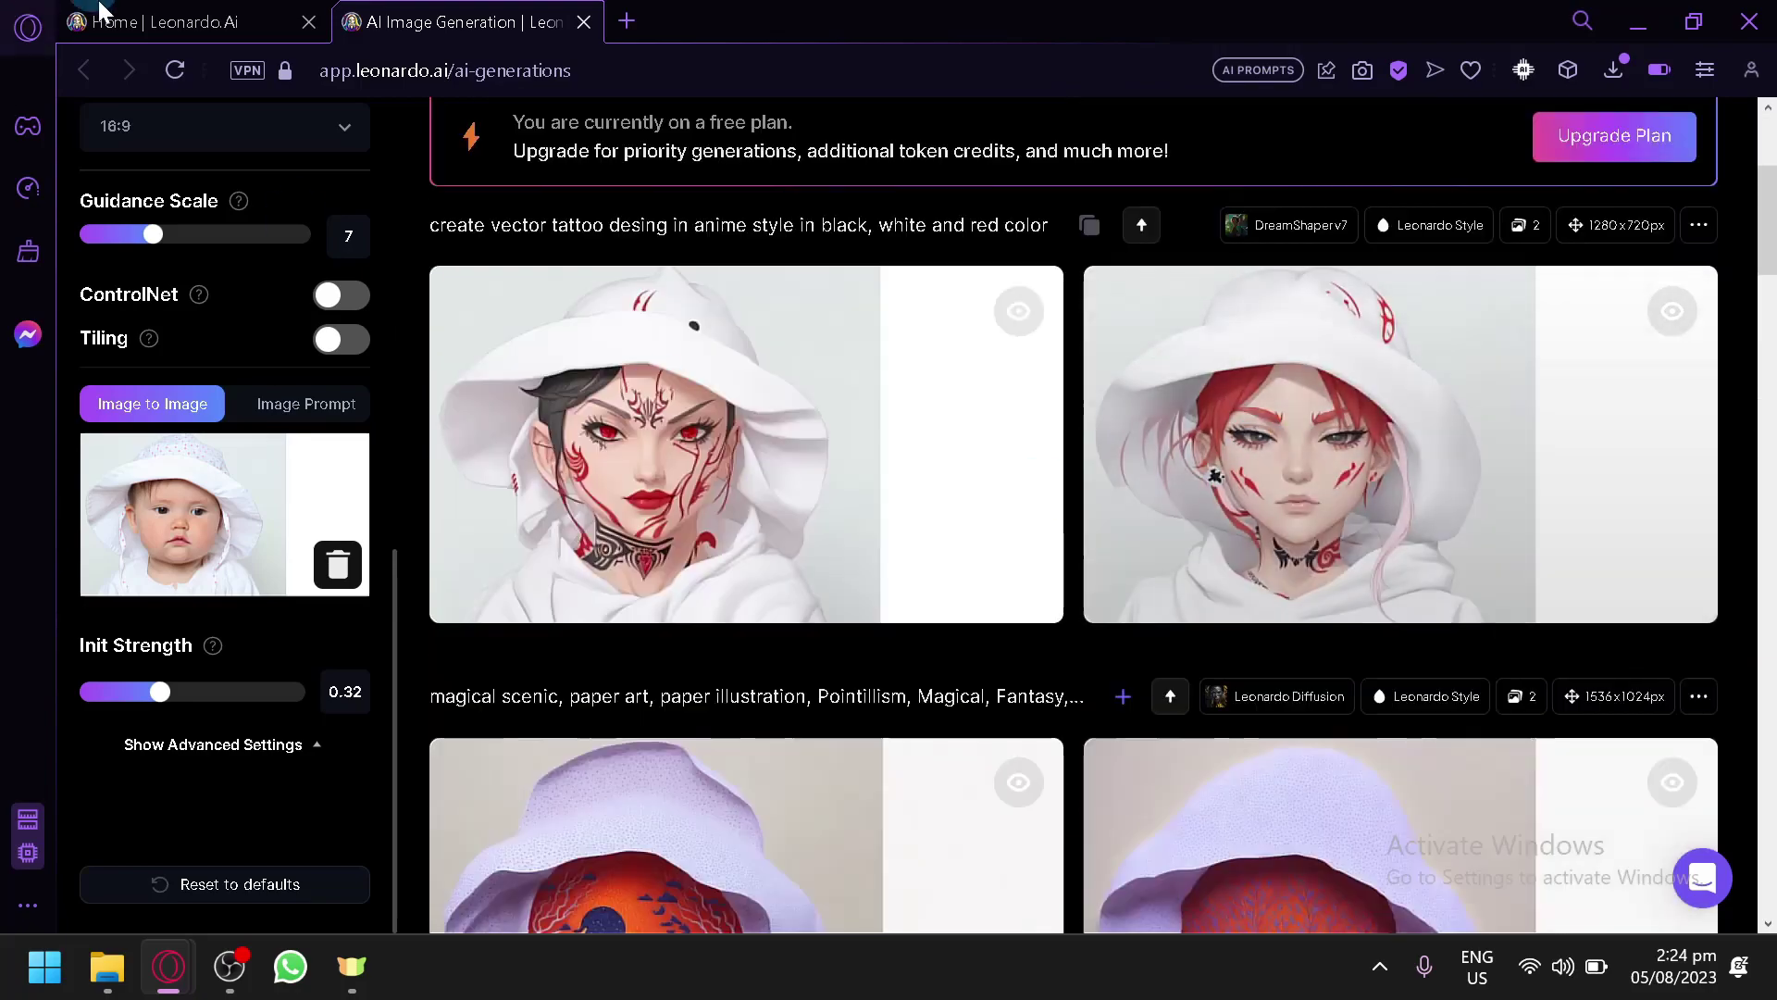
- Paste the ink-wash boat painting's prompt over the prompt box text
click(194, 22)
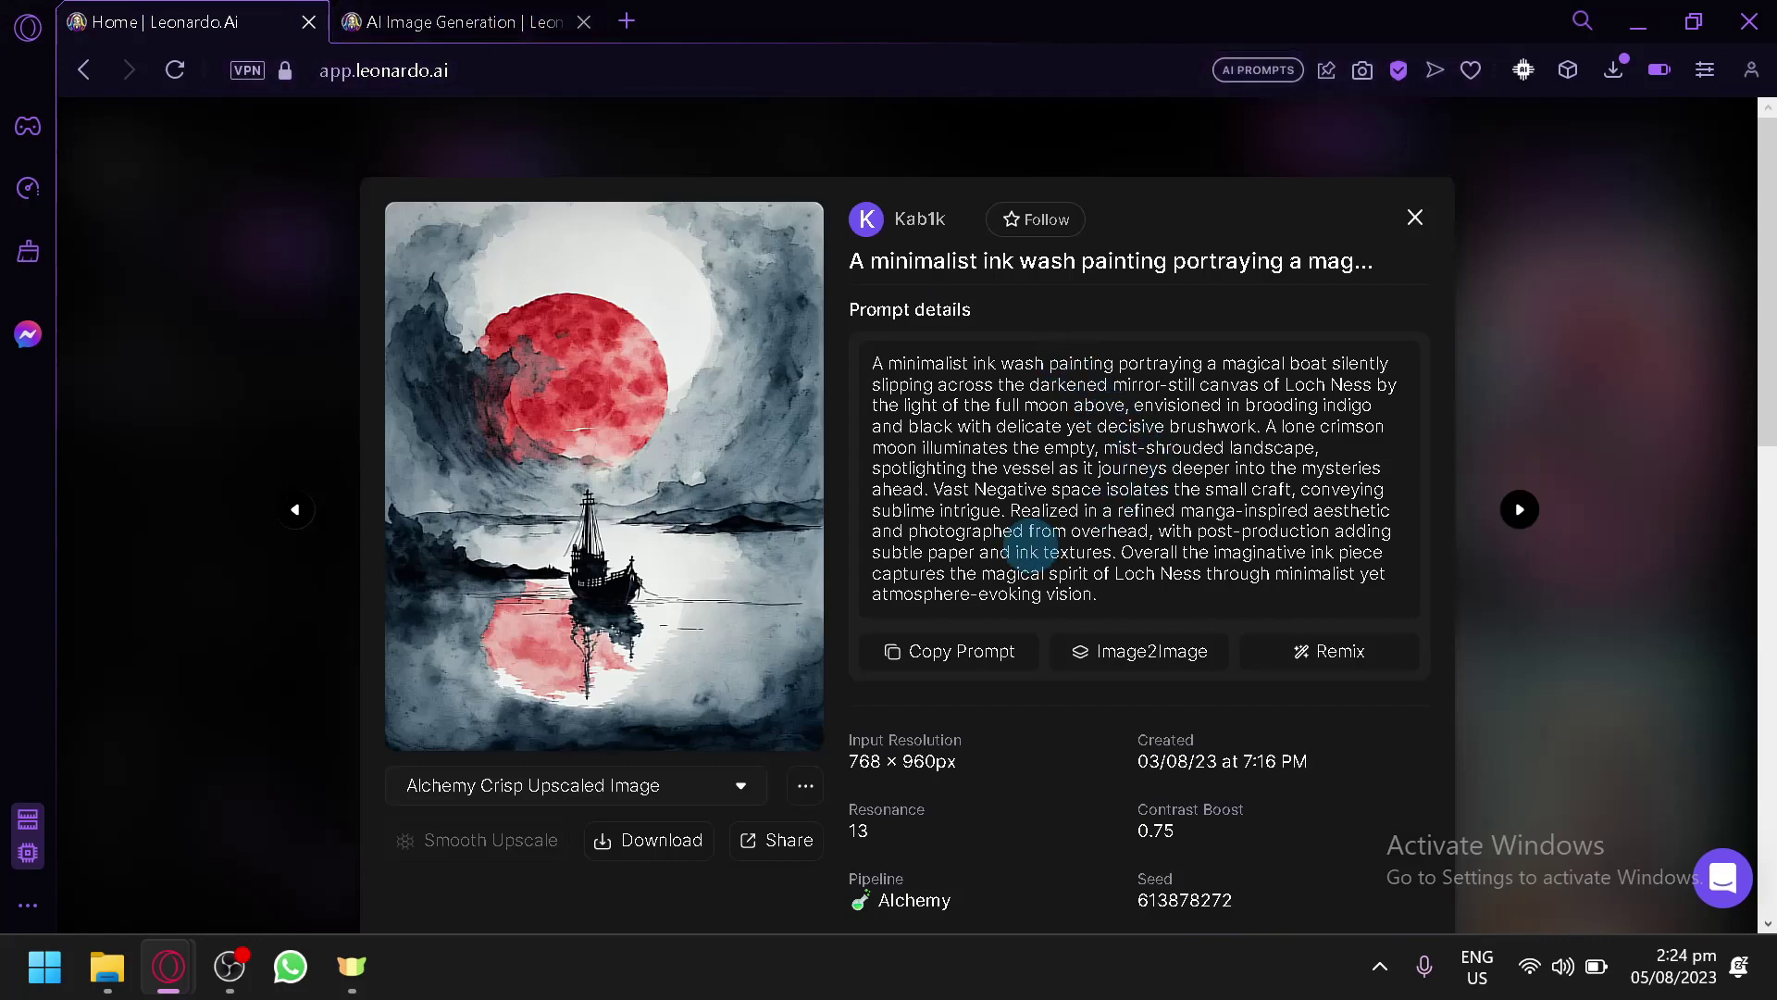
click(954, 671)
click(532, 15)
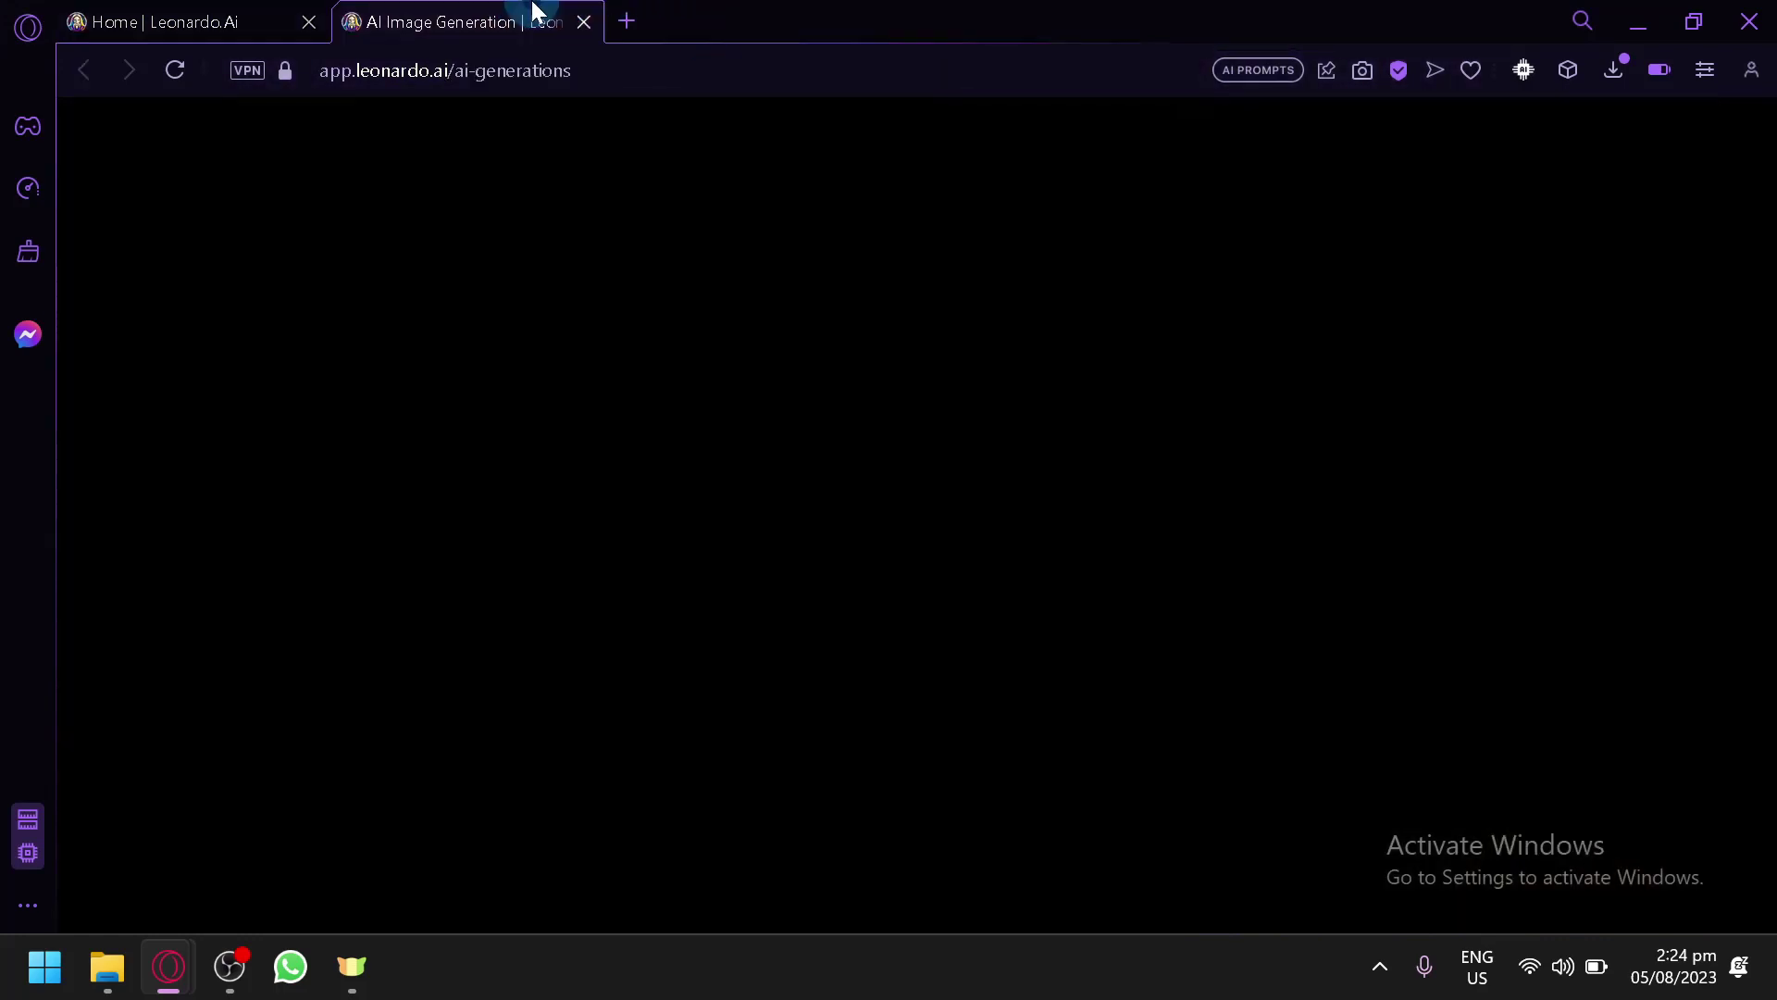
triple_click(823, 240)
key(ctrl+v)
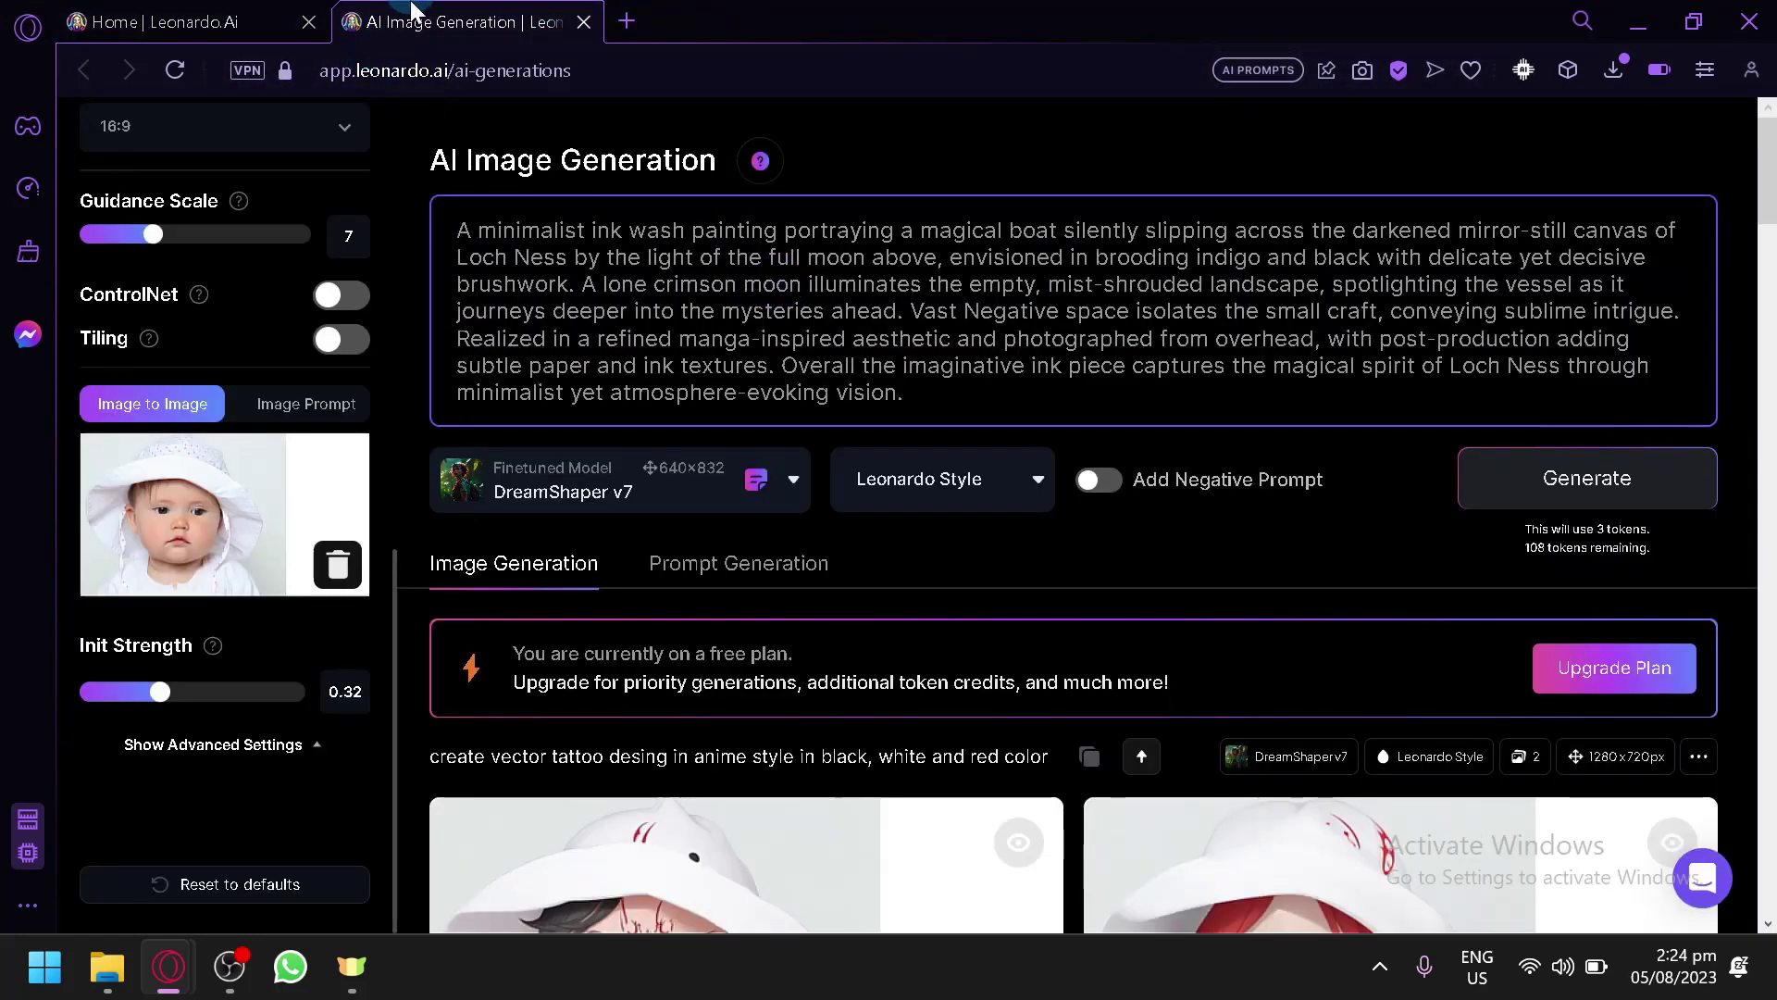
- Generate the ink-wash variants with the Absolute Reality v1.6 finetuned model
key(ctrl+Tab)
scroll(1000, 537, down, 8)
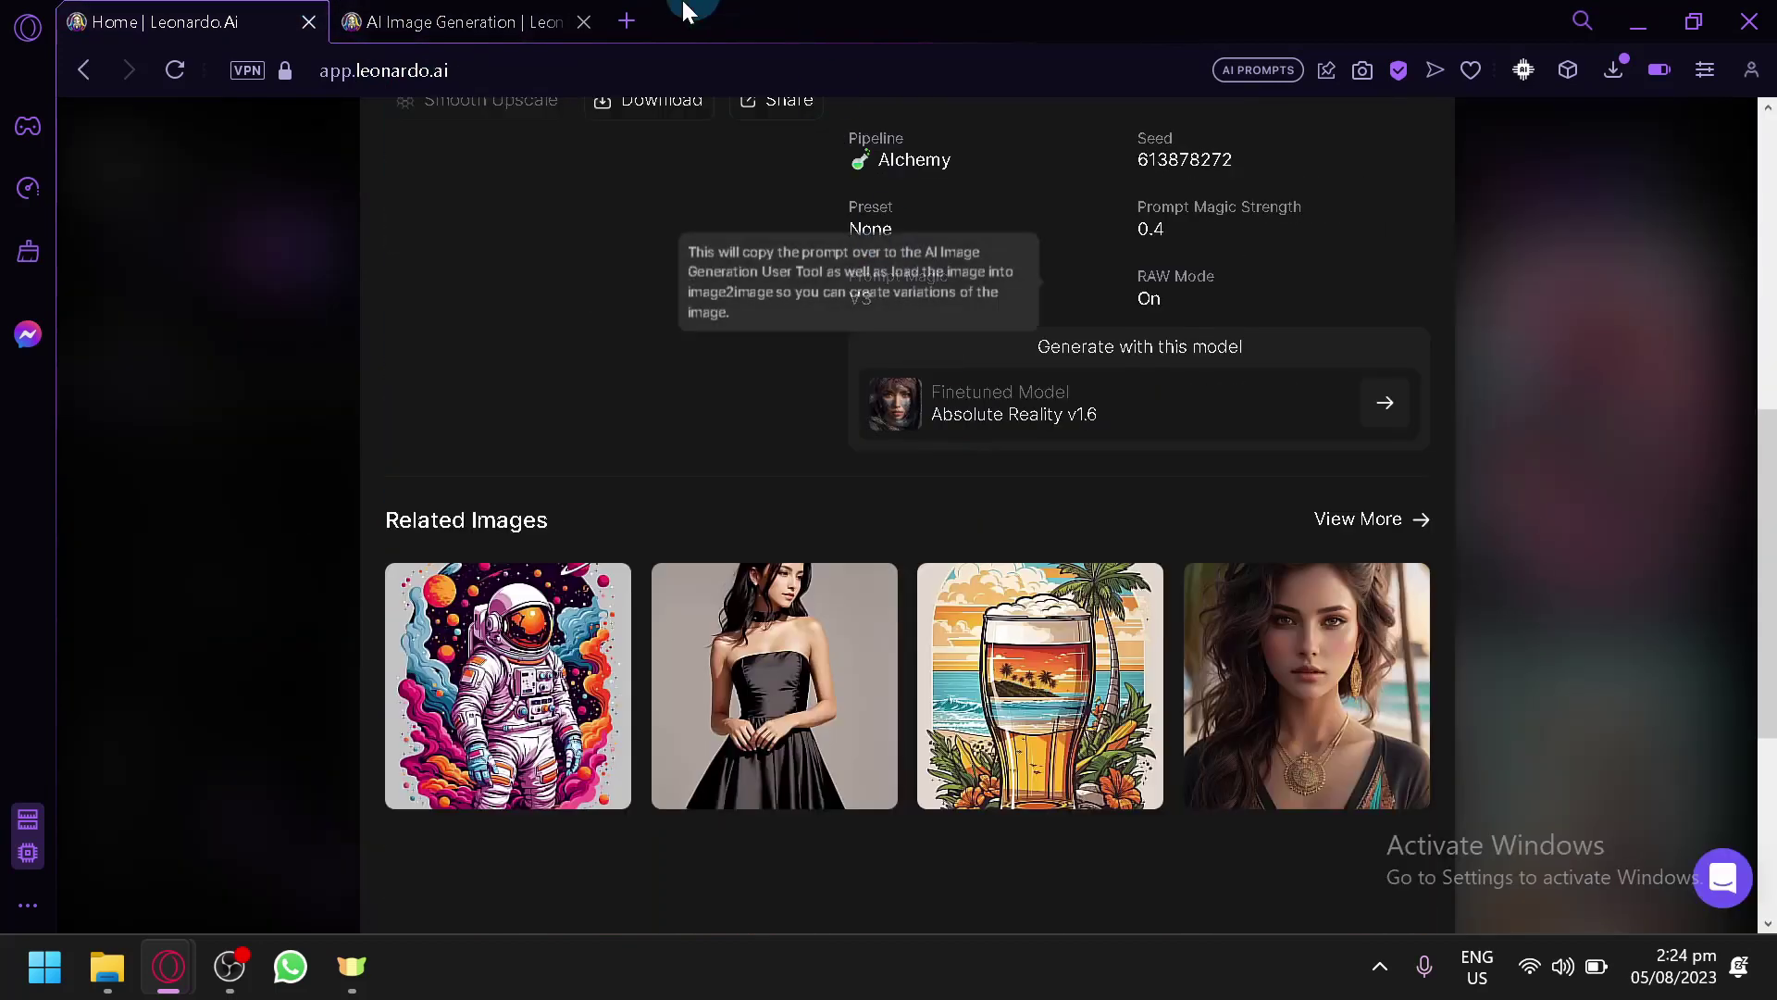
click(505, 11)
click(622, 495)
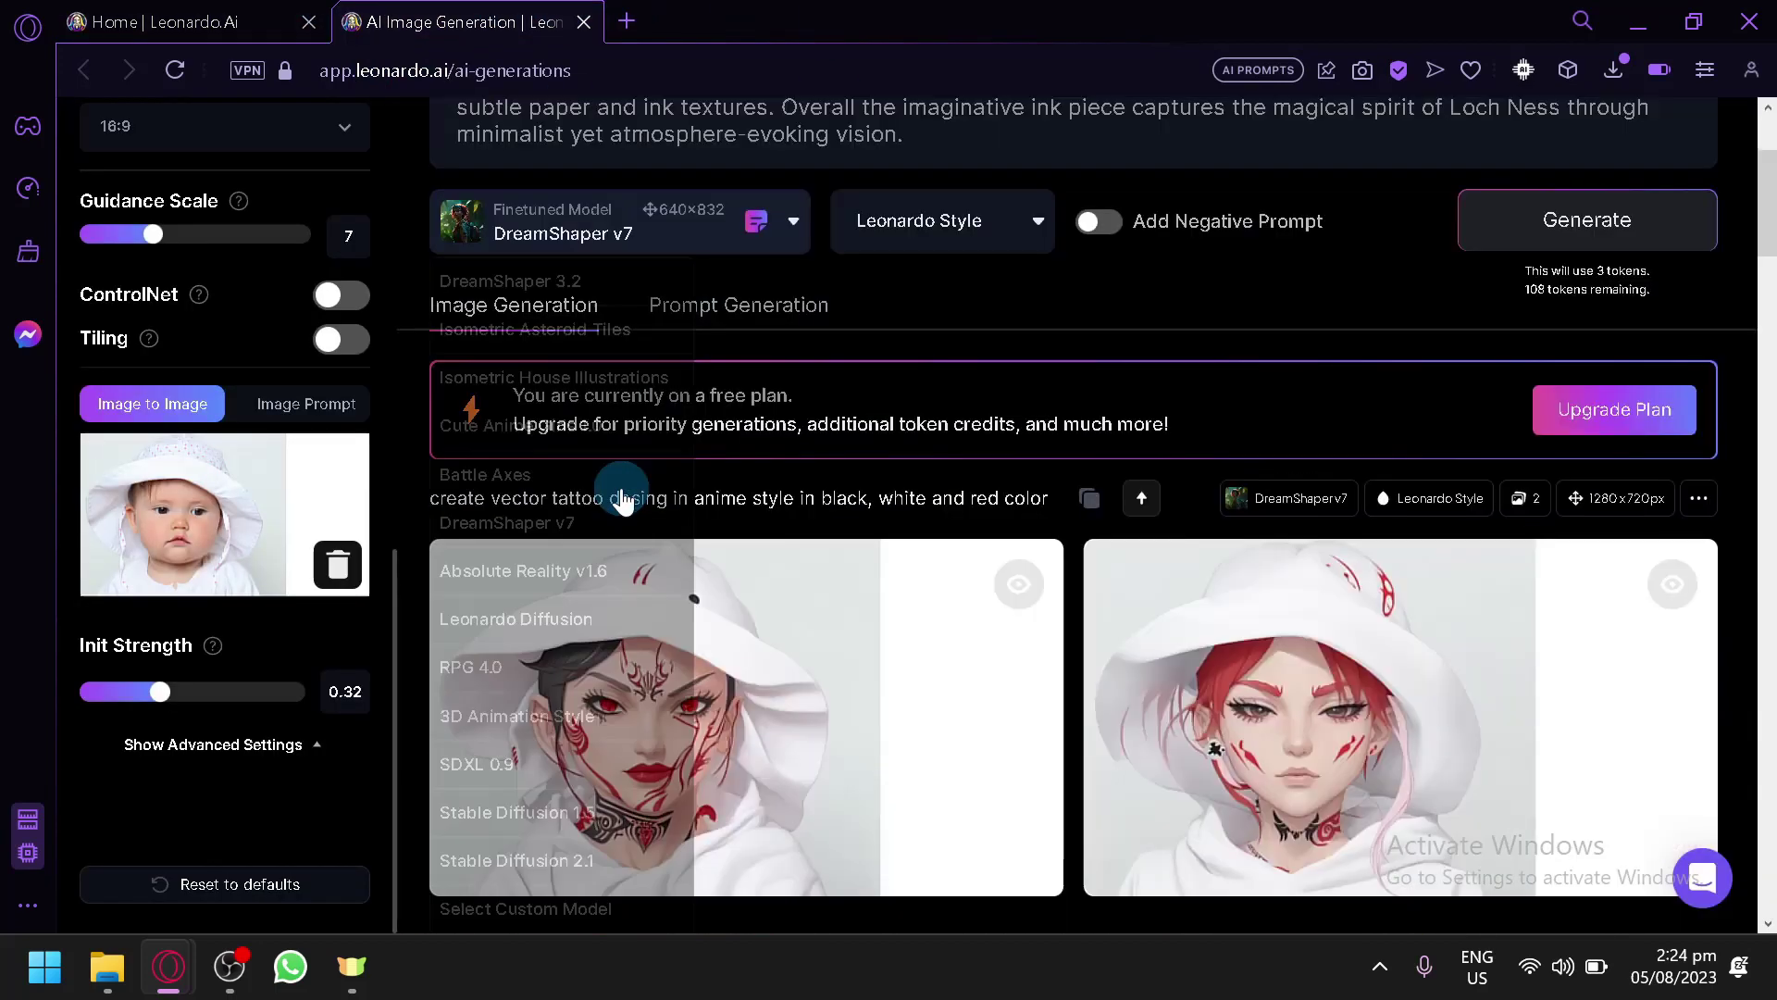
click(610, 579)
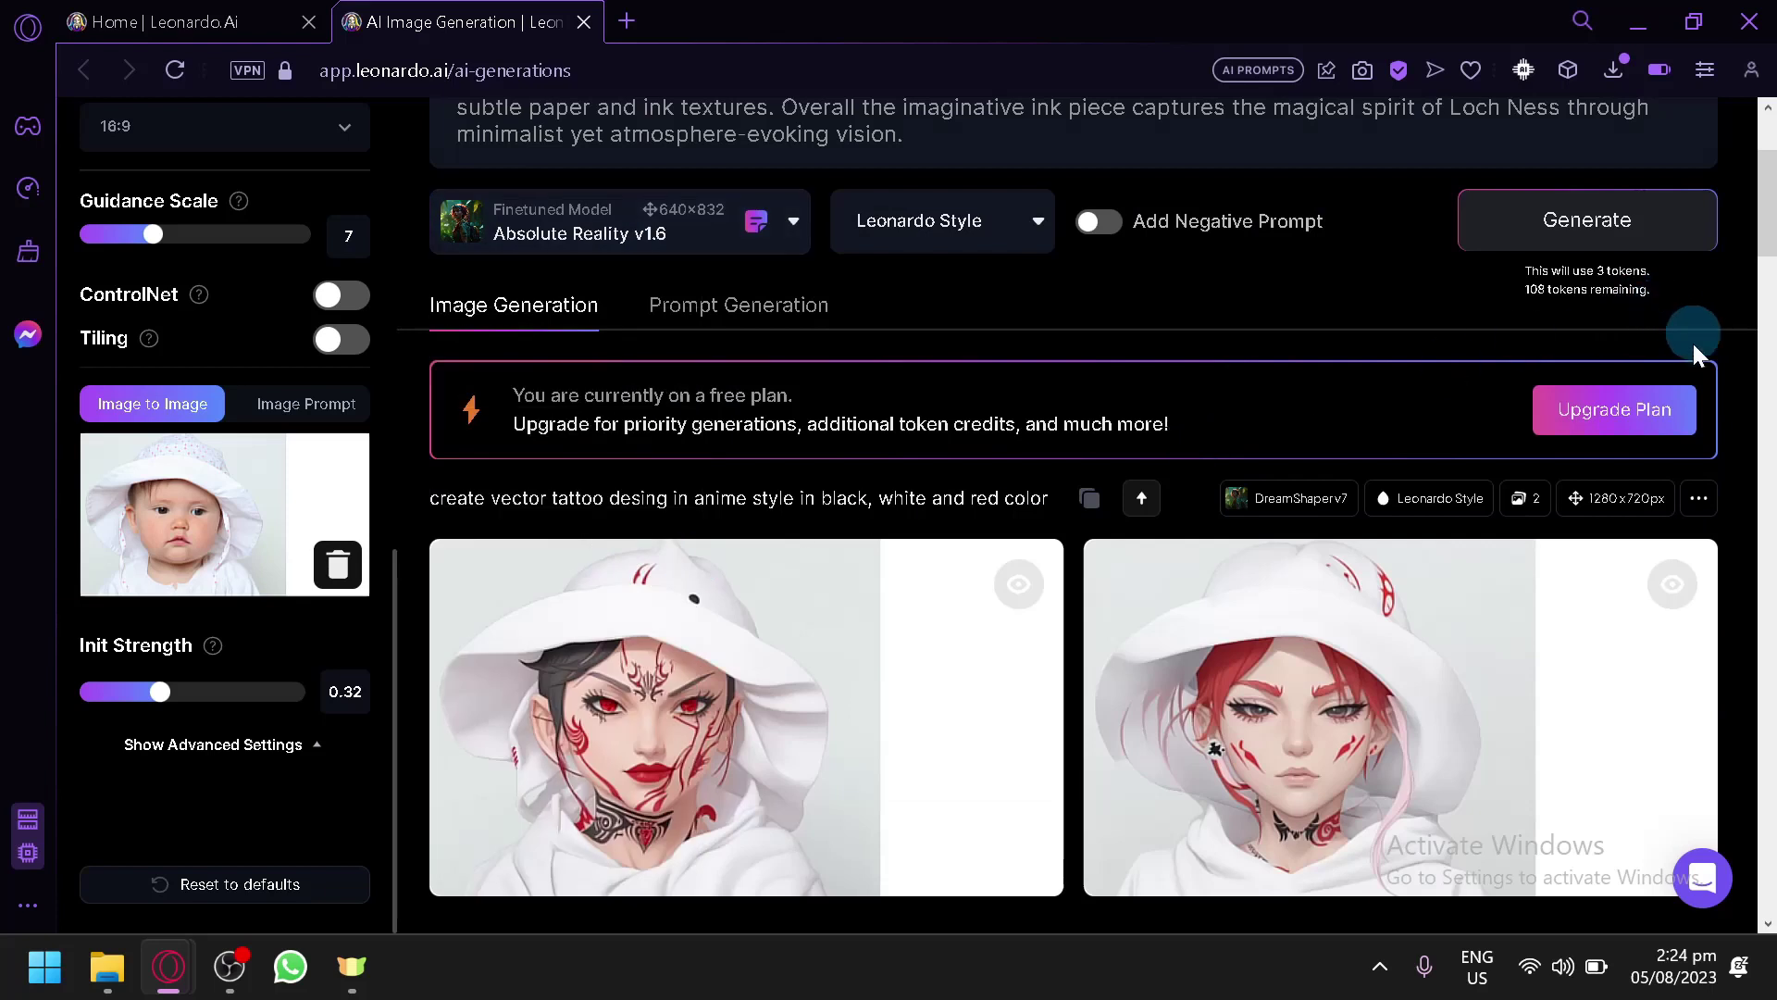
click(1631, 238)
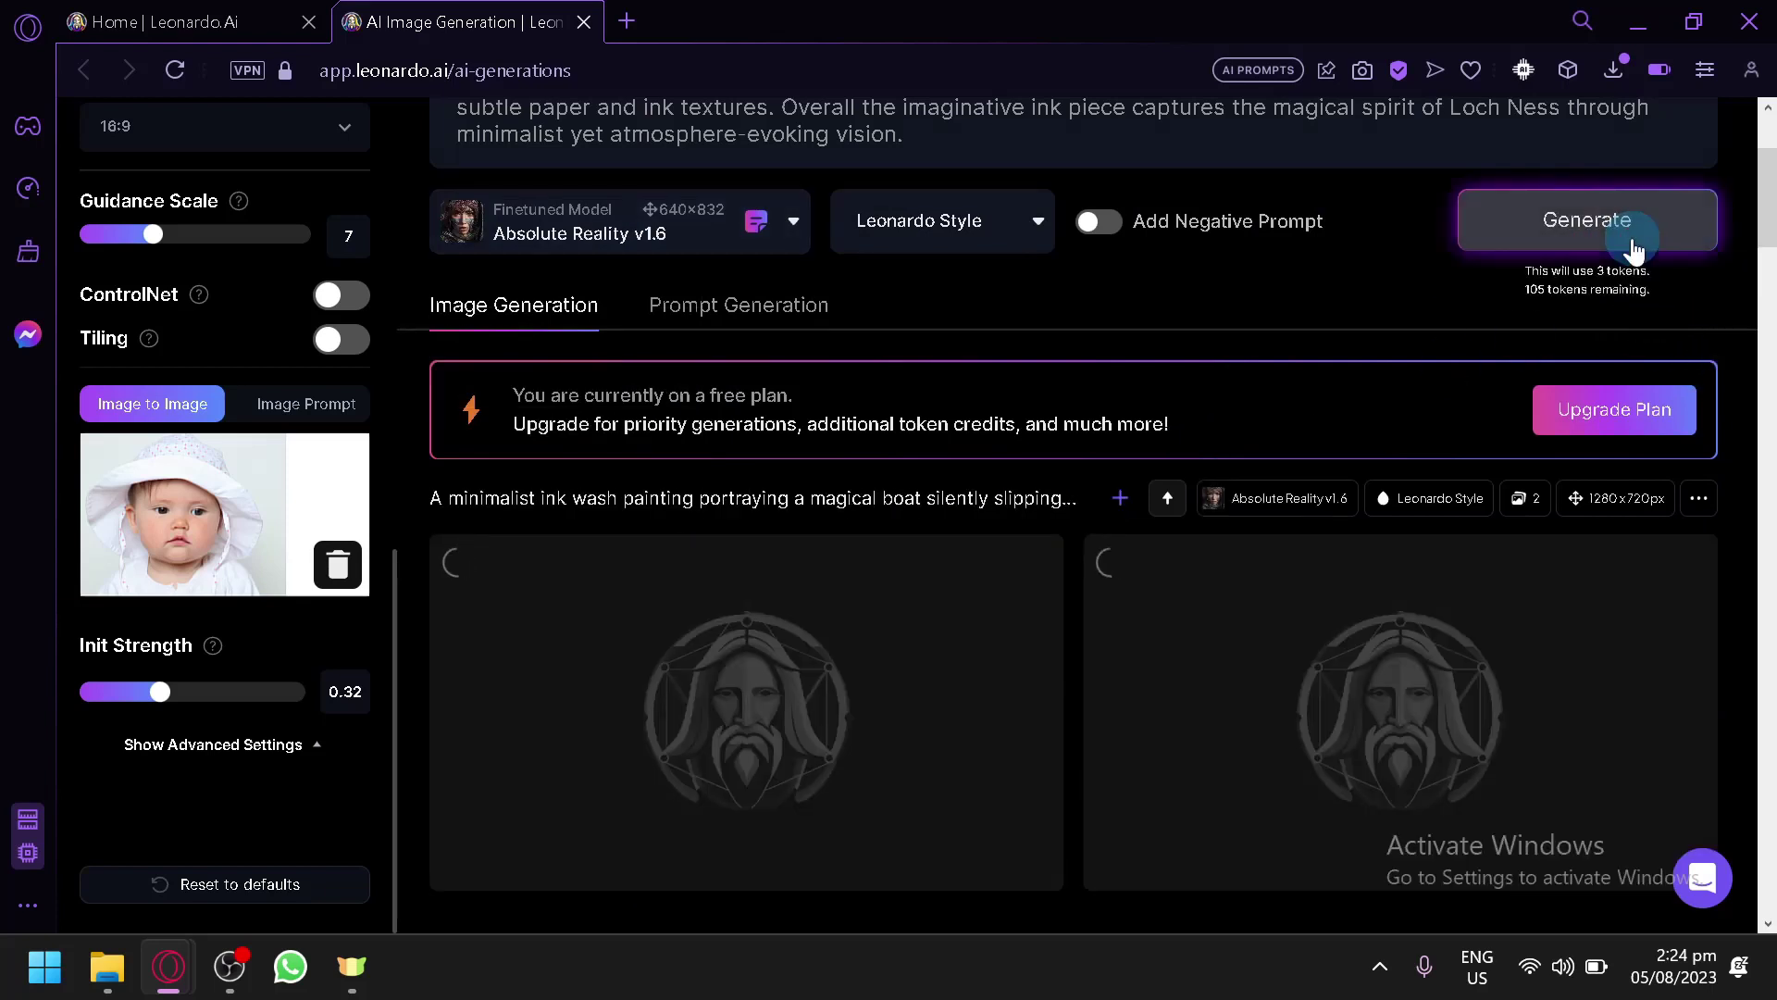
- View the two finished pale watercolor portraits of a woman in a white hood
click(181, 21)
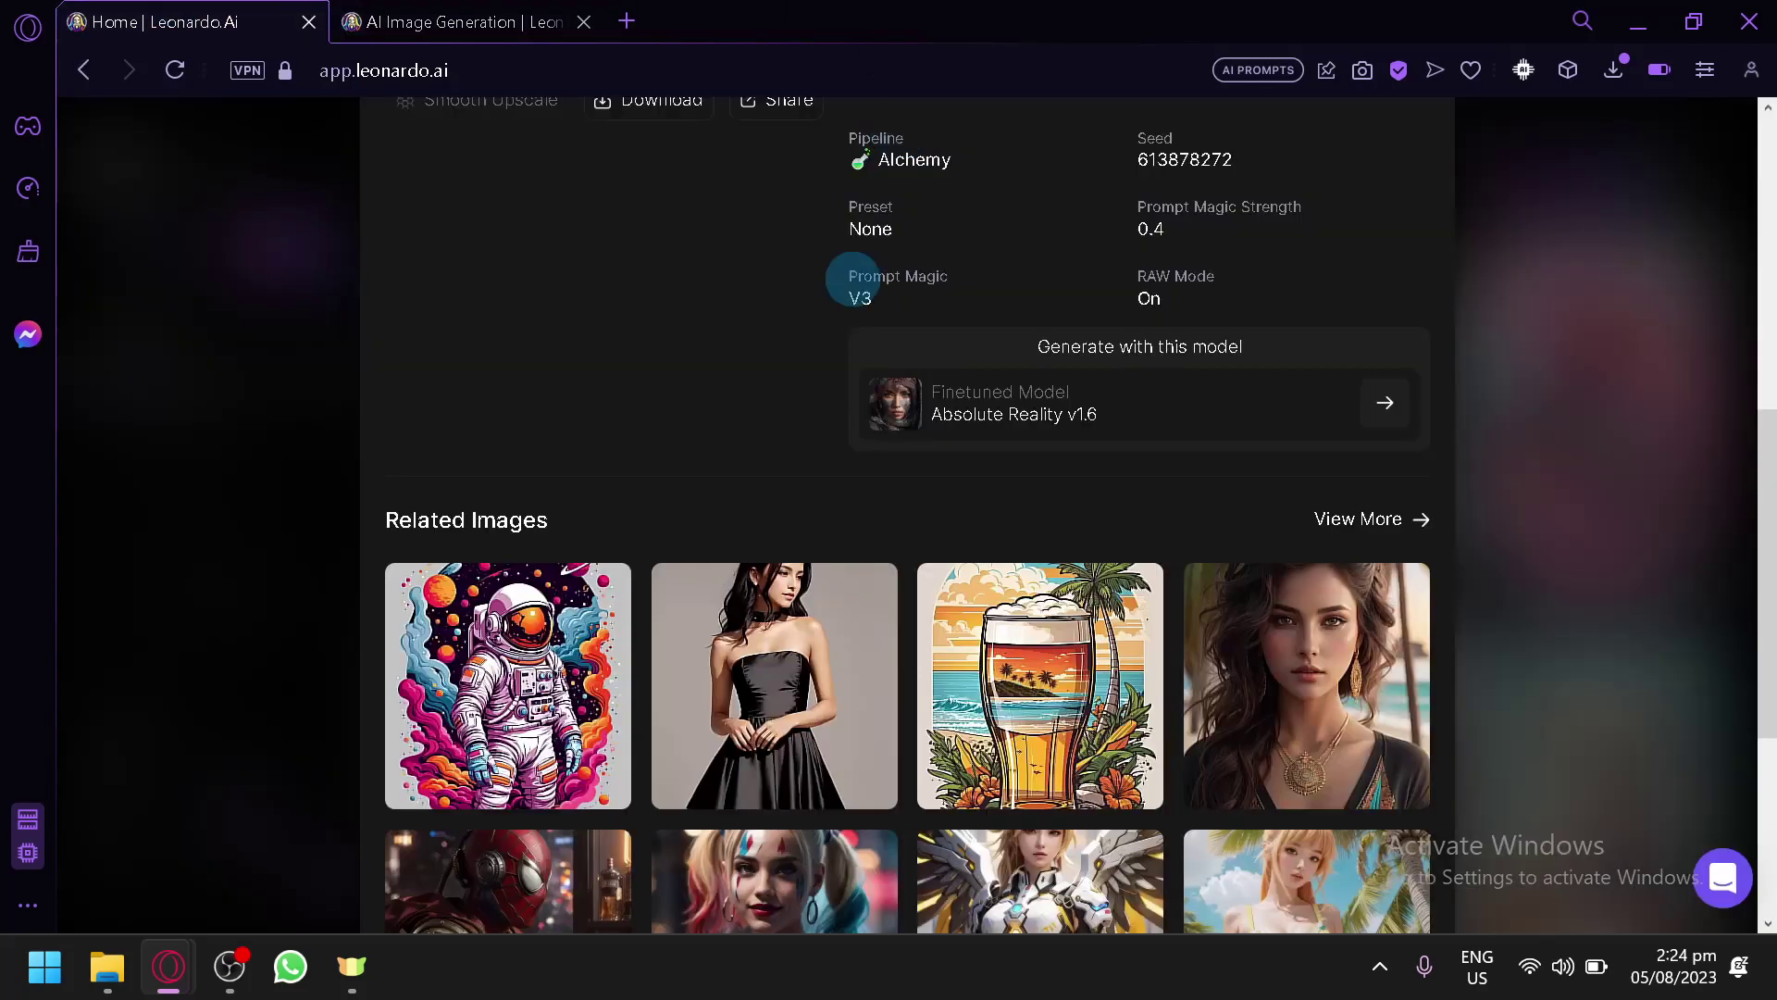
scroll(636, 495, up, 2)
scroll(635, 495, up, 5)
click(463, 22)
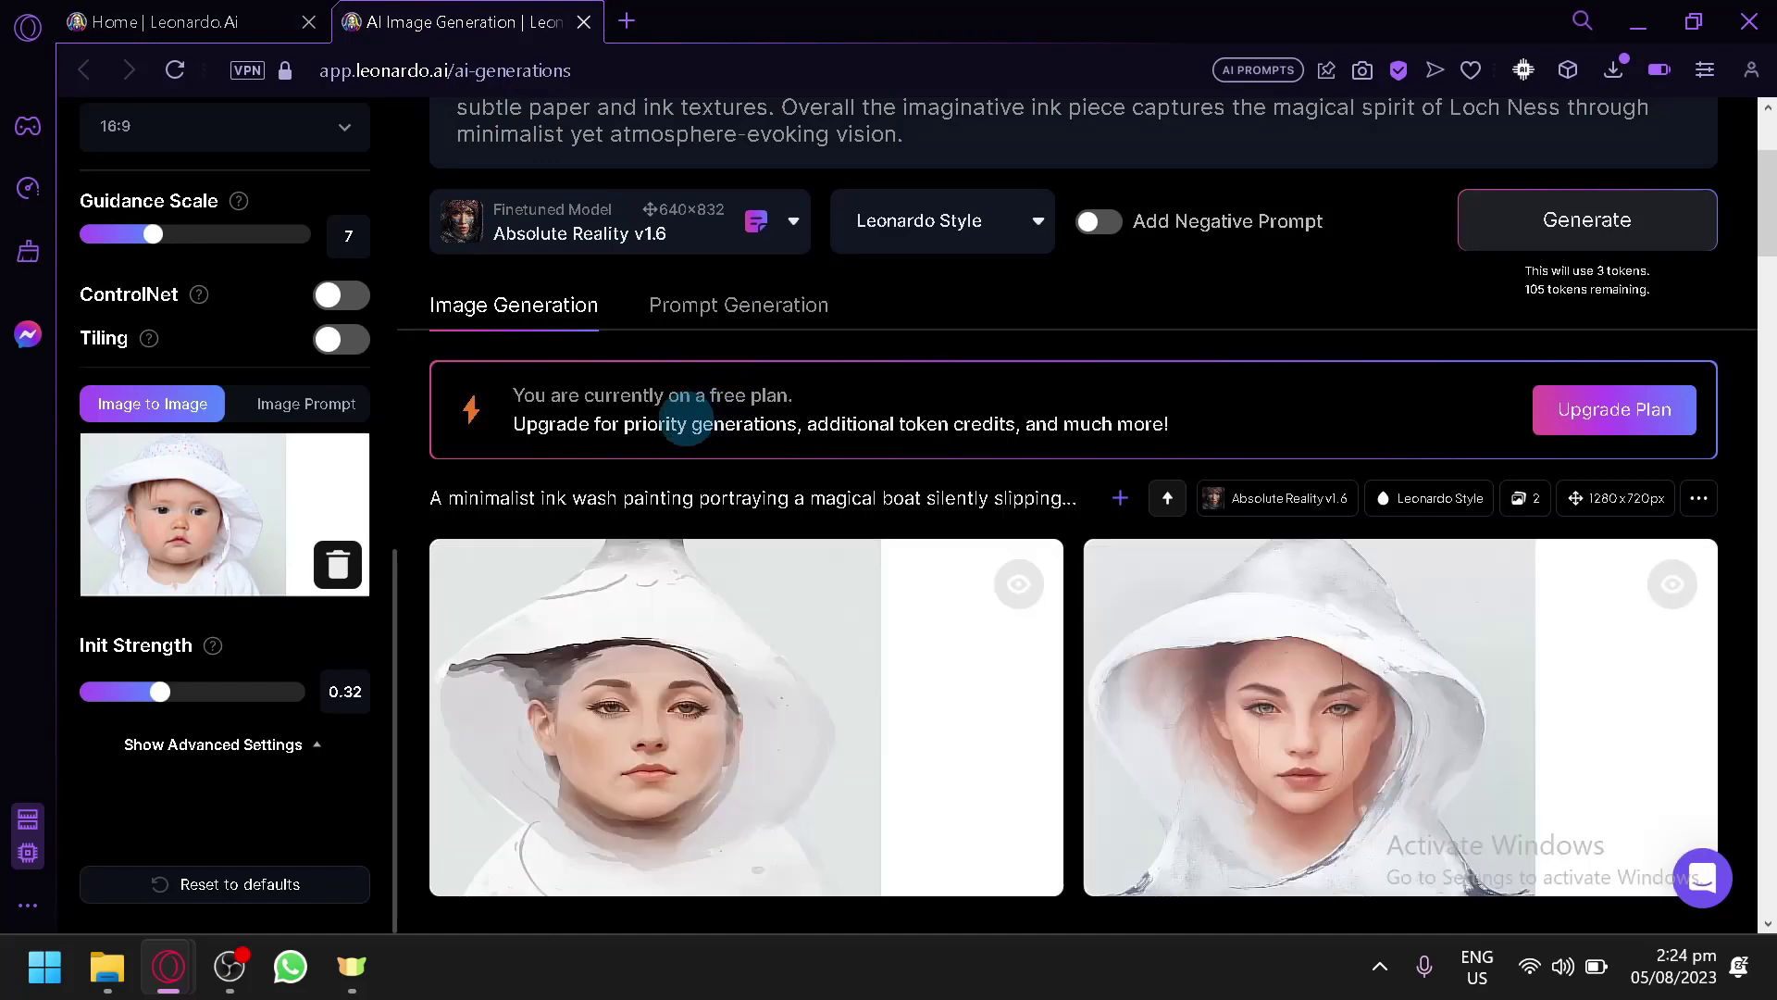
scroll(699, 424, down, 2)
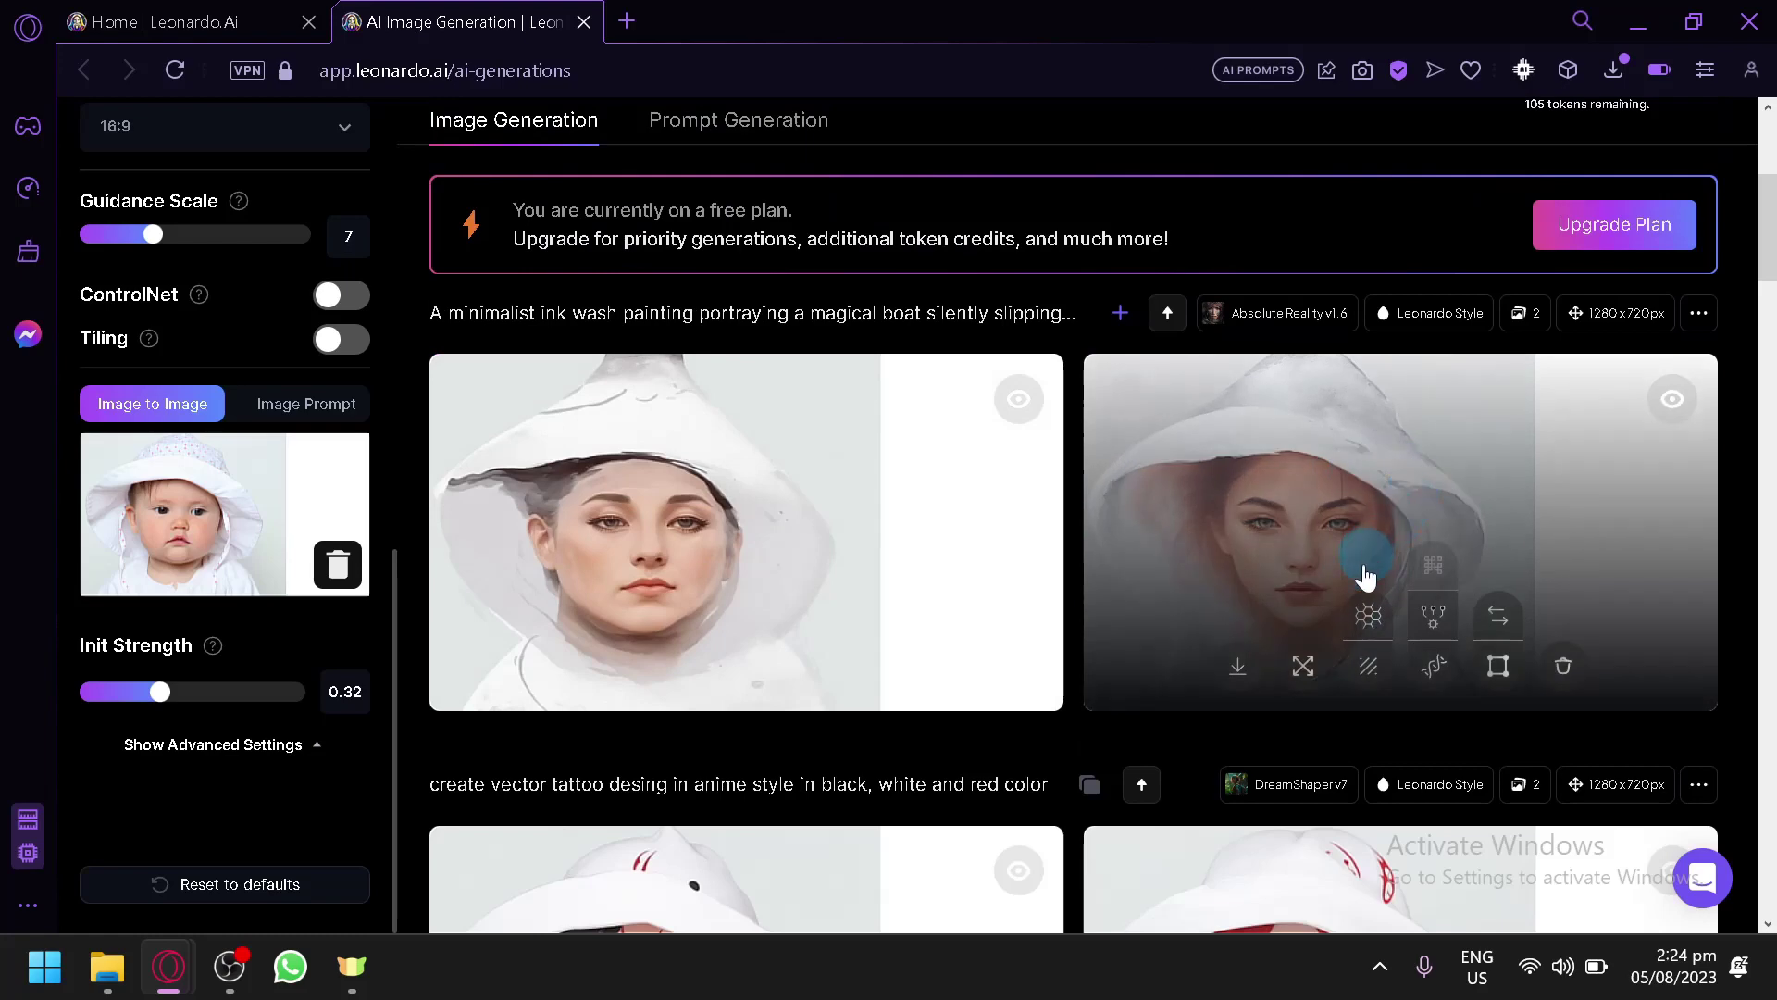